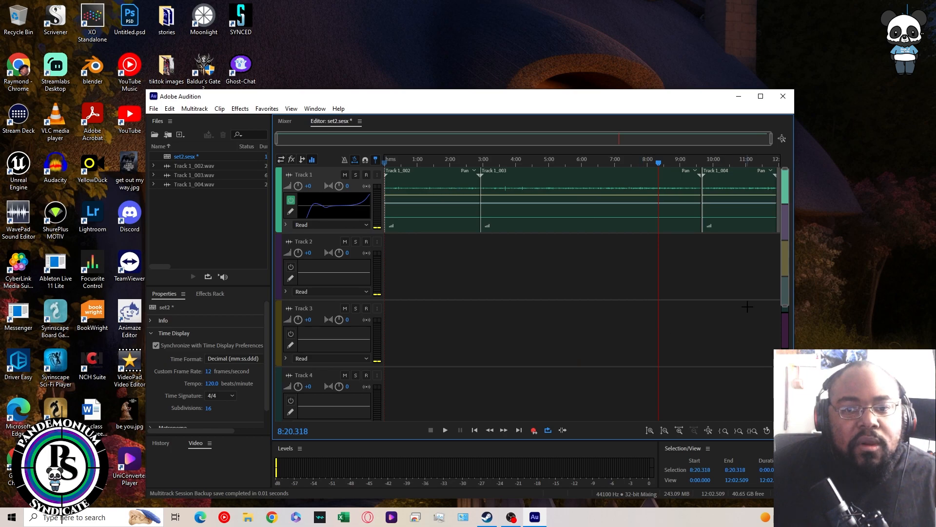
{"action": "left_click_drag", "start_coordinate": [750, 269], "coordinate": [447, 205]}
{"action": "right_click", "coordinate": [420, 216]}
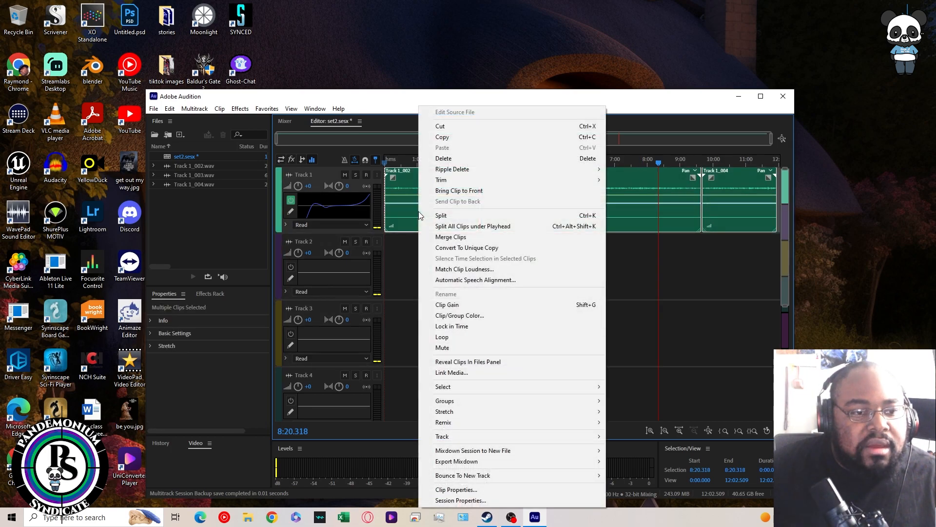
{"action": "left_click", "coordinate": [730, 294]}
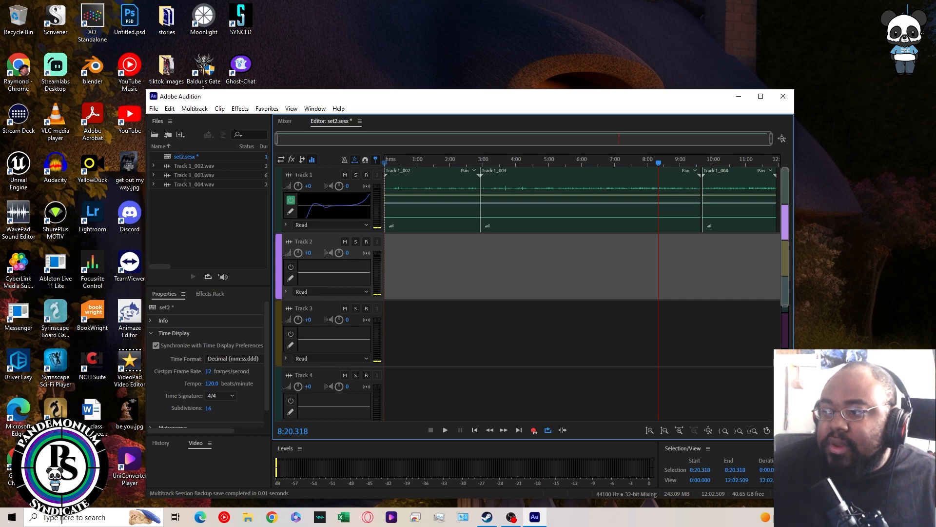
{"action": "left_click_drag", "start_coordinate": [553, 104], "coordinate": [480, 36]}
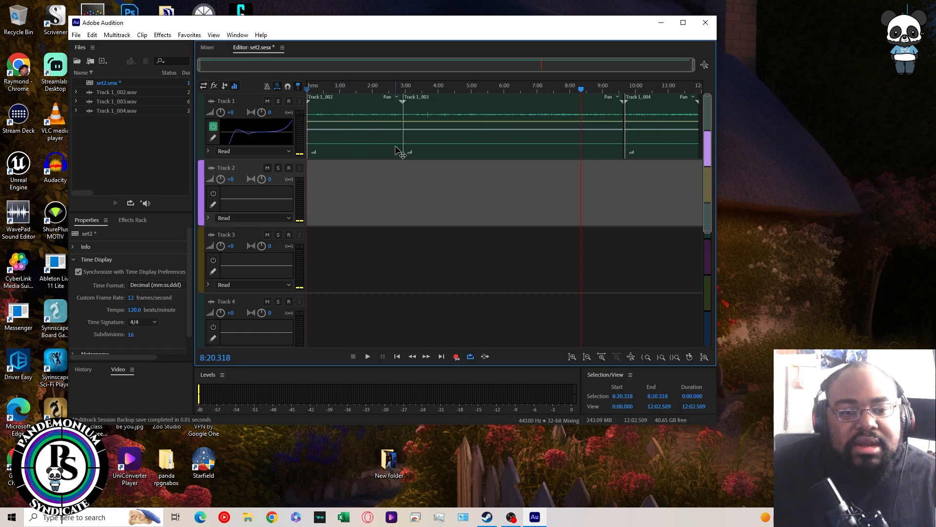
{"action": "key", "text": "space"}
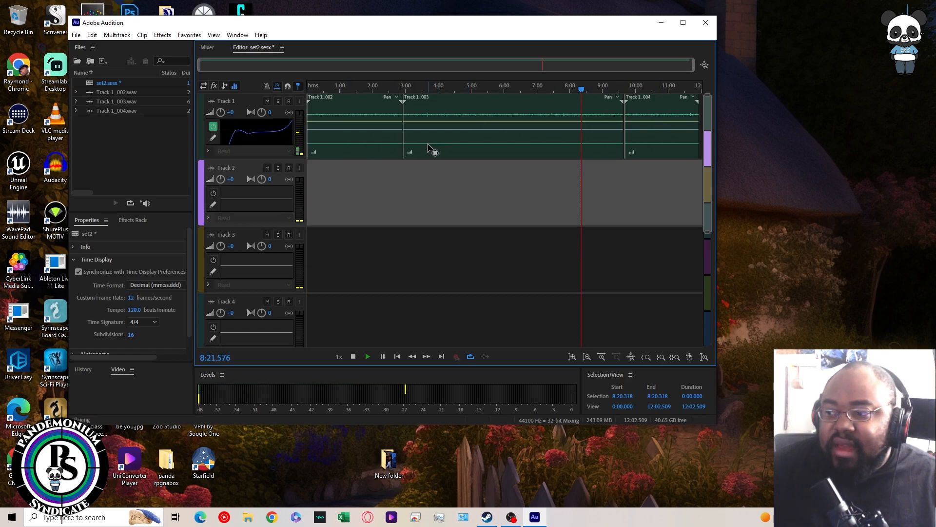
{"action": "key", "text": "space"}
- Select the three clips on Track 1 and merge them into a single clip
{"action": "left_click_drag", "start_coordinate": [647, 168], "coordinate": [341, 111]}
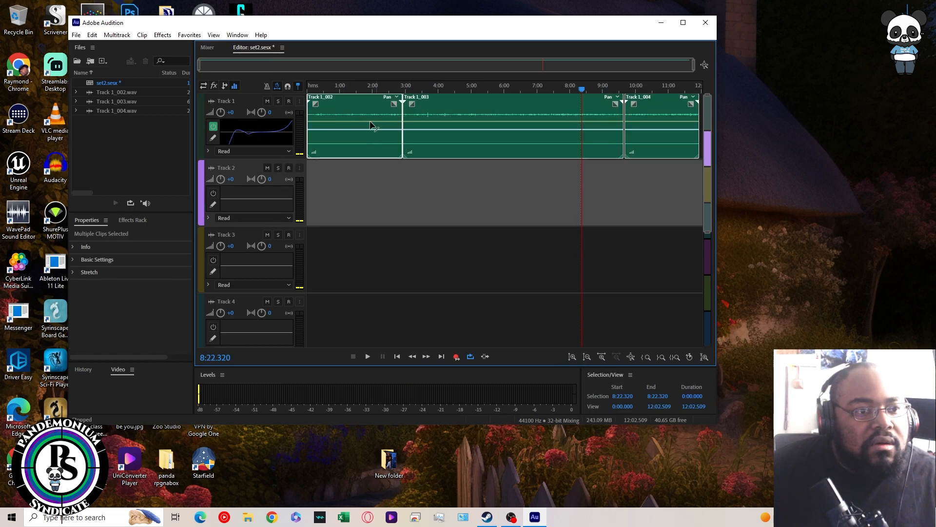
{"action": "left_click", "coordinate": [163, 35]}
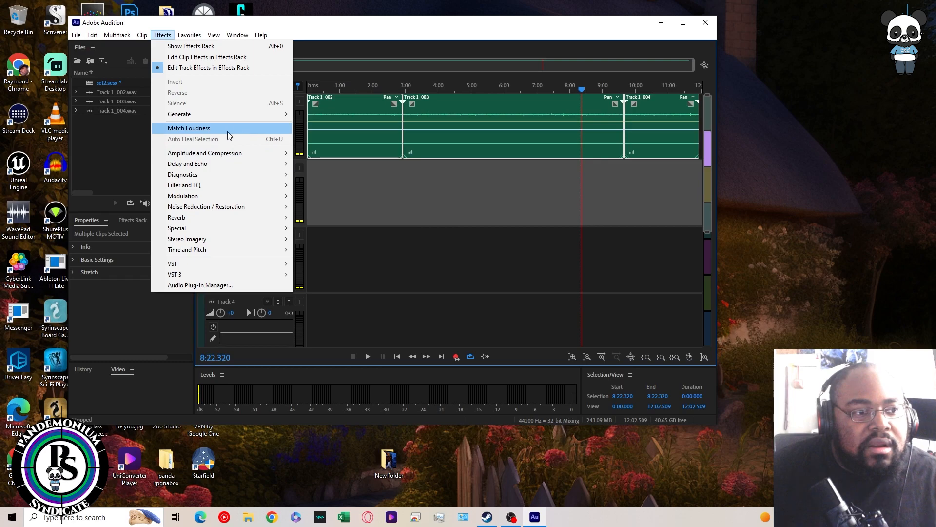
{"action": "mouse_move", "coordinate": [142, 35]}
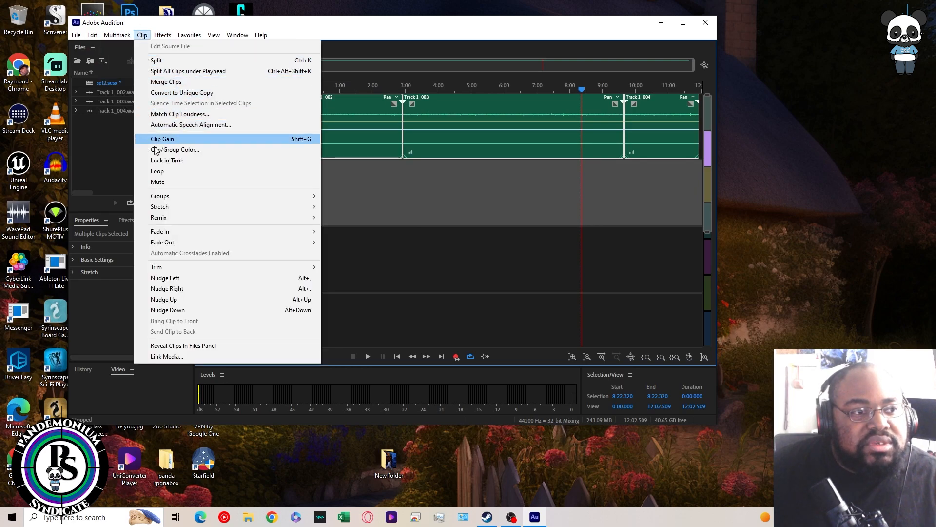
{"action": "left_click", "coordinate": [166, 83]}
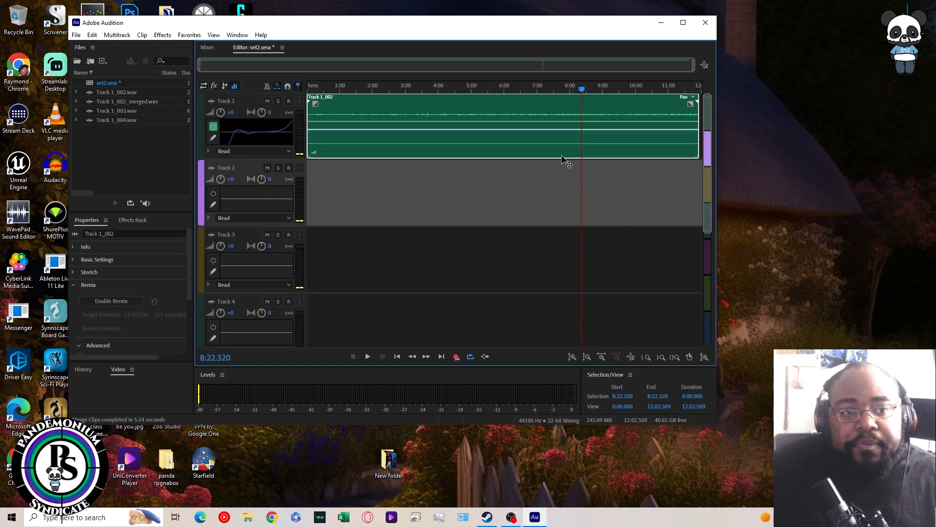
- Inspect the merged clip's waveform in the waveform editor and return to the set2.sesx multitrack session
{"action": "double_click", "coordinate": [444, 148]}
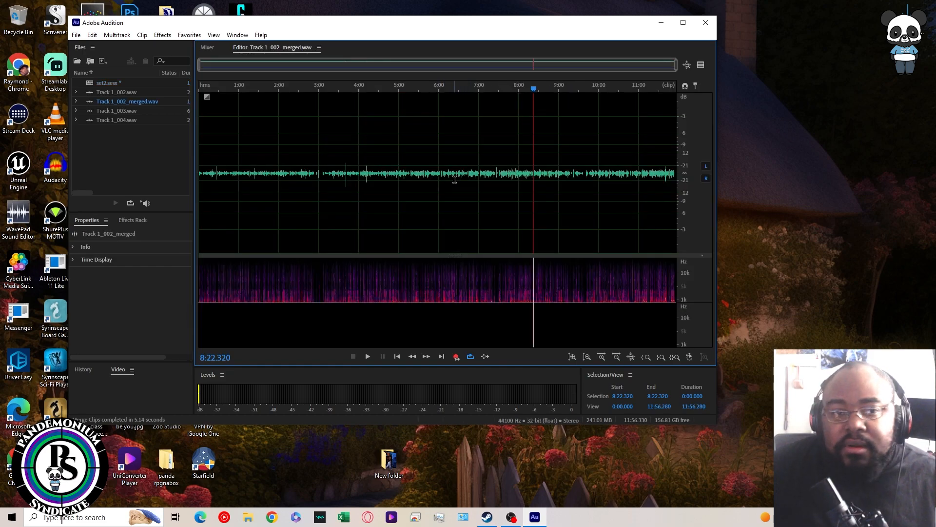
{"action": "double_click", "coordinate": [376, 129]}
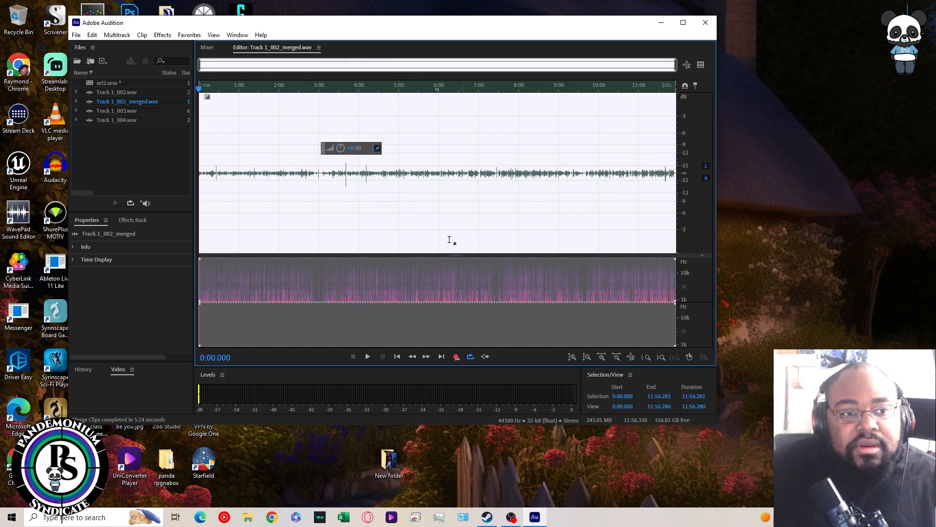
{"action": "left_click", "coordinate": [213, 194]}
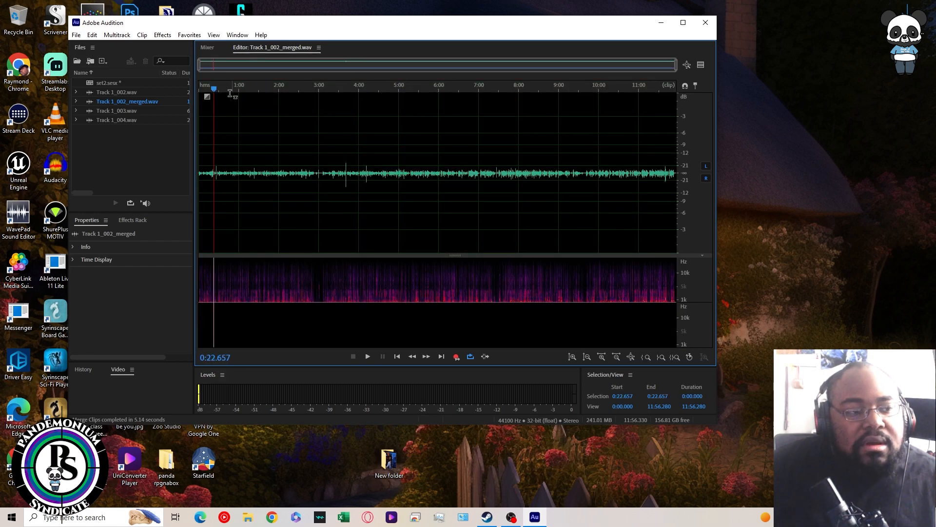
{"action": "left_click", "coordinate": [207, 48]}
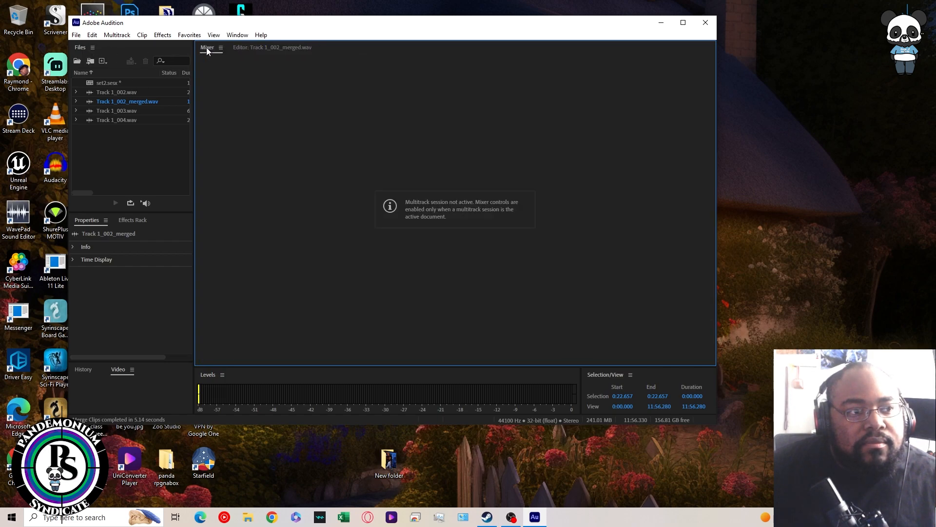
{"action": "left_click", "coordinate": [256, 47]}
{"action": "left_click", "coordinate": [114, 84]}
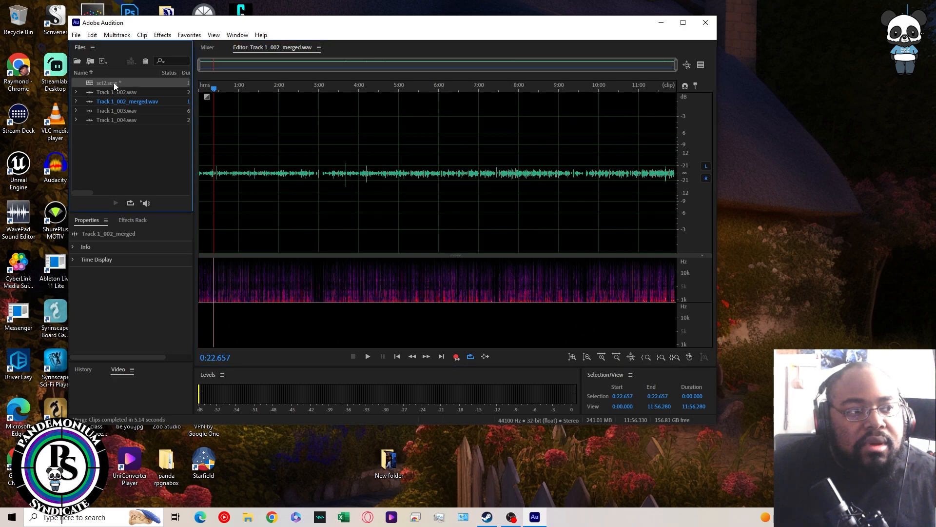
{"action": "double_click", "coordinate": [113, 83]}
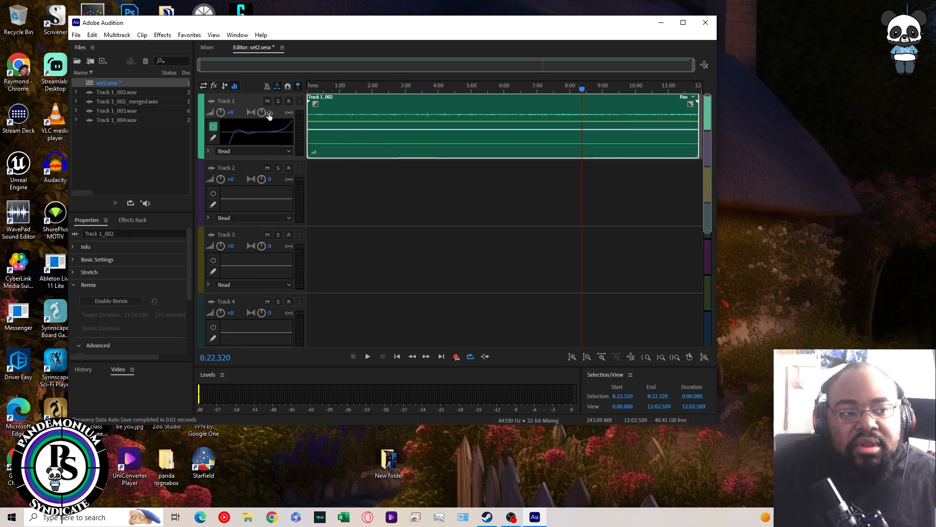
- View the source file Track 1_002.wav and go back to the set2.sesx multitrack session
{"action": "left_click", "coordinate": [110, 94]}
{"action": "double_click", "coordinate": [110, 95]}
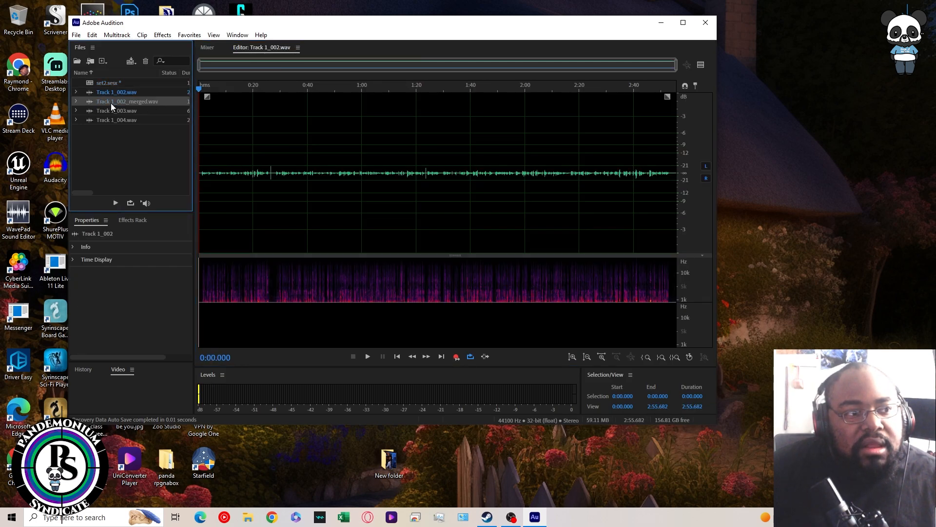
{"action": "left_click", "coordinate": [112, 113]}
{"action": "left_click", "coordinate": [113, 121]}
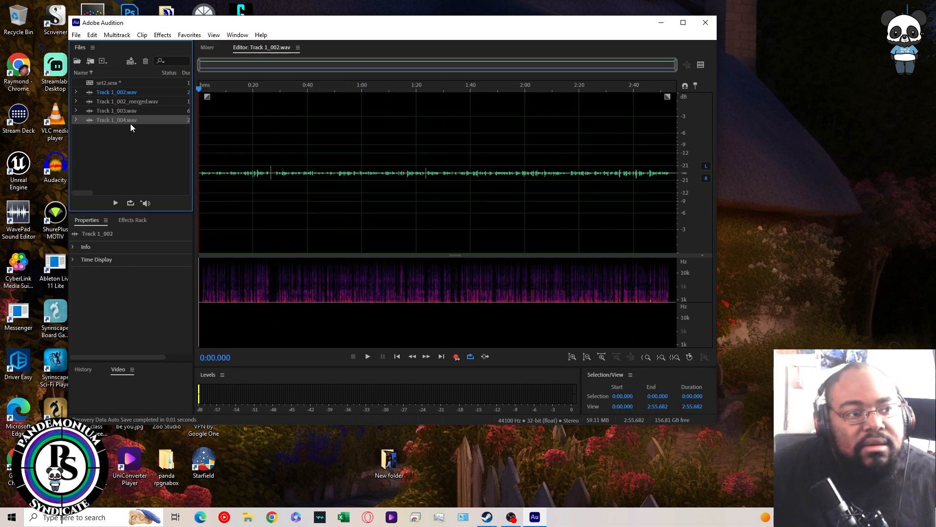
{"action": "left_click", "coordinate": [104, 83]}
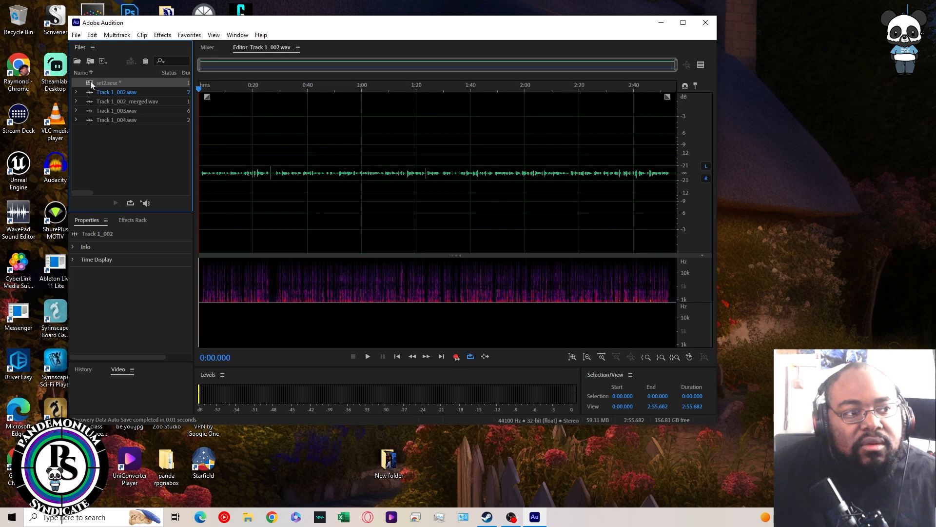
{"action": "double_click", "coordinate": [116, 82]}
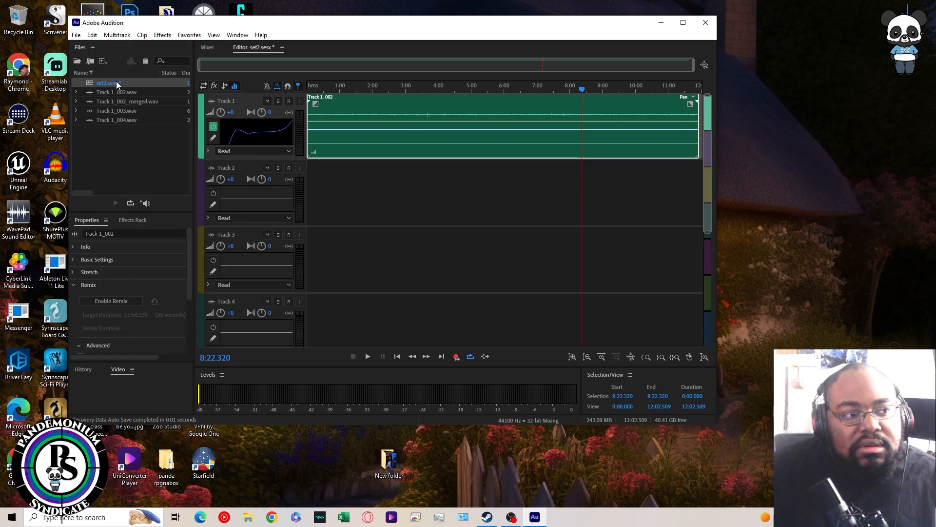
- Open the merged Track 1 clip in the waveform editor and play the quiet passage from about 7:25
{"action": "double_click", "coordinate": [406, 156]}
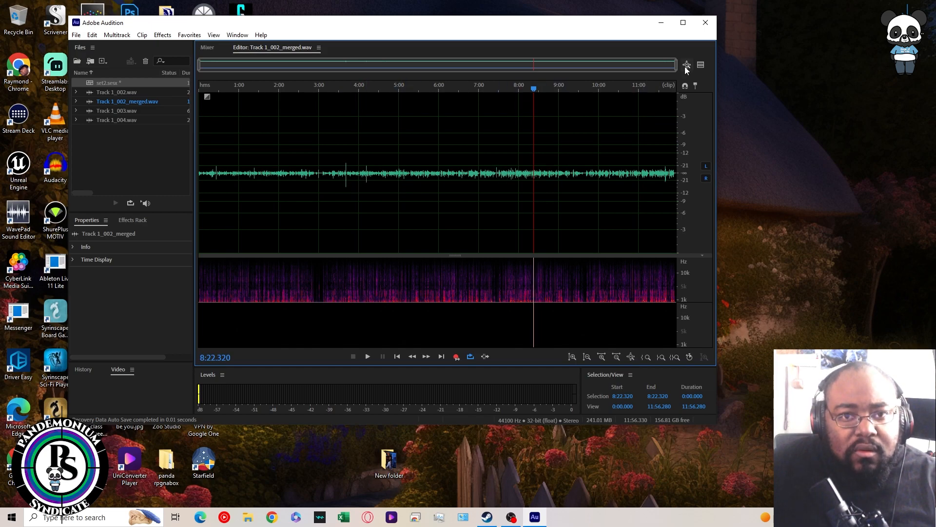
{"action": "left_click_drag", "start_coordinate": [677, 69], "coordinate": [562, 76]}
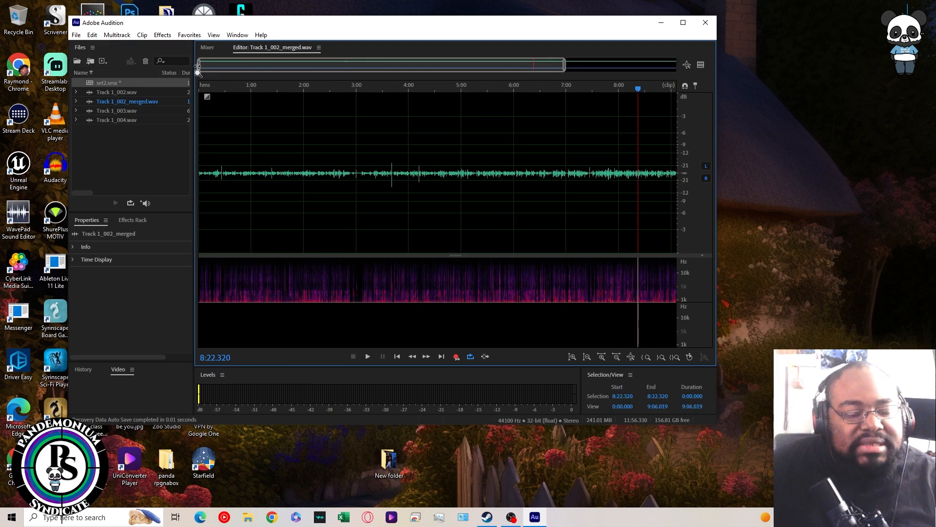
{"action": "left_click_drag", "start_coordinate": [198, 69], "coordinate": [455, 79]}
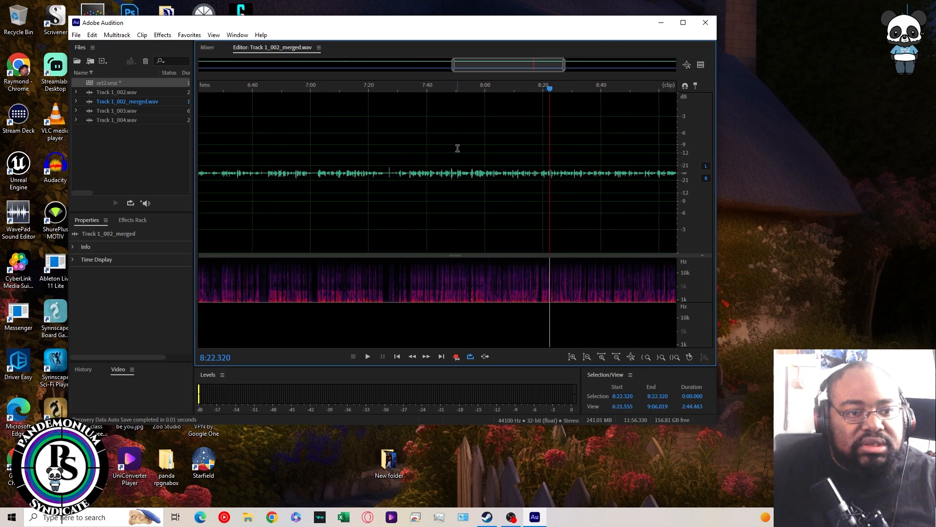
{"action": "left_click", "coordinate": [385, 90]}
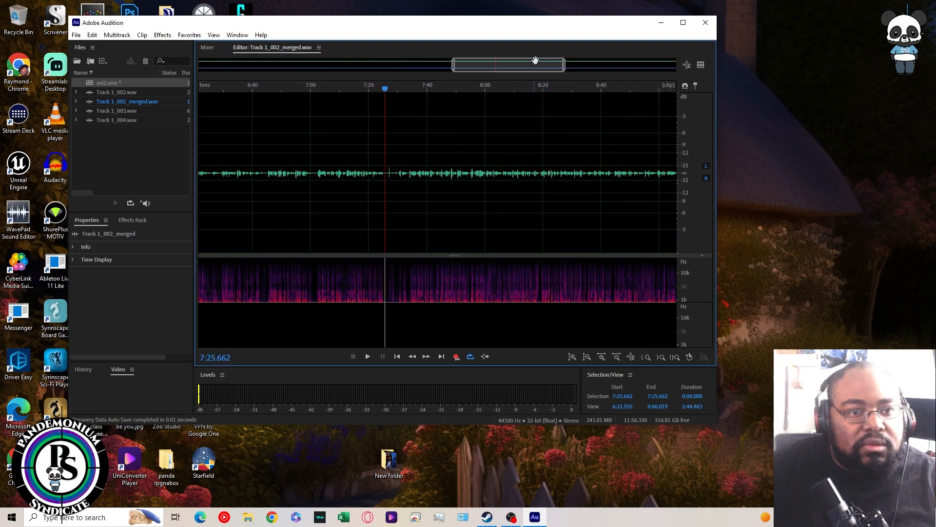
{"action": "left_click_drag", "start_coordinate": [565, 66], "coordinate": [527, 71]}
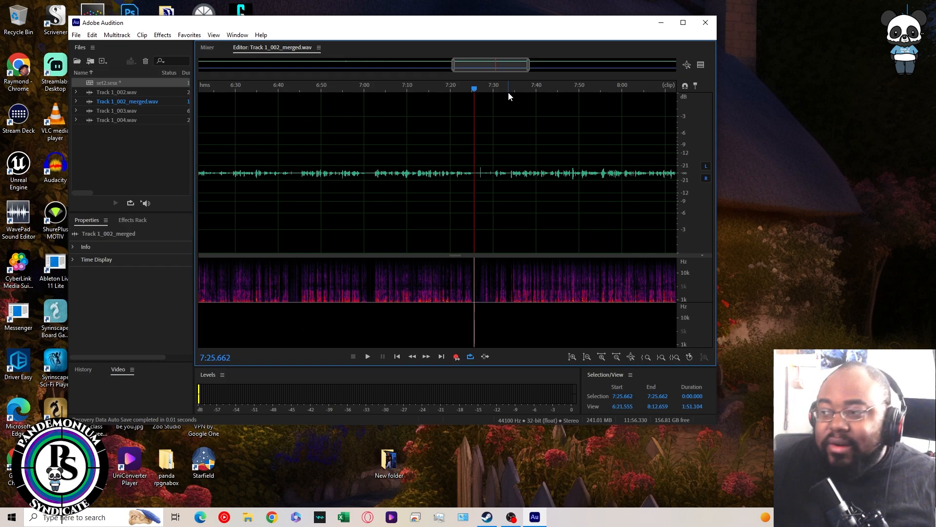
{"action": "key", "text": "space"}
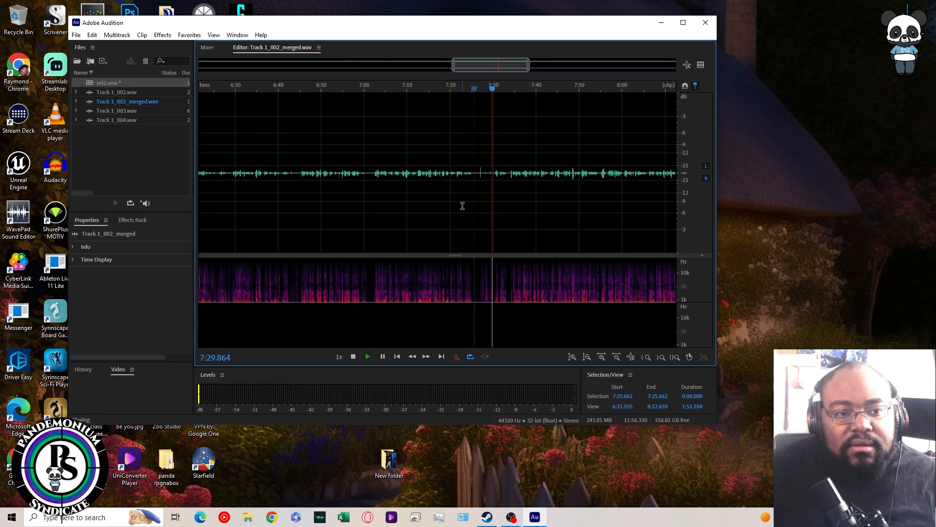
{"action": "key", "text": "space"}
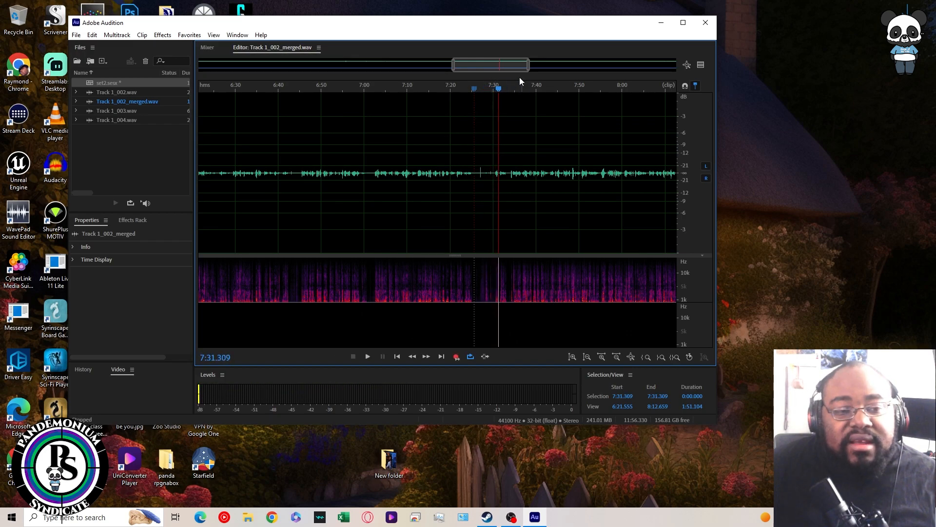
- Play the merged recording from about 7:02 and from about 7:21 to locate where the speech stops
{"action": "left_click_drag", "start_coordinate": [498, 91], "coordinate": [372, 104]}
{"action": "key", "text": "space"}
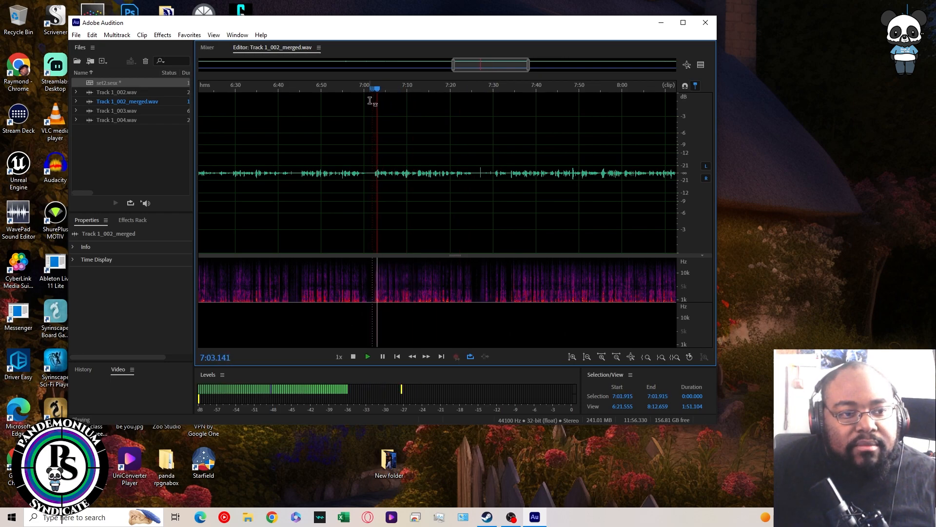
{"action": "key", "text": "space"}
{"action": "left_click_drag", "start_coordinate": [378, 90], "coordinate": [452, 97]}
{"action": "key", "text": "space"}
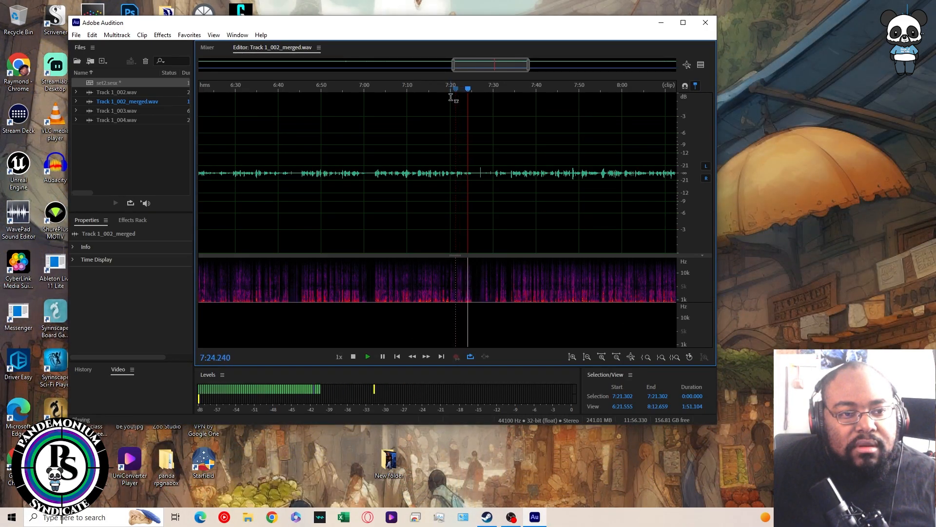
{"action": "key", "text": "space"}
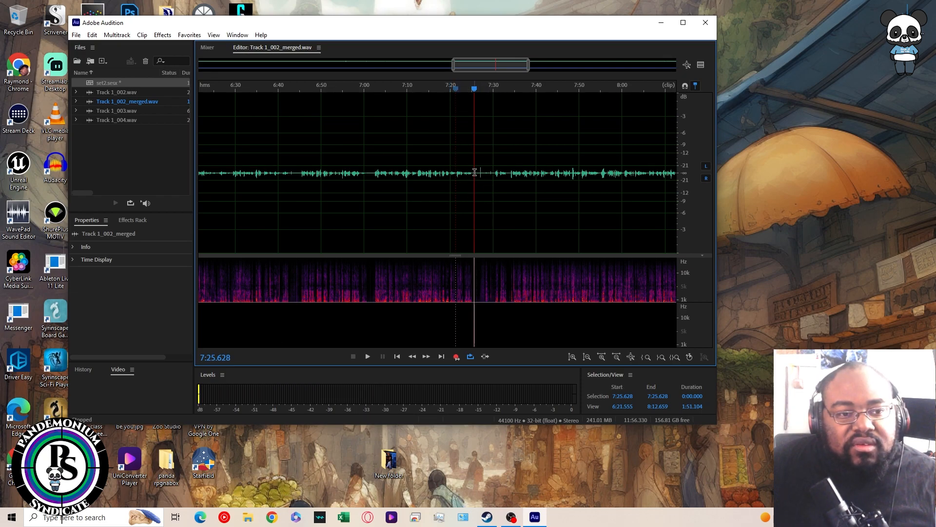
- Select the silent gap from about 7:26.5 to 7:30.0 in the merged waveform and delete it
{"action": "left_click_drag", "start_coordinate": [479, 172], "coordinate": [493, 172]}
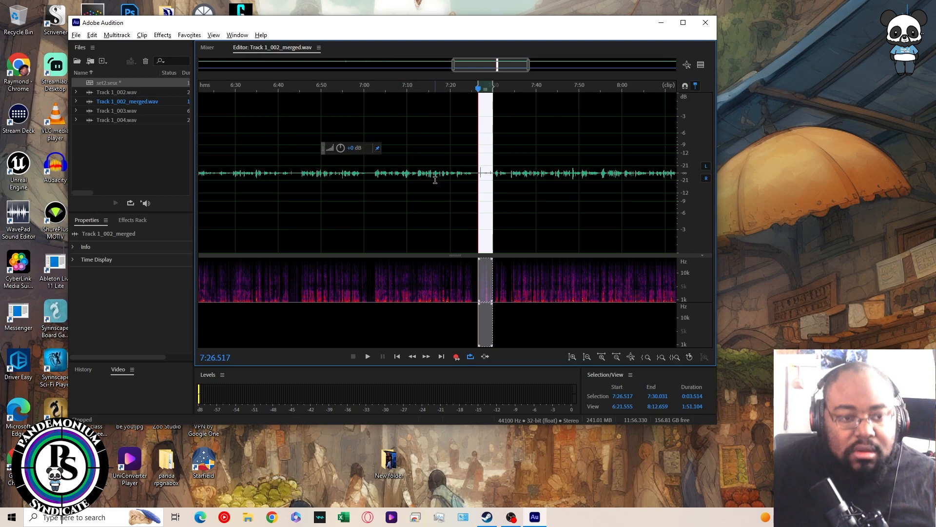
{"action": "key", "text": "alt+a"}
{"action": "left_click", "coordinate": [112, 37]}
{"action": "left_click", "coordinate": [92, 35]}
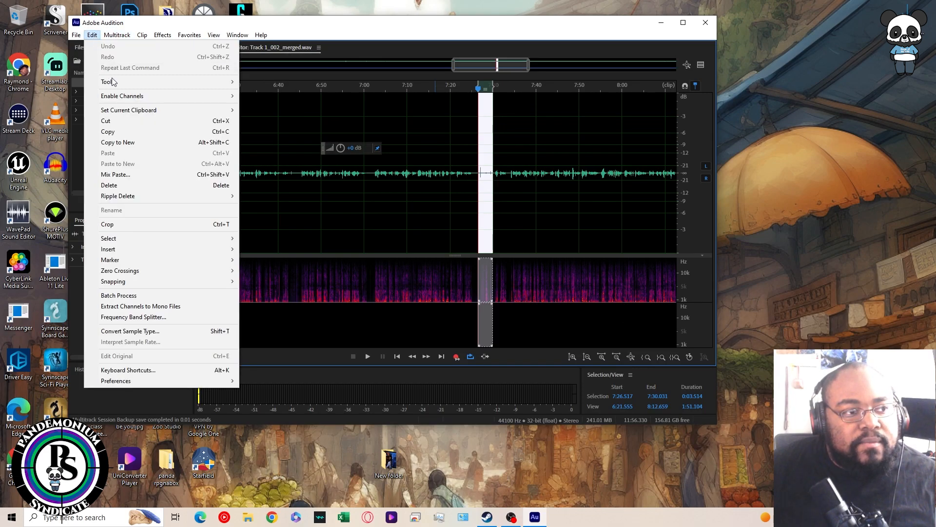
{"action": "mouse_move", "coordinate": [116, 83]}
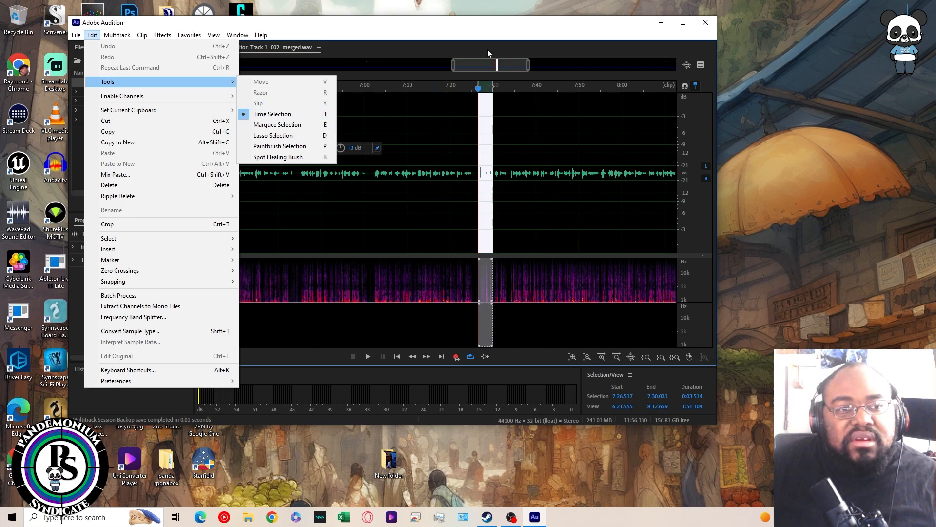
{"action": "left_click", "coordinate": [484, 28]}
{"action": "key", "text": "Delete"}
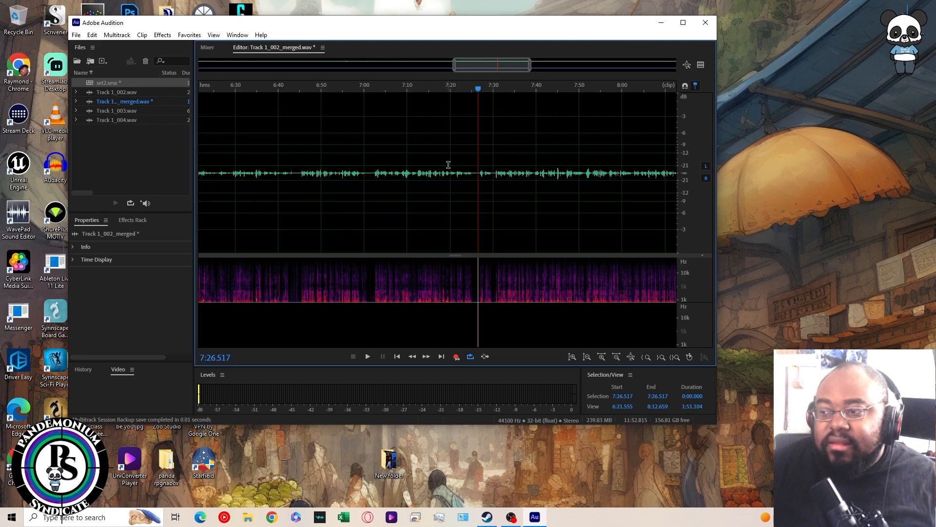
- Play the merged recording from about 7:23 to check the cut
{"action": "left_click", "coordinate": [464, 88]}
{"action": "key", "text": "space"}
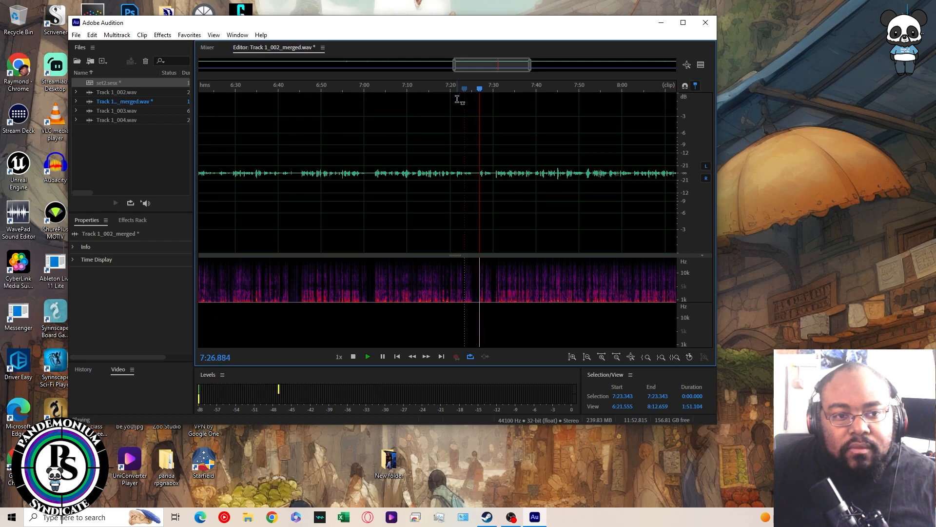
{"action": "key", "text": "space"}
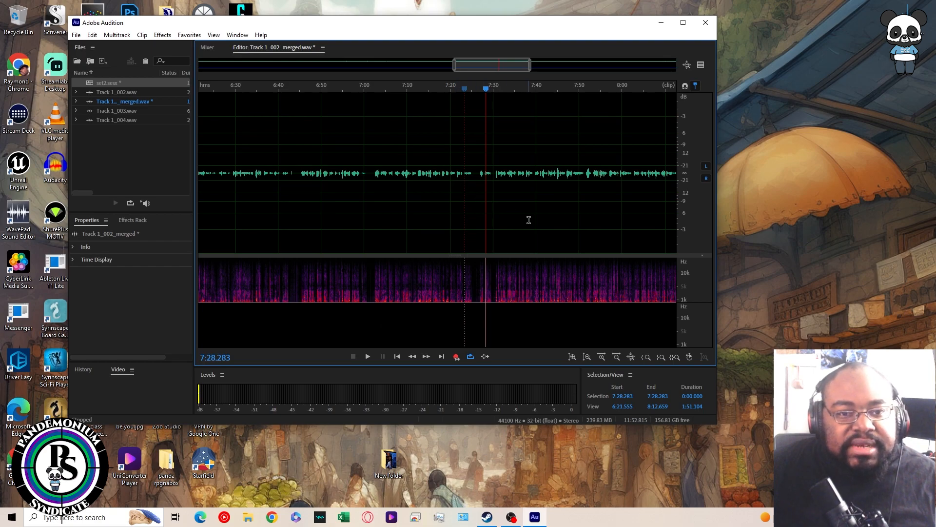
- Select the section with the noise spike from about 4:10.0 to 4:12.3 in the merged waveform and delete it
{"action": "left_click_drag", "start_coordinate": [480, 69], "coordinate": [390, 194]}
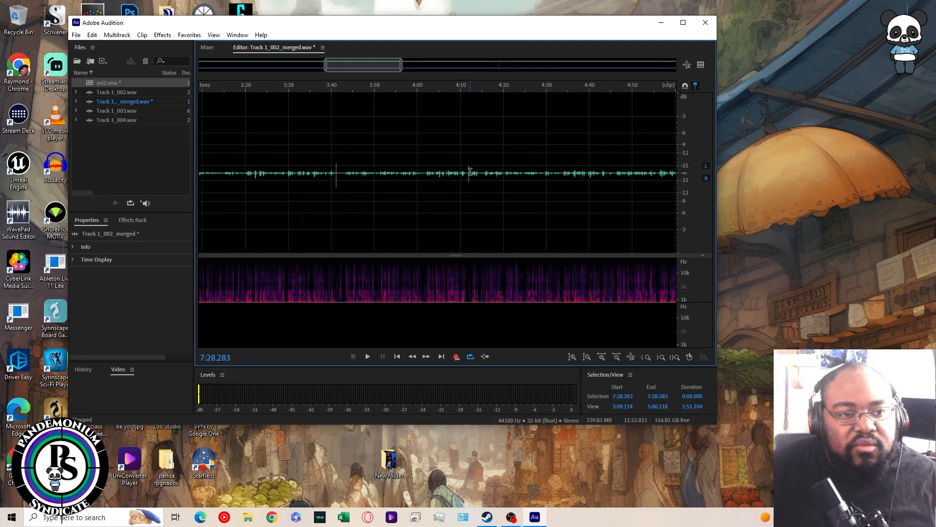
{"action": "key", "text": "space"}
{"action": "key", "text": "space"}
{"action": "left_click_drag", "start_coordinate": [461, 174], "coordinate": [469, 175]}
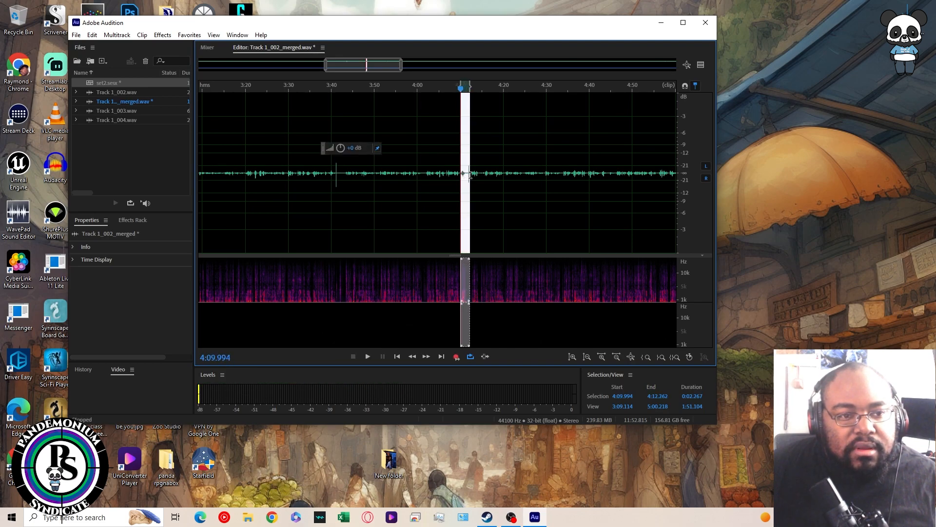
{"action": "key", "text": "Delete"}
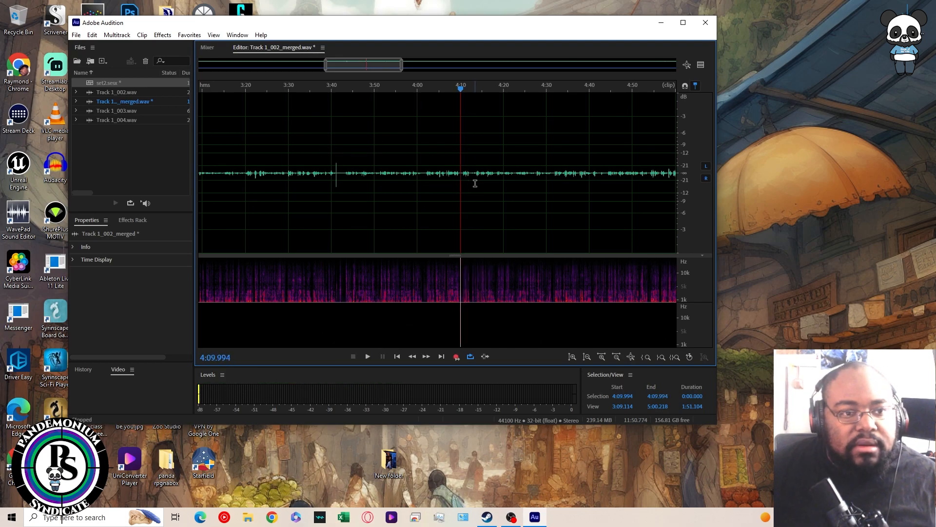
- Play the merged recording from about 4:09.0 to check the cut
{"action": "left_click", "coordinate": [456, 90]}
{"action": "key", "text": "space"}
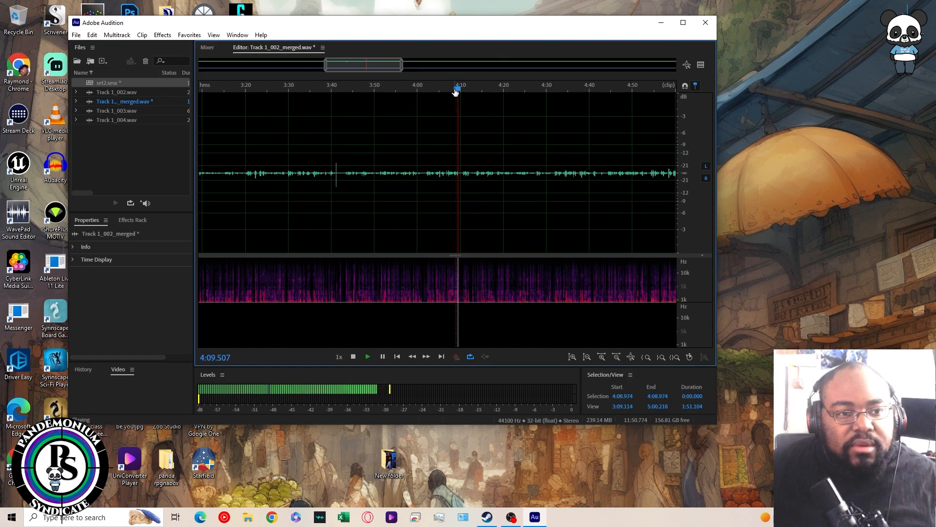
{"action": "key", "text": "space"}
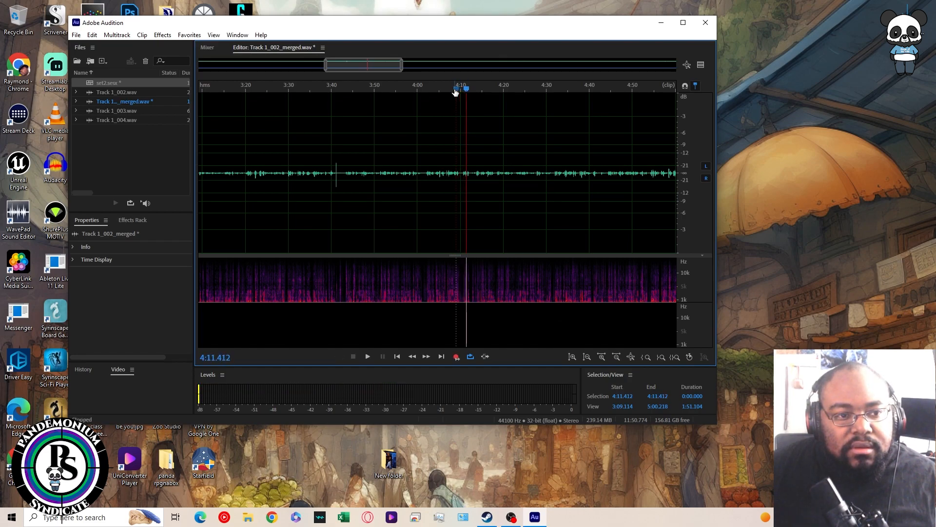
- Play the merged recording from about 3:43.0 and from just before the noise spike near 3:41
{"action": "left_click", "coordinate": [345, 173]}
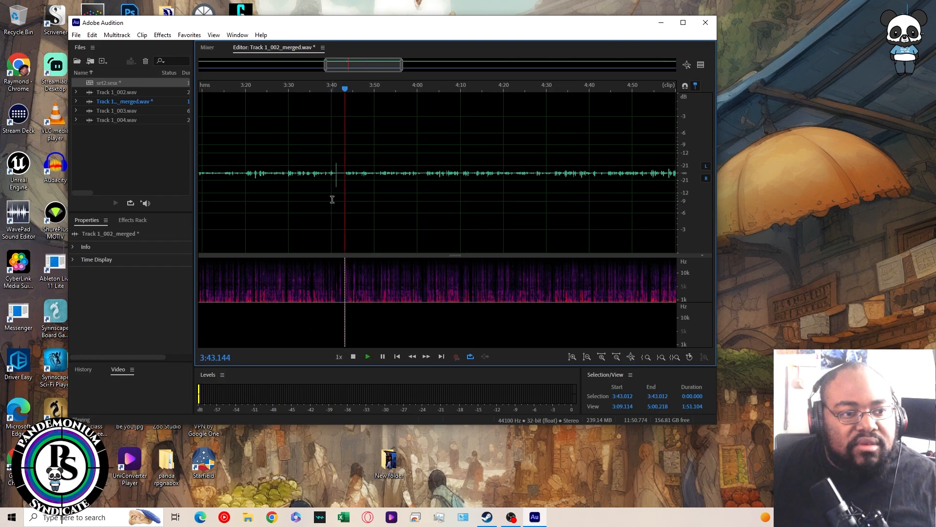
{"action": "key", "text": "space"}
{"action": "key", "text": "space"}
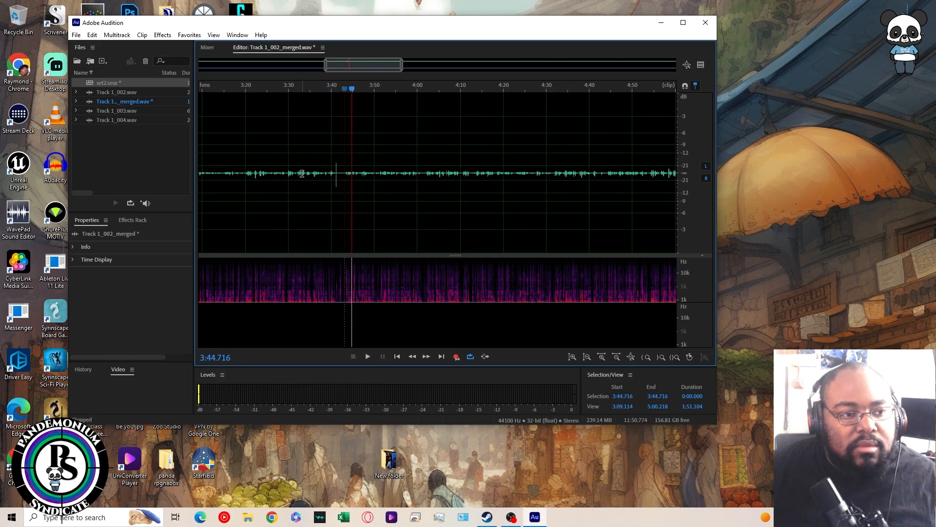
{"action": "left_click", "coordinate": [330, 173]}
{"action": "key", "text": "space"}
{"action": "key", "text": "space"}
{"action": "left_click", "coordinate": [327, 172]}
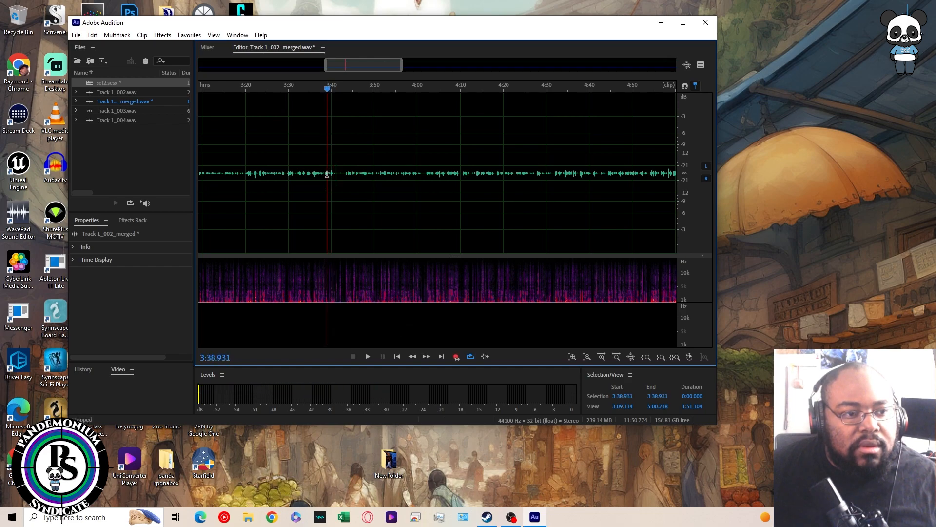
- Replay the speech around the spike from about 3:38.5 and 3:41.2 to find the limits of the unwanted part
{"action": "left_click_drag", "start_coordinate": [399, 67], "coordinate": [337, 66]}
{"action": "key", "text": "space"}
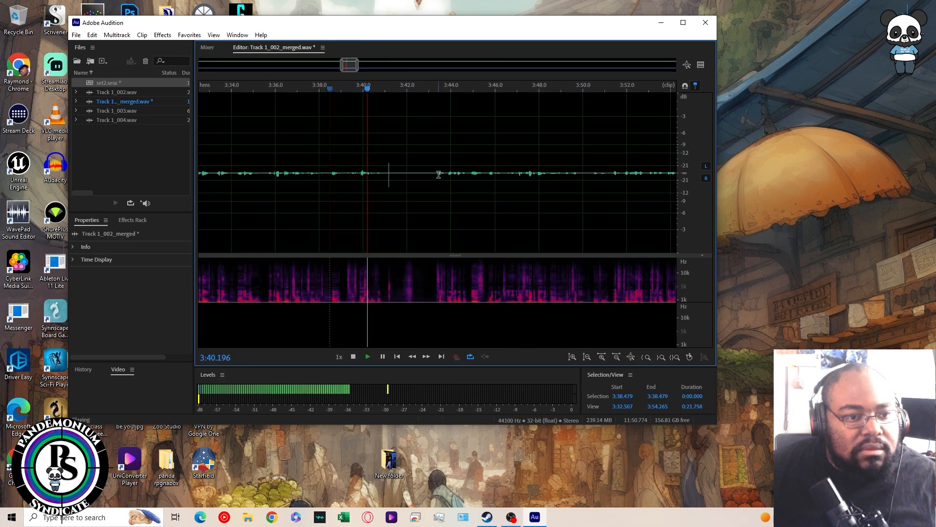
{"action": "key", "text": "space"}
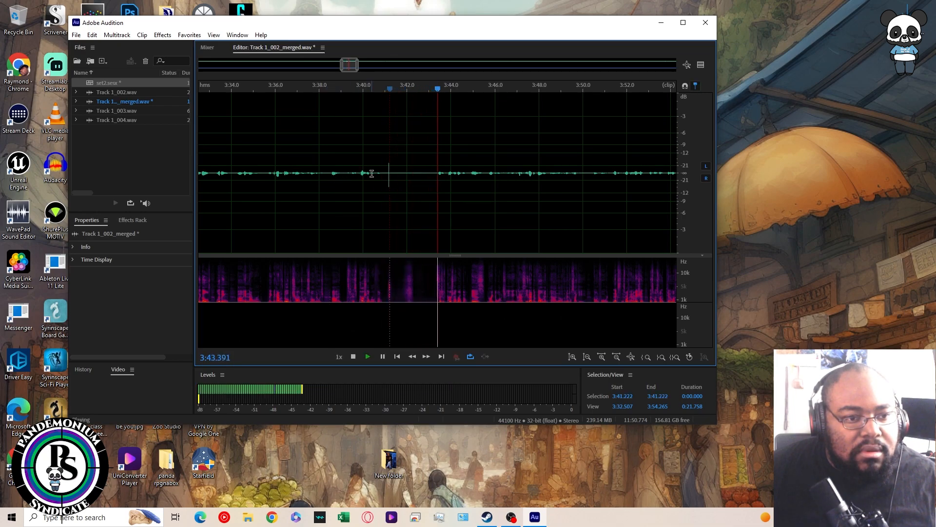
{"action": "left_click", "coordinate": [328, 173]}
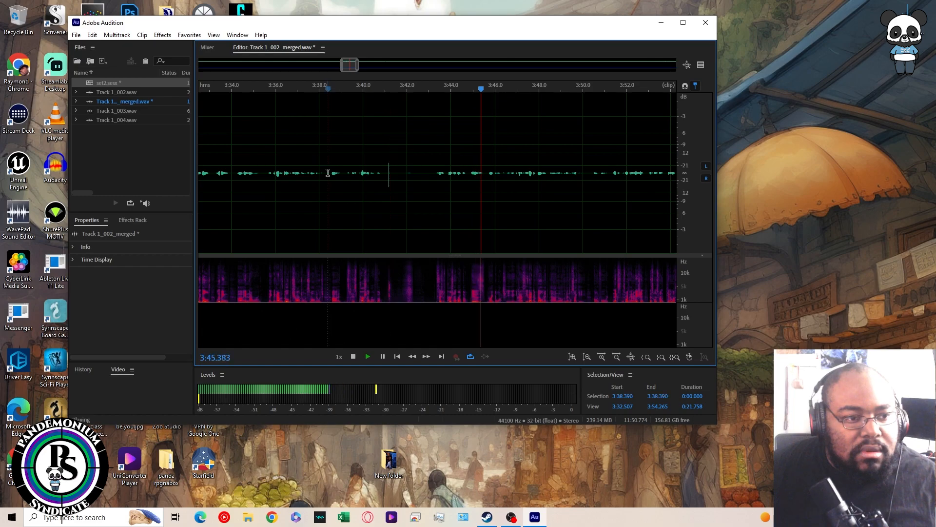
{"action": "key", "text": "space"}
{"action": "key", "text": "space"}
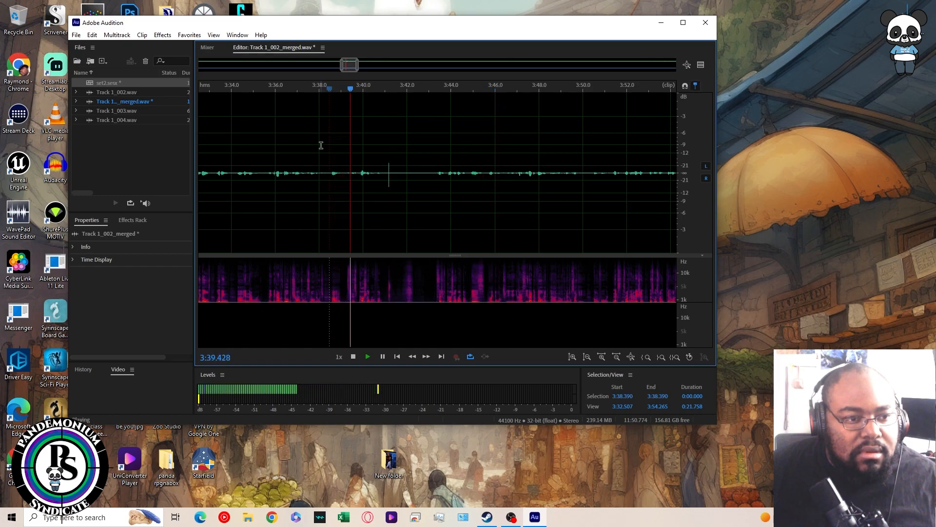
- Delete the section from about 3:38.5 to 3:42.7, including the noise spike, and stop playback
{"action": "left_click_drag", "start_coordinate": [330, 174], "coordinate": [422, 176]}
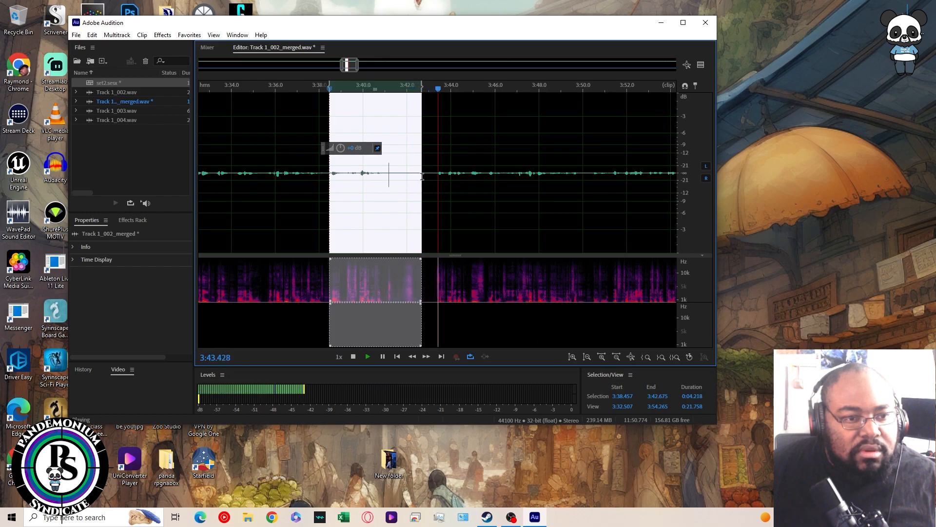
{"action": "key", "text": "Delete"}
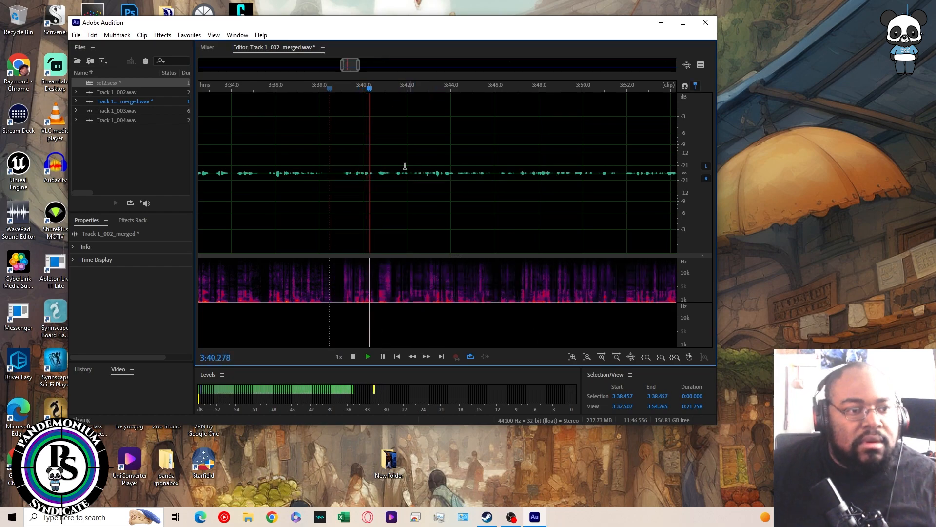
{"action": "key", "text": "space"}
- Play from about 3:06.4 and 2:56.1, and delete the gap with the spike from about 2:59.6 to 3:05.7
{"action": "mouse_move", "coordinate": [358, 72]}
{"action": "left_mouse_down"}
{"action": "mouse_move", "coordinate": [300, 78]}
{"action": "mouse_move", "coordinate": [345, 66]}
{"action": "left_mouse_up"}
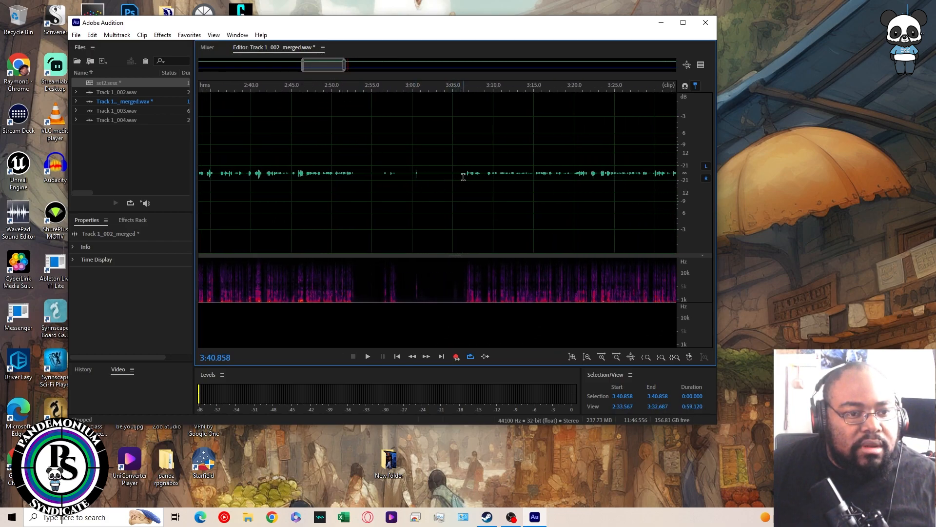
{"action": "key", "text": "space"}
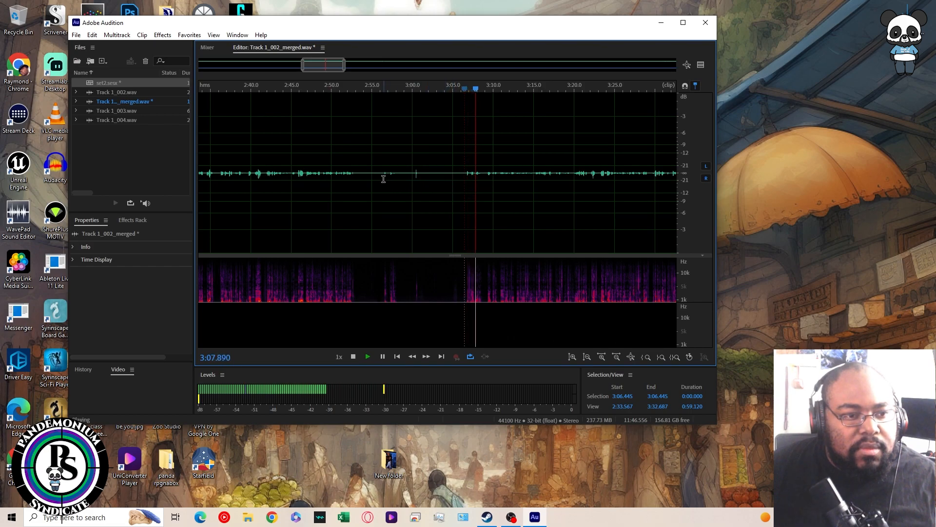
{"action": "key", "text": "space"}
{"action": "left_click", "coordinate": [381, 174]}
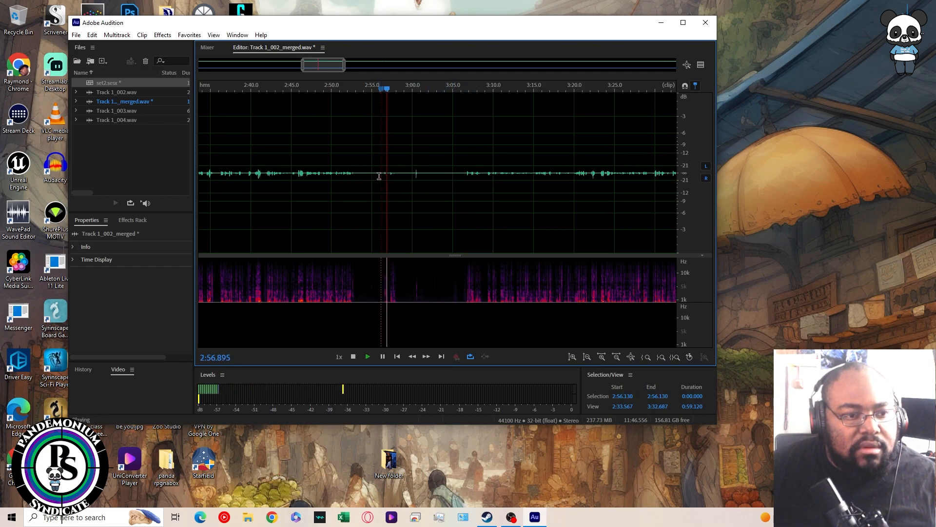
{"action": "key", "text": "space"}
{"action": "left_click_drag", "start_coordinate": [409, 176], "coordinate": [459, 185]}
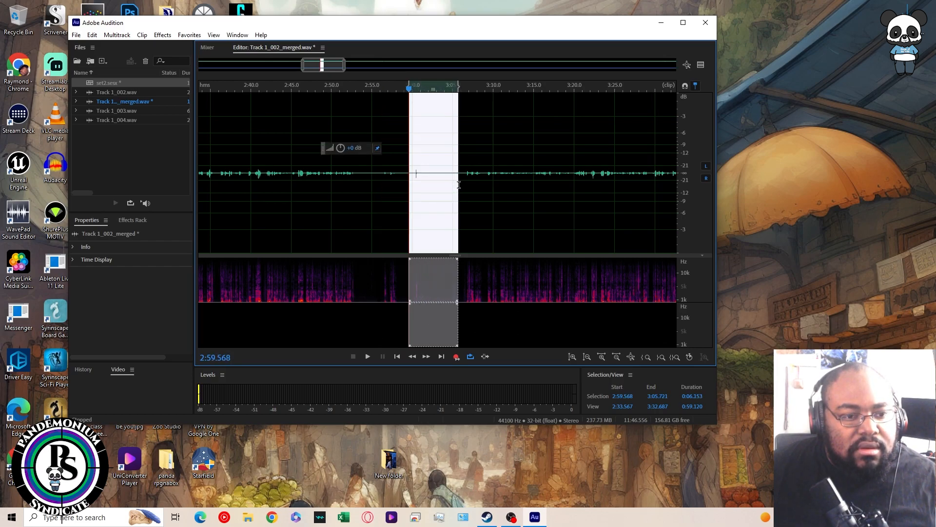
{"action": "key", "text": "Delete"}
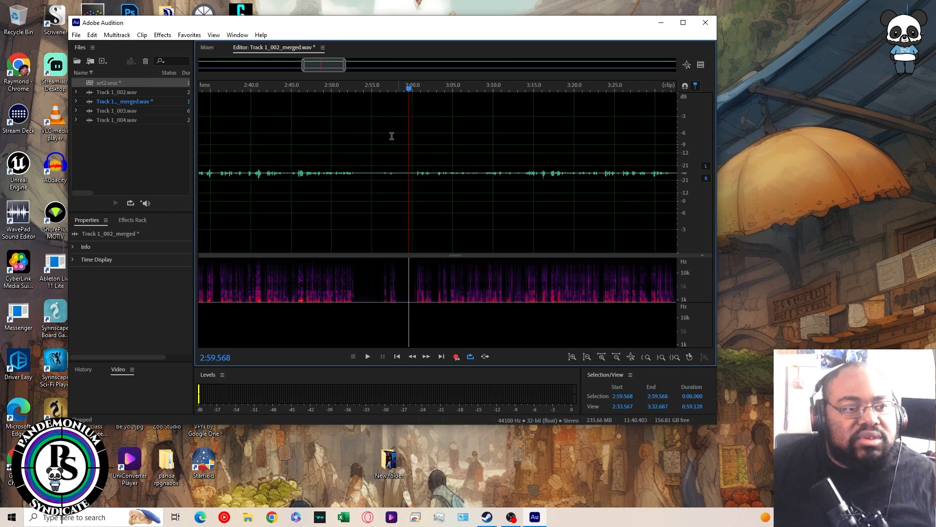
- Play the merged recording repeatedly from about 1:24.0 to hear the speech right after the small spike
{"action": "left_click_drag", "start_coordinate": [322, 66], "coordinate": [252, 66]}
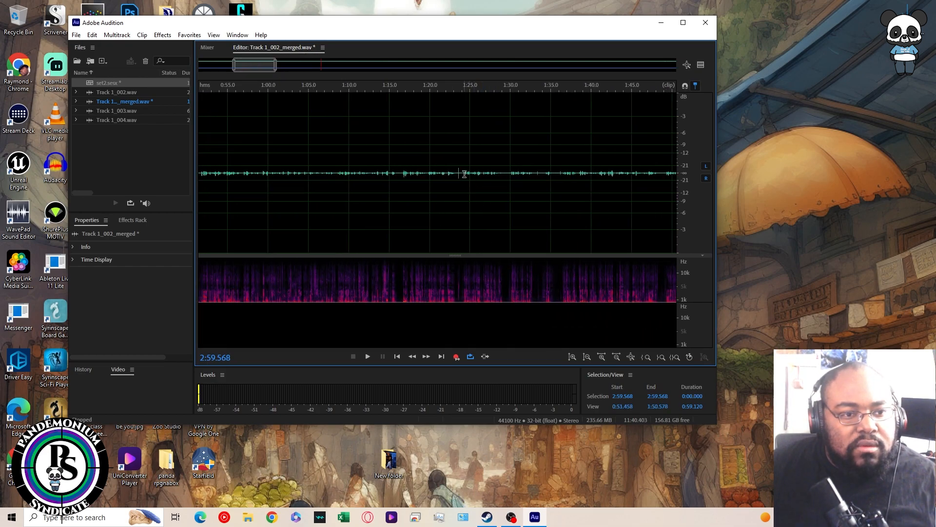
{"action": "key", "text": "space"}
{"action": "key", "text": "space"}
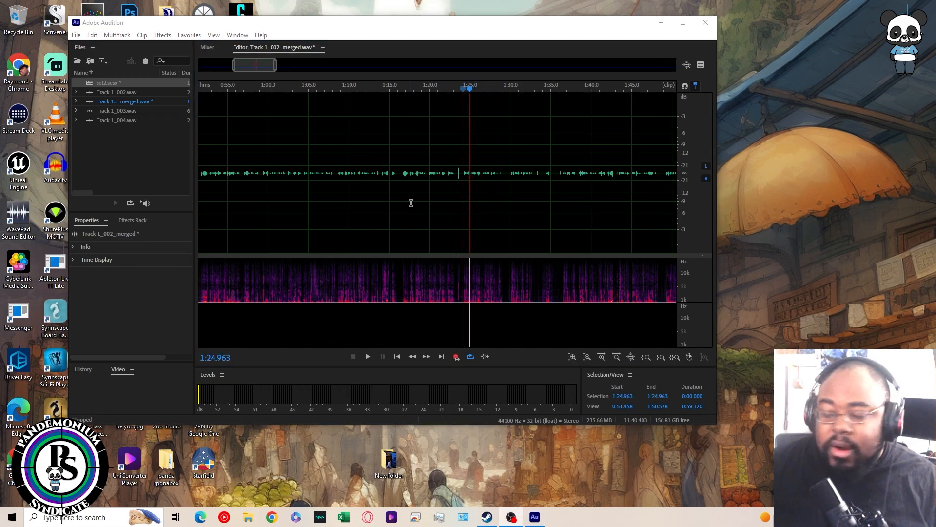
{"action": "left_click_drag", "start_coordinate": [470, 88], "coordinate": [463, 88]}
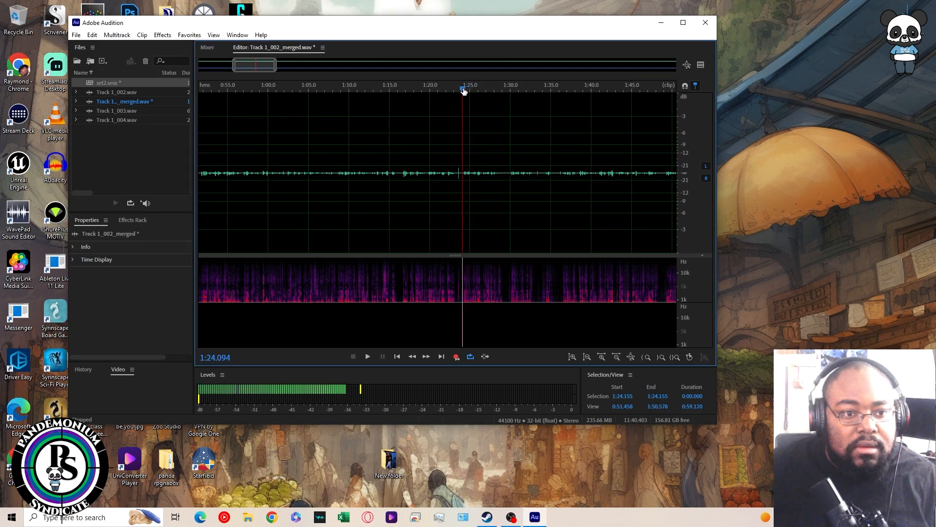
{"action": "key", "text": "space"}
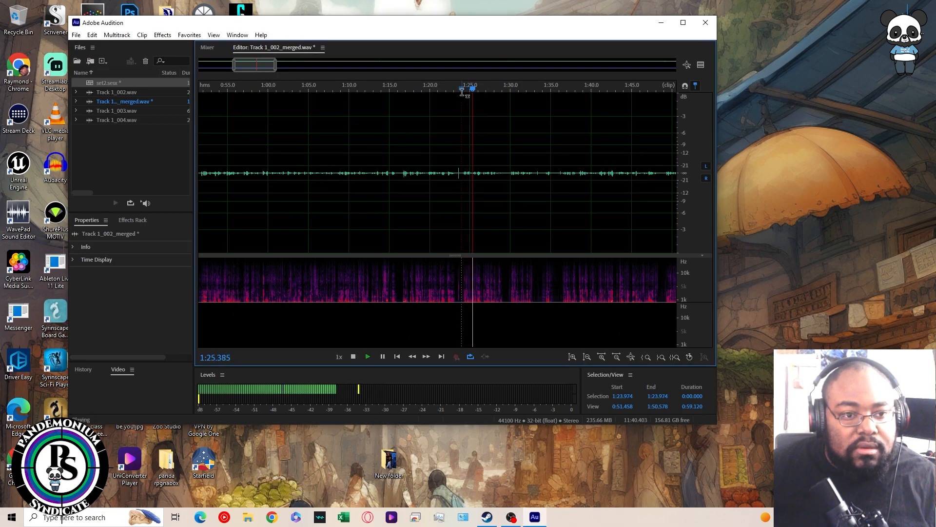
{"action": "left_click", "coordinate": [462, 90]}
{"action": "key", "text": "space"}
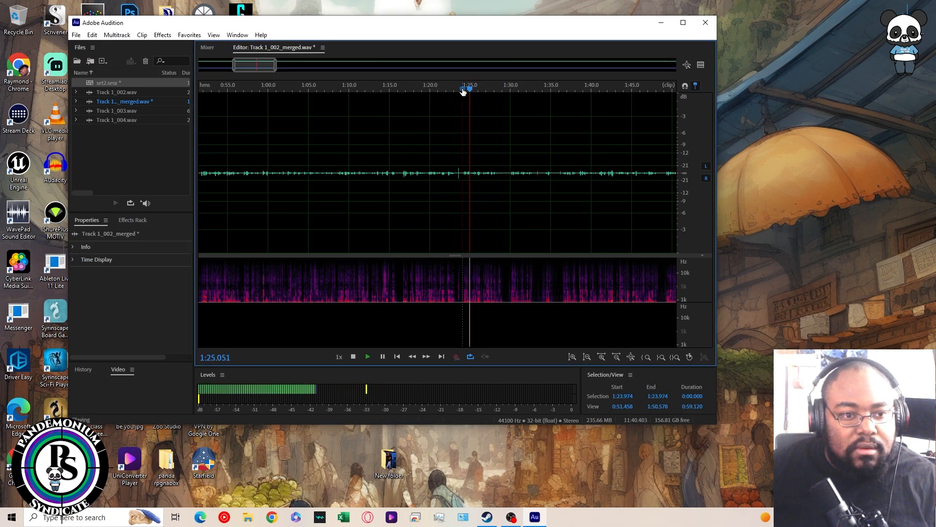
{"action": "key", "text": "space"}
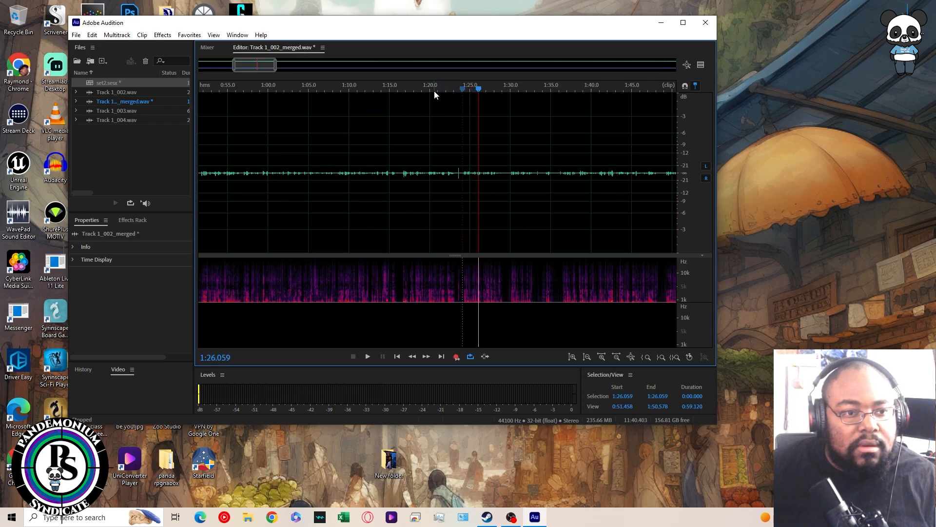
- Play the lead-in to the spike from about 1:20.6, and delete the section from about 1:19.9 to 1:23.8
{"action": "key", "text": "space"}
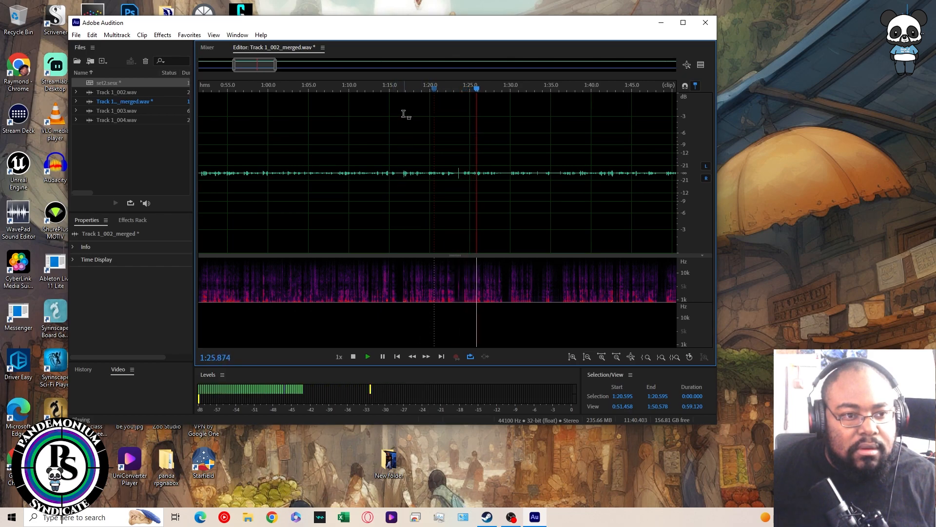
{"action": "left_click", "coordinate": [402, 92]}
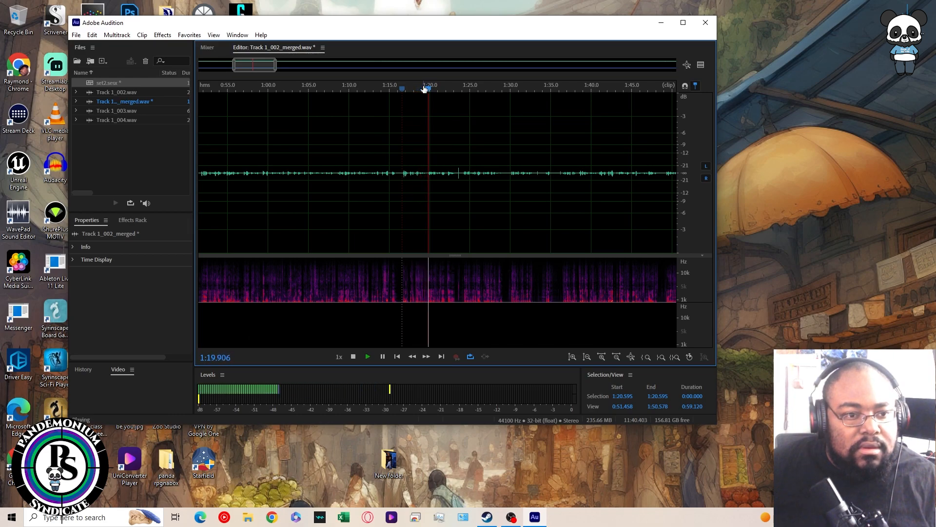
{"action": "left_click_drag", "start_coordinate": [429, 177], "coordinate": [455, 175]}
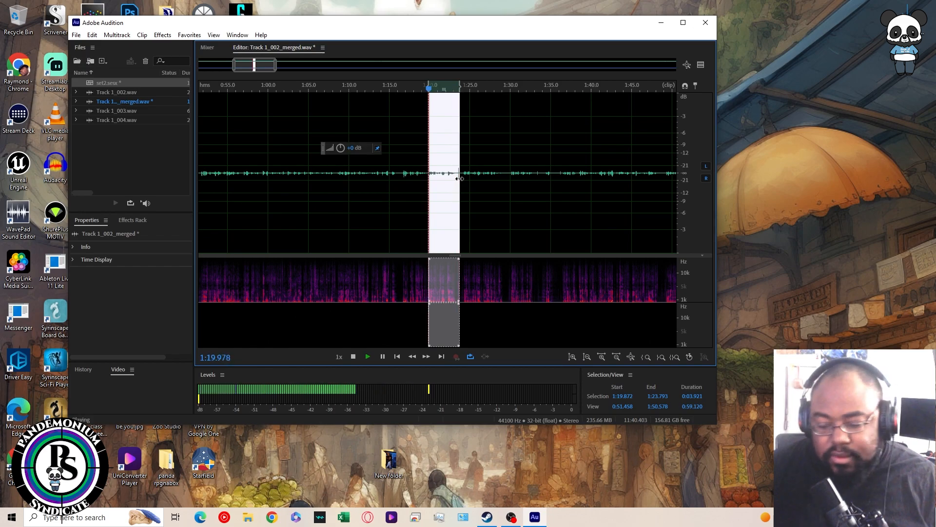
{"action": "key", "text": "Delete"}
{"action": "key", "text": "space"}
- Play the merged recording from about 0:24.5 and 0:15.1 to review the speech before the spike near 0:26
{"action": "left_click_drag", "start_coordinate": [258, 64], "coordinate": [228, 65]}
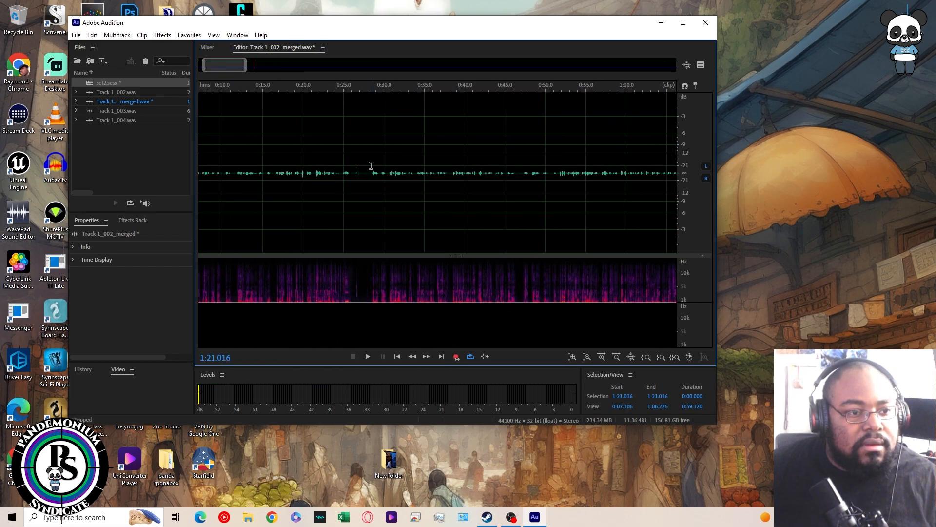
{"action": "left_click", "coordinate": [371, 90]}
{"action": "key", "text": "space"}
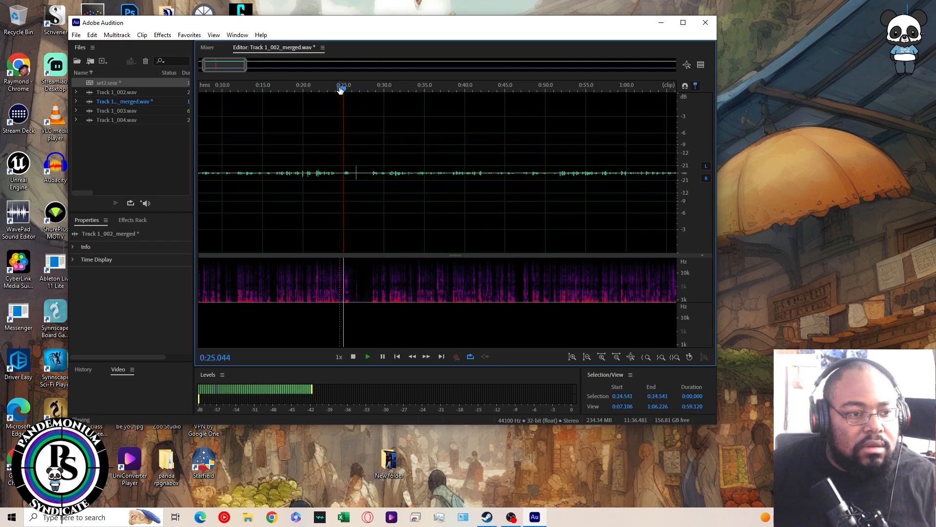
{"action": "left_click", "coordinate": [262, 90]}
{"action": "key", "text": "space"}
{"action": "key", "text": "space"}
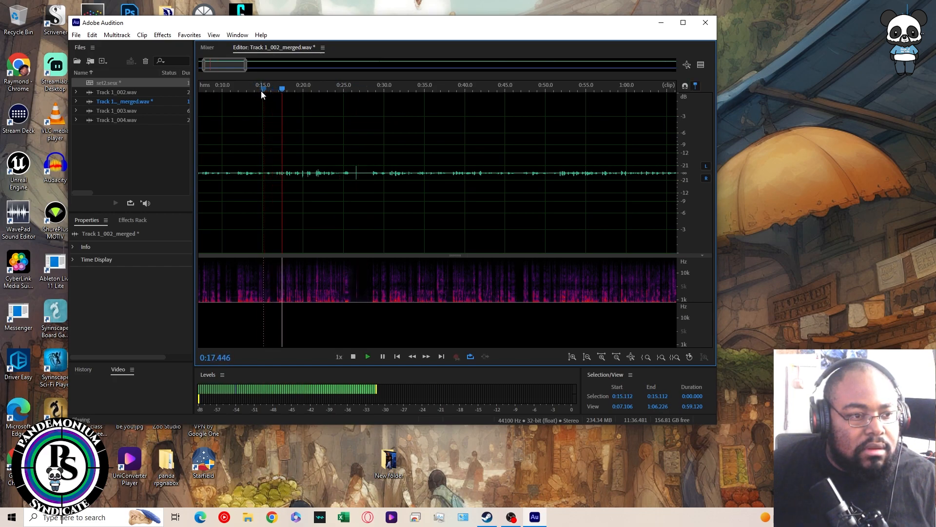
{"action": "key", "text": "space"}
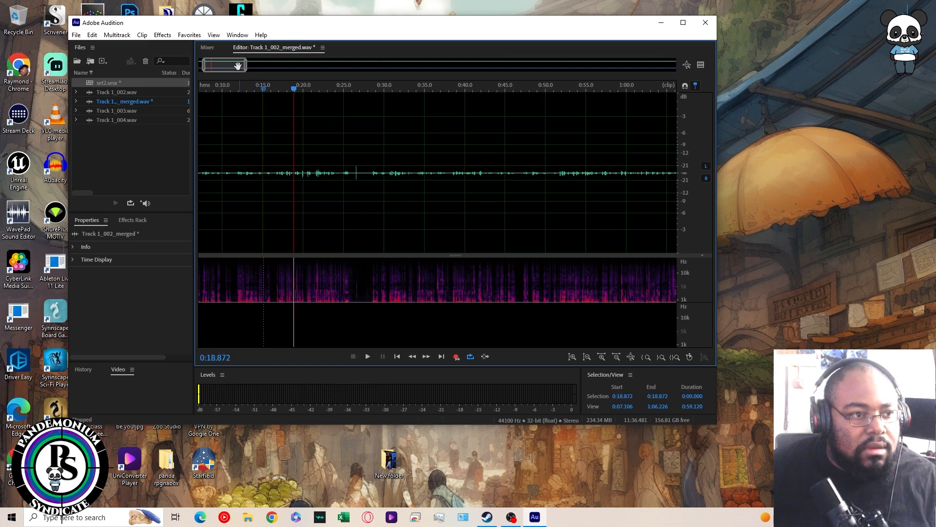
- Play the opening of the merged recording from about 0:01.1 and 0:06.5, and the speech resuming after the silent gap near 0:28
{"action": "left_click_drag", "start_coordinate": [210, 66], "coordinate": [199, 66]}
{"action": "left_click", "coordinate": [208, 92]}
{"action": "key", "text": "space"}
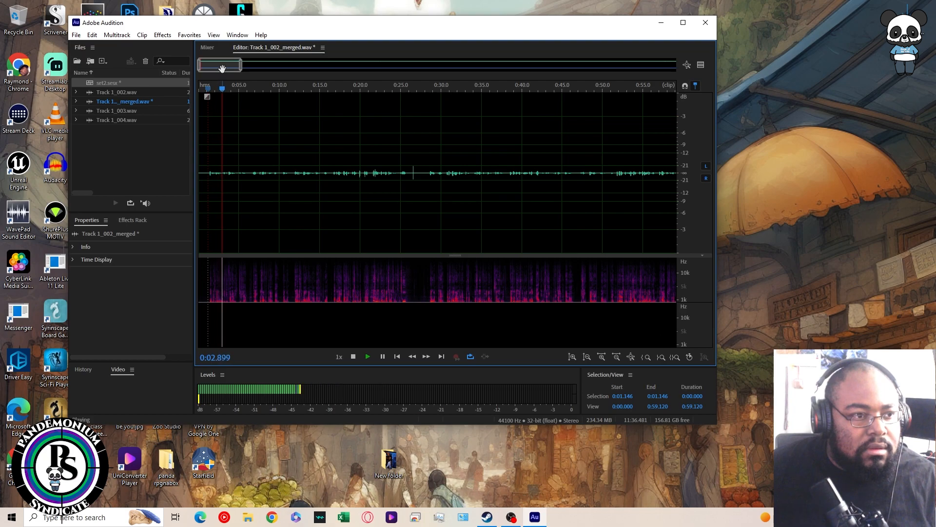
{"action": "left_click", "coordinate": [251, 174]}
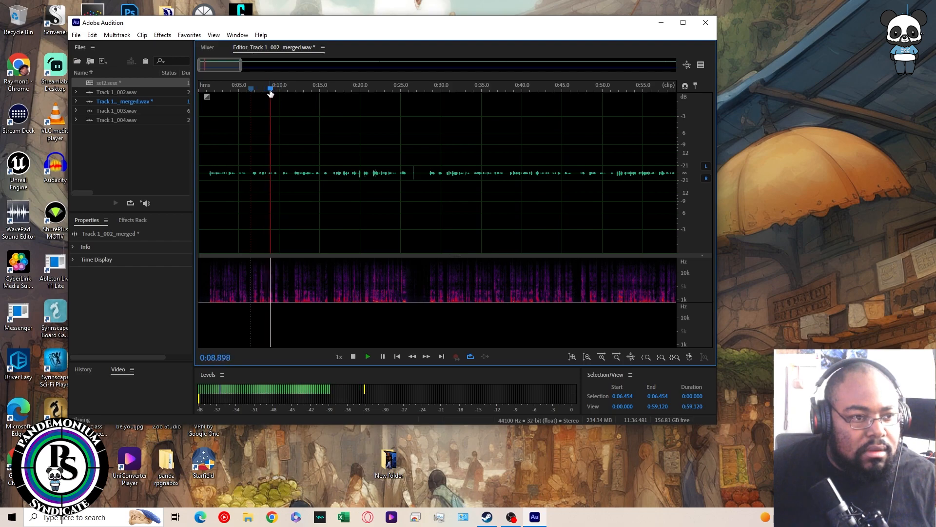
{"action": "left_click_drag", "start_coordinate": [280, 91], "coordinate": [428, 103]}
{"action": "key", "text": "space"}
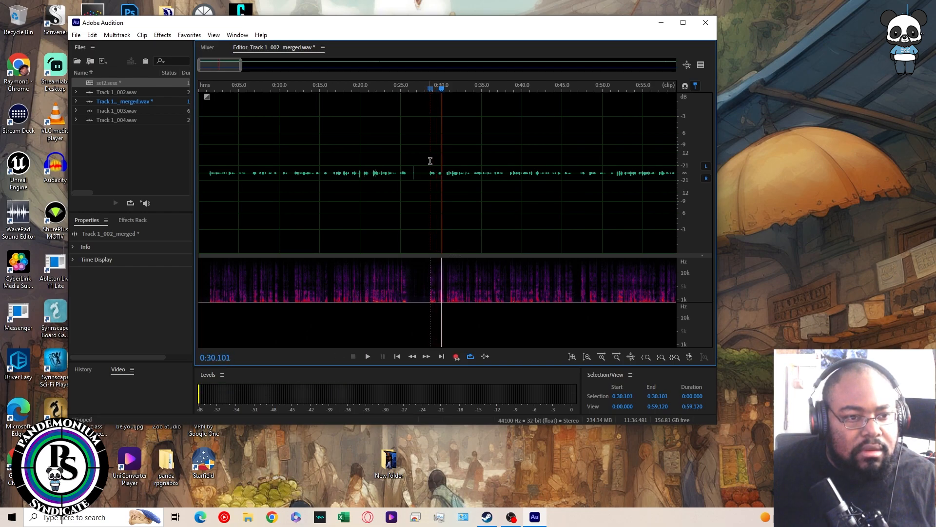
- Play the merged recording from about 0:01.3, and delete the section from about 0:06.2 to 0:28.2
{"action": "left_click_drag", "start_coordinate": [424, 178], "coordinate": [270, 191]}
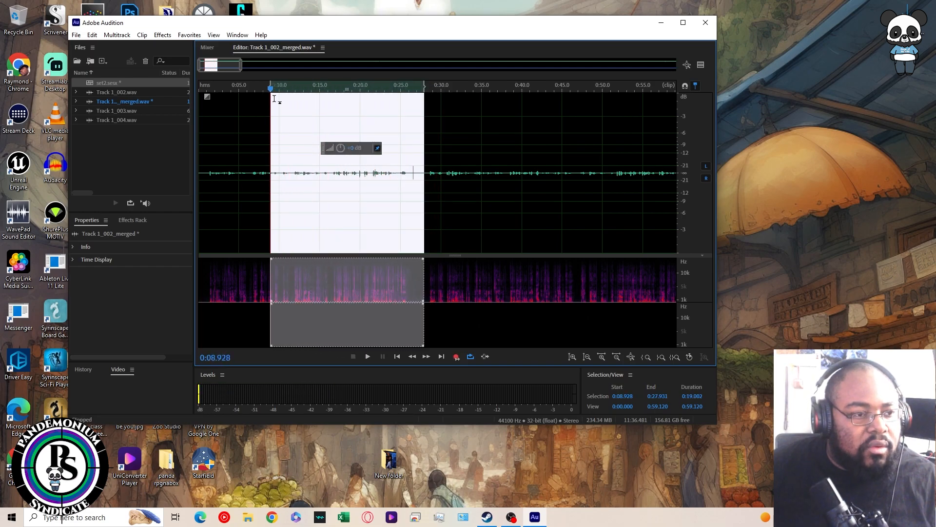
{"action": "left_click", "coordinate": [210, 174]}
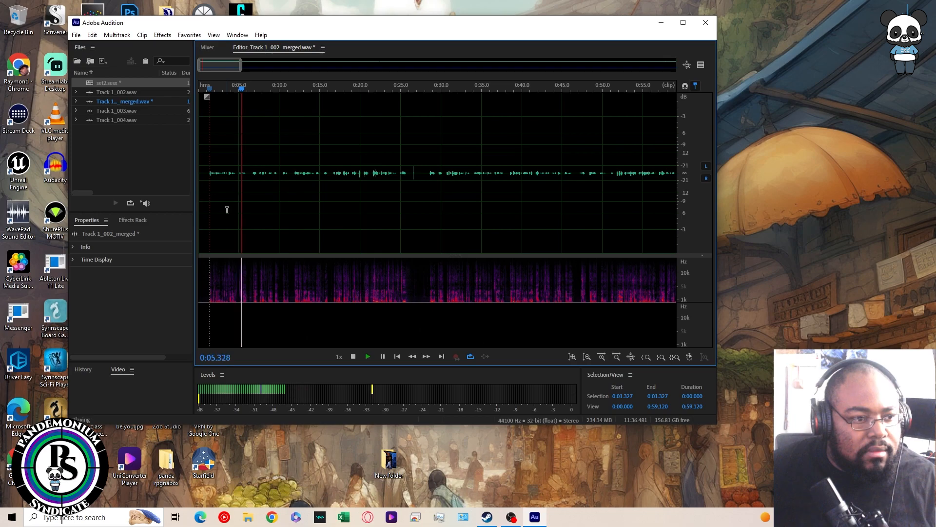
{"action": "key", "text": "space"}
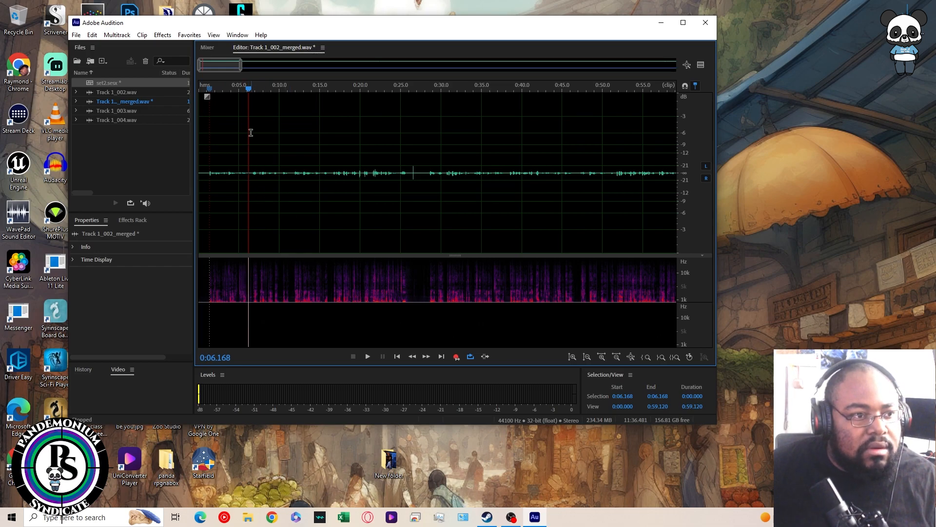
{"action": "left_click_drag", "start_coordinate": [249, 150], "coordinate": [426, 159]}
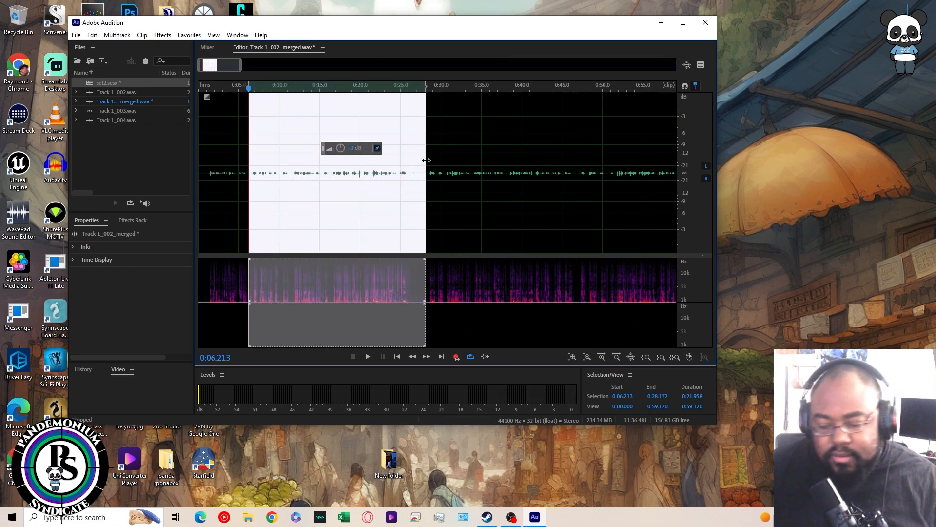
{"action": "key", "text": "Delete"}
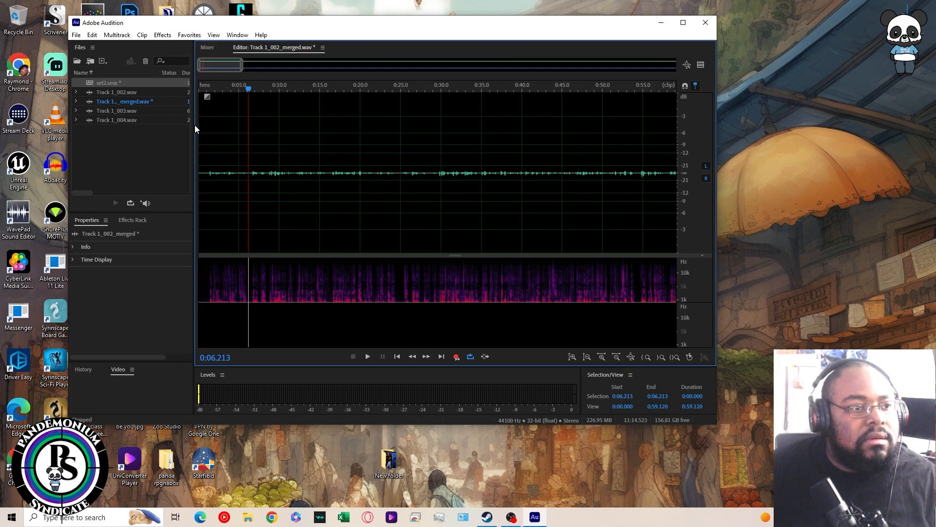
- Show the full length of the merged recording and select the entire waveform
{"action": "left_click", "coordinate": [237, 90]}
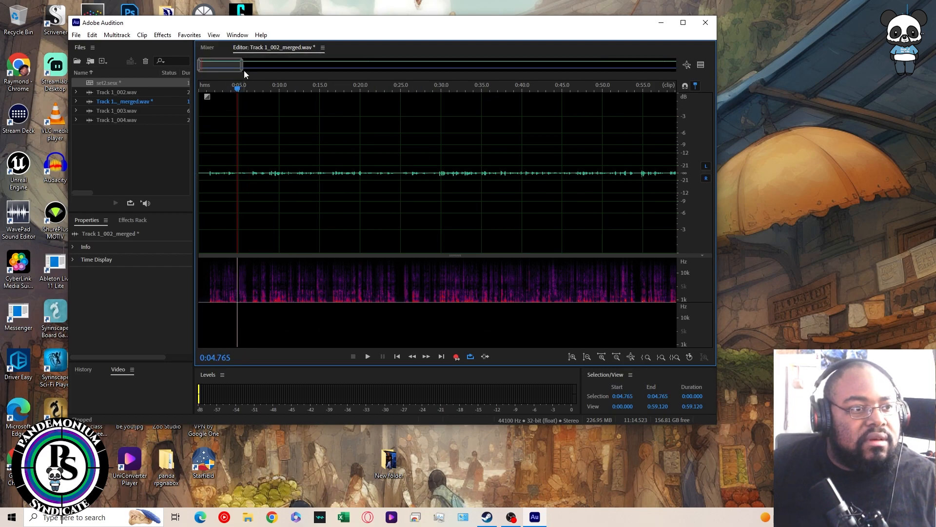
{"action": "left_click", "coordinate": [244, 69]}
{"action": "double_click", "coordinate": [259, 66]}
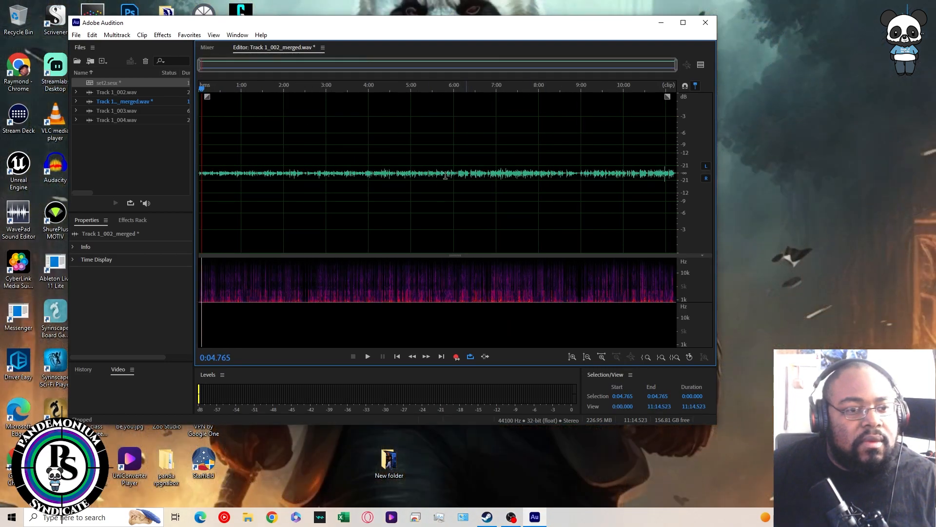
{"action": "left_click", "coordinate": [665, 174]}
{"action": "left_click_drag", "start_coordinate": [201, 74], "coordinate": [60, 103]}
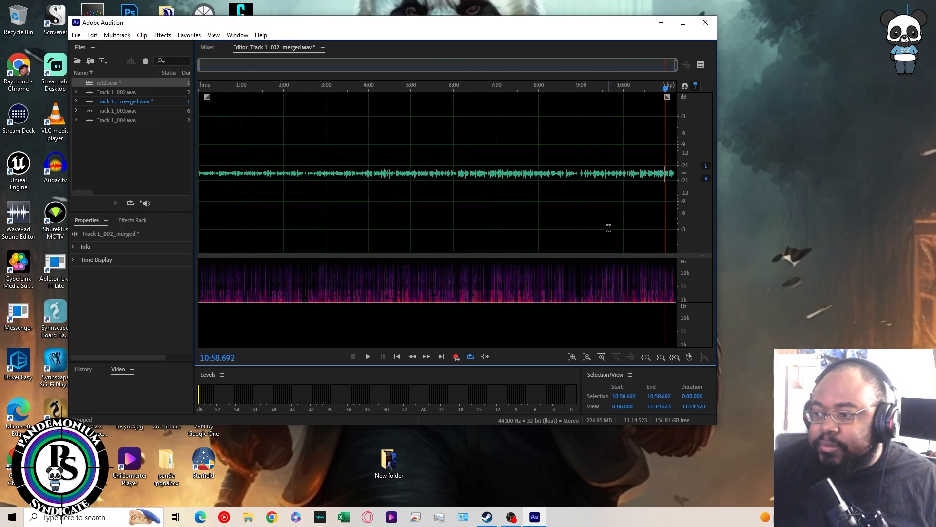
{"action": "double_click", "coordinate": [352, 195]}
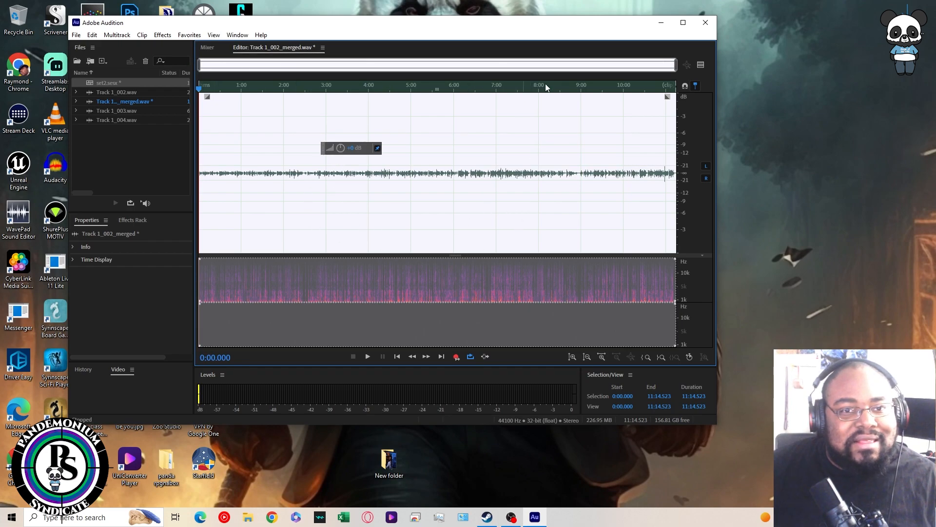
{"action": "left_click_drag", "start_coordinate": [675, 65], "coordinate": [550, 65]}
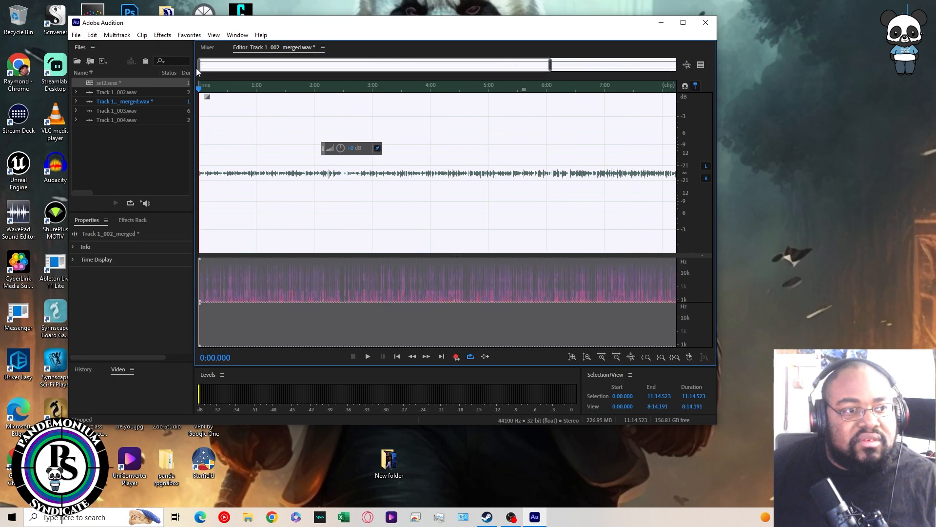
{"action": "left_click_drag", "start_coordinate": [200, 66], "coordinate": [273, 64]}
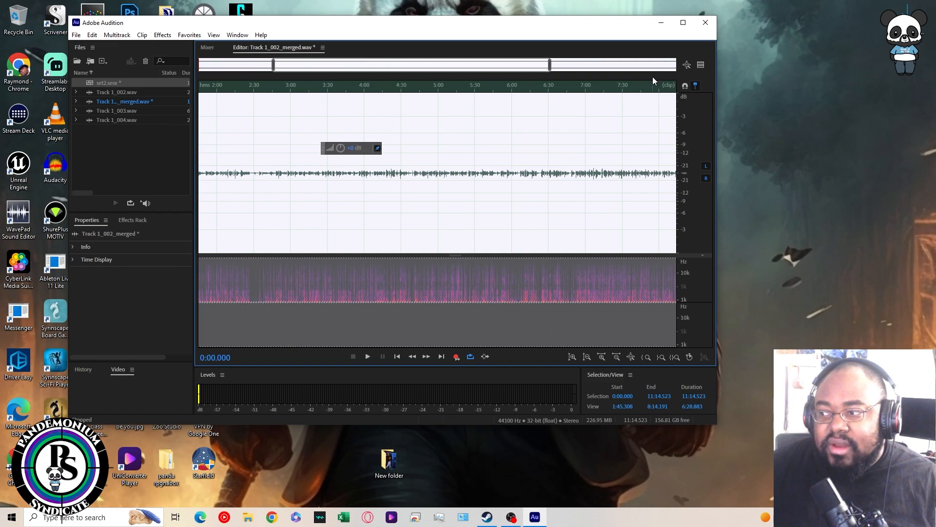
- Start recording a new favorite for the selected audio, look through the effects, and stop the favorite recording
{"action": "left_click", "coordinate": [163, 35]}
{"action": "mouse_move", "coordinate": [181, 238]}
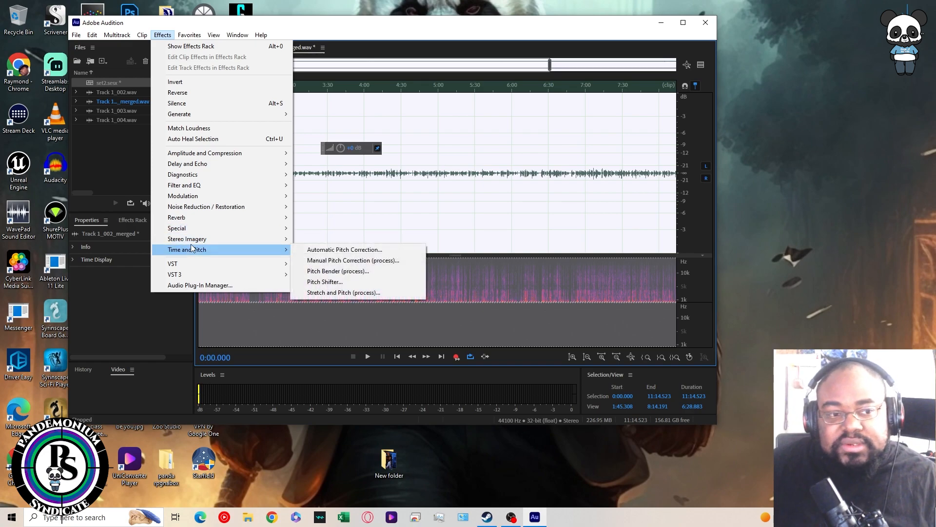
{"action": "mouse_move", "coordinate": [208, 157]}
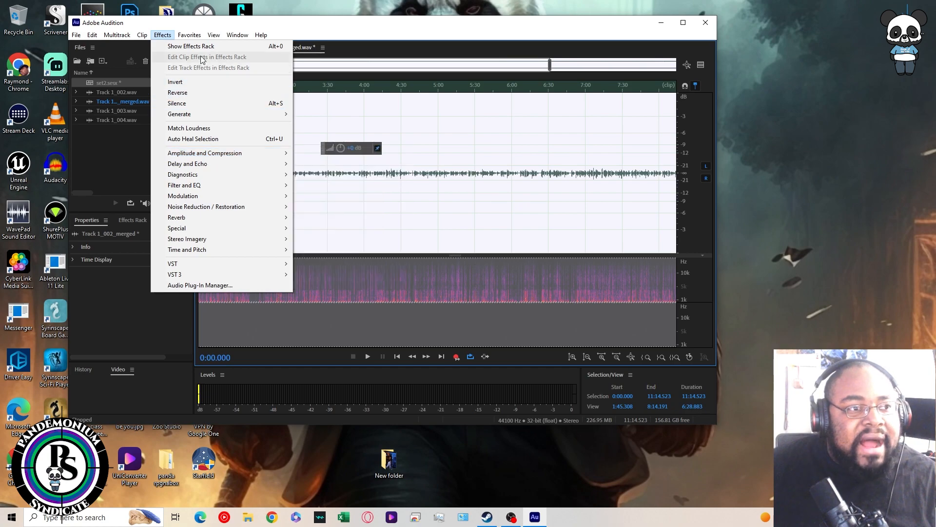
{"action": "mouse_move", "coordinate": [195, 37]}
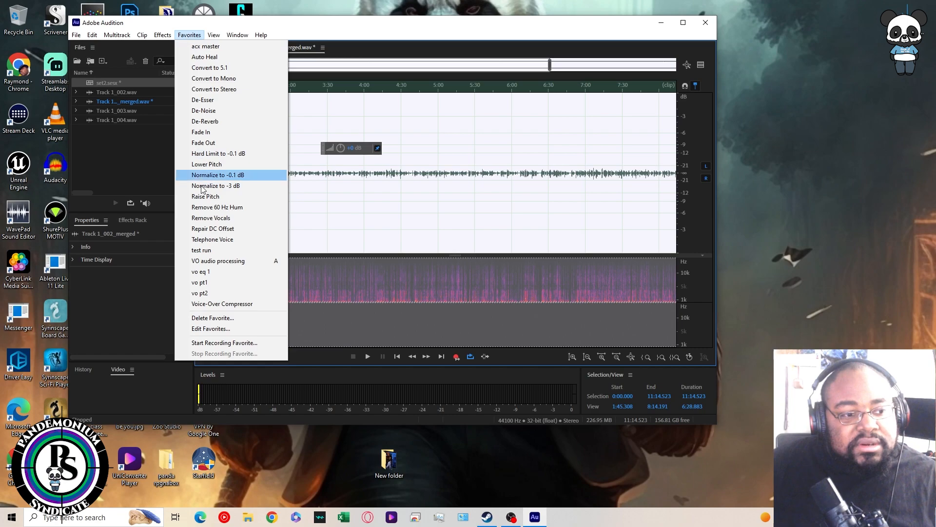
{"action": "left_click", "coordinate": [205, 343]}
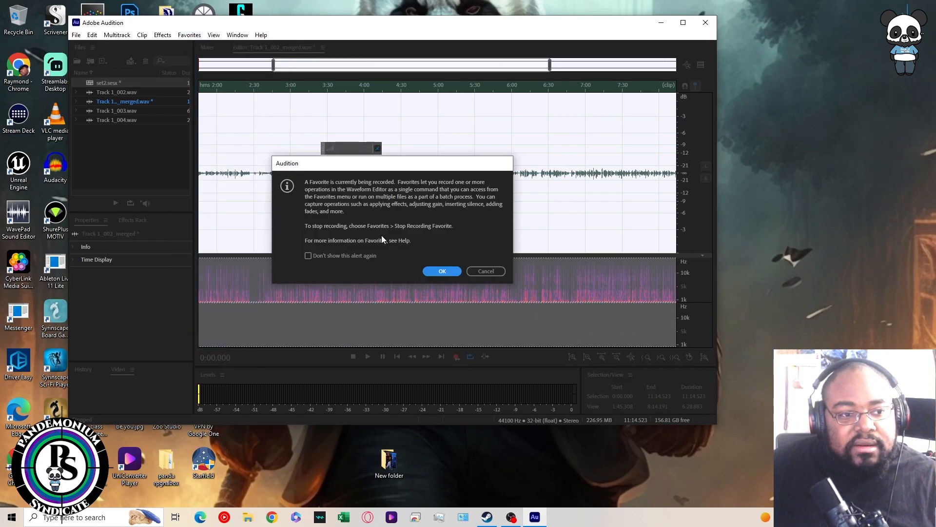
{"action": "left_click", "coordinate": [436, 271]}
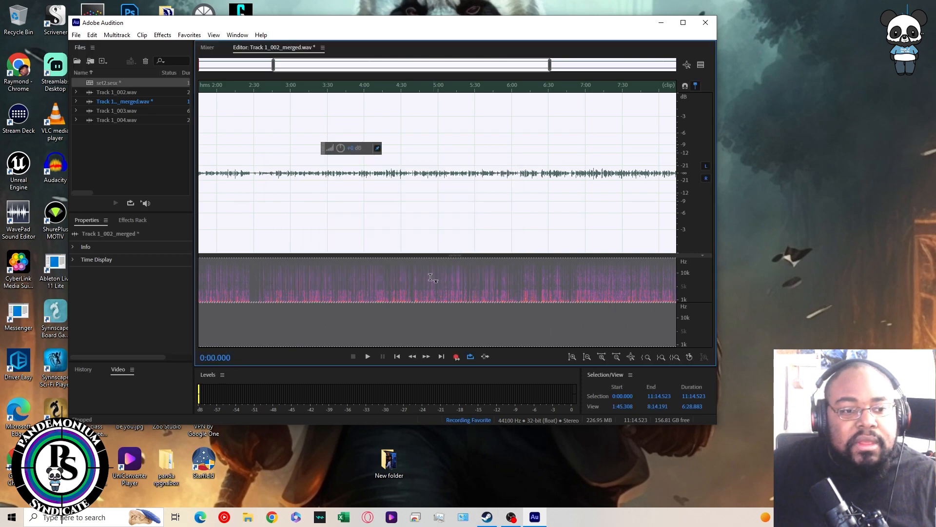
{"action": "left_click", "coordinate": [162, 35]}
{"action": "mouse_move", "coordinate": [250, 153]}
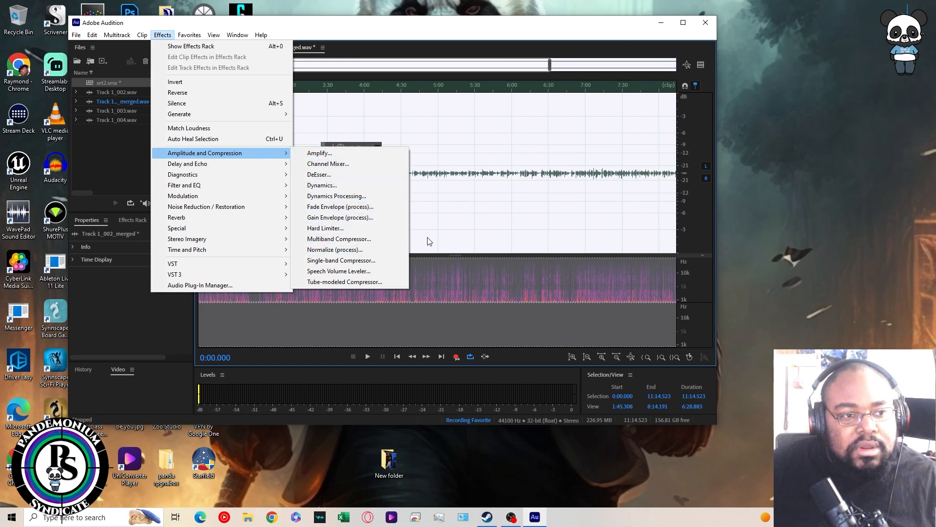
{"action": "mouse_move", "coordinate": [189, 35]}
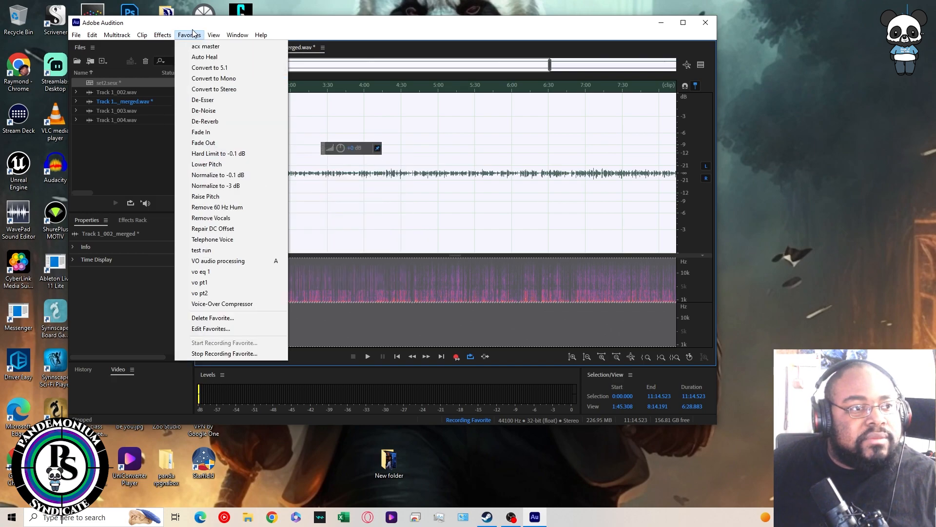
{"action": "left_click", "coordinate": [209, 352]}
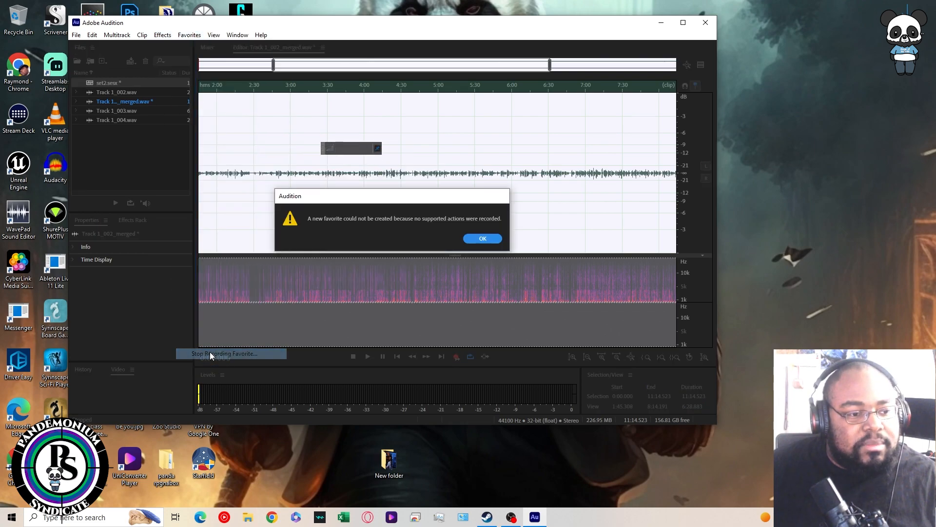
{"action": "left_click", "coordinate": [482, 239]}
- Clear the selection, bring the first 18 seconds of the recording into view, and enlarge the spectral frequency display
{"action": "left_click", "coordinate": [326, 215]}
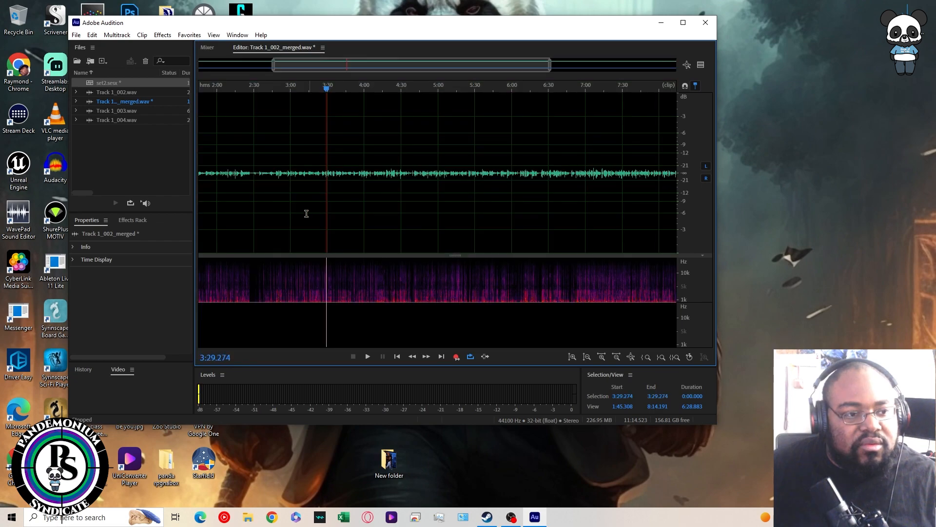
{"action": "left_click_drag", "start_coordinate": [320, 89], "coordinate": [715, 88]}
{"action": "scroll", "coordinate": [215, 97], "scroll_direction": "up", "scroll_amount": 2}
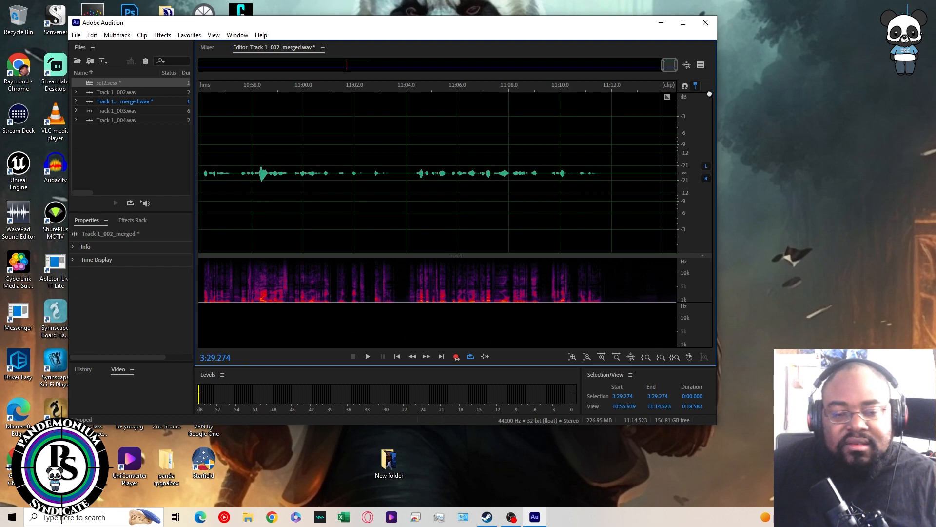
{"action": "left_click_drag", "start_coordinate": [709, 93], "coordinate": [151, 129]}
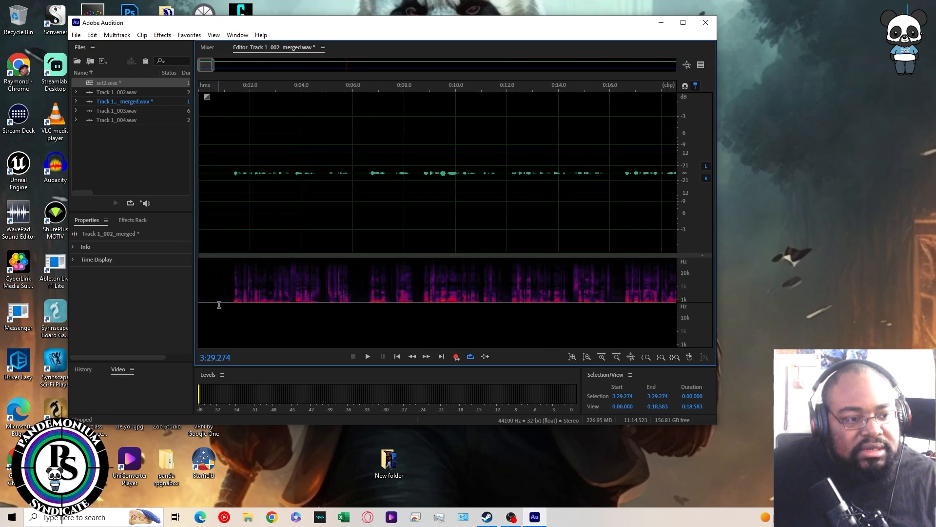
{"action": "left_click_drag", "start_coordinate": [241, 255], "coordinate": [244, 142]}
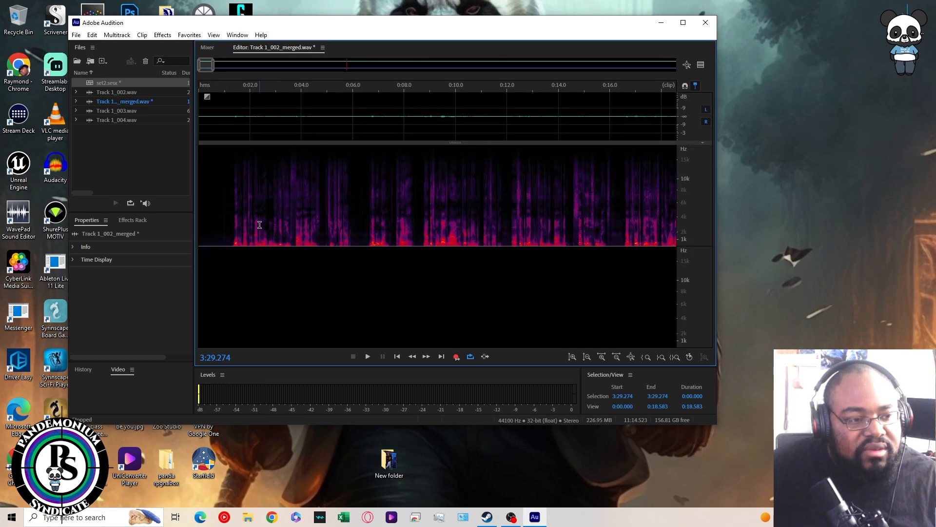
- Play a short speech snippet near 0:02.3, and select the quiet noise-only lead-in from about 0:00.4 to 0:01.2
{"action": "left_click_drag", "start_coordinate": [259, 226], "coordinate": [262, 225]}
{"action": "key", "text": "space"}
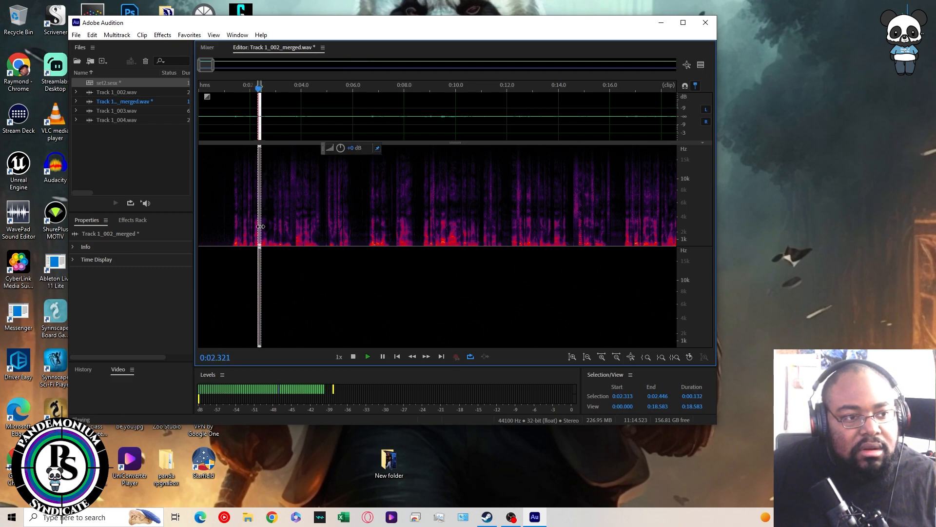
{"action": "left_click_drag", "start_coordinate": [233, 222], "coordinate": [205, 220]}
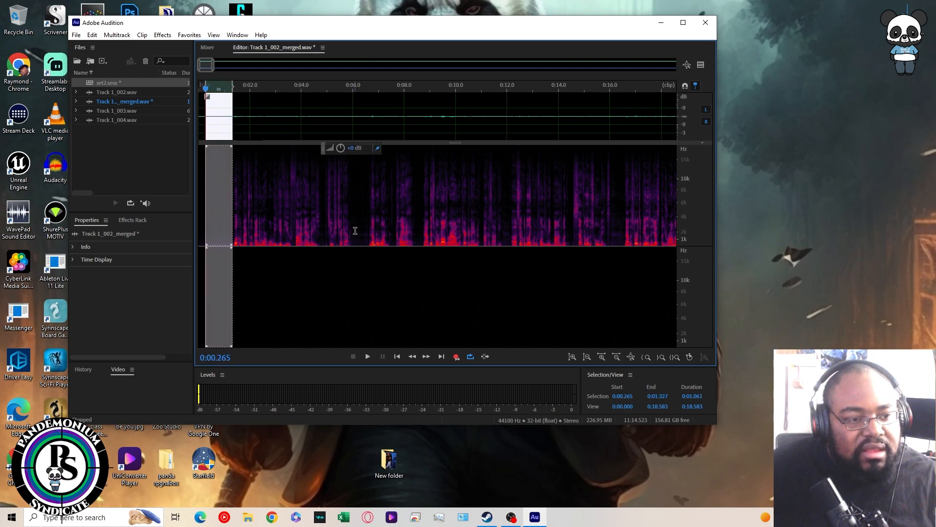
{"action": "left_click_drag", "start_coordinate": [354, 224], "coordinate": [367, 224]}
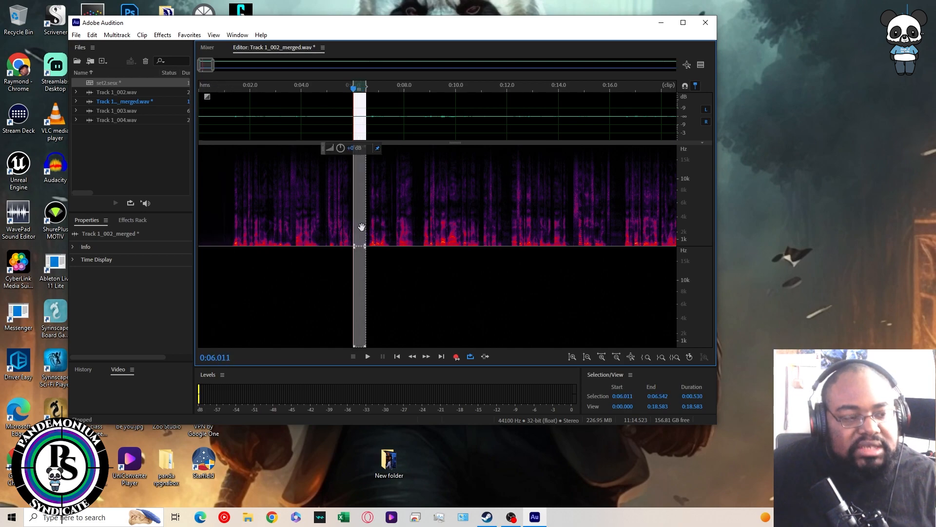
{"action": "left_click_drag", "start_coordinate": [222, 218], "coordinate": [210, 221]}
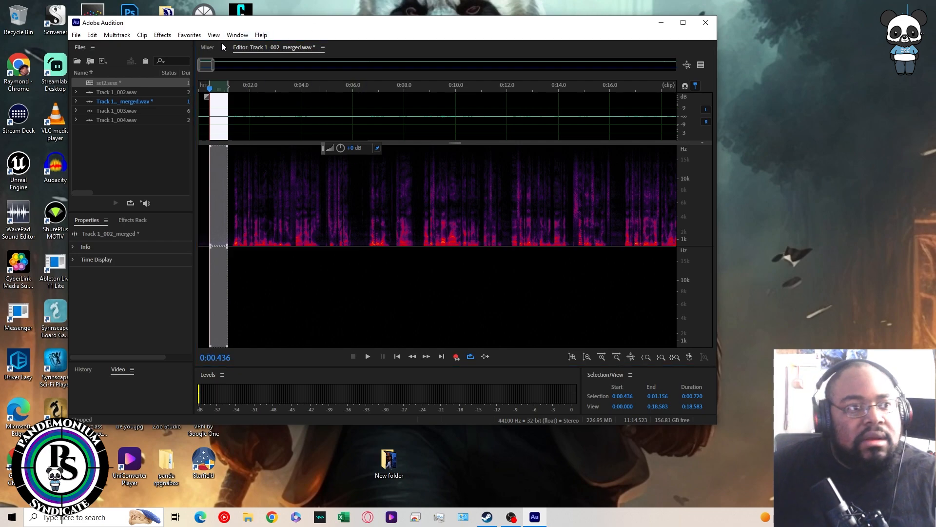
- Open the Noise Reduction (process) effect for the selected quiet section and place its window over the waveform editor
{"action": "left_click", "coordinate": [163, 36]}
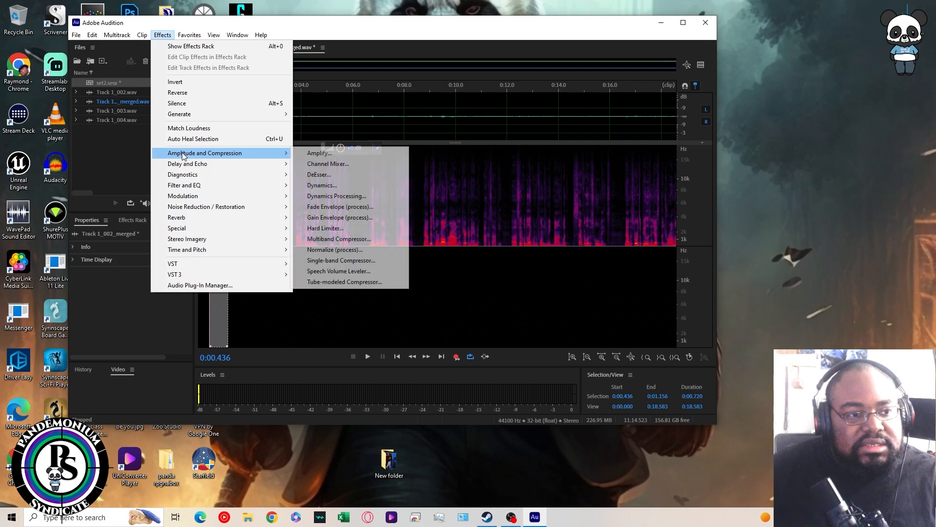
{"action": "mouse_move", "coordinate": [186, 186]}
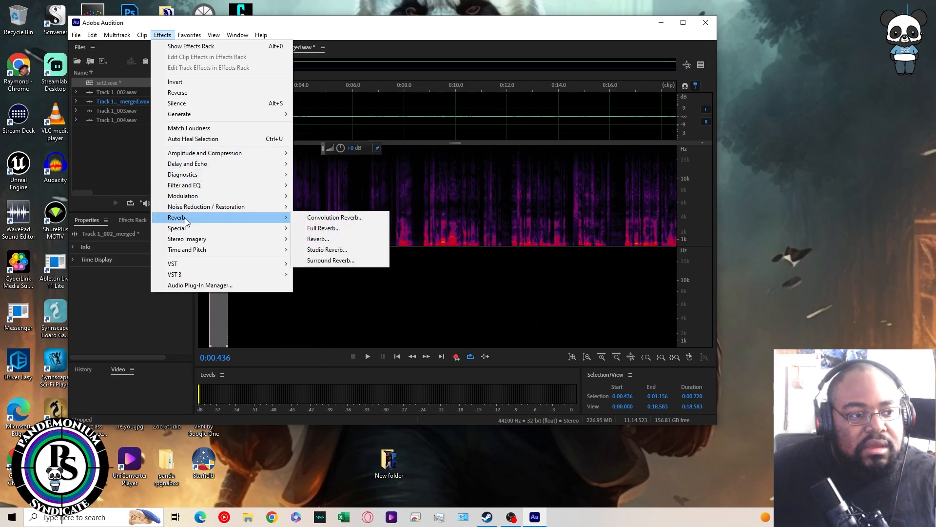
{"action": "mouse_move", "coordinate": [194, 209]}
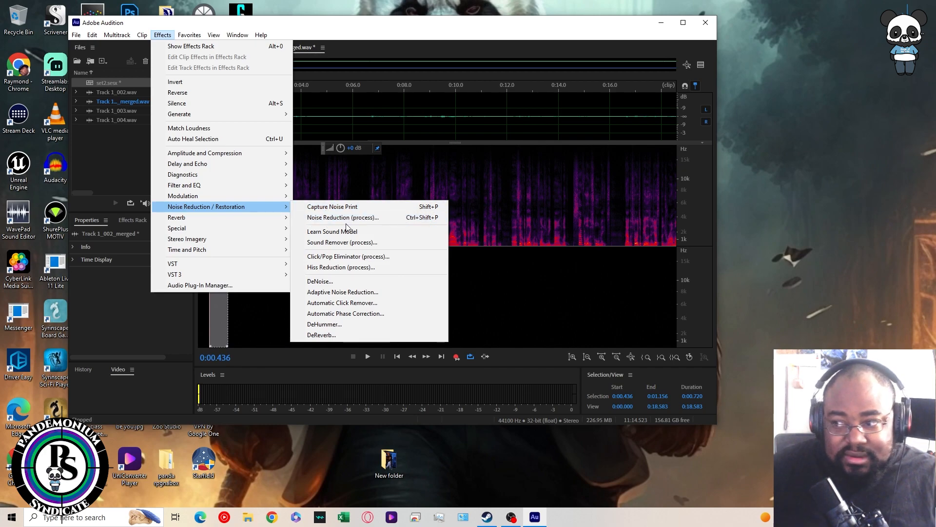
{"action": "left_click_drag", "start_coordinate": [935, 141], "coordinate": [798, 124]}
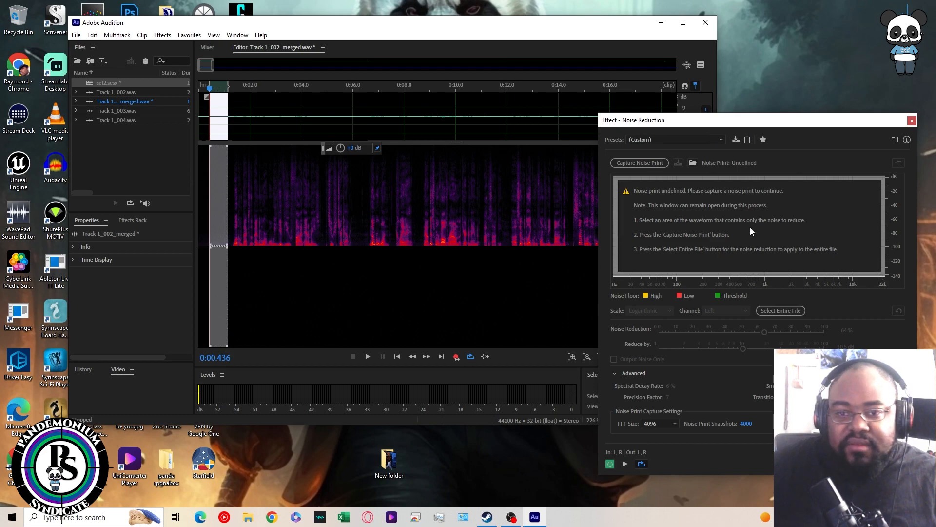
{"action": "left_click_drag", "start_coordinate": [751, 123], "coordinate": [414, 62]}
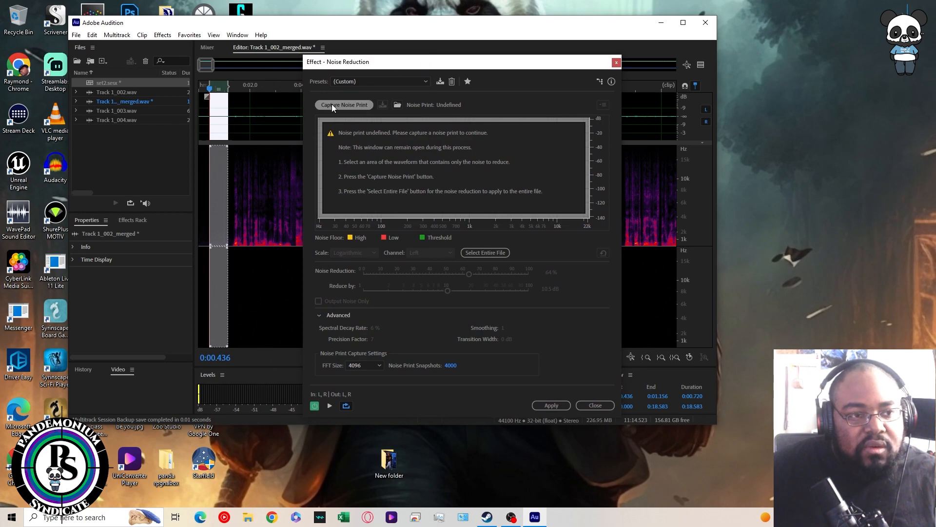
{"action": "left_click", "coordinate": [163, 35]}
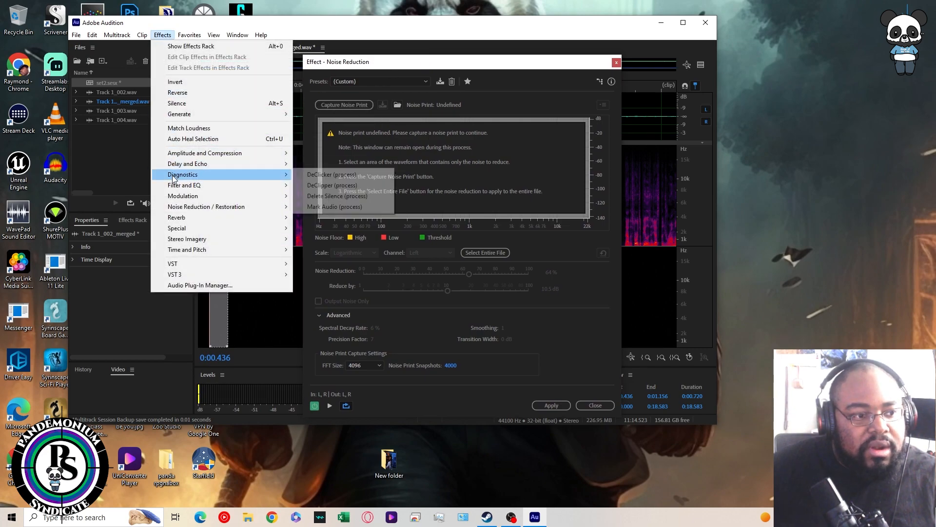
{"action": "mouse_move", "coordinate": [280, 196]}
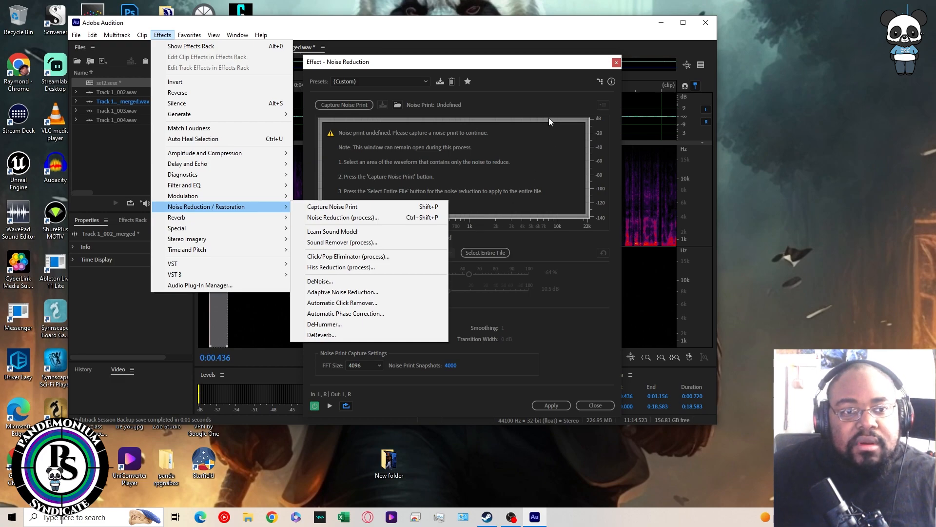
{"action": "left_click", "coordinate": [544, 103]}
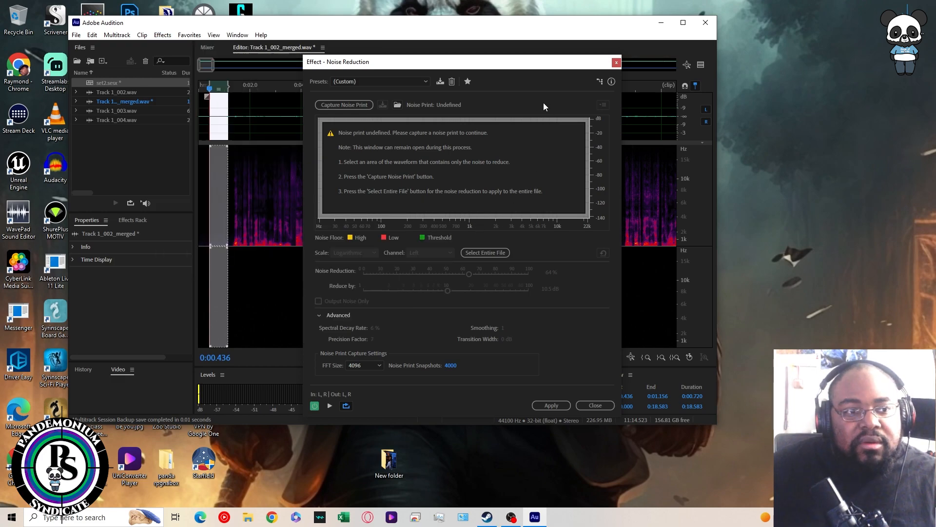
- Capture a noise print from the selected quiet section, extend the selection to the entire file, and bend the high-frequency end of the noise reduction curve upward
{"action": "left_click", "coordinate": [347, 102]}
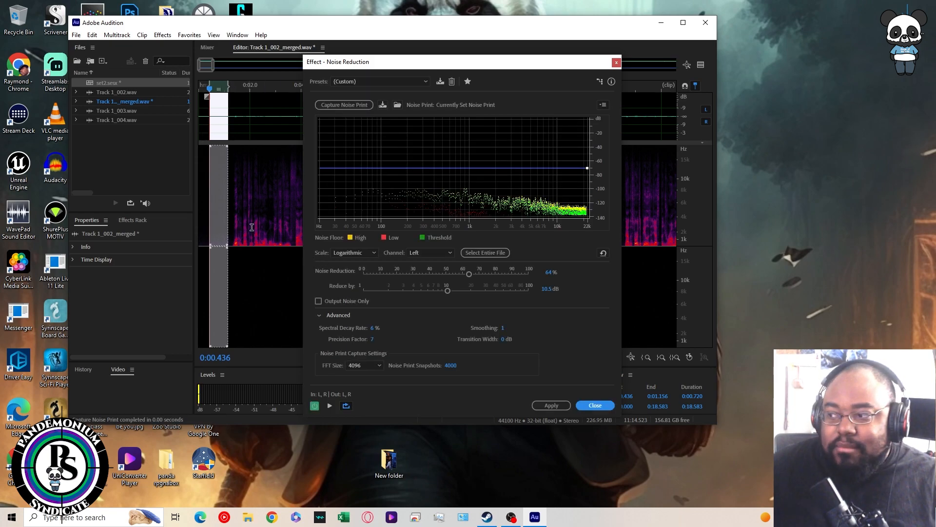
{"action": "left_click", "coordinate": [479, 253]}
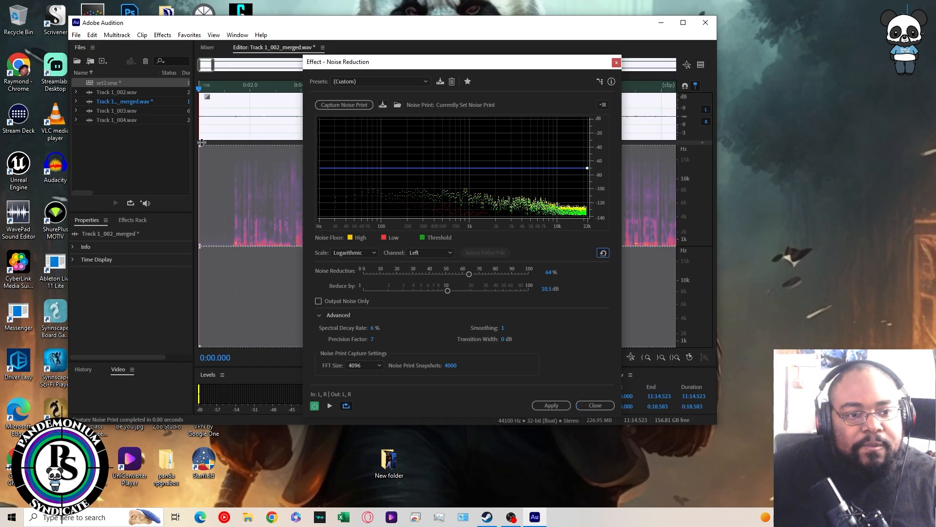
{"action": "left_click", "coordinate": [581, 212]}
{"action": "left_click_drag", "start_coordinate": [579, 213], "coordinate": [588, 166]}
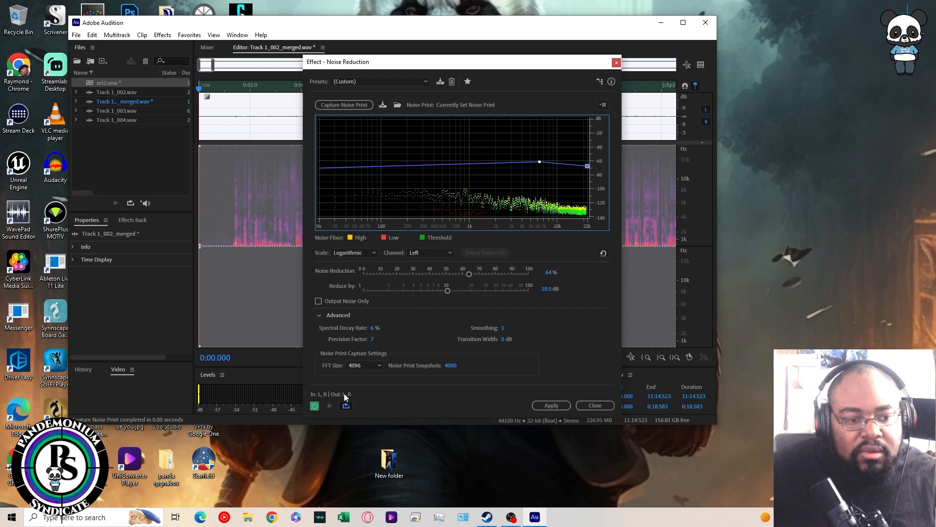
- Preview the noise reduction, raise the curve across the low, mid and high frequencies, and apply the effect to the whole file
{"action": "left_click", "coordinate": [329, 406]}
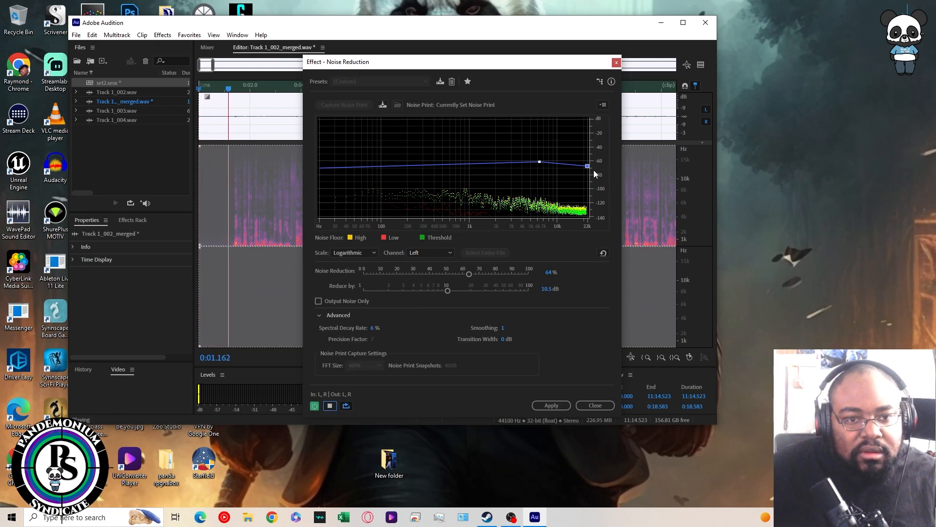
{"action": "mouse_move", "coordinate": [588, 168]}
{"action": "left_click_drag", "start_coordinate": [588, 168], "coordinate": [588, 159]}
{"action": "mouse_move", "coordinate": [441, 164]}
{"action": "left_mouse_down"}
{"action": "mouse_move", "coordinate": [389, 159]}
{"action": "mouse_move", "coordinate": [442, 156]}
{"action": "left_mouse_up"}
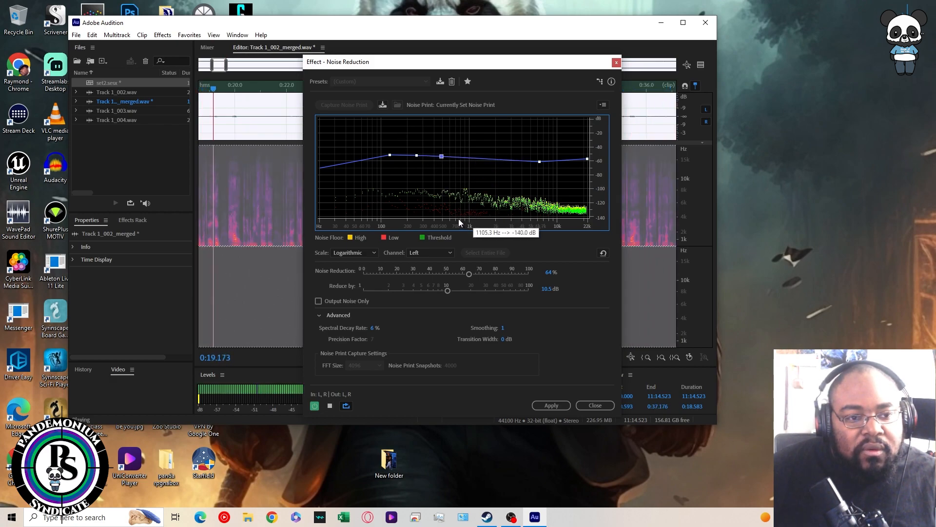
{"action": "left_click", "coordinate": [558, 406]}
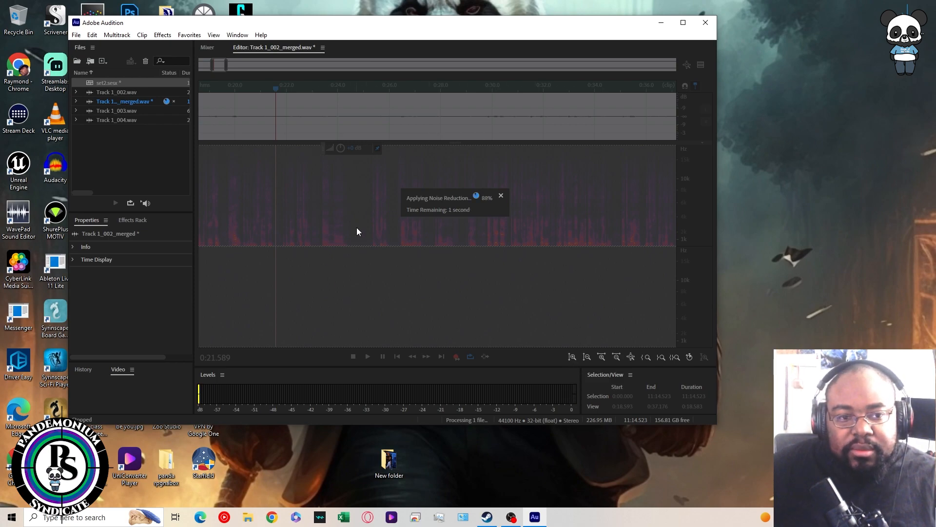
- Play the processed audio from about 0:21 to 0:27, check the pause near 0:25, and clear the selection
{"action": "key", "text": "space"}
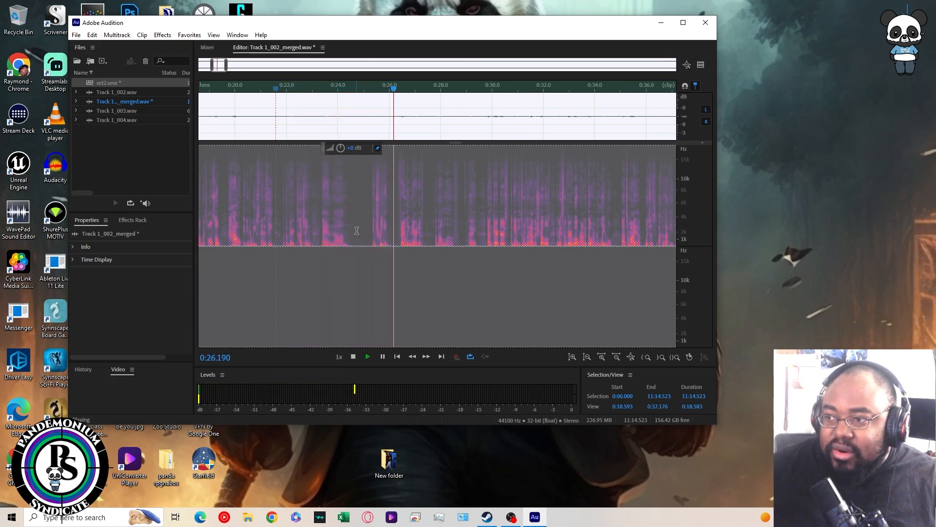
{"action": "key", "text": "space"}
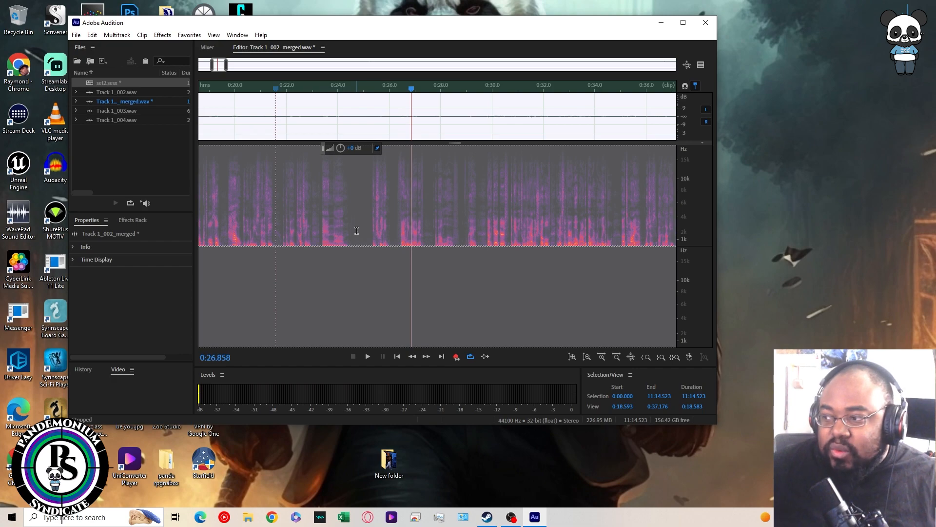
{"action": "left_click", "coordinate": [434, 210]}
{"action": "left_click_drag", "start_coordinate": [347, 224], "coordinate": [373, 224]}
{"action": "left_click", "coordinate": [409, 240]}
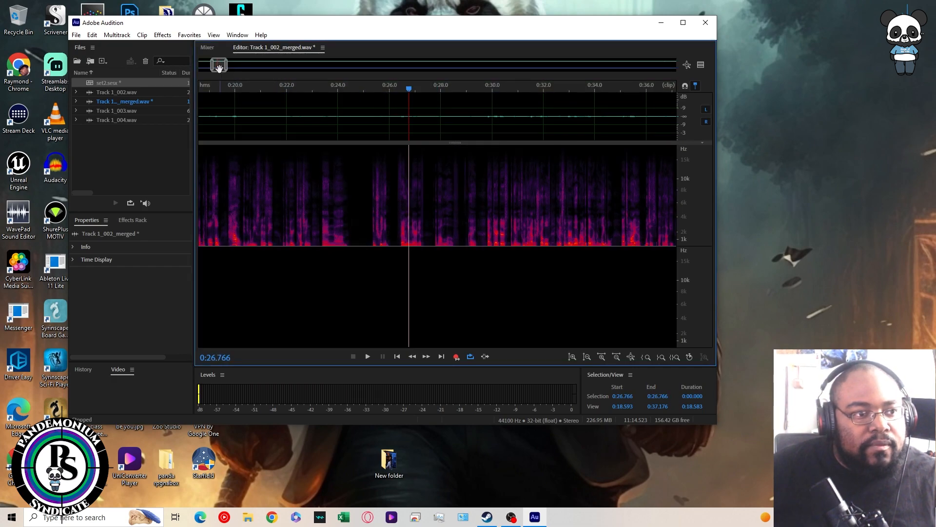
- Return to the first 18 seconds of the recording, examine the quiet lead-in, and check which edits can be undone or redone
{"action": "left_click_drag", "start_coordinate": [219, 67], "coordinate": [206, 67]}
{"action": "left_click_drag", "start_coordinate": [230, 244], "coordinate": [206, 242]}
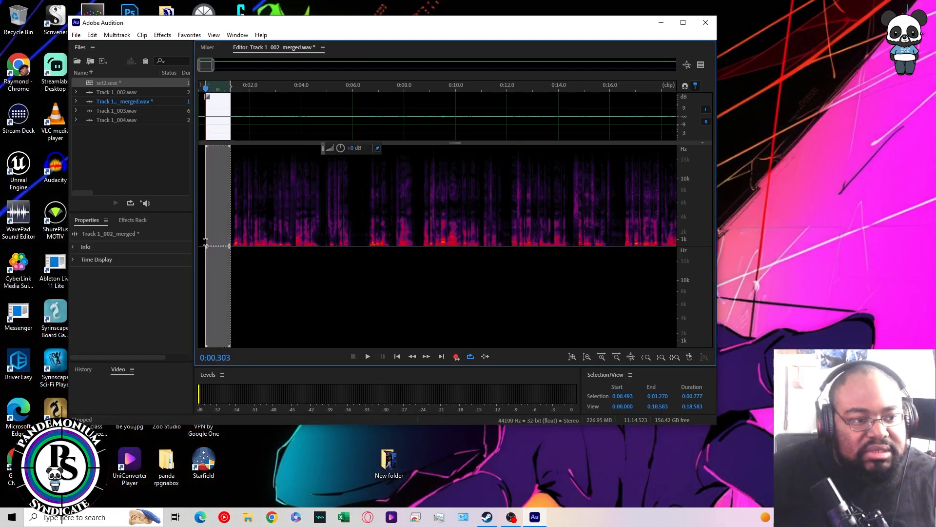
{"action": "left_click", "coordinate": [251, 268]}
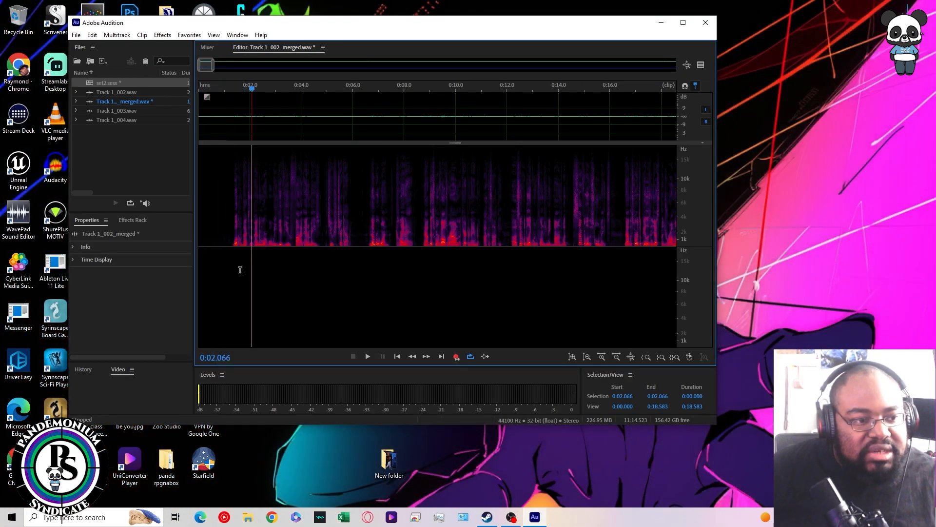
{"action": "left_click", "coordinate": [220, 249]}
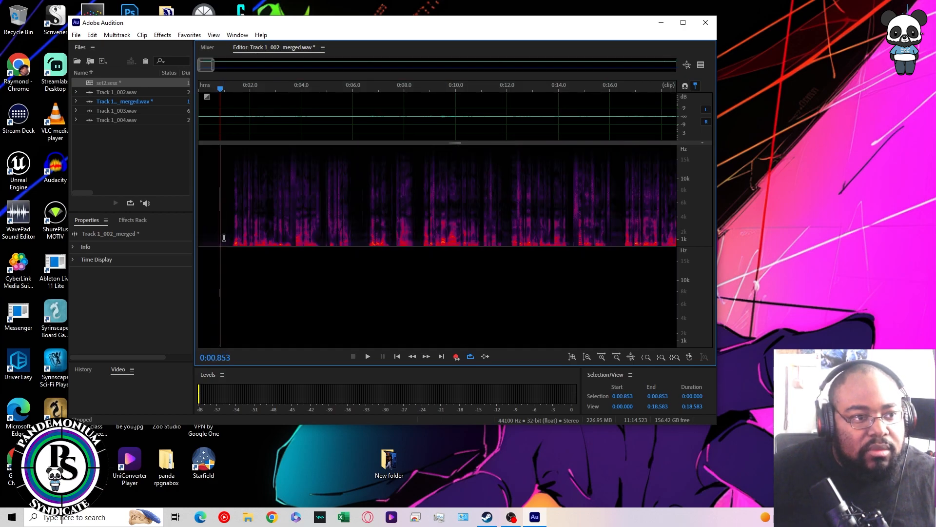
{"action": "left_click", "coordinate": [92, 35]}
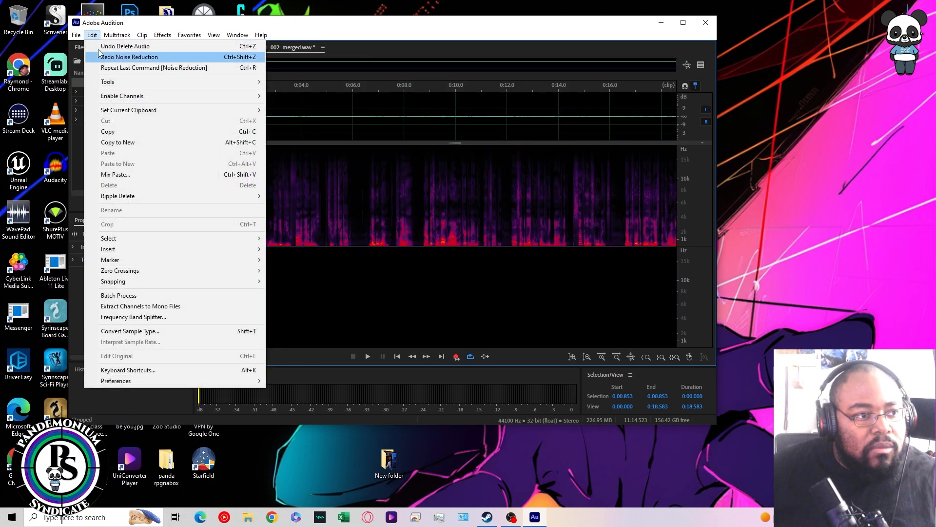
{"action": "left_click", "coordinate": [332, 243]}
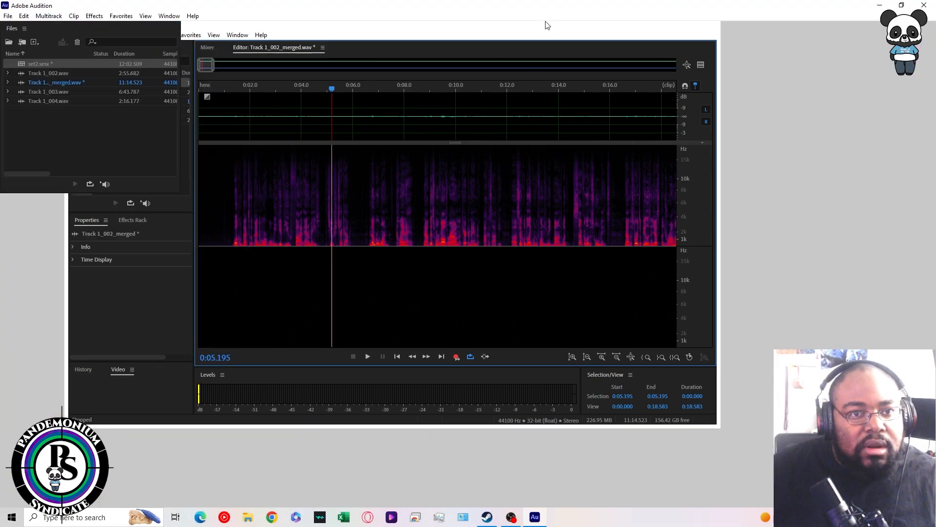
- Maximize the program window, enlarge the spectral frequency display, and recheck the available undo and redo entries
{"action": "double_click", "coordinate": [548, 23]}
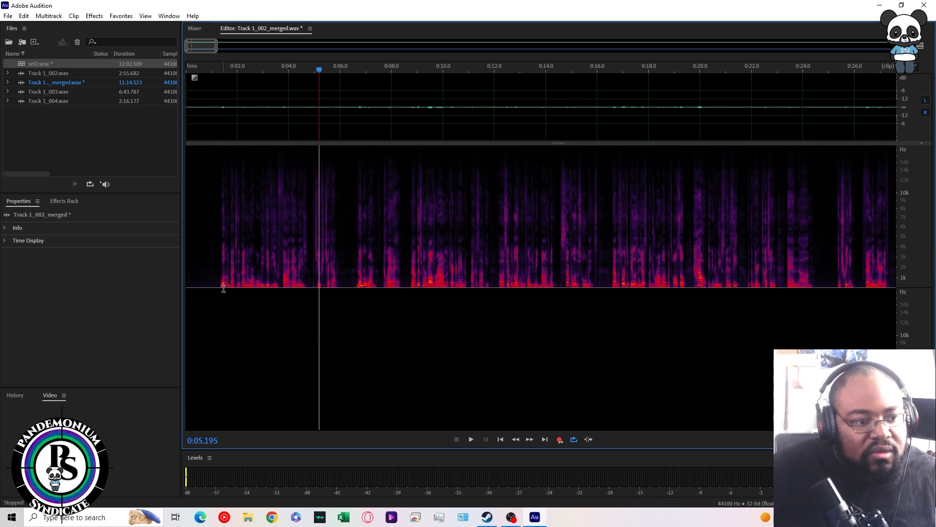
{"action": "left_click_drag", "start_coordinate": [256, 143], "coordinate": [261, 111]}
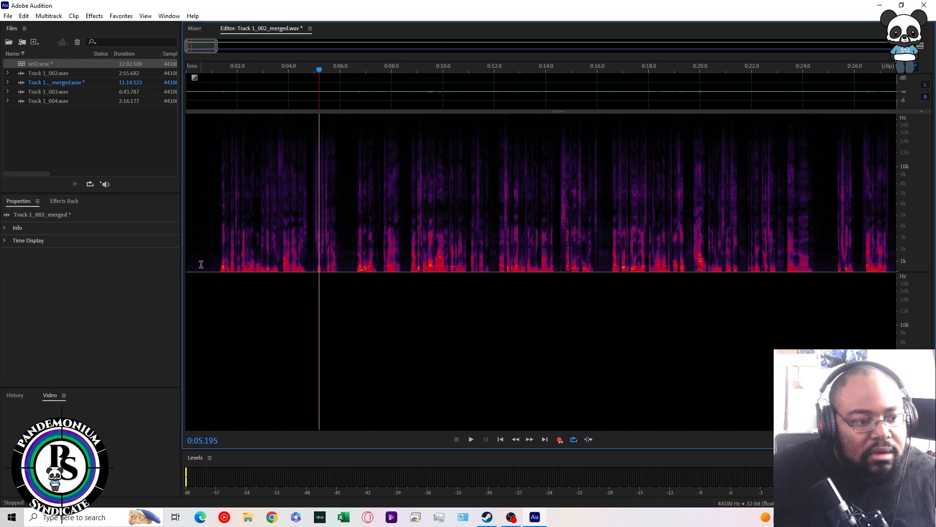
{"action": "left_click", "coordinate": [24, 15]}
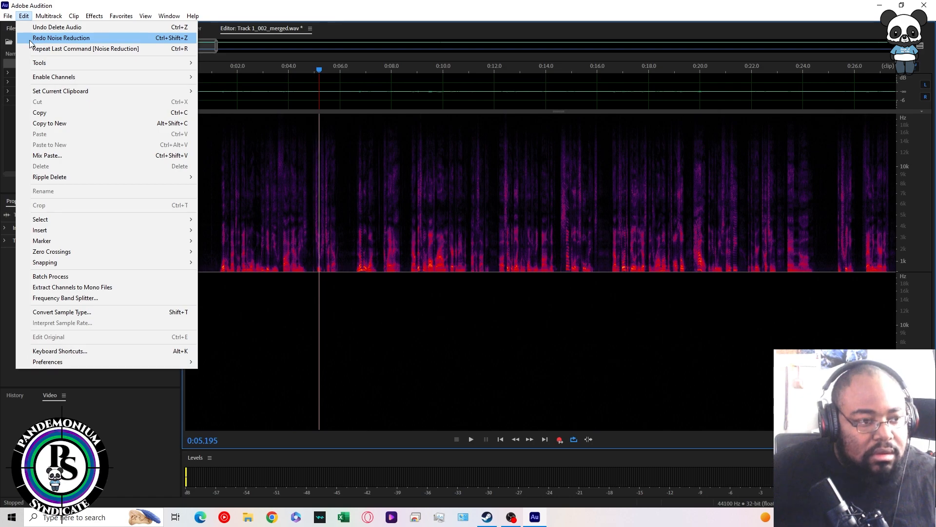
{"action": "left_click", "coordinate": [267, 337]}
{"action": "left_click", "coordinate": [266, 335]}
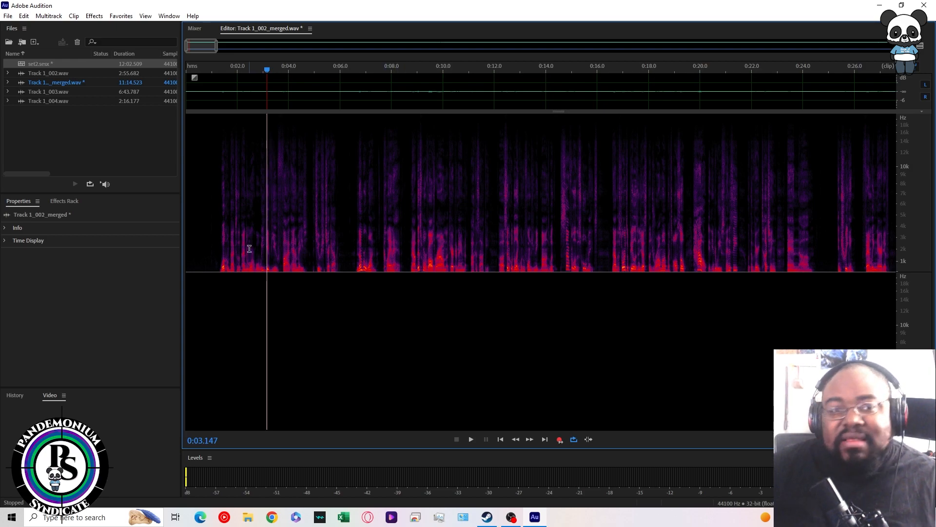
- Enlarge the waveform display, select the entire file, and fit the whole recording in view
{"action": "left_click_drag", "start_coordinate": [345, 240], "coordinate": [344, 254]}
{"action": "triple_click", "coordinate": [367, 187]}
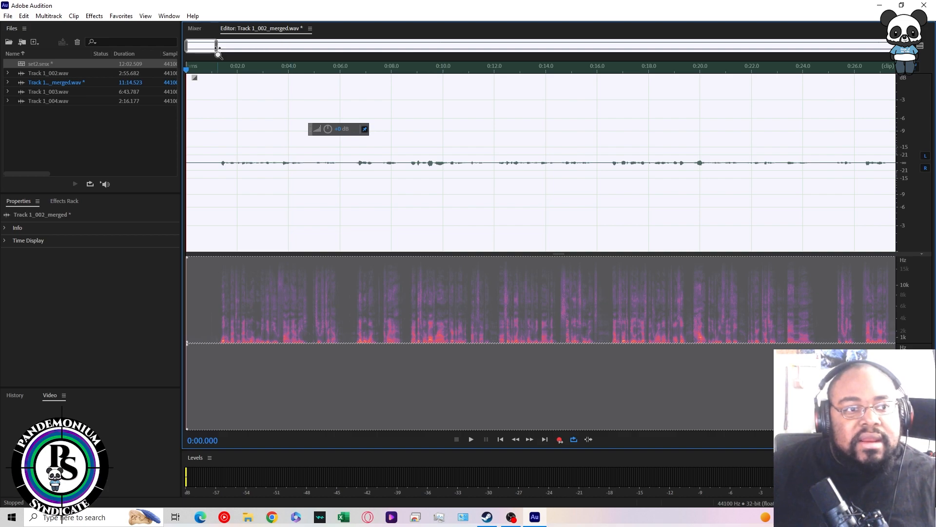
{"action": "left_click_drag", "start_coordinate": [188, 46], "coordinate": [226, 47]}
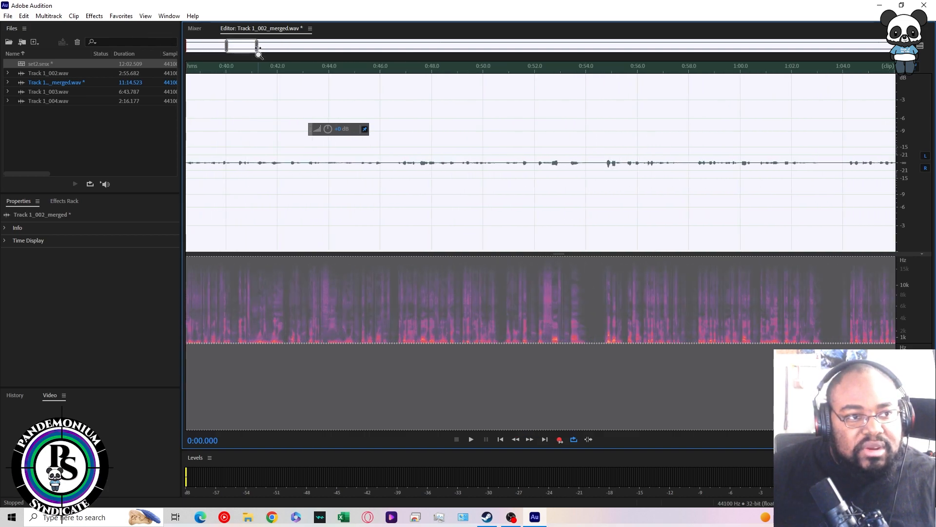
{"action": "double_click", "coordinate": [244, 47]}
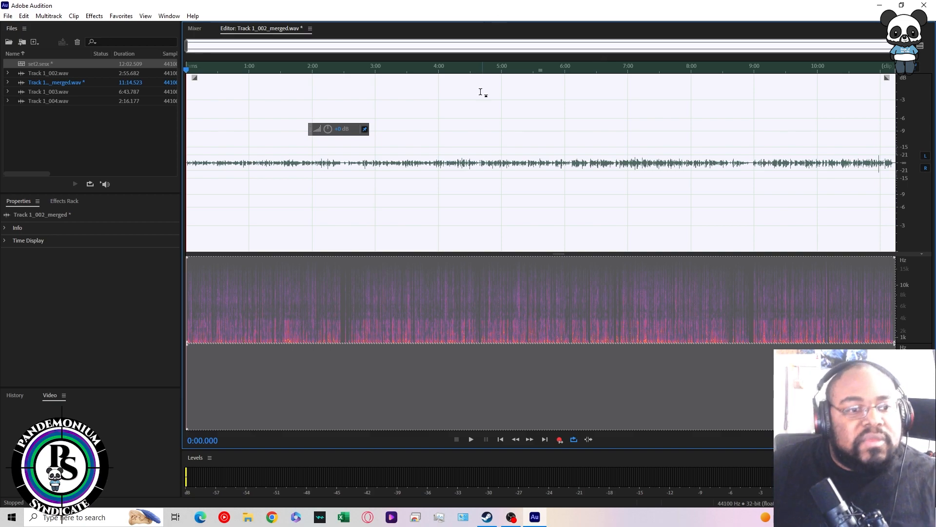
- Start recording a new favorite with the whole file selected, and accept the favorite-recording notice
{"action": "left_click", "coordinate": [122, 16]}
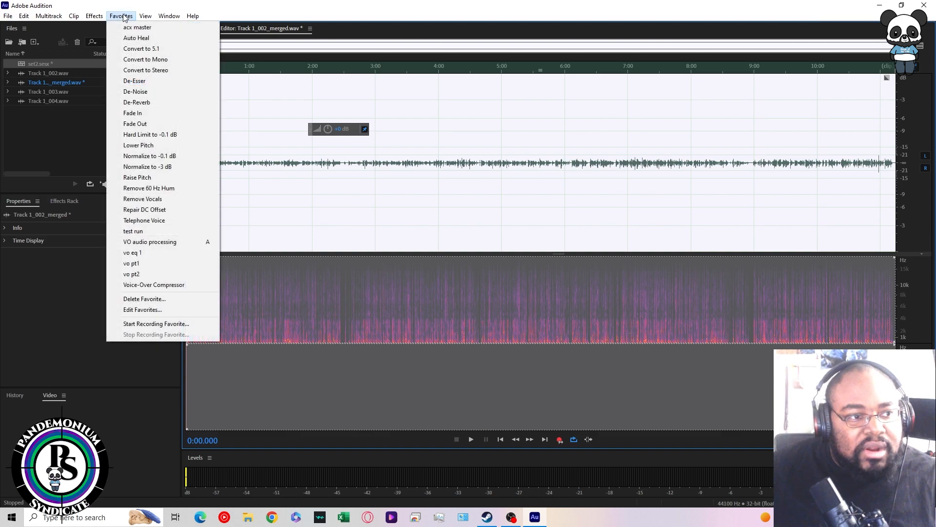
{"action": "left_click", "coordinate": [153, 324]}
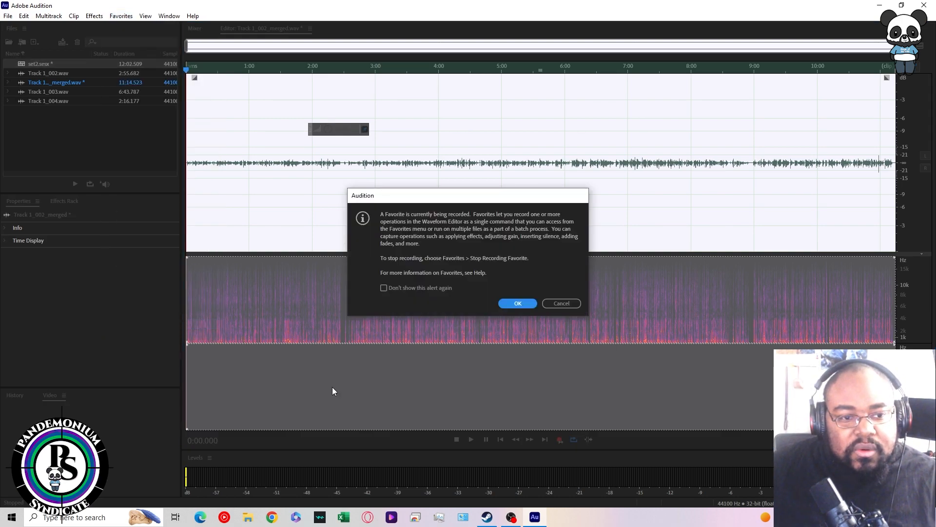
{"action": "left_click", "coordinate": [518, 303]}
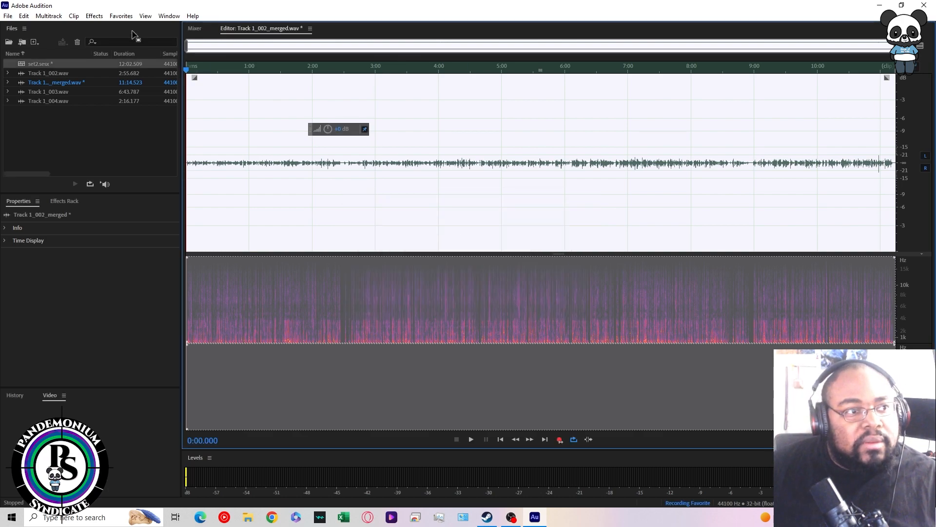
- Normalize the whole file to -1.00 dB with all channels normalized equally
{"action": "left_click", "coordinate": [100, 18]}
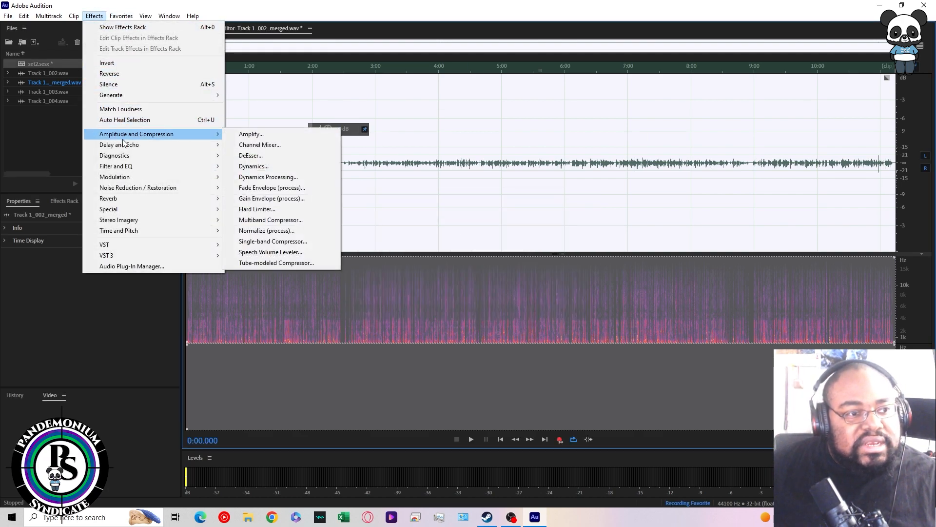
{"action": "mouse_move", "coordinate": [185, 139]}
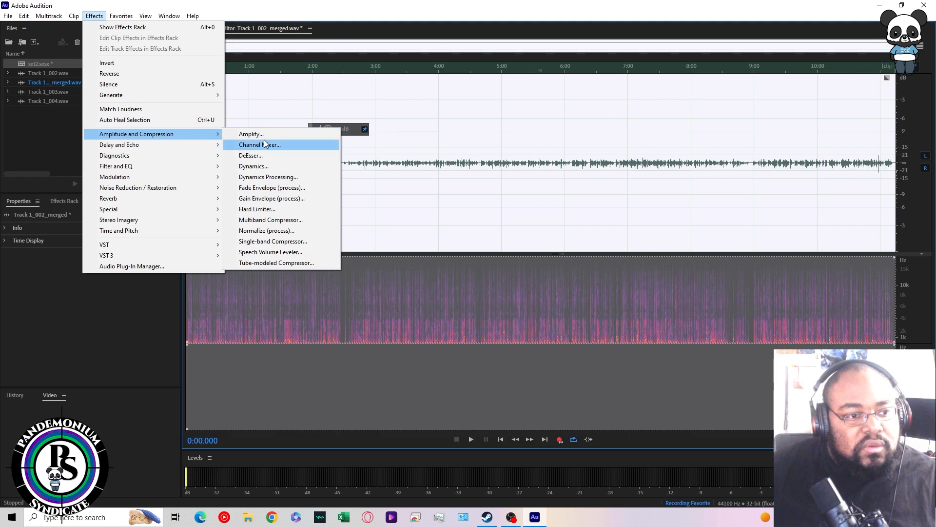
{"action": "left_click", "coordinate": [267, 231]}
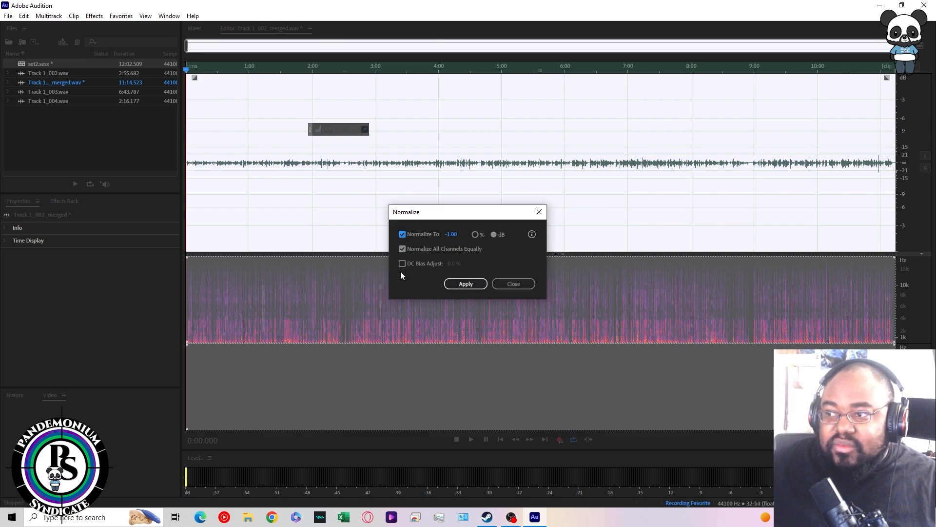
{"action": "left_click", "coordinate": [458, 282]}
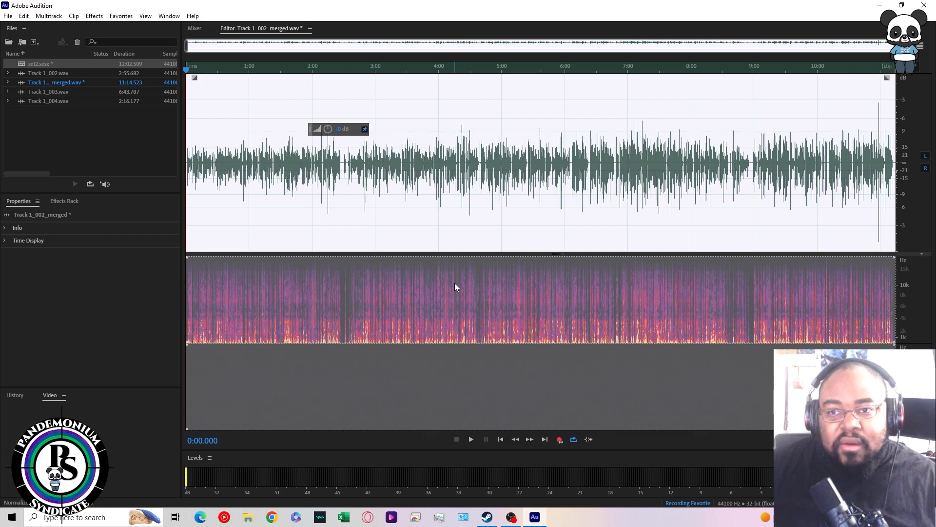
- Play the audio around the tall spike from about 10:57, replay it, and stop the playback
{"action": "left_click", "coordinate": [878, 118]}
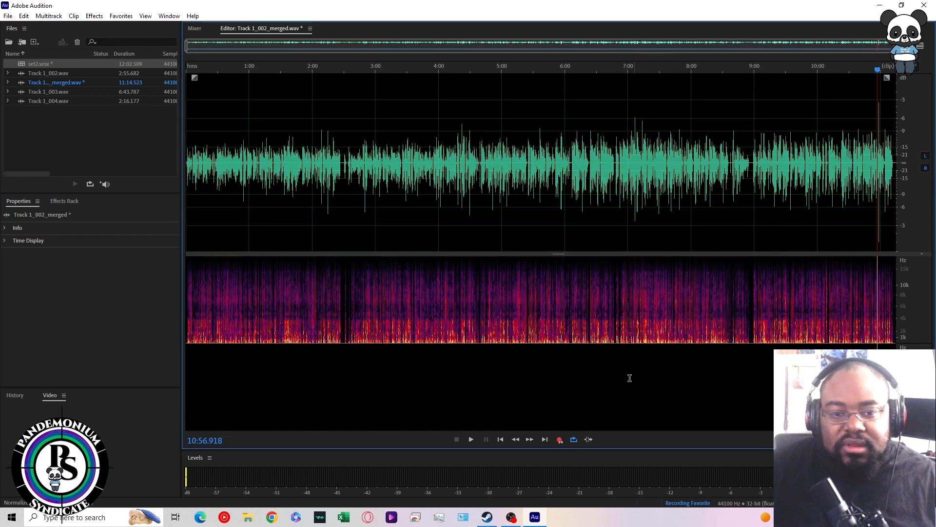
{"action": "left_click", "coordinate": [474, 439]}
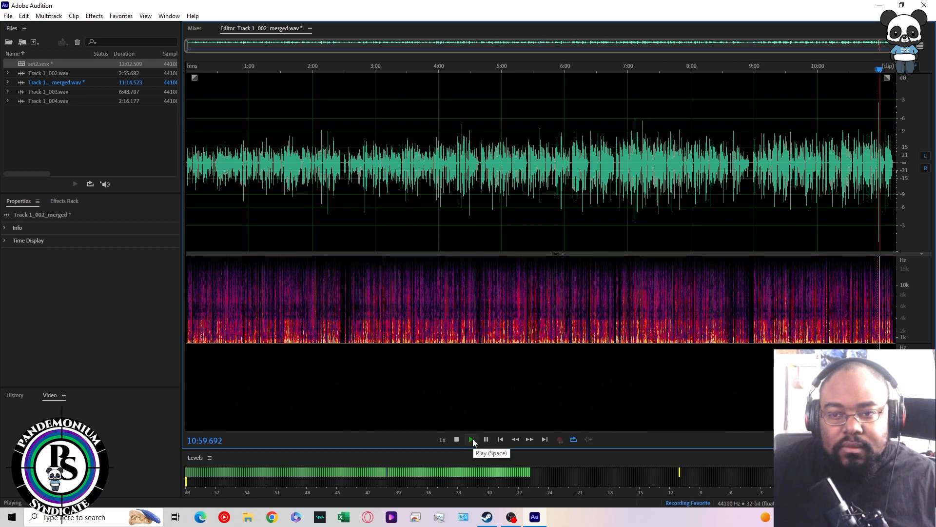
{"action": "left_click", "coordinate": [473, 438]}
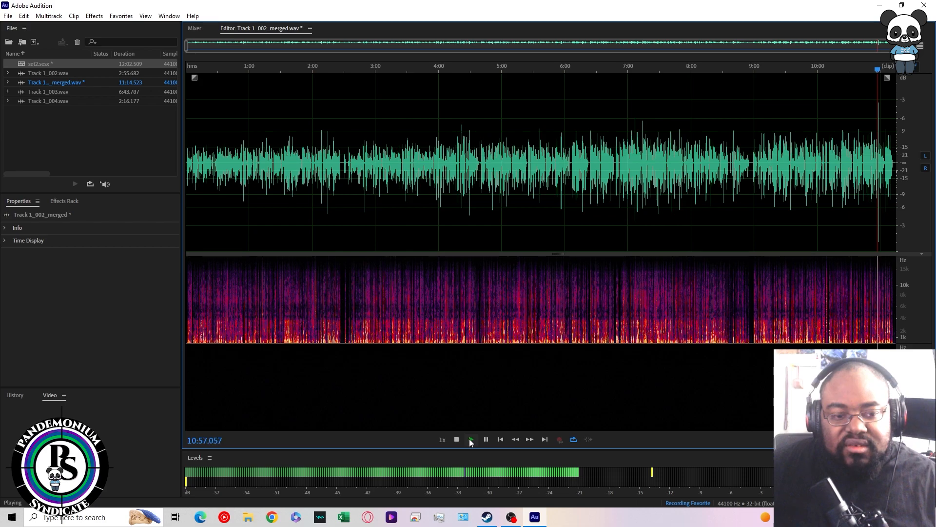
{"action": "left_click", "coordinate": [460, 440]}
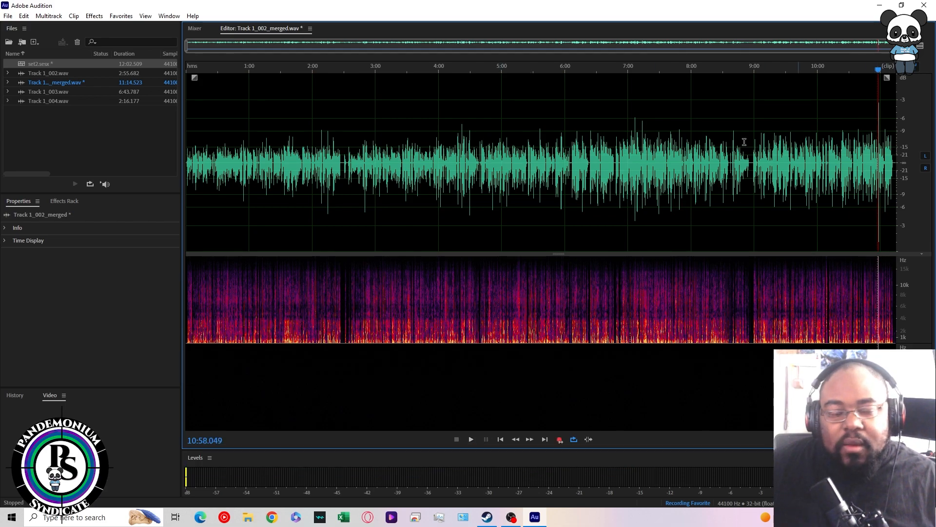
{"action": "double_click", "coordinate": [427, 172]}
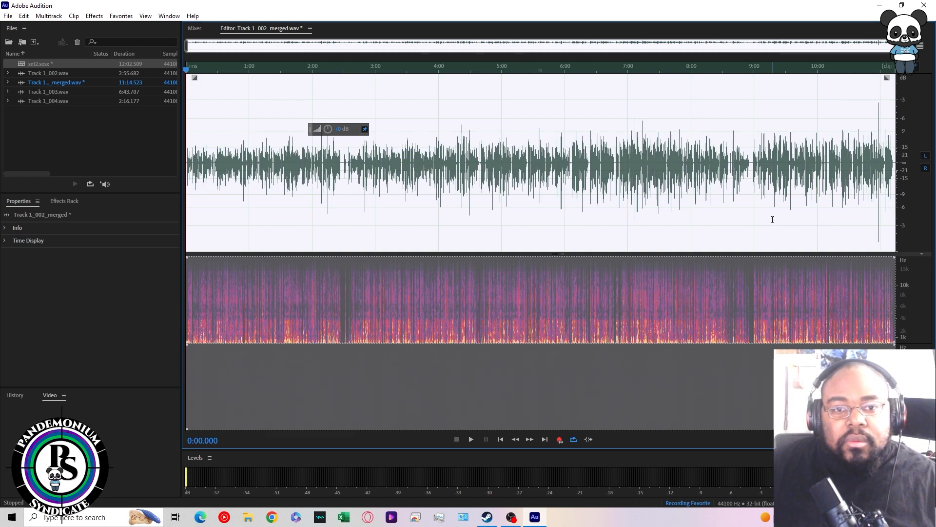
{"action": "left_click", "coordinate": [879, 200]}
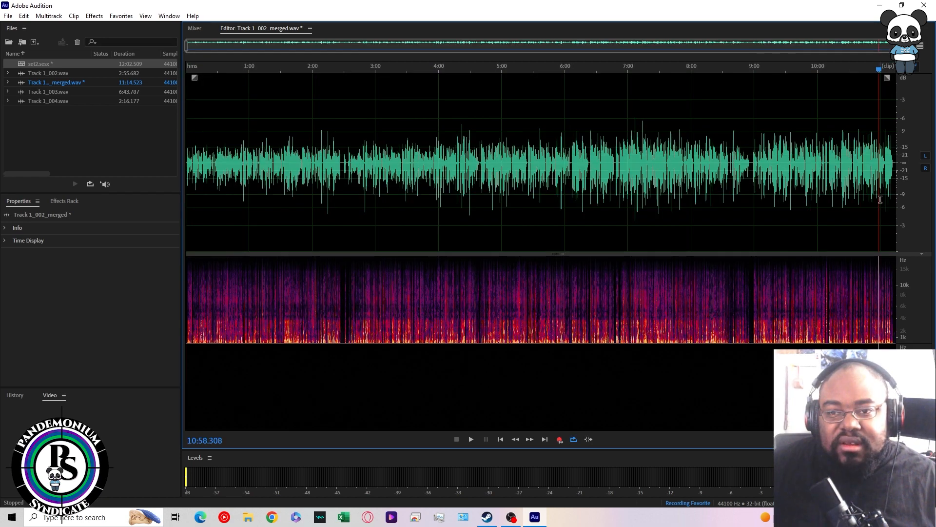
{"action": "left_click_drag", "start_coordinate": [188, 46], "coordinate": [764, 85]}
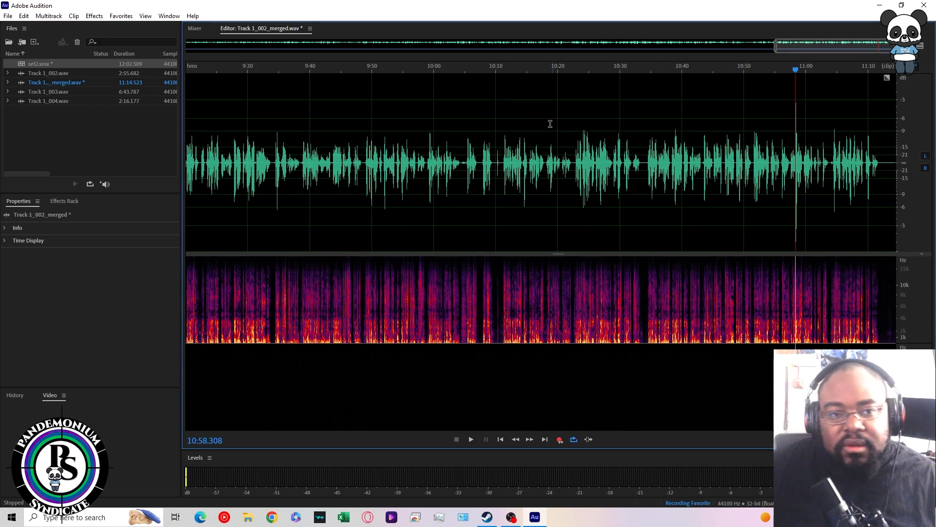
{"action": "left_click_drag", "start_coordinate": [774, 46], "coordinate": [128, 73]}
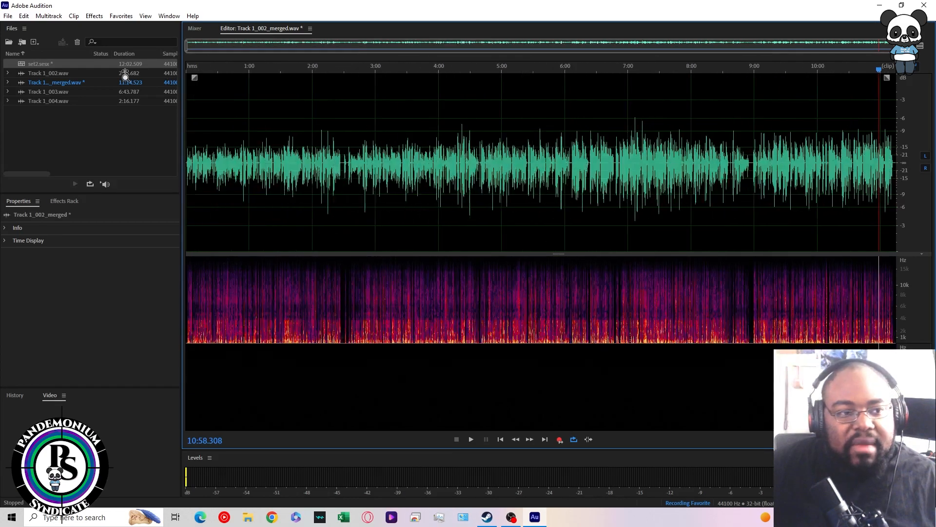
- Select the whole file and open the Dynamics Processing effect, keeping the end of the waveform uncovered
{"action": "key", "text": "ctrl+a"}
{"action": "left_click", "coordinate": [121, 16]}
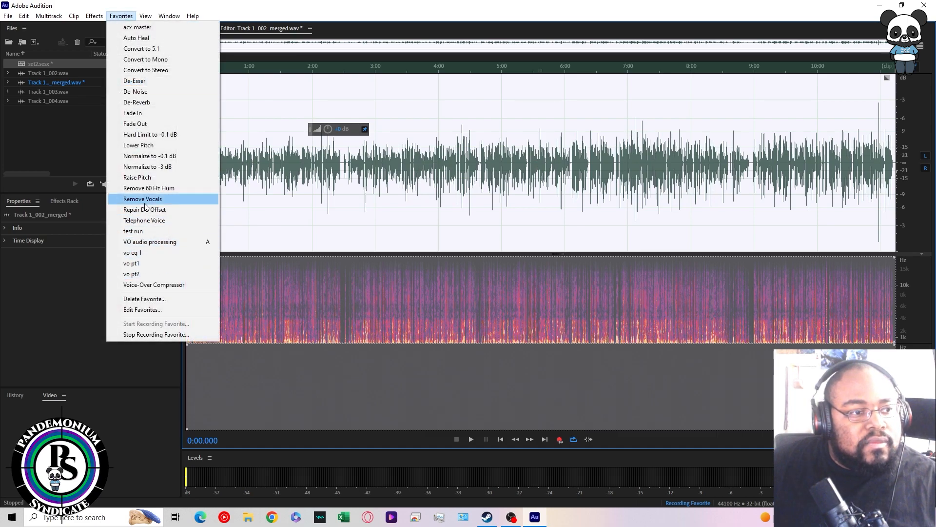
{"action": "mouse_move", "coordinate": [92, 17]}
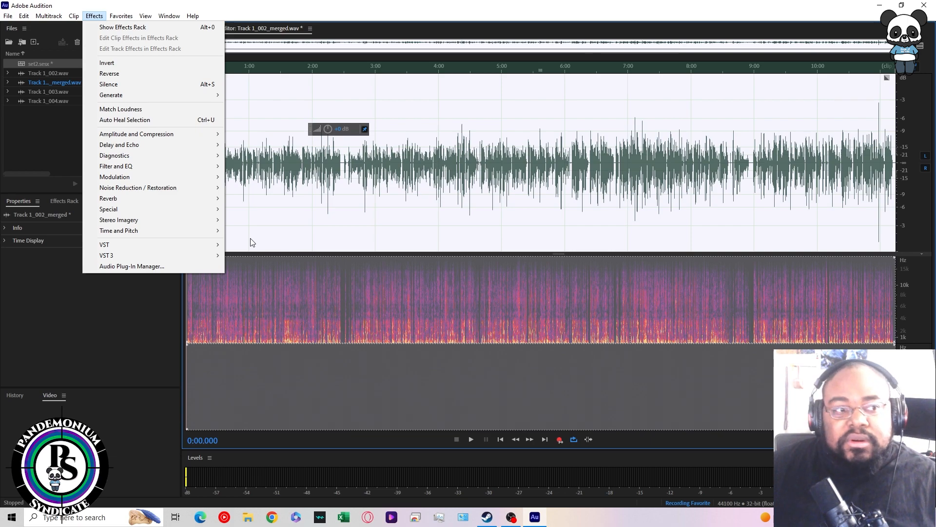
{"action": "mouse_move", "coordinate": [139, 235]}
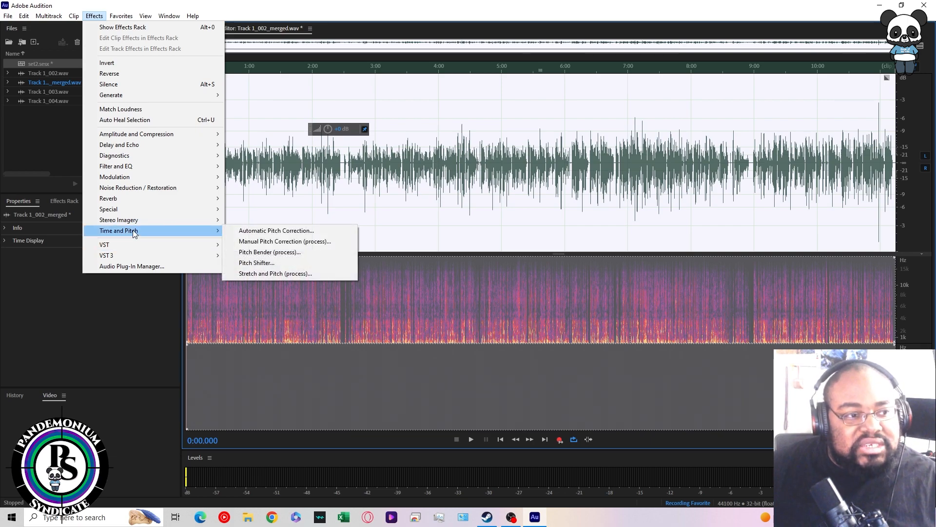
{"action": "mouse_move", "coordinate": [140, 147]}
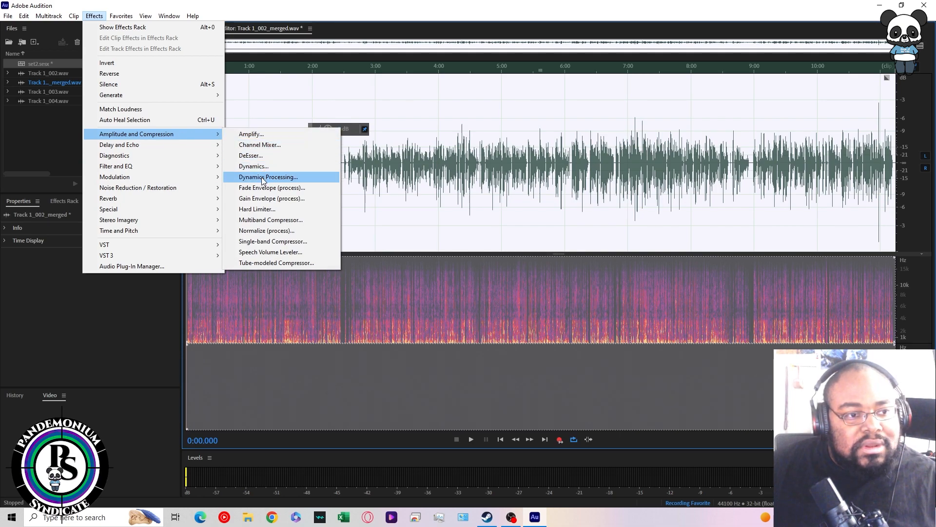
{"action": "left_click", "coordinate": [263, 178]}
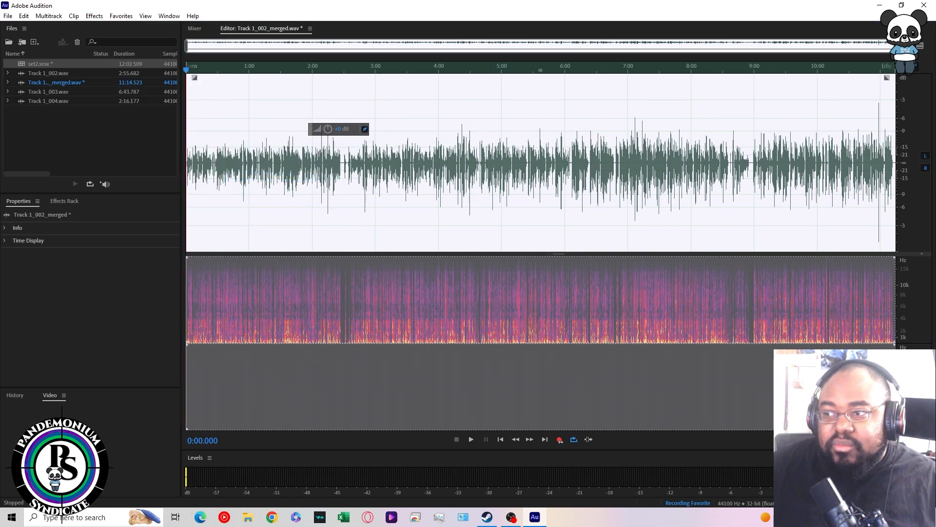
{"action": "left_click_drag", "start_coordinate": [711, 119], "coordinate": [664, 122]}
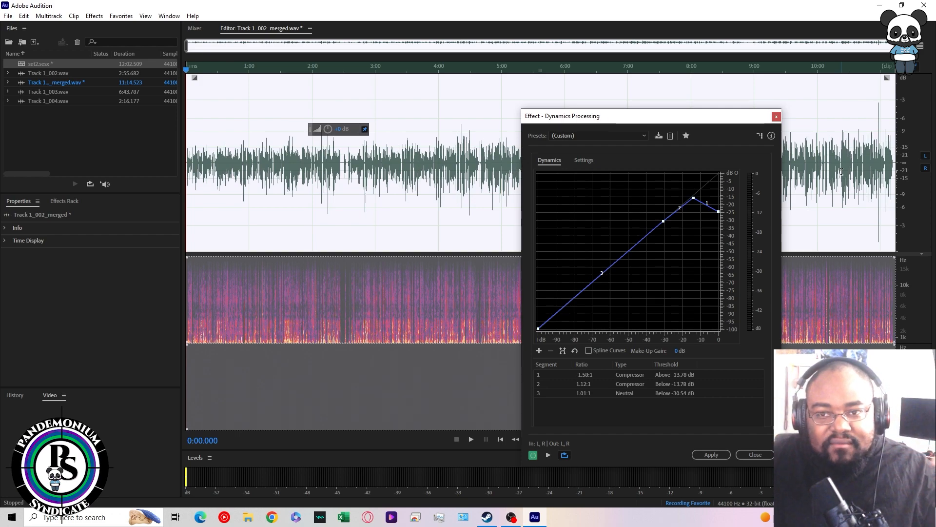
- Preview the dynamics curve from the start and from about 10:32, comparing the sound with the effect bypassed and active
{"action": "left_click", "coordinate": [549, 455]}
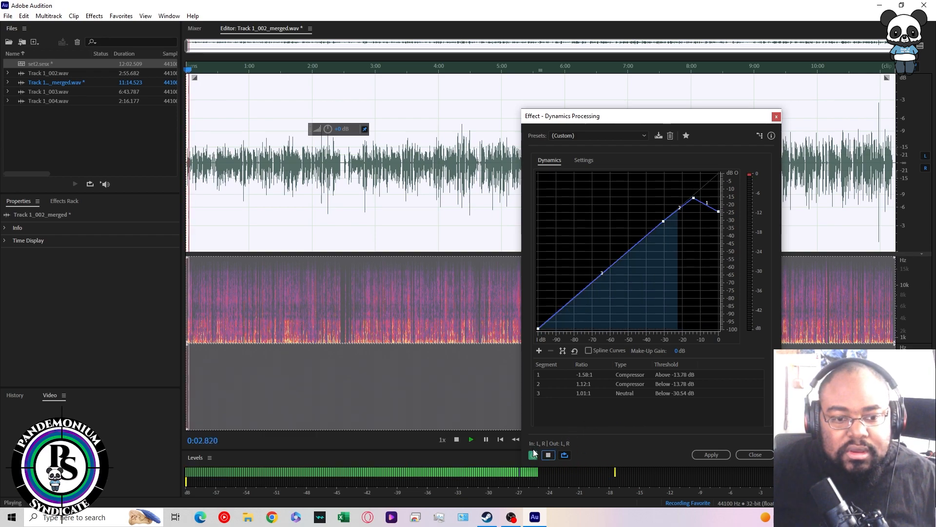
{"action": "left_click", "coordinate": [533, 457]}
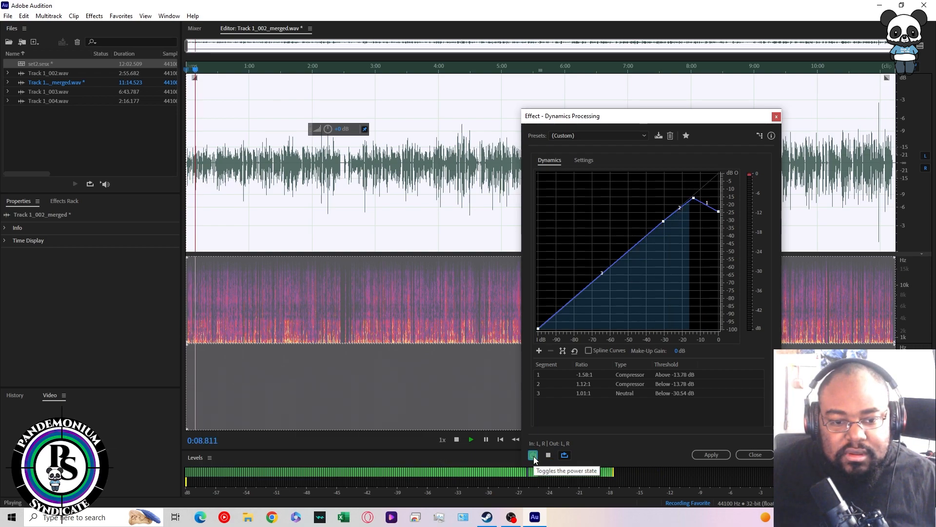
{"action": "left_click", "coordinate": [534, 456]}
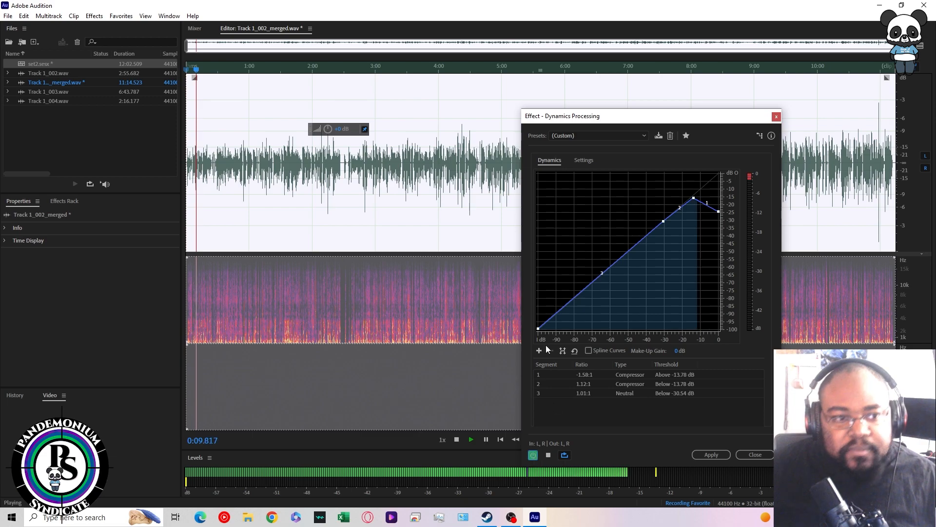
{"action": "left_click", "coordinate": [852, 65]}
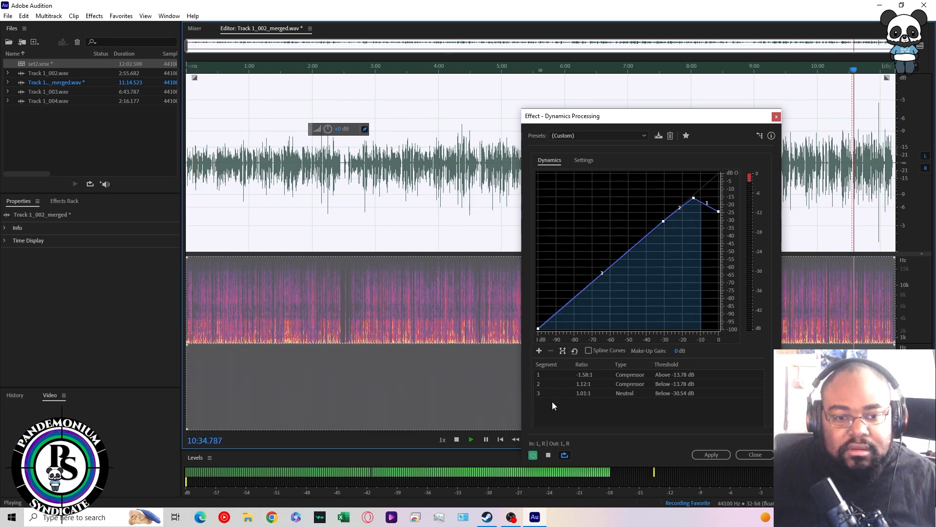
{"action": "left_click", "coordinate": [533, 455]}
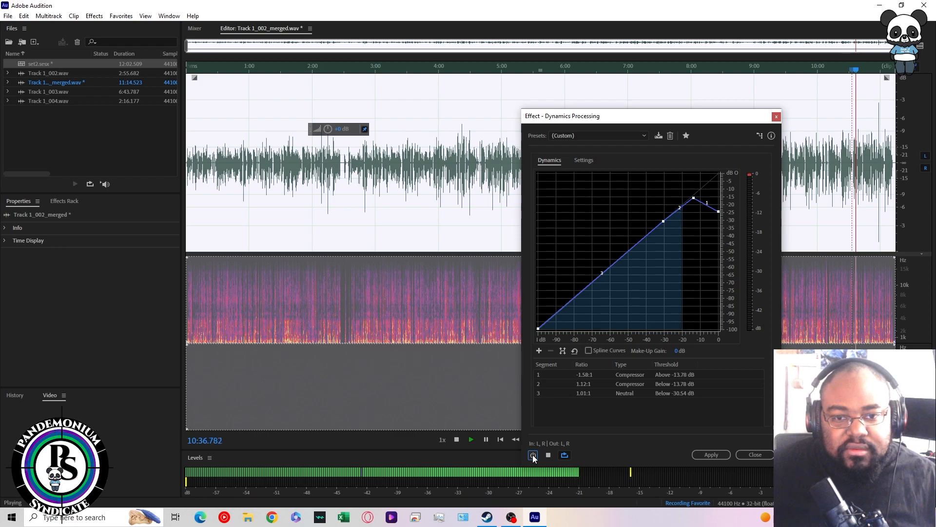
{"action": "left_click", "coordinate": [533, 454]}
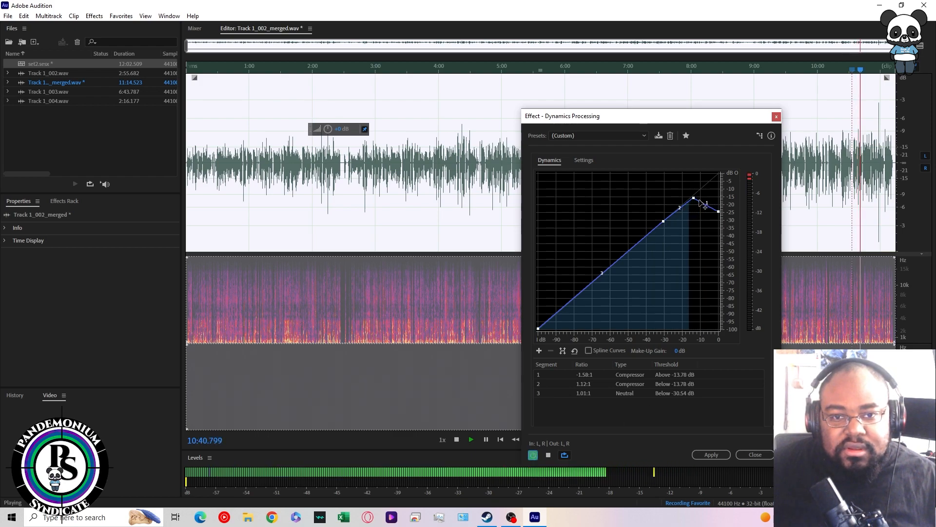
- Lower the dynamics curve's peak point to a -18.65 dB threshold, giving 59.68:1 above and 2.00:1 below, and apply it to the whole file
{"action": "mouse_move", "coordinate": [696, 201]}
{"action": "left_click_drag", "start_coordinate": [695, 200], "coordinate": [684, 213]}
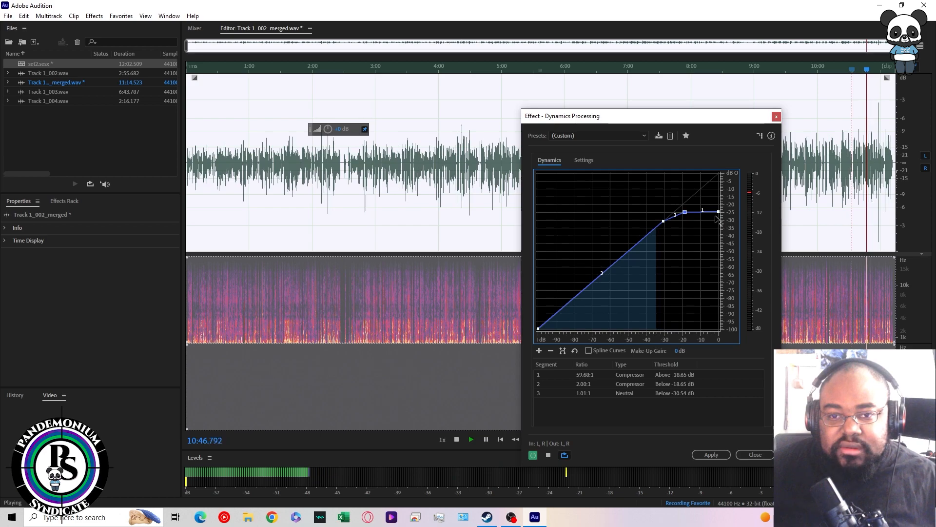
{"action": "left_click", "coordinate": [533, 455]}
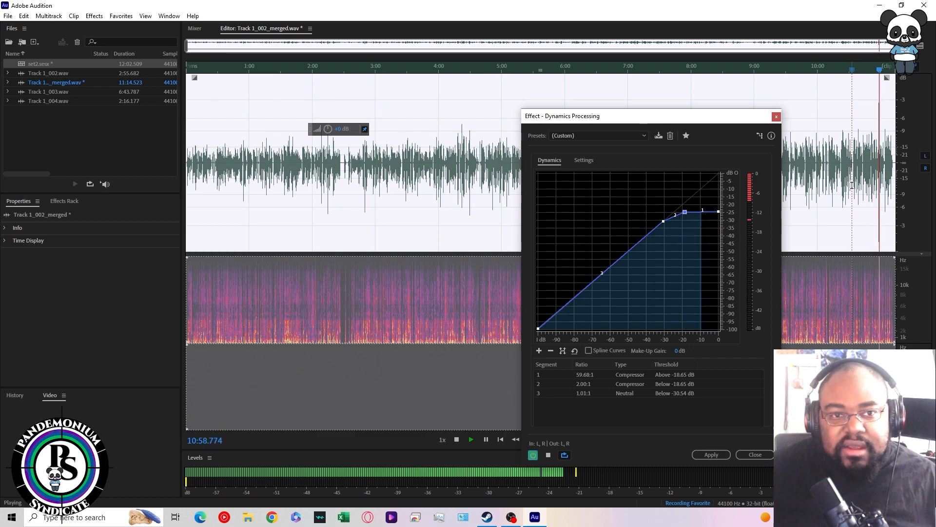
{"action": "left_click", "coordinate": [713, 454]}
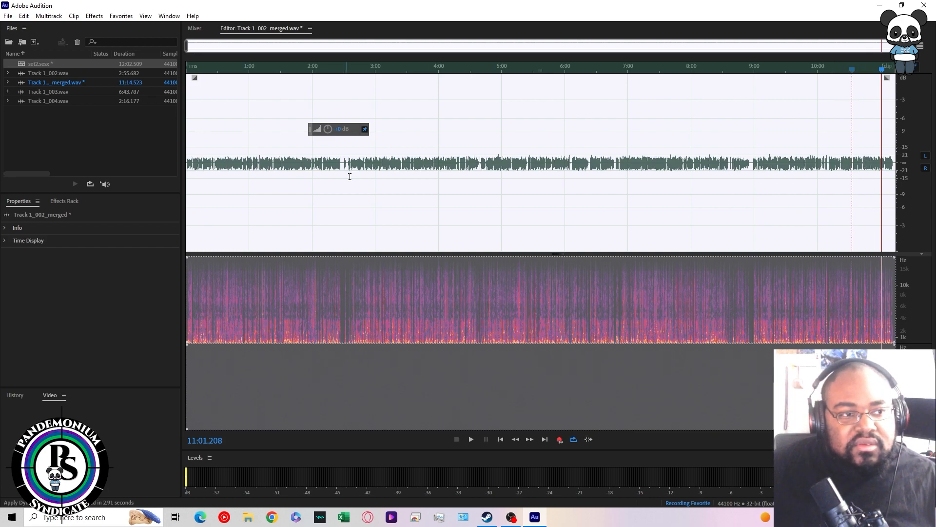
- Stop recording the favorite and discard it without saving
{"action": "left_click", "coordinate": [121, 16]}
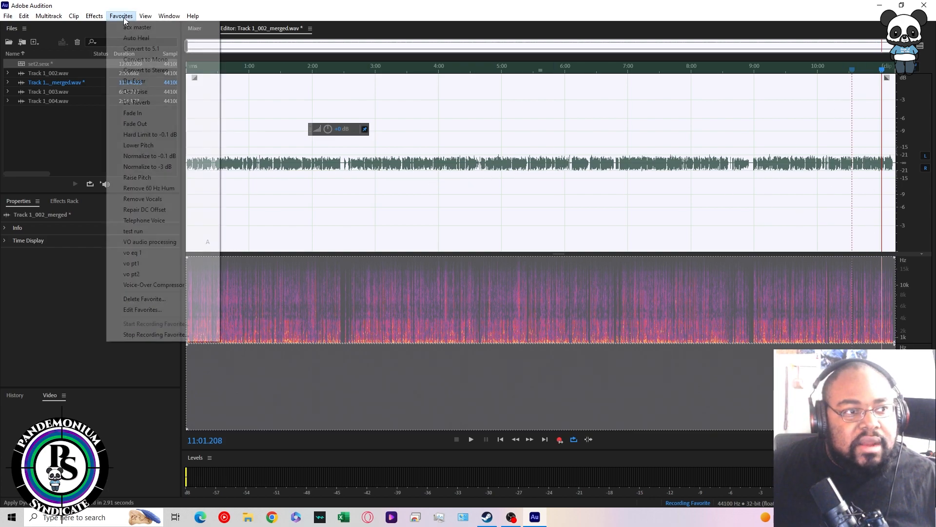
{"action": "left_click", "coordinate": [129, 334]}
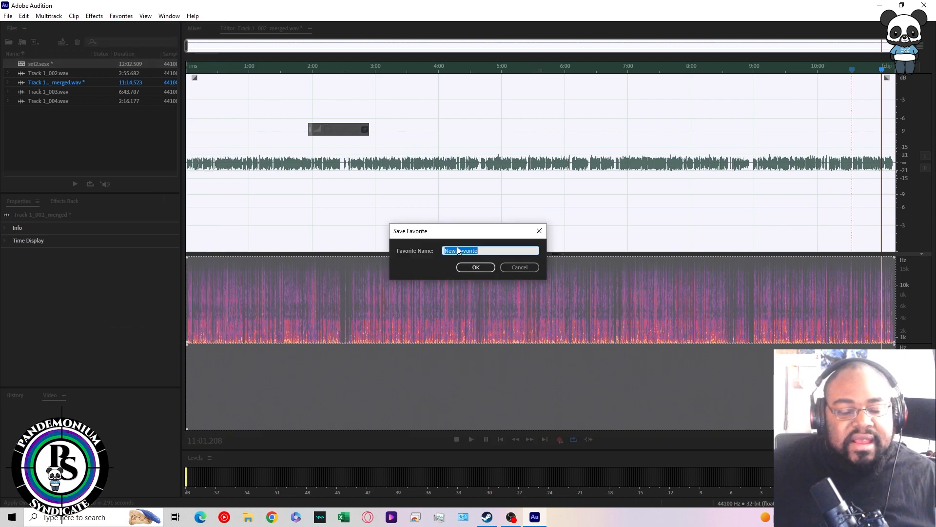
{"action": "left_click", "coordinate": [520, 268]}
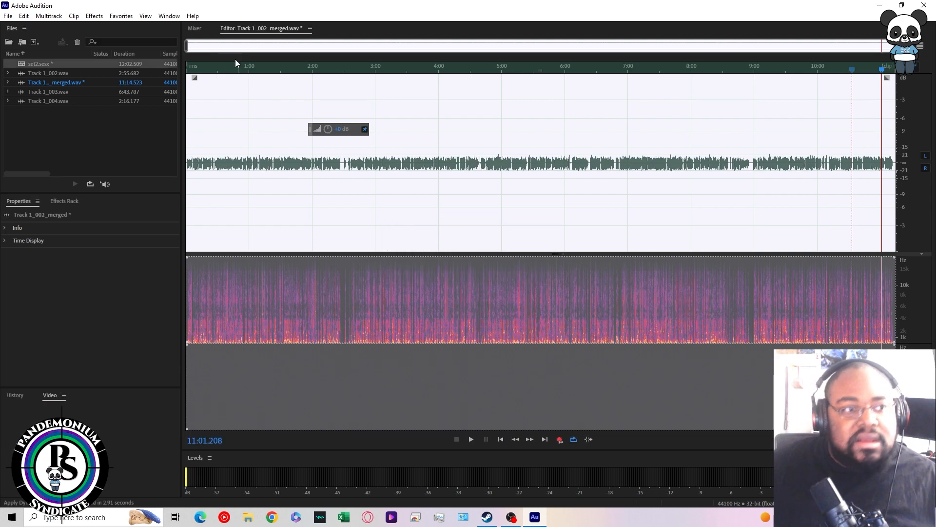
{"action": "left_click", "coordinate": [117, 16]}
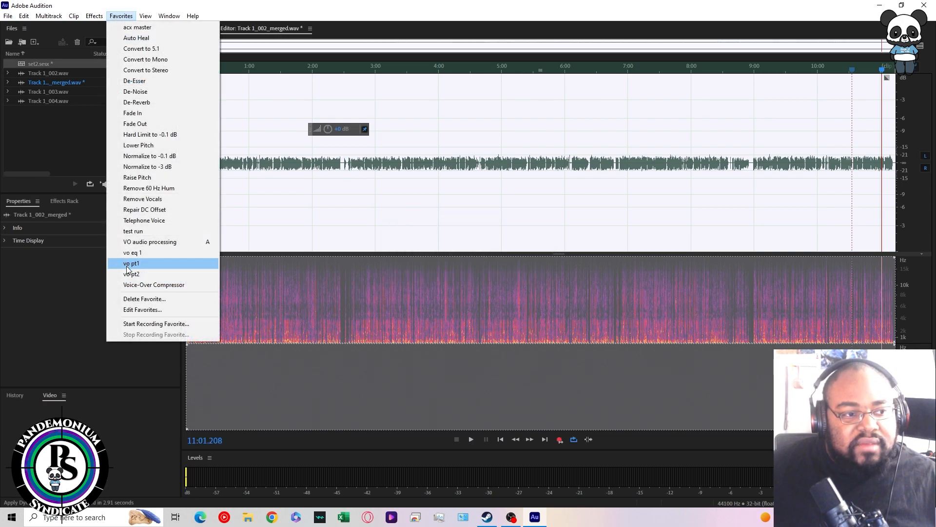
{"action": "left_click", "coordinate": [321, 234]}
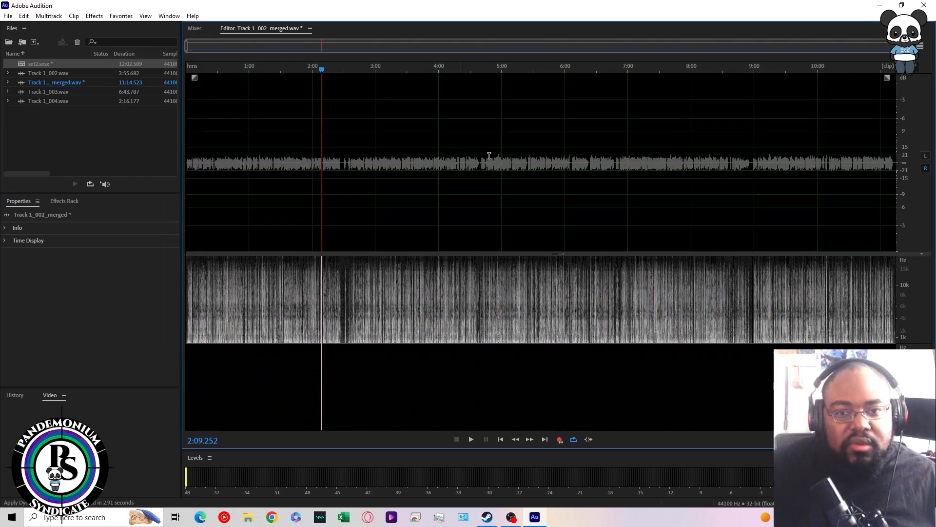
- Zoom in on about the first 21 seconds of the recording and enlarge the spectrogram display
{"action": "left_click", "coordinate": [655, 216]}
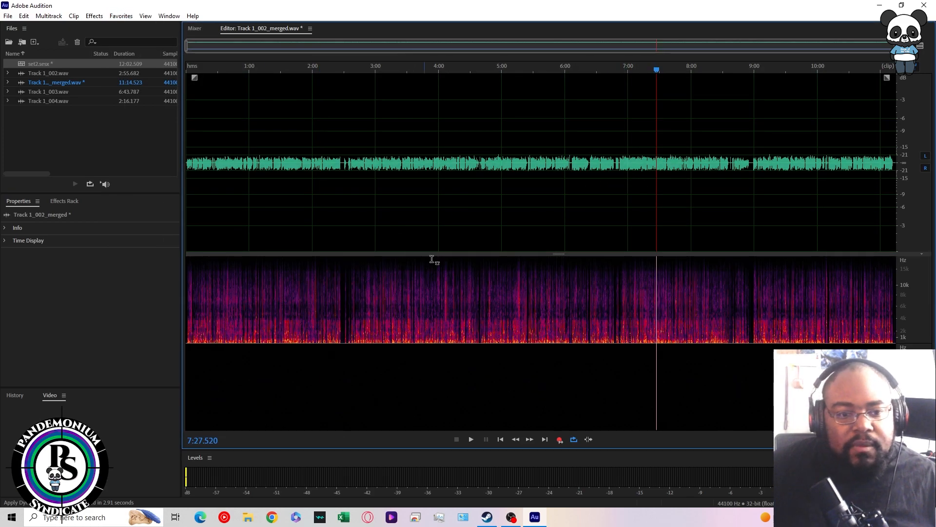
{"action": "left_click", "coordinate": [562, 176]}
{"action": "key", "text": "ctrl+a"}
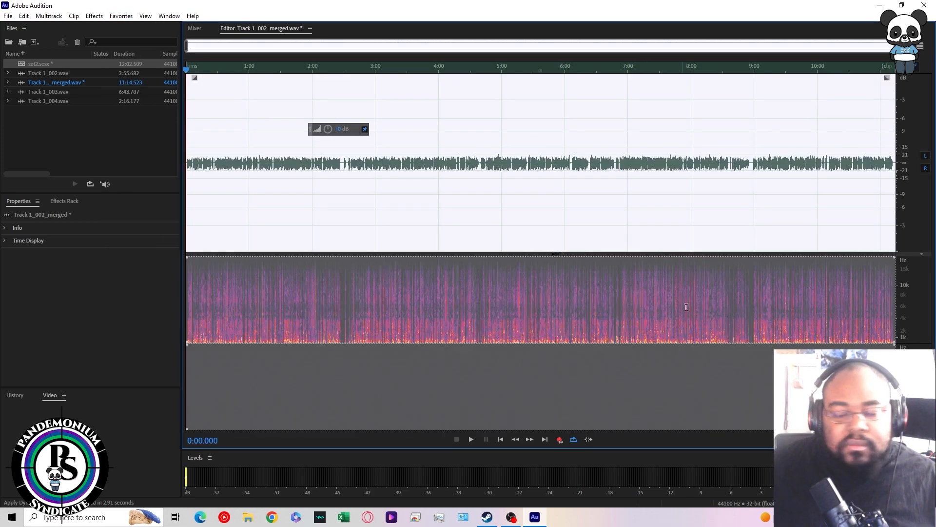
{"action": "left_click_drag", "start_coordinate": [895, 45], "coordinate": [205, 86]}
{"action": "left_click", "coordinate": [245, 146]}
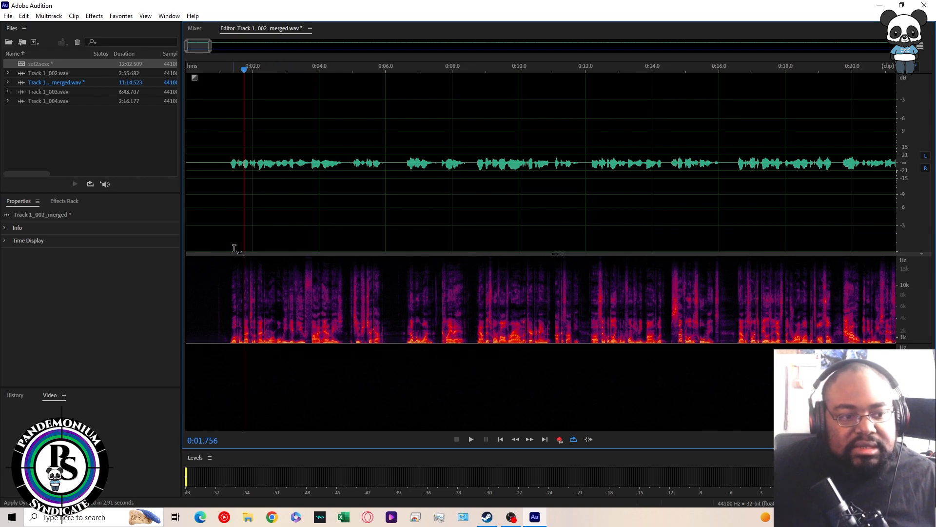
{"action": "left_click_drag", "start_coordinate": [245, 247], "coordinate": [249, 145]}
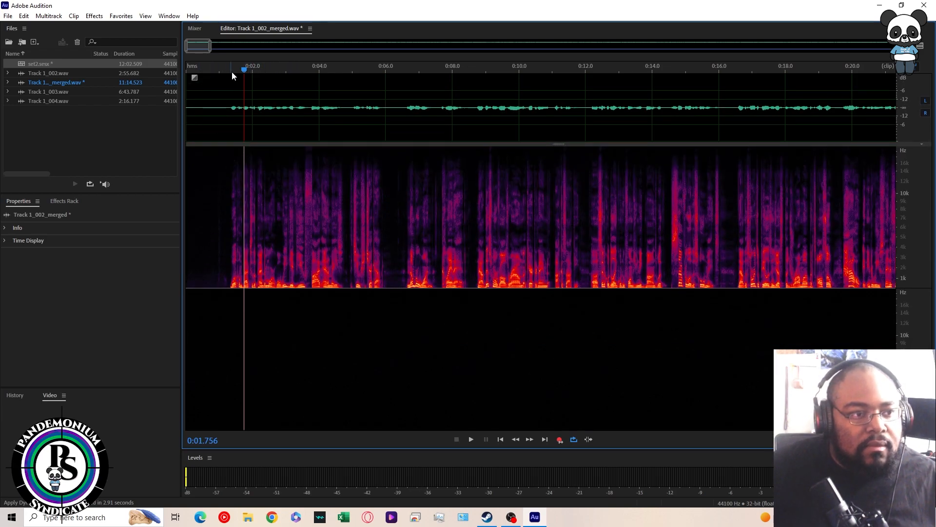
- Play the opening of the recording from about 0:01, replay it from the very start, and stop the playback
{"action": "left_click_drag", "start_coordinate": [244, 68], "coordinate": [197, 69]}
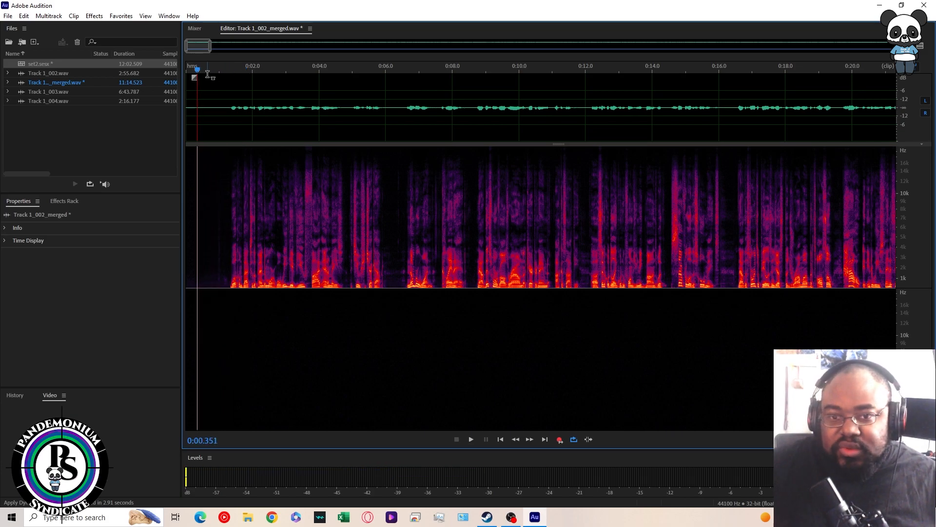
{"action": "mouse_move", "coordinate": [200, 266]}
{"action": "left_mouse_down"}
{"action": "mouse_move", "coordinate": [228, 268]}
{"action": "mouse_move", "coordinate": [200, 268]}
{"action": "left_mouse_up"}
{"action": "left_click", "coordinate": [222, 311]}
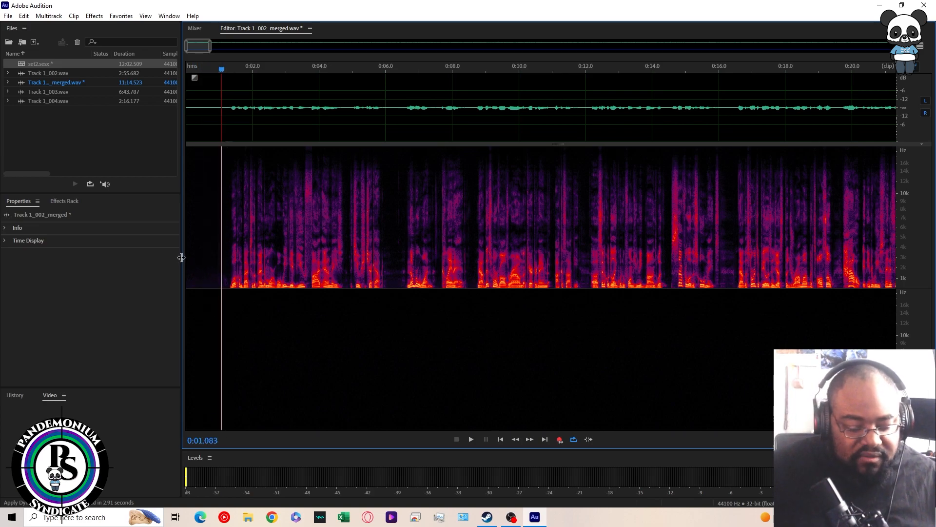
{"action": "key", "text": "space"}
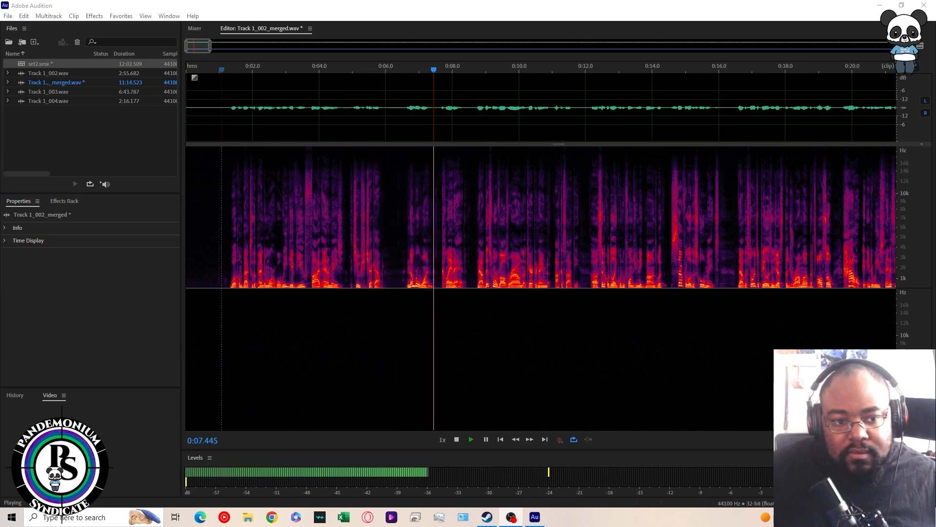
{"action": "left_click", "coordinate": [348, 313]}
{"action": "key", "text": "space"}
{"action": "left_click_drag", "start_coordinate": [515, 73], "coordinate": [140, 107]}
{"action": "key", "text": "space"}
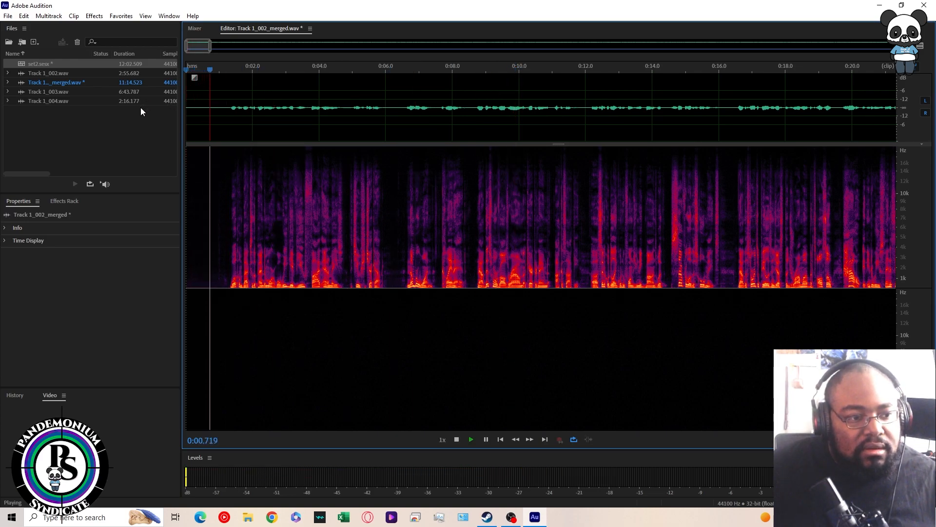
{"action": "key", "text": "space"}
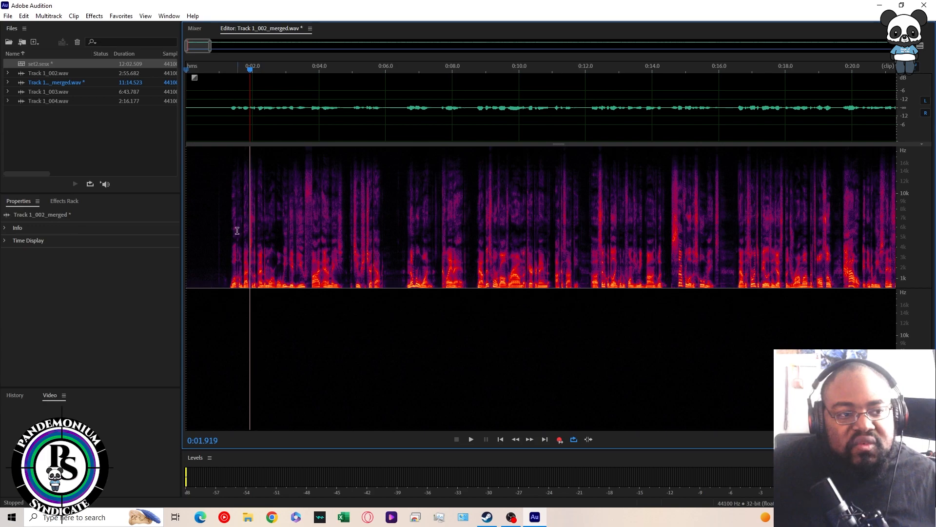
- Select about the first 0.8 seconds of silence at the recording's start and capture it as the noise print in Noise Reduction
{"action": "left_click_drag", "start_coordinate": [223, 208], "coordinate": [192, 210]}
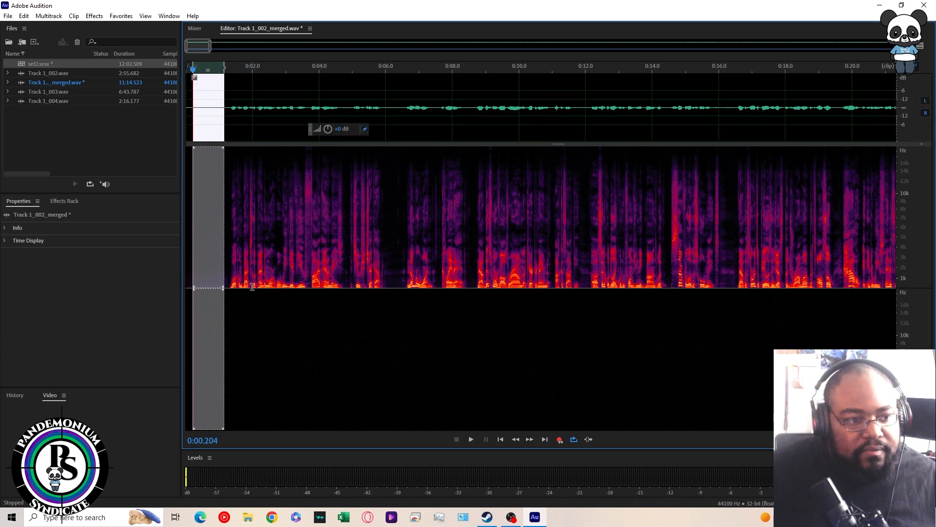
{"action": "left_click", "coordinate": [262, 327]}
{"action": "left_click_drag", "start_coordinate": [214, 249], "coordinate": [183, 251]}
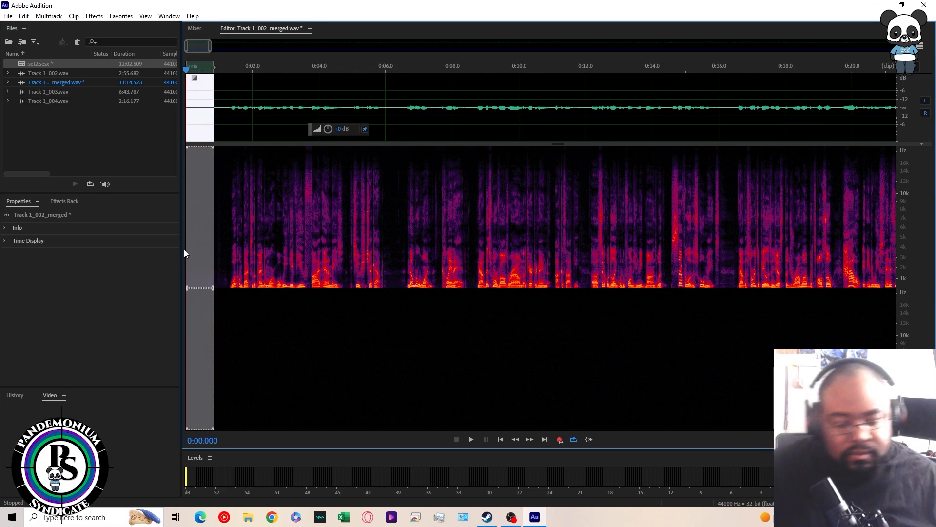
{"action": "key", "text": "ctrl+shift+p"}
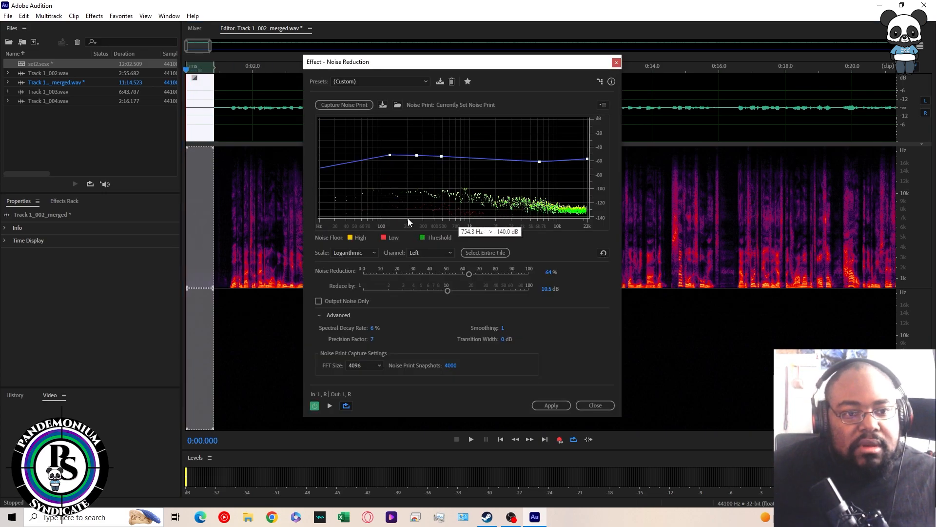
{"action": "left_click", "coordinate": [349, 104]}
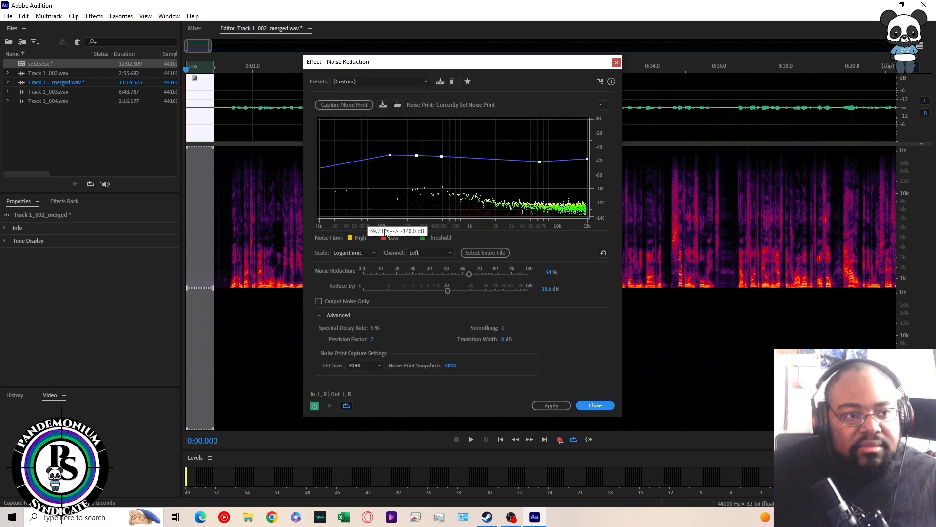
- Apply Noise Reduction to the entire file at 64% with a 10.5 dB reduction, and clear the selection
{"action": "left_click", "coordinate": [496, 253]}
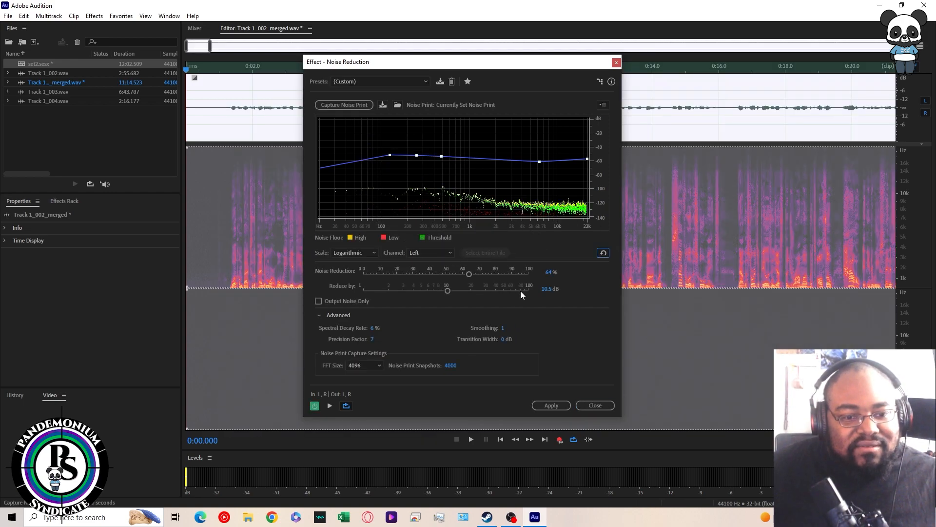
{"action": "left_click", "coordinate": [552, 405]}
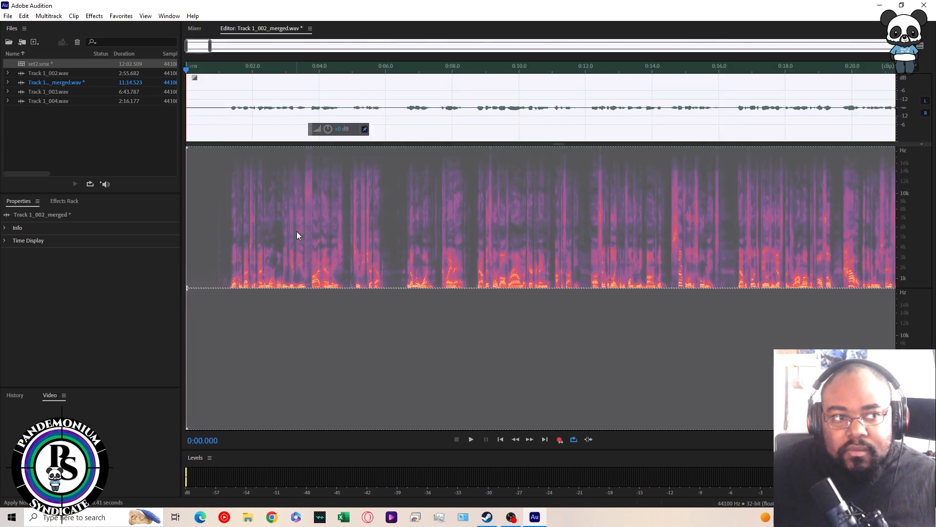
{"action": "left_click", "coordinate": [298, 332]}
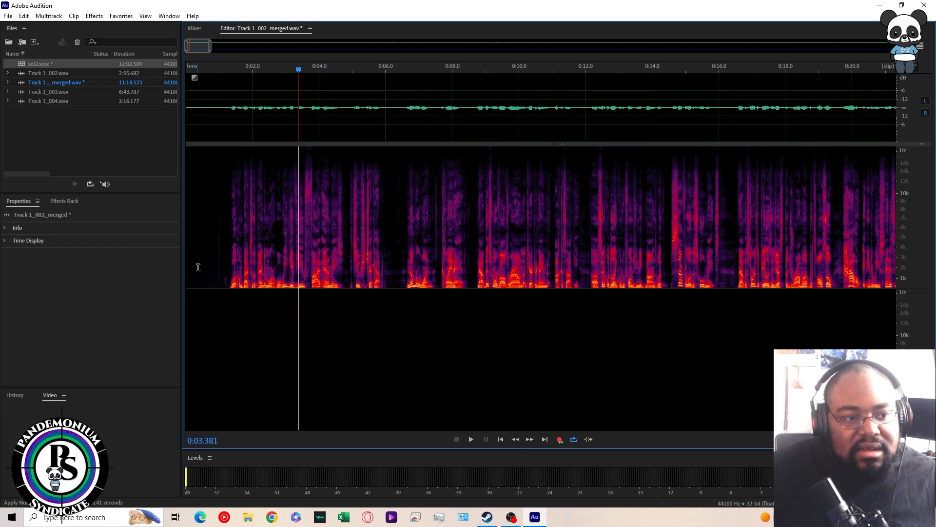
- Play the recording around the pauses at about 0:06 and 0:08 to check the background noise, and stop the playback
{"action": "left_click", "coordinate": [219, 249]}
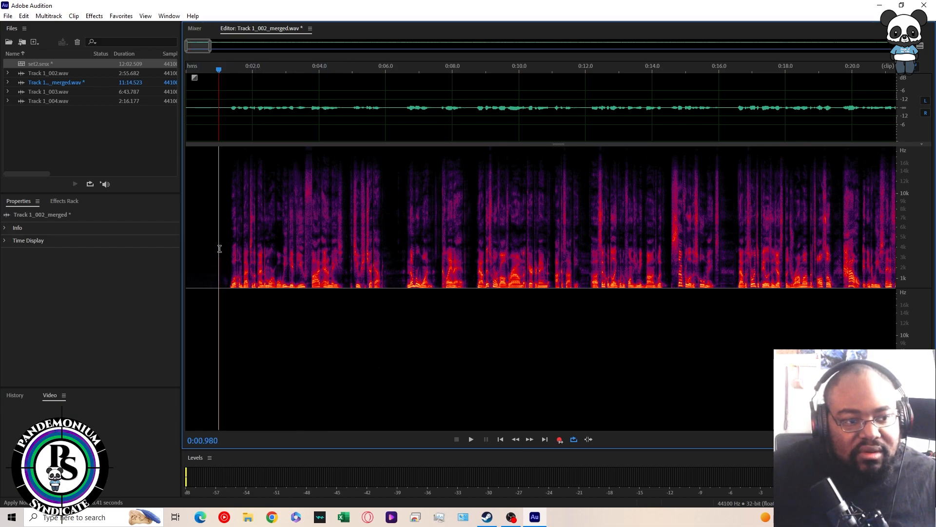
{"action": "left_click", "coordinate": [396, 225]}
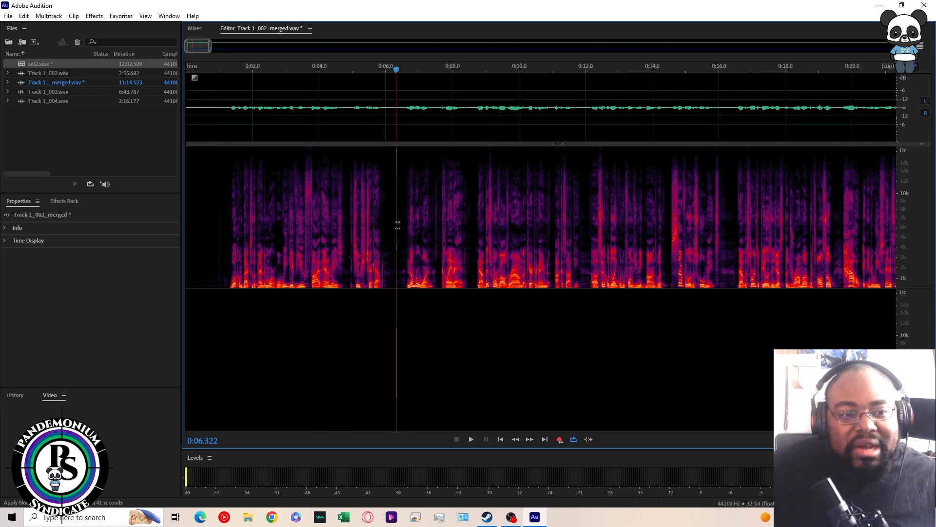
{"action": "key", "text": "space"}
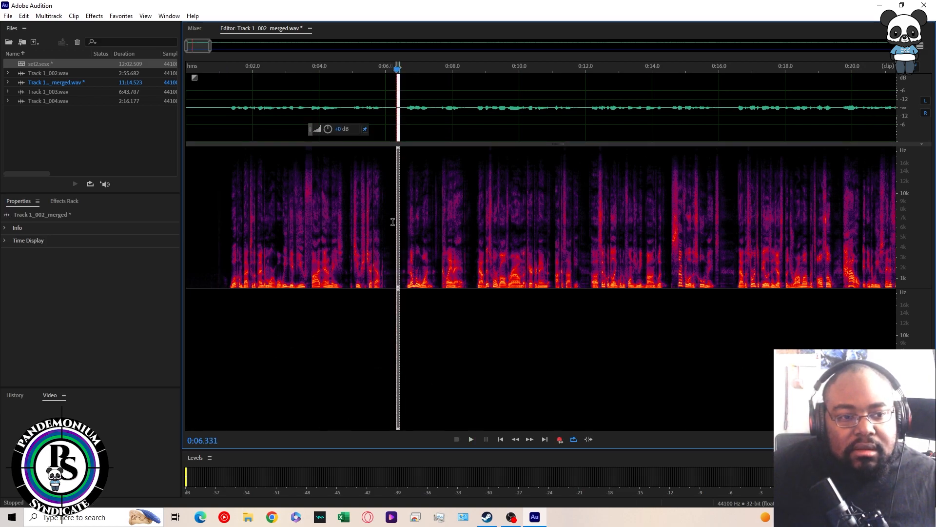
{"action": "key", "text": "space"}
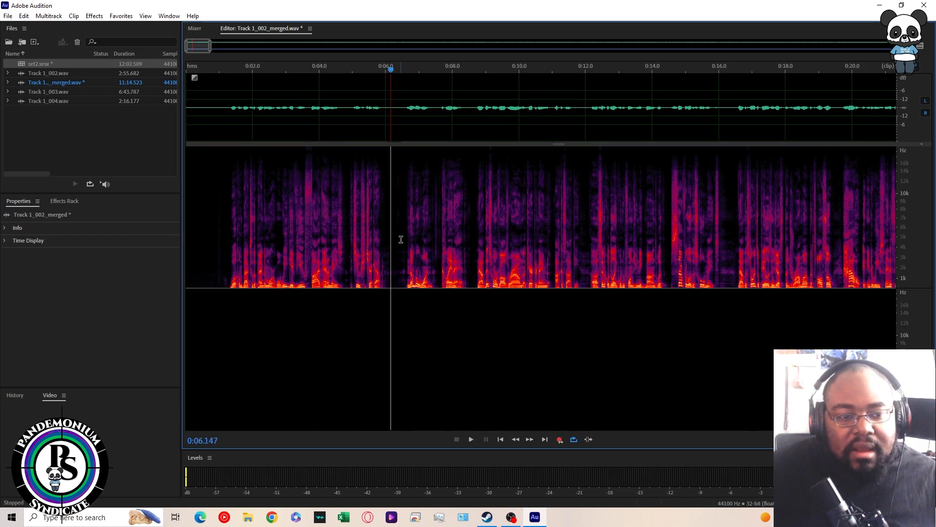
{"action": "left_click", "coordinate": [462, 218]}
{"action": "key", "text": "space"}
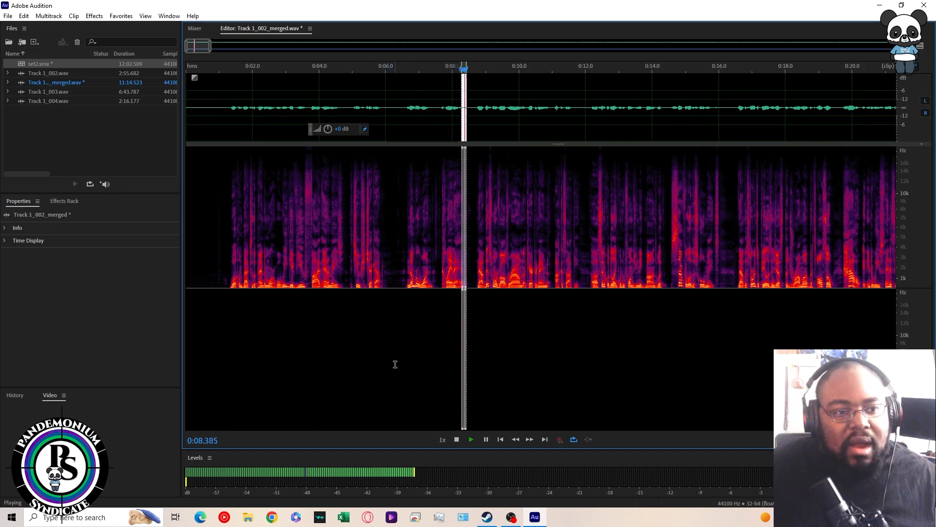
{"action": "key", "text": "space"}
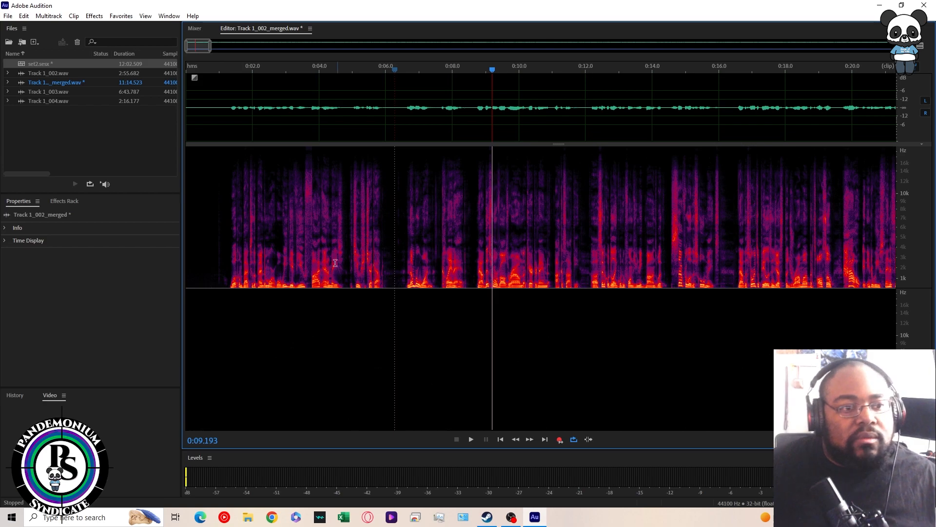
- Enlarge the waveform display above the spectrogram and start recording a favorite
{"action": "left_click", "coordinate": [316, 145]}
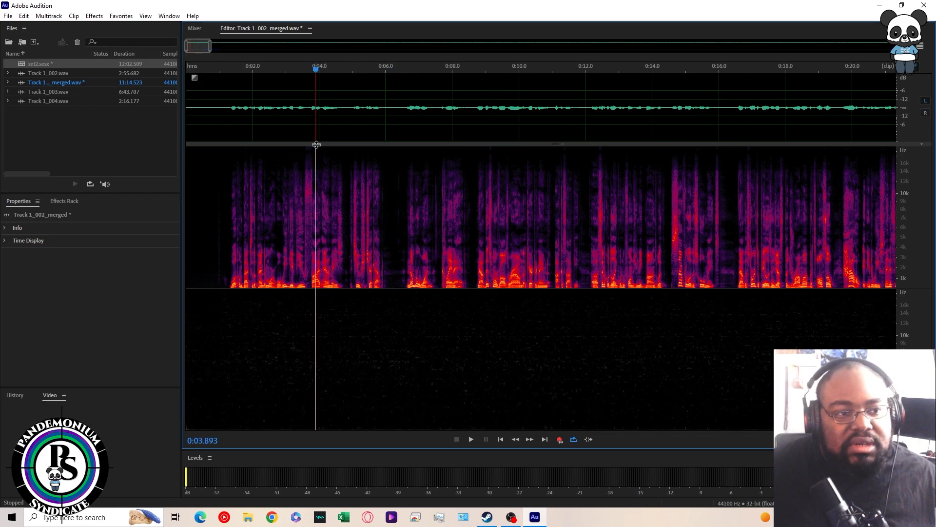
{"action": "left_click_drag", "start_coordinate": [316, 144], "coordinate": [301, 259]}
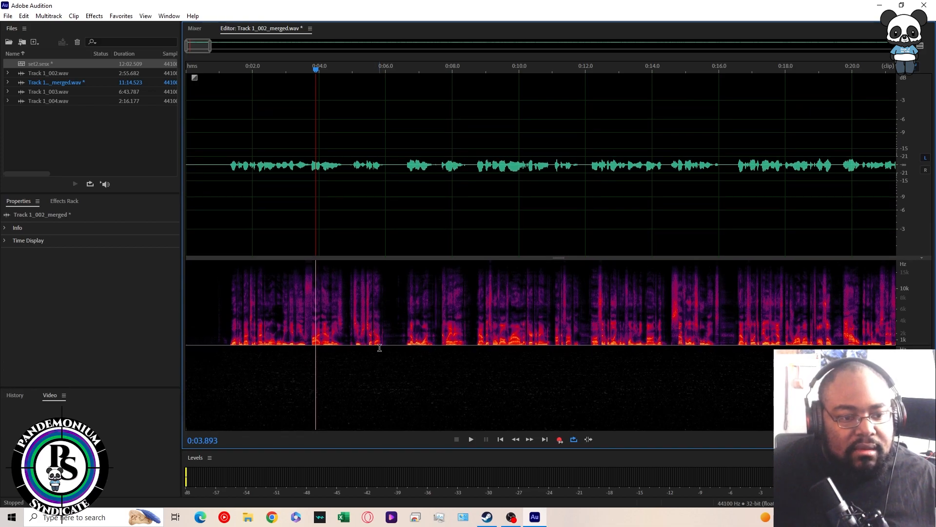
{"action": "left_click", "coordinate": [146, 16]}
{"action": "mouse_move", "coordinate": [121, 16]}
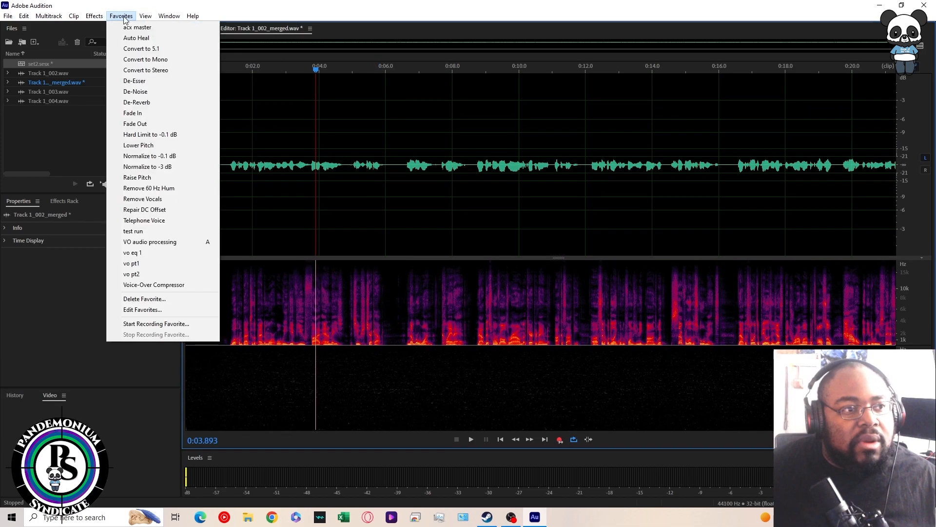
{"action": "left_click", "coordinate": [152, 325]}
{"action": "left_click", "coordinate": [518, 303]}
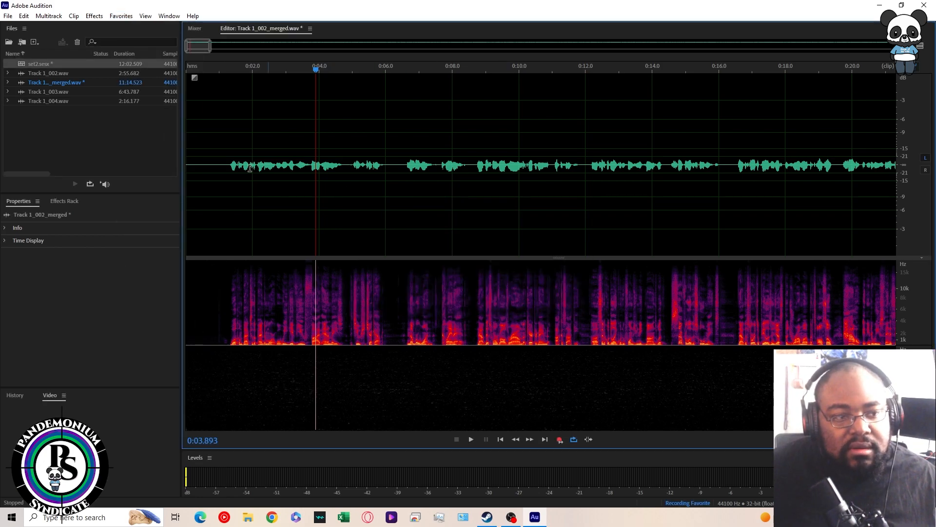
- Normalize the whole file to -1.00 dB, treating all channels equally
{"action": "left_click", "coordinate": [95, 16]}
{"action": "left_click", "coordinate": [139, 63]}
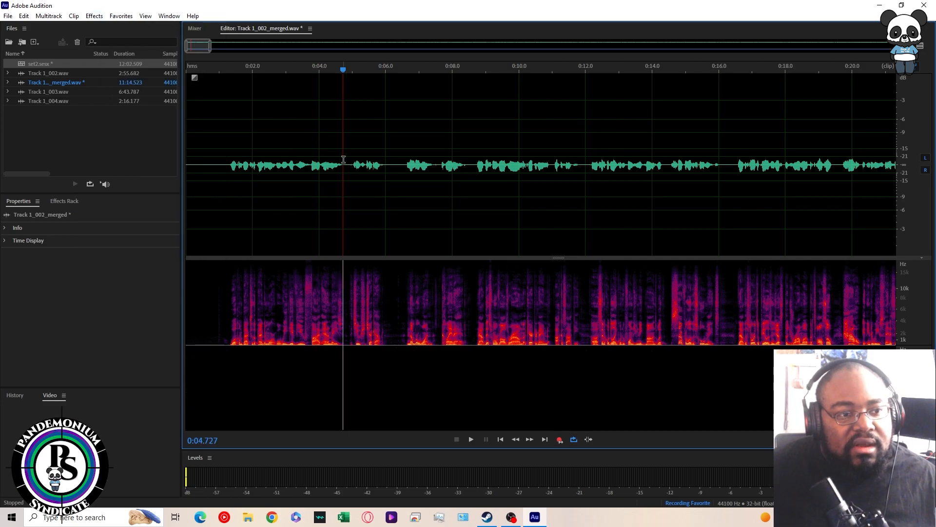
{"action": "left_click", "coordinate": [94, 16]}
{"action": "mouse_move", "coordinate": [111, 147]}
{"action": "mouse_move", "coordinate": [156, 136]}
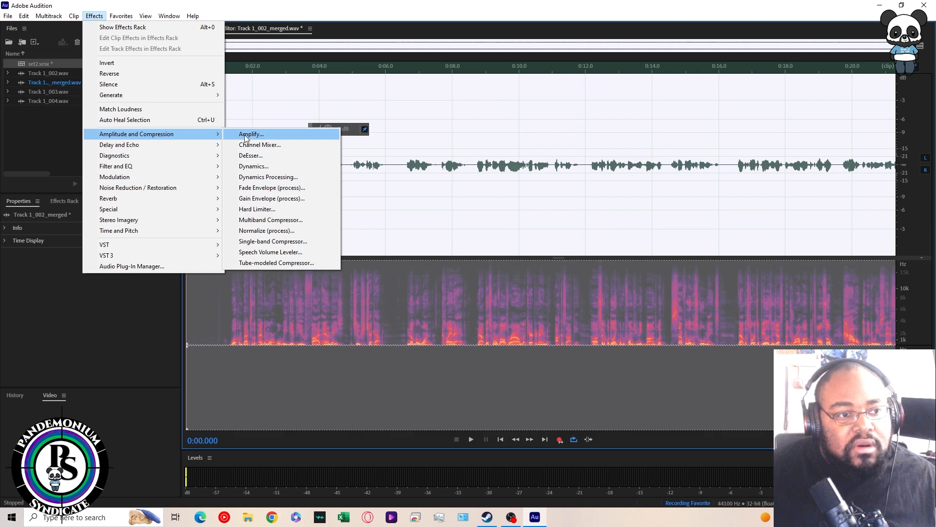
{"action": "left_click", "coordinate": [252, 233]}
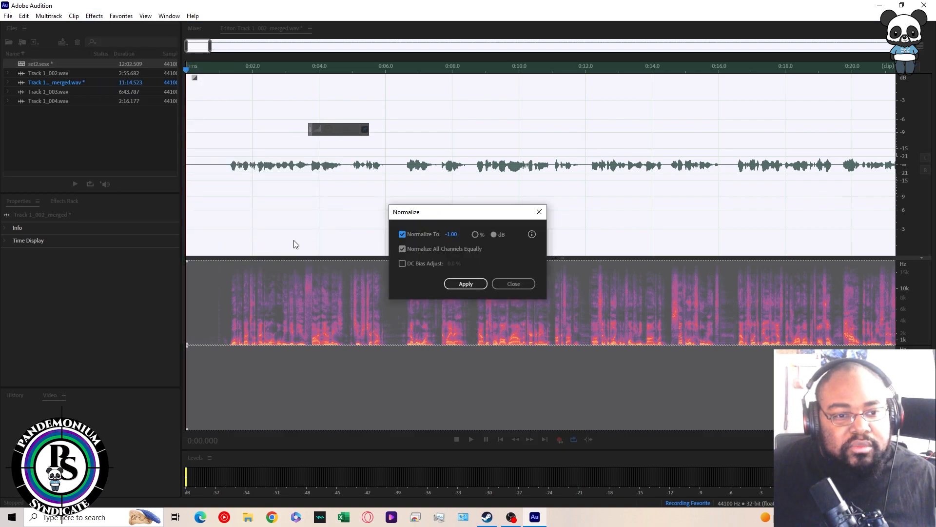
{"action": "left_click", "coordinate": [466, 283]}
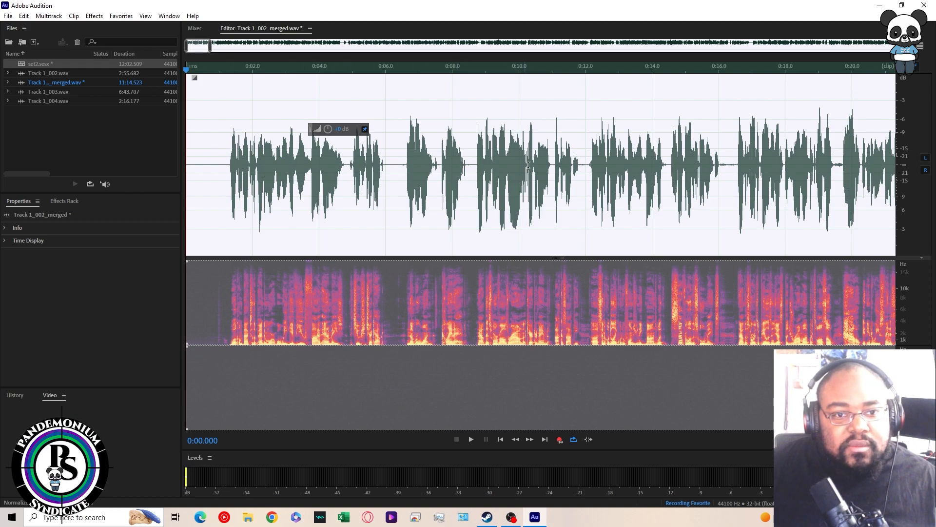
{"action": "left_click", "coordinate": [217, 174]}
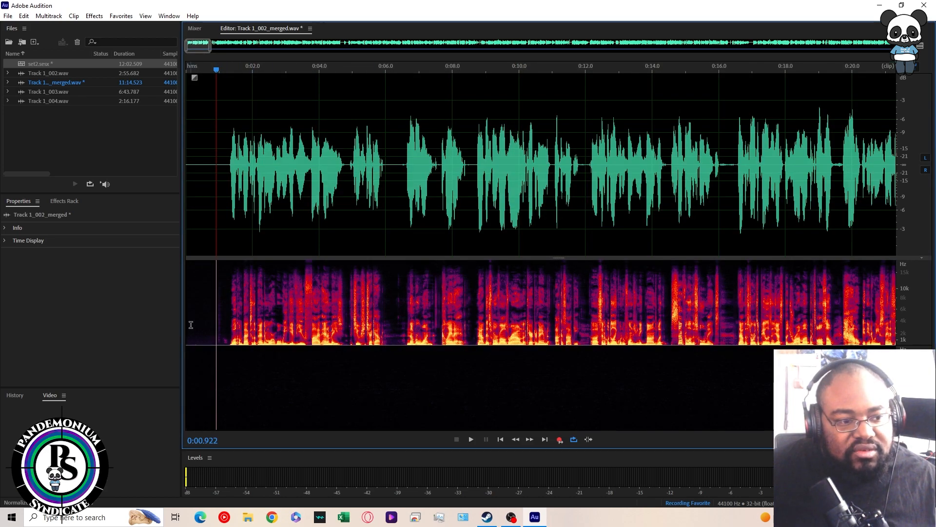
{"action": "left_click_drag", "start_coordinate": [191, 323], "coordinate": [215, 321]}
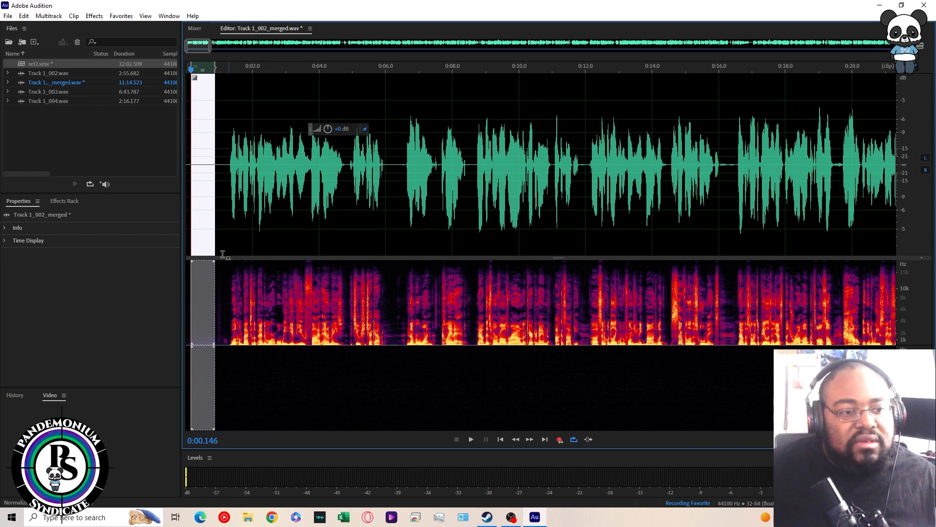
{"action": "left_click", "coordinate": [277, 273]}
{"action": "left_click", "coordinate": [237, 217]}
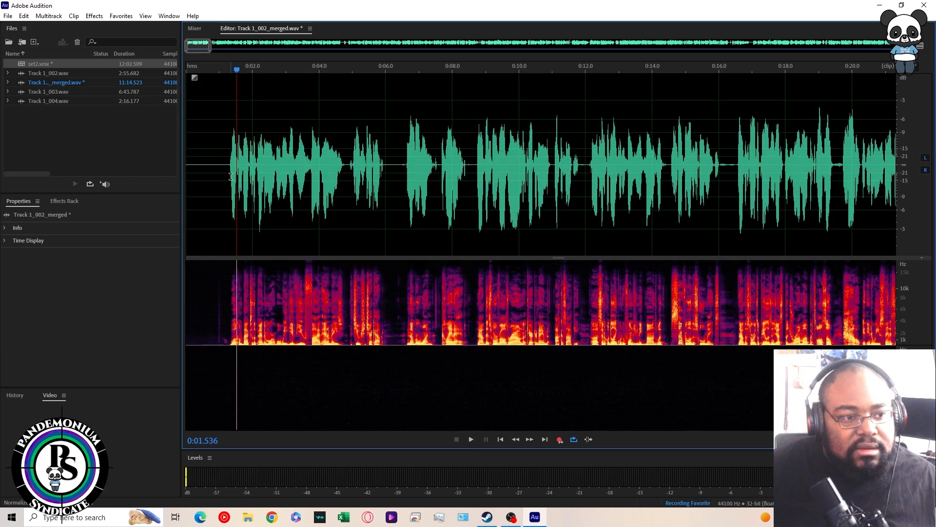
- Apply the Hard Limiter to the whole file with the Limit to -3dB preset, using -3.0 dB maximum amplitude and 6.0 dB input boost
{"action": "key", "text": "ctrl+a"}
{"action": "left_click", "coordinate": [95, 16]}
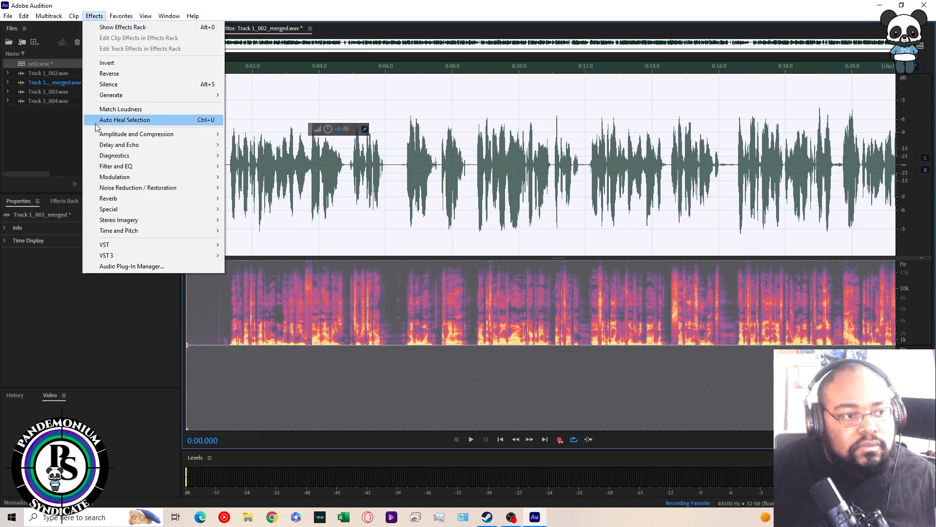
{"action": "mouse_move", "coordinate": [173, 133]}
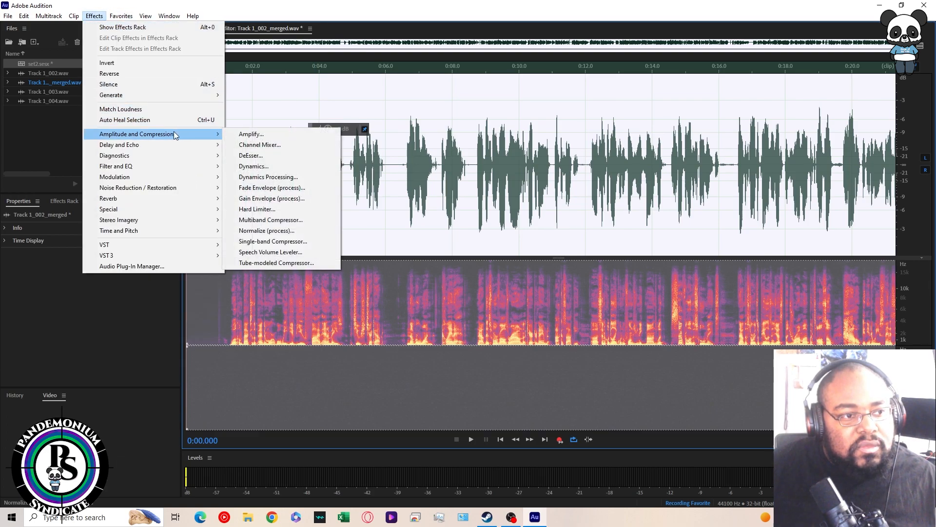
{"action": "left_click", "coordinate": [258, 211]}
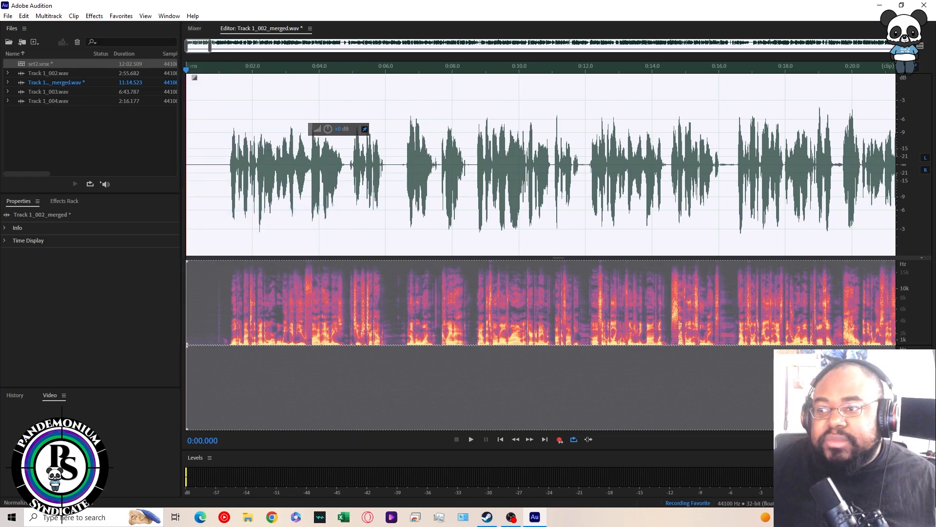
{"action": "left_click_drag", "start_coordinate": [935, 161], "coordinate": [637, 288]}
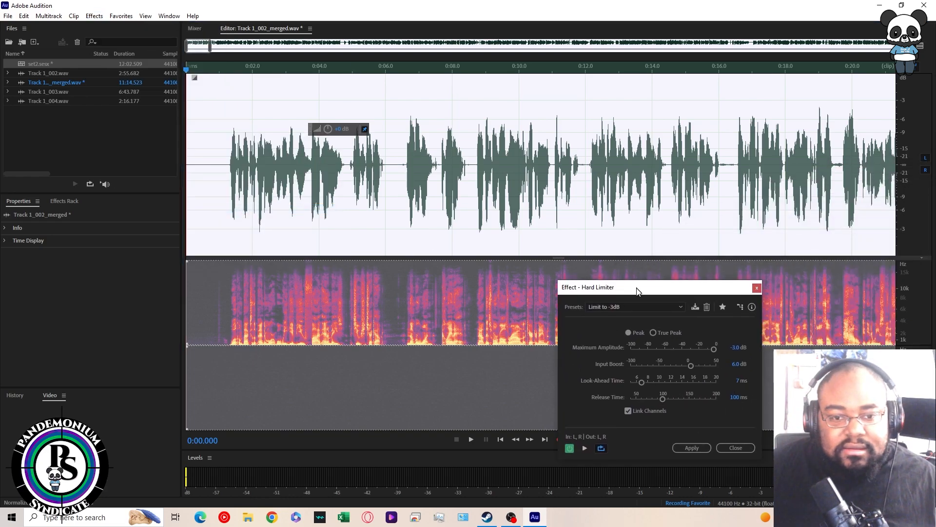
{"action": "left_click", "coordinate": [613, 308]}
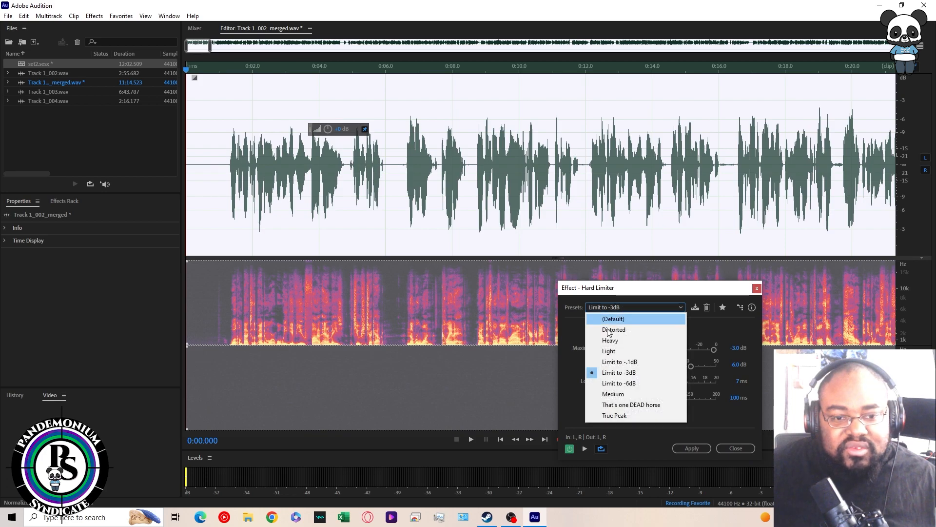
{"action": "left_click", "coordinate": [608, 383]}
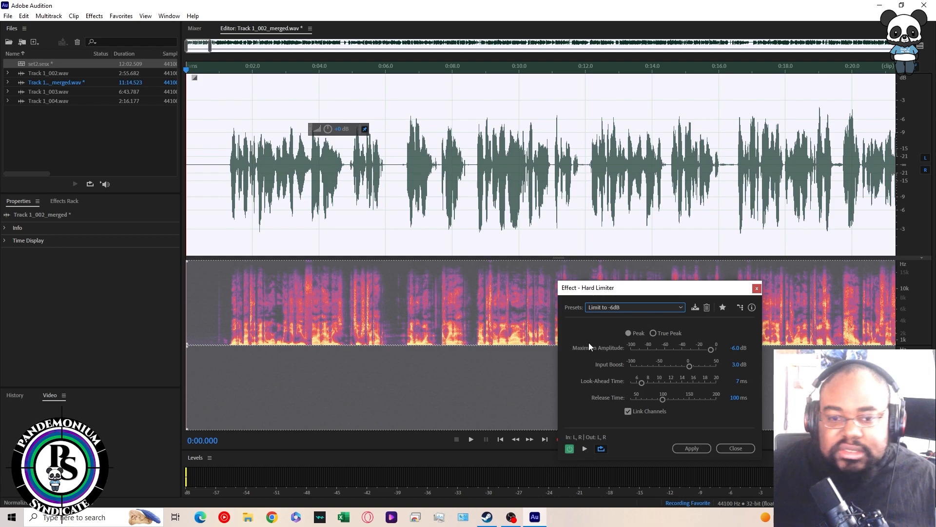
{"action": "left_click", "coordinate": [623, 308]}
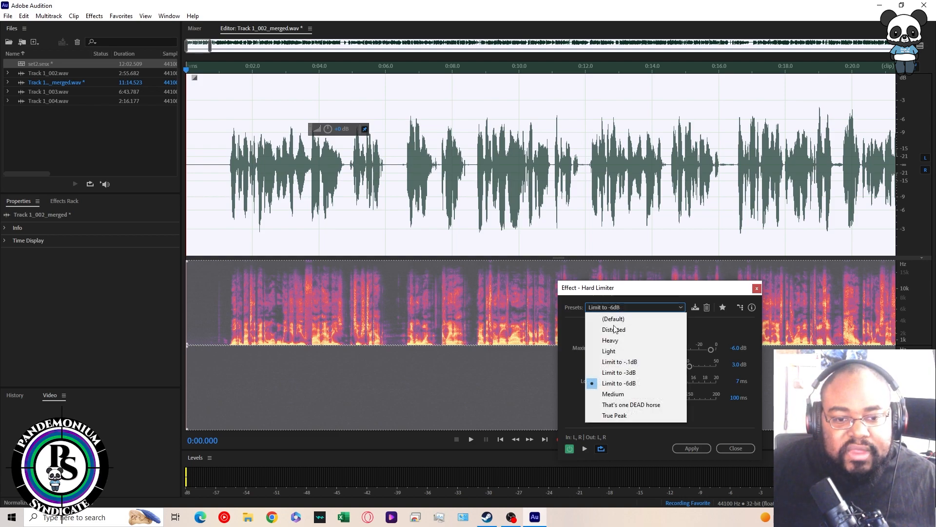
{"action": "left_click", "coordinate": [608, 373]}
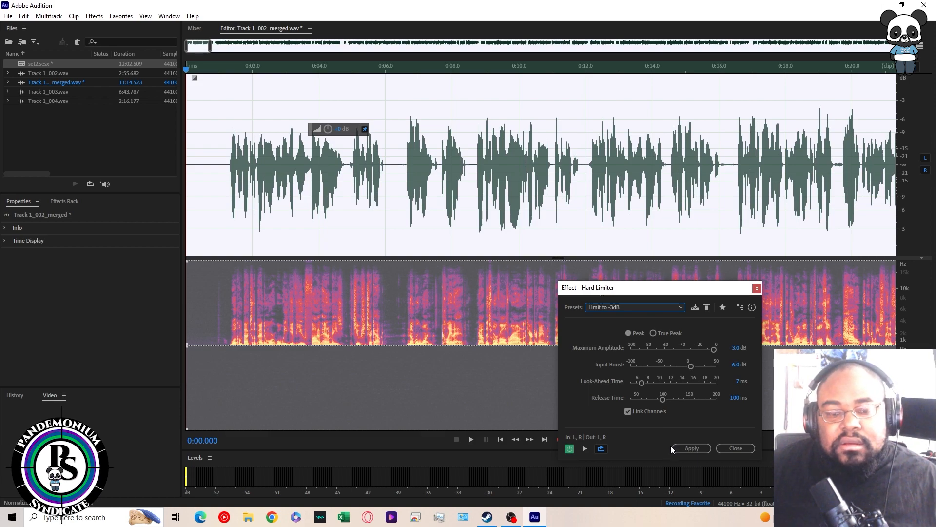
{"action": "left_click", "coordinate": [683, 446]}
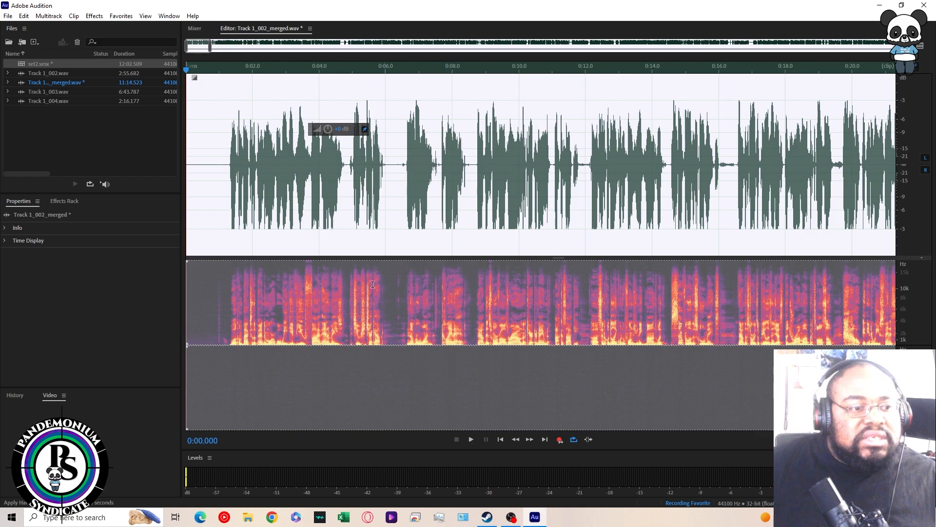
- Stop recording the favorite and discard it without saving
{"action": "left_click", "coordinate": [121, 16]}
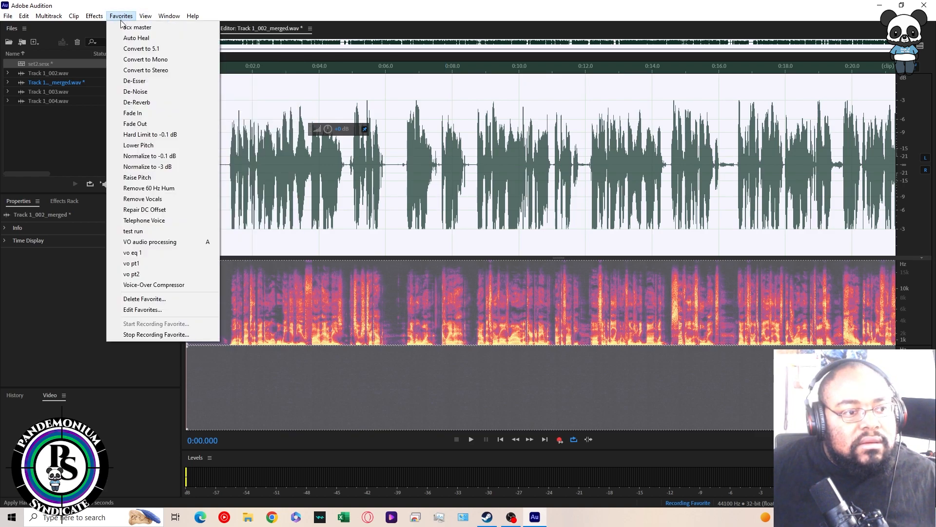
{"action": "left_click", "coordinate": [144, 334]}
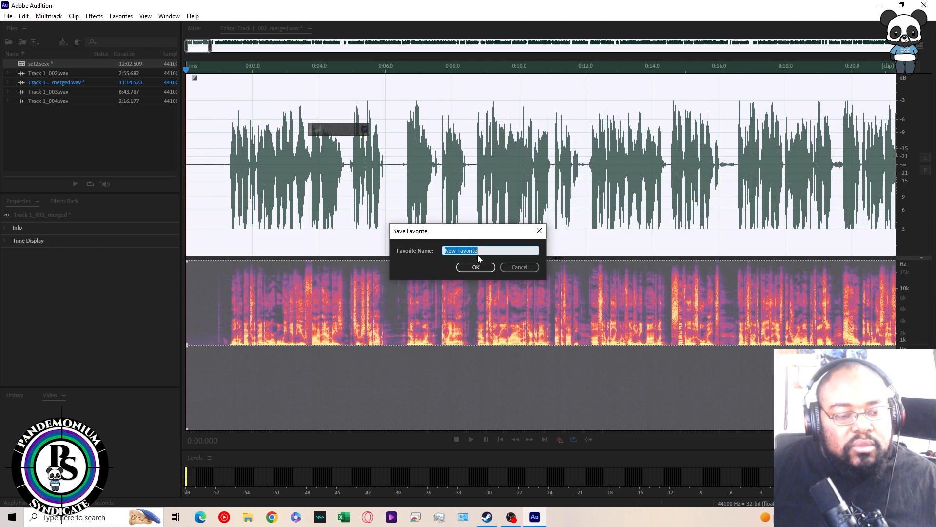
{"action": "left_click", "coordinate": [519, 267]}
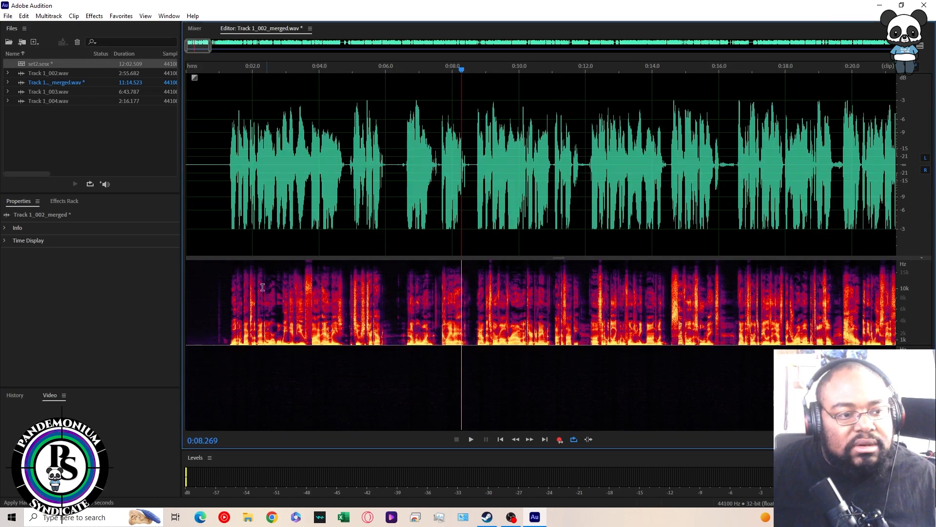
- Play the limited recording from the very start to about 0:06 and stop the playback
{"action": "left_click", "coordinate": [218, 191]}
{"action": "left_click_drag", "start_coordinate": [215, 71], "coordinate": [153, 75]}
{"action": "key", "text": "space"}
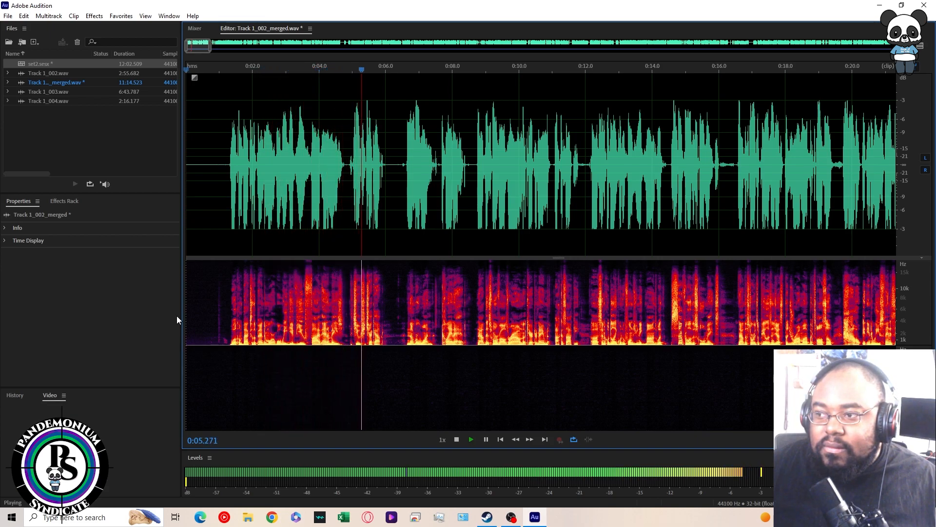
{"action": "key", "text": "space"}
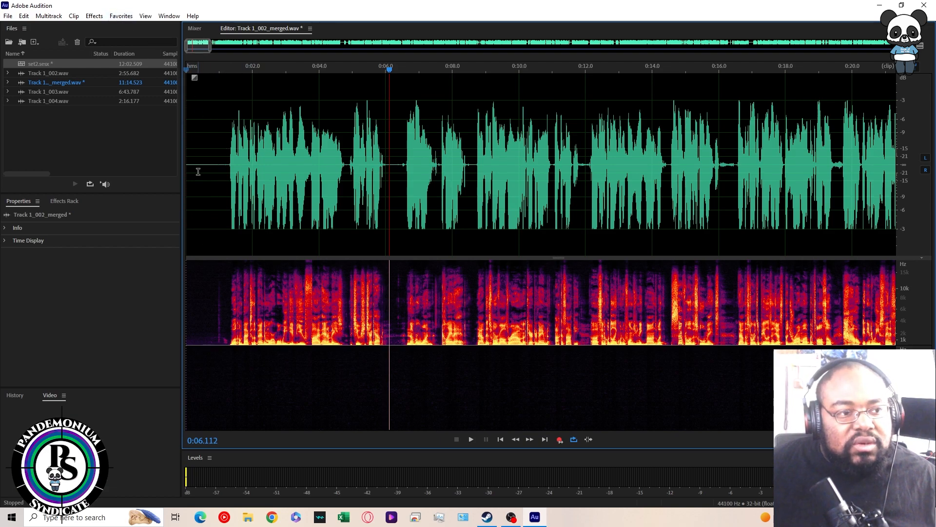
- Capture a noise print from the silent opening of the recording and apply Noise Reduction to the entire file
{"action": "key", "text": "ctrl+a"}
{"action": "left_click", "coordinate": [95, 15]}
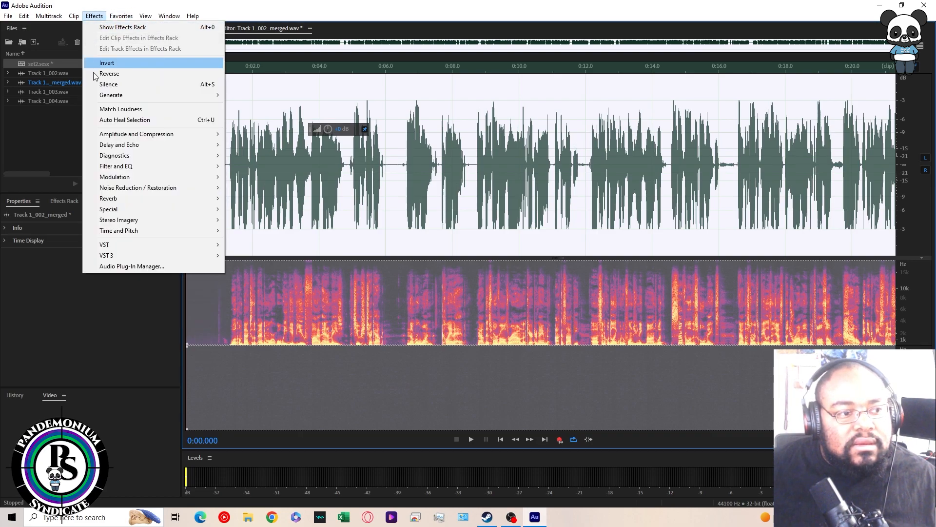
{"action": "mouse_move", "coordinate": [144, 207]}
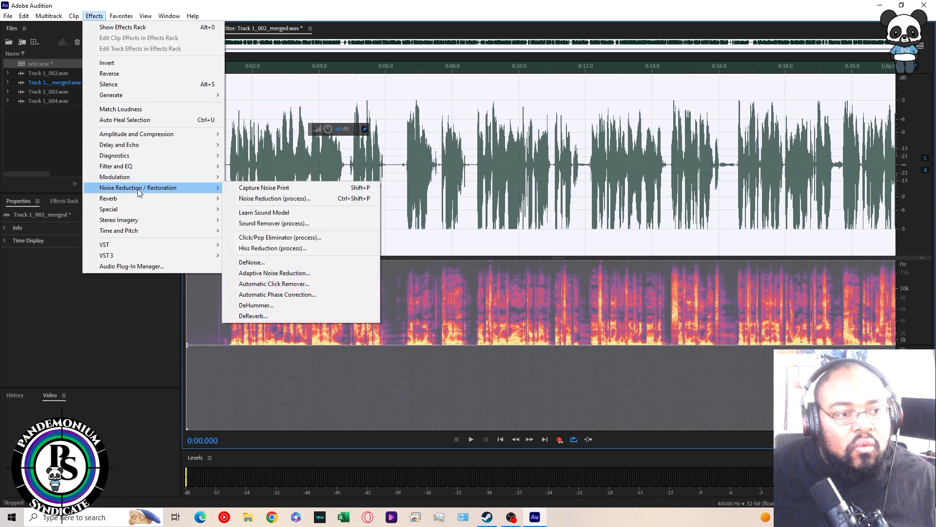
{"action": "left_click", "coordinate": [246, 199]}
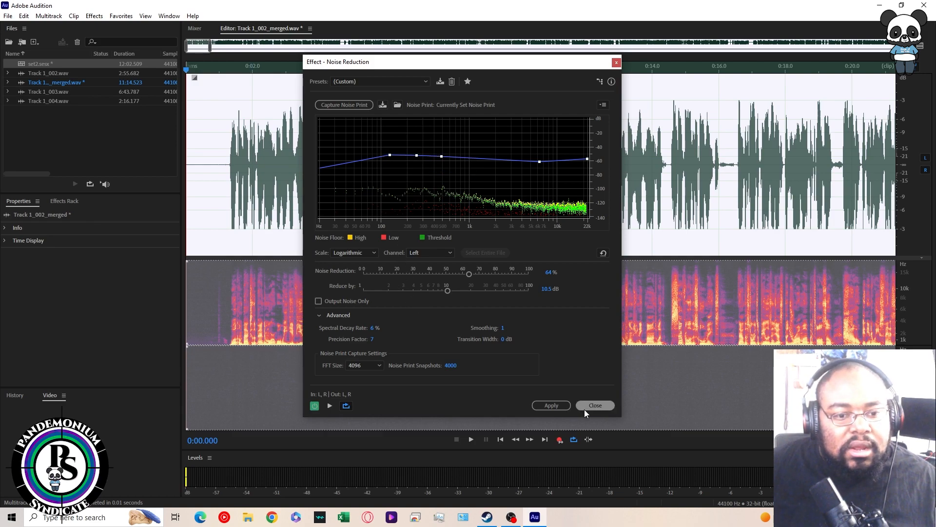
{"action": "left_click", "coordinate": [223, 161]}
{"action": "mouse_move", "coordinate": [223, 161]}
{"action": "left_mouse_down"}
{"action": "mouse_move", "coordinate": [192, 163]}
{"action": "mouse_move", "coordinate": [216, 163]}
{"action": "left_mouse_up"}
{"action": "left_click", "coordinate": [237, 169]}
{"action": "left_click", "coordinate": [348, 105]}
{"action": "left_click", "coordinate": [489, 253]}
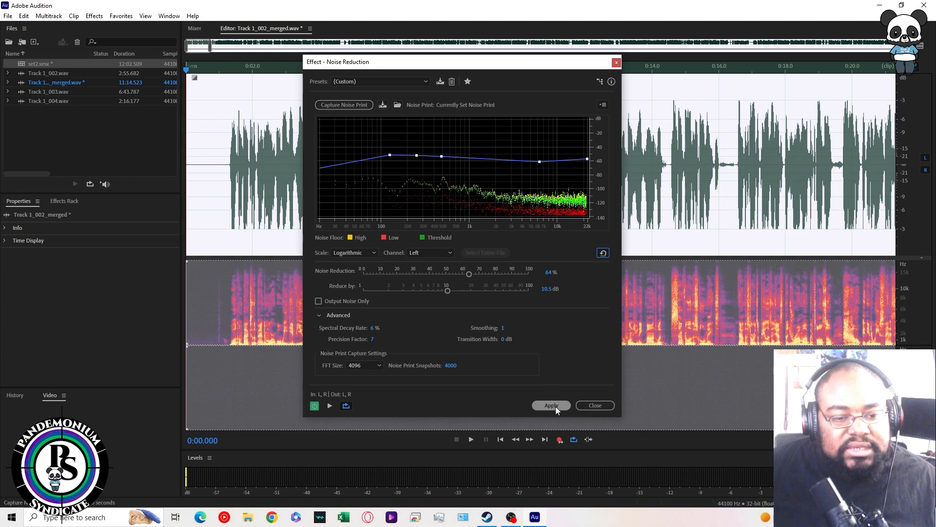
{"action": "left_click", "coordinate": [552, 405]}
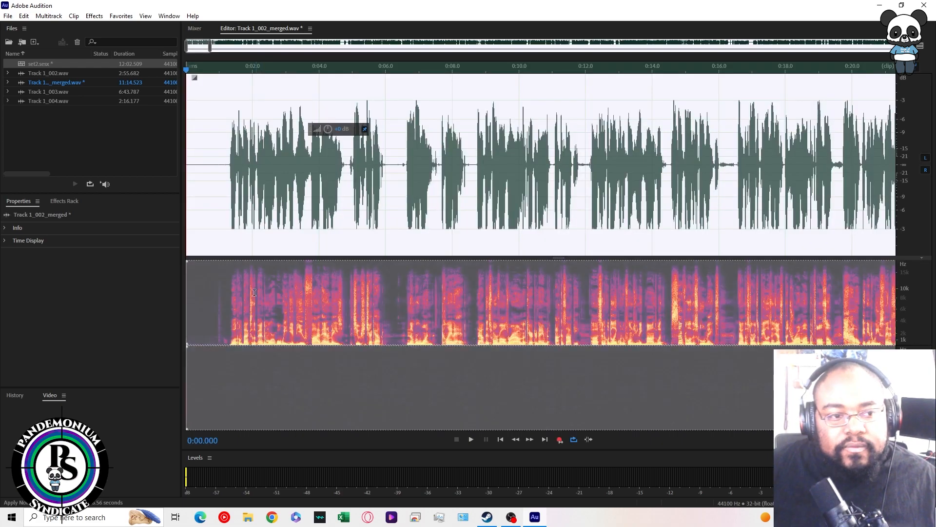
- Play back the processed recording from near the start and again from about 0:12 to check the noise
{"action": "left_click", "coordinate": [235, 344]}
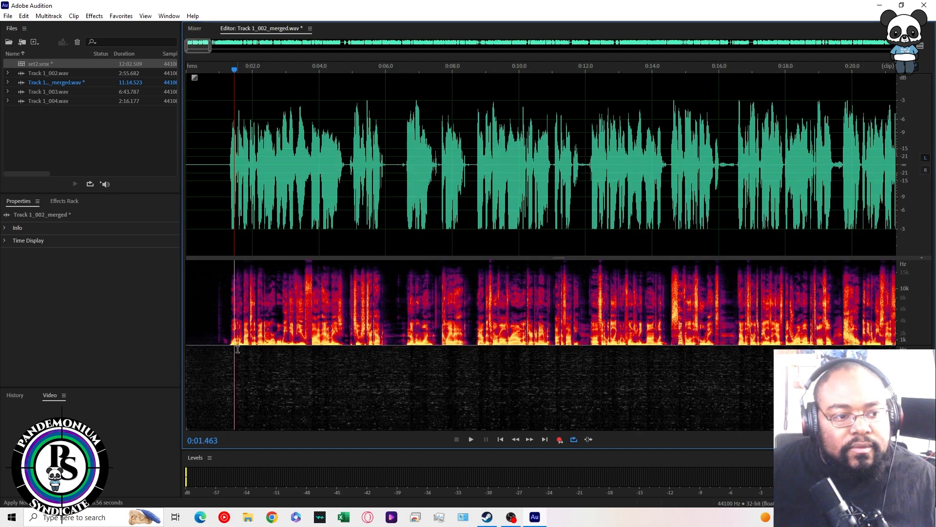
{"action": "left_click", "coordinate": [202, 291]}
{"action": "key", "text": "space"}
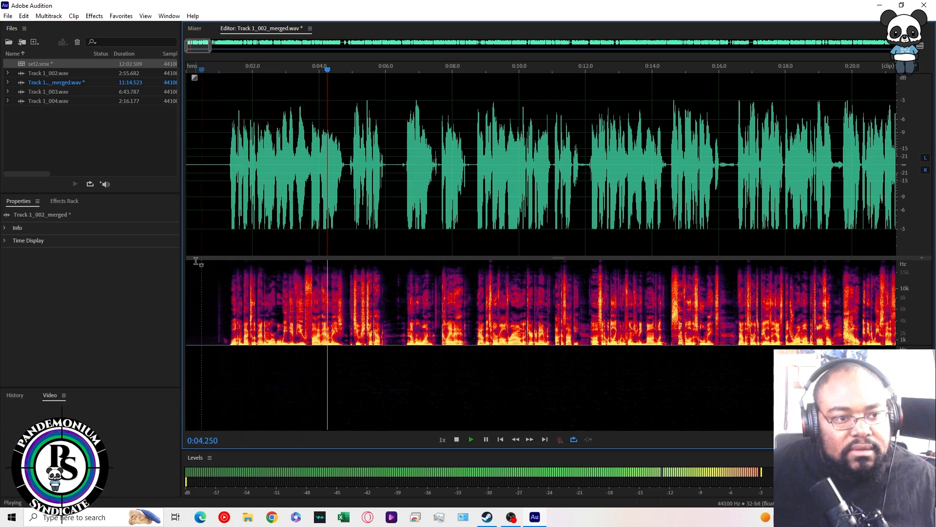
{"action": "key", "text": "space"}
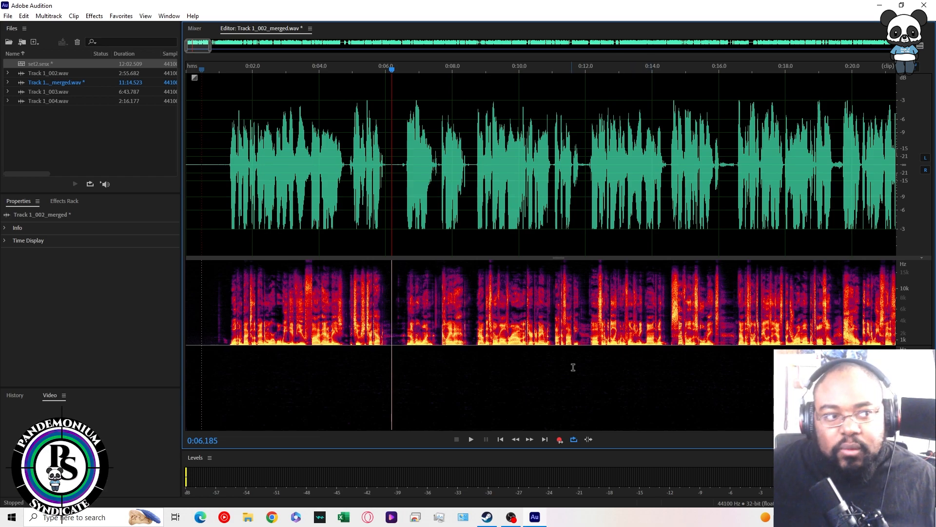
{"action": "left_click", "coordinate": [322, 145]}
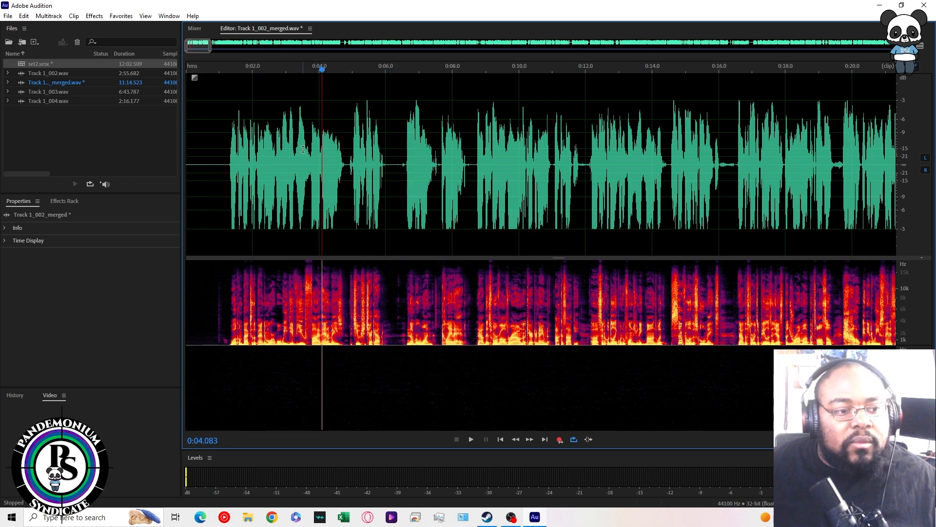
{"action": "left_click", "coordinate": [602, 146]}
{"action": "key", "text": "space"}
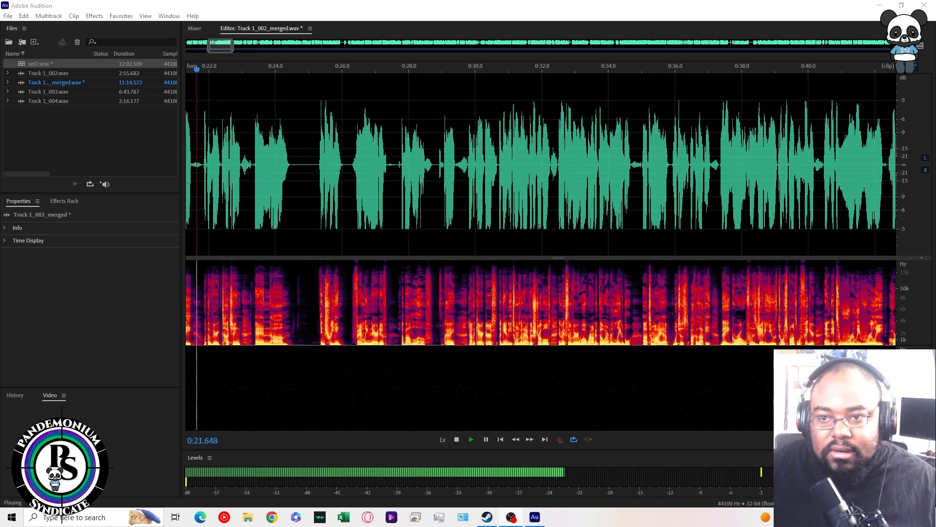
{"action": "left_click", "coordinate": [456, 440]}
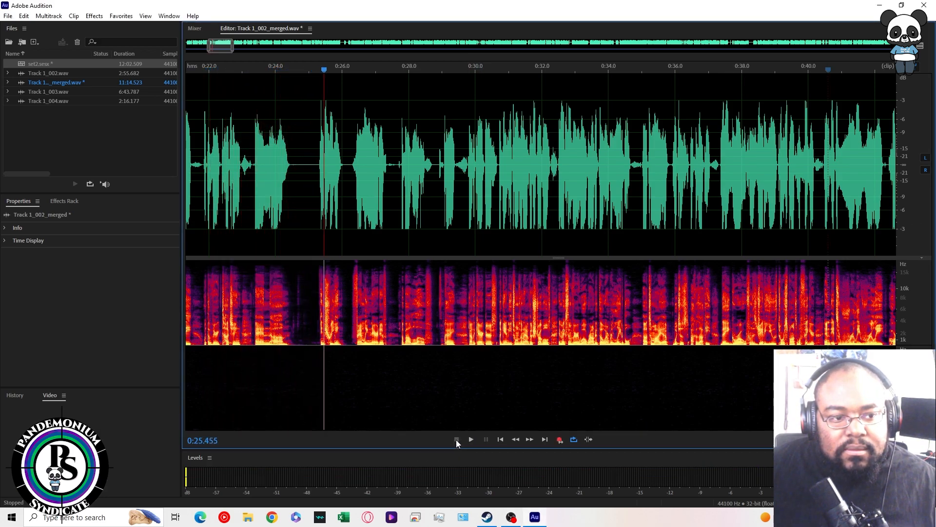
- Auto-heal the silent gap between about 0:24.5 and 0:25.3, and clear the time selection
{"action": "left_click_drag", "start_coordinate": [290, 163], "coordinate": [319, 165]}
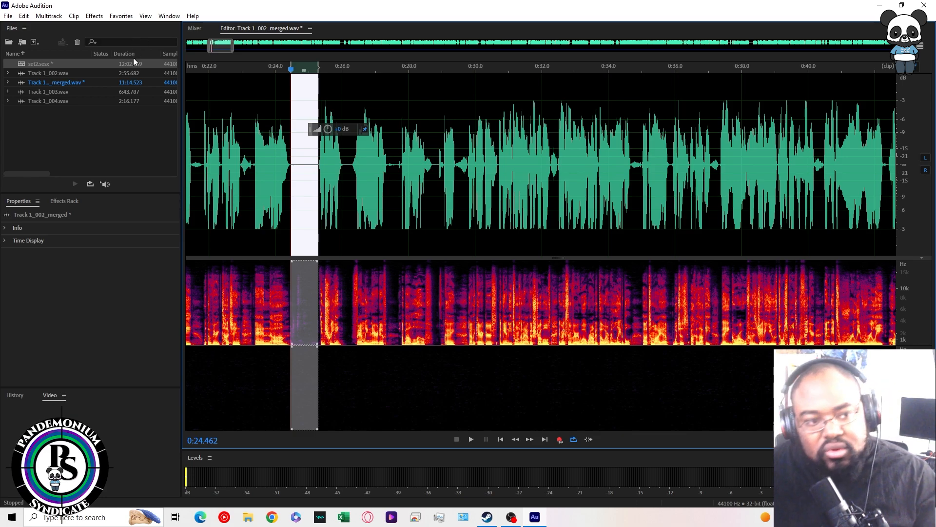
{"action": "key", "text": "ctrl+u"}
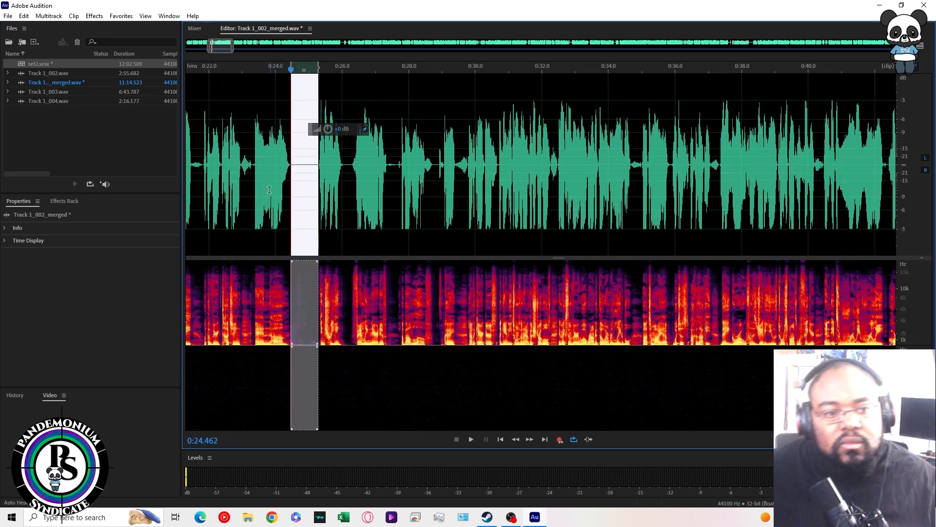
{"action": "left_click", "coordinate": [382, 238]}
{"action": "left_click", "coordinate": [90, 18]}
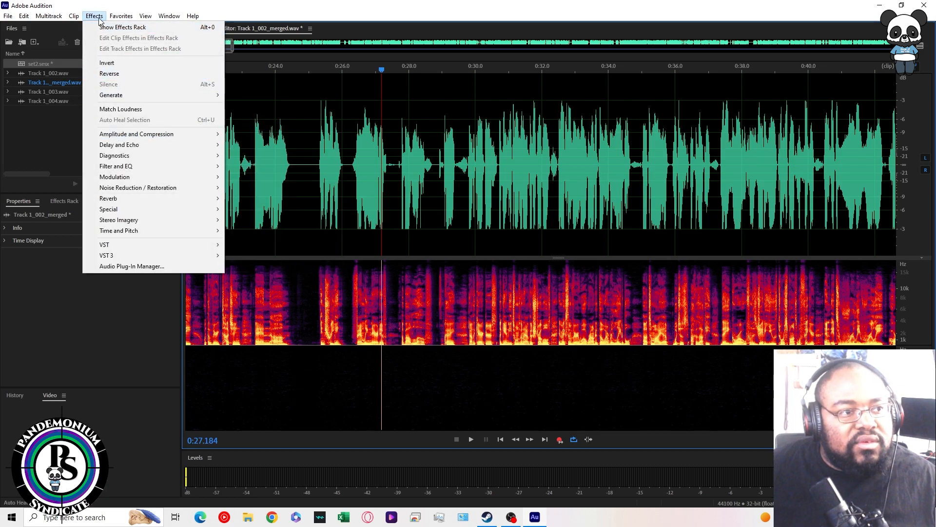
{"action": "mouse_move", "coordinate": [102, 134]}
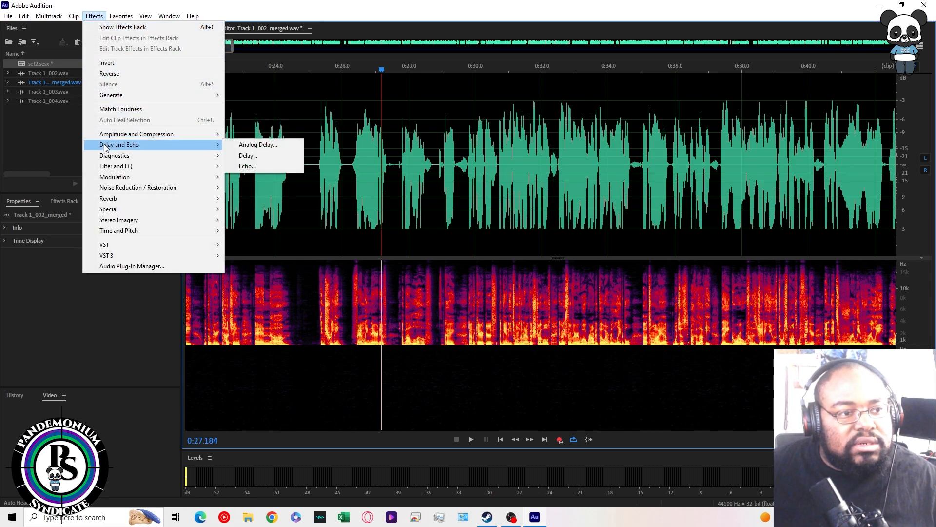
{"action": "mouse_move", "coordinate": [105, 168]}
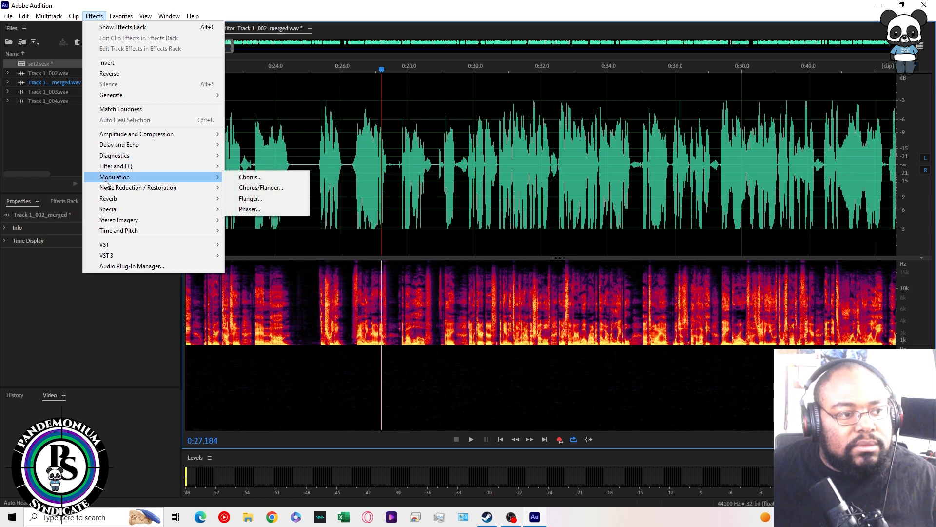
{"action": "mouse_move", "coordinate": [104, 213]}
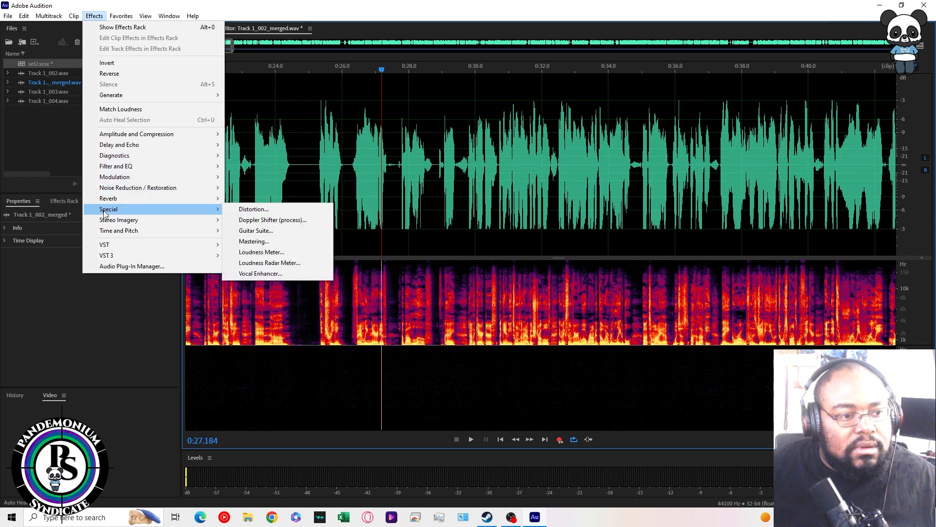
{"action": "mouse_move", "coordinate": [104, 232]}
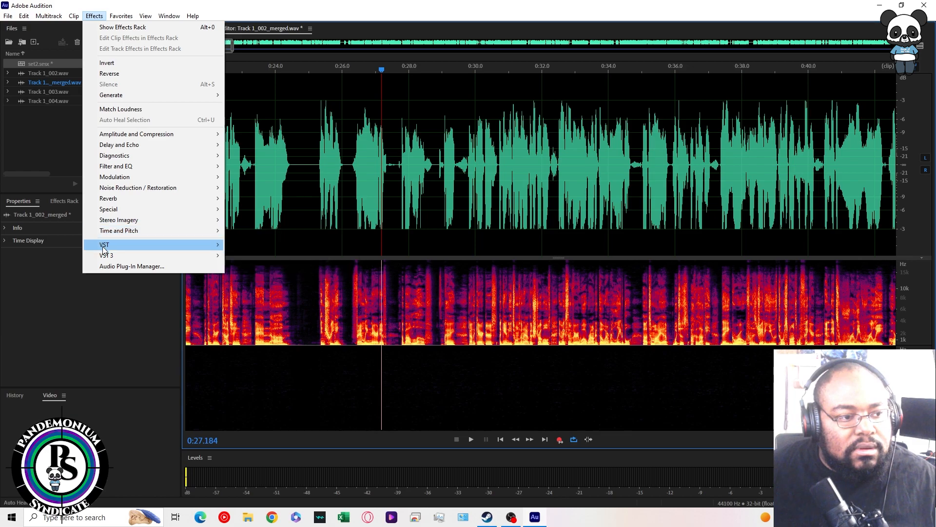
{"action": "mouse_move", "coordinate": [138, 100]}
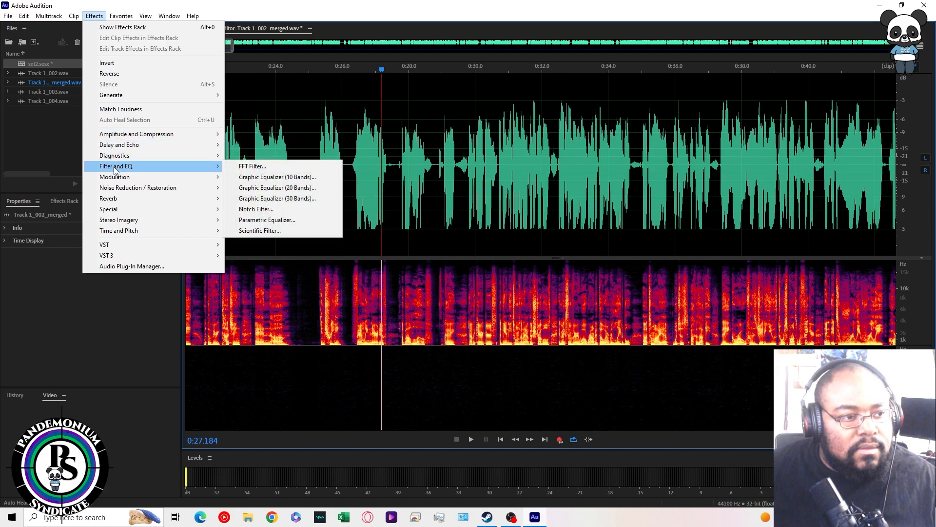
{"action": "mouse_move", "coordinate": [116, 192]}
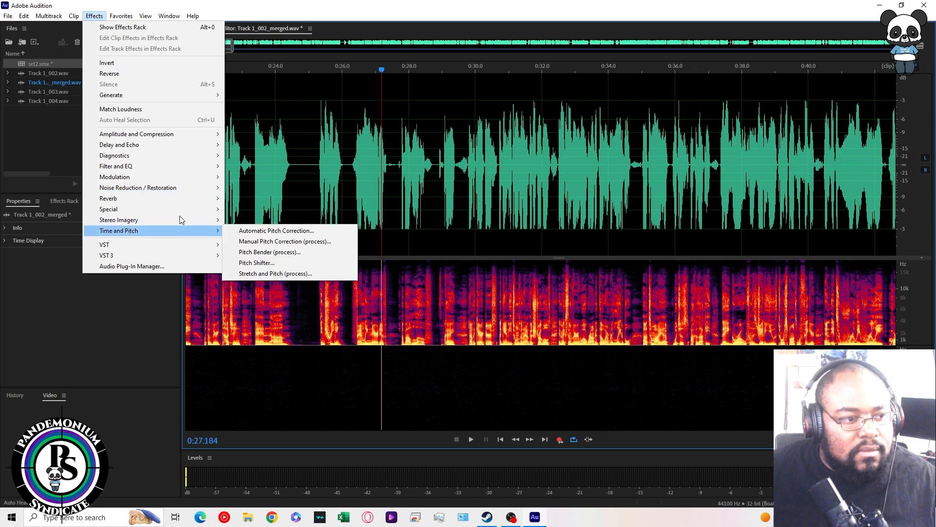
{"action": "mouse_move", "coordinate": [173, 203]}
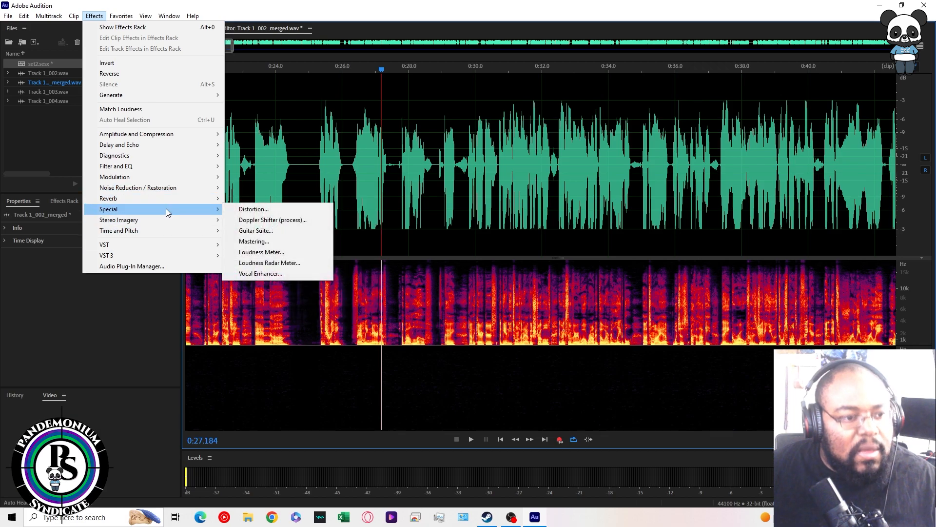
{"action": "mouse_move", "coordinate": [162, 219]}
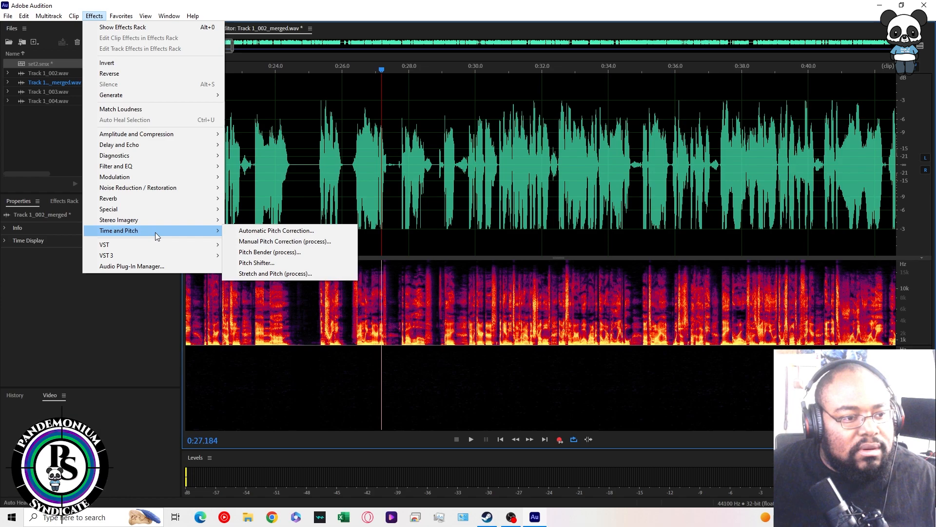
{"action": "mouse_move", "coordinate": [122, 16]}
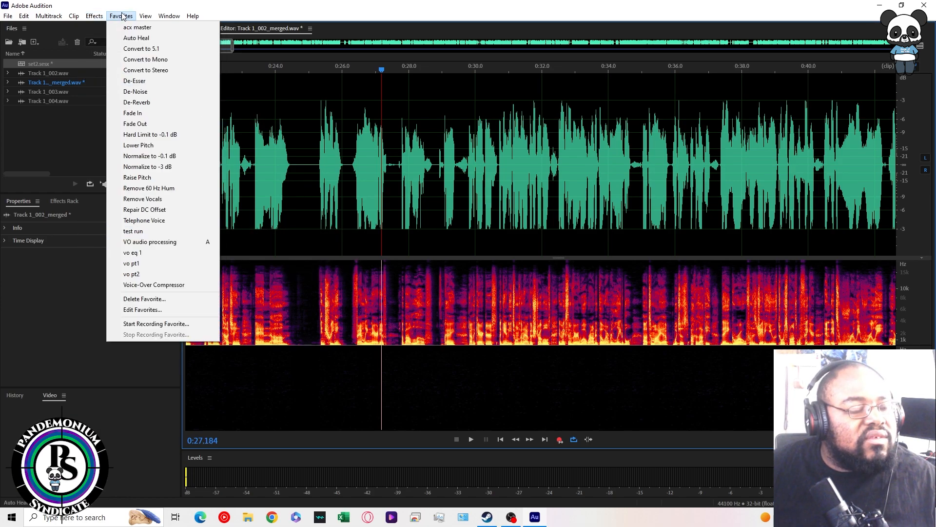
- Switch to the Spot Healing Brush and paint over the gap near 0:25 in the spectrogram
{"action": "mouse_move", "coordinate": [151, 20]}
{"action": "mouse_move", "coordinate": [45, 17]}
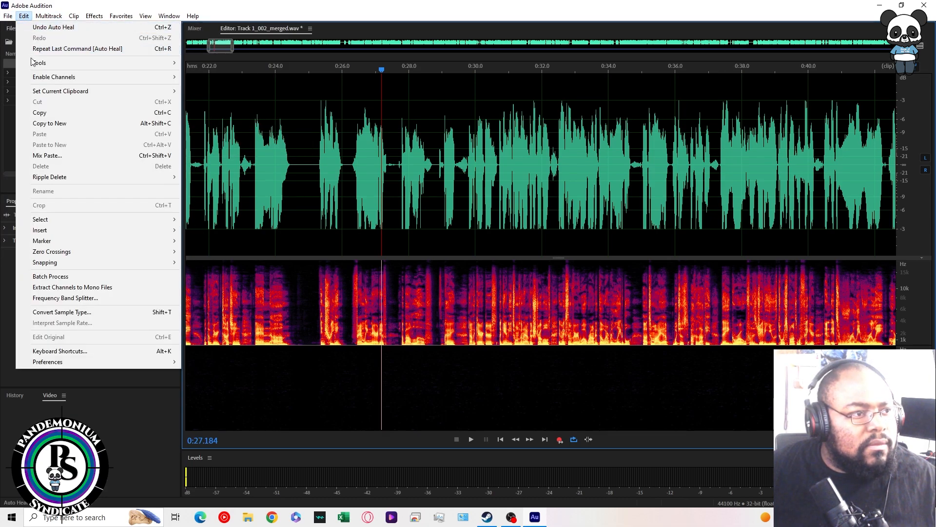
{"action": "mouse_move", "coordinate": [35, 65]}
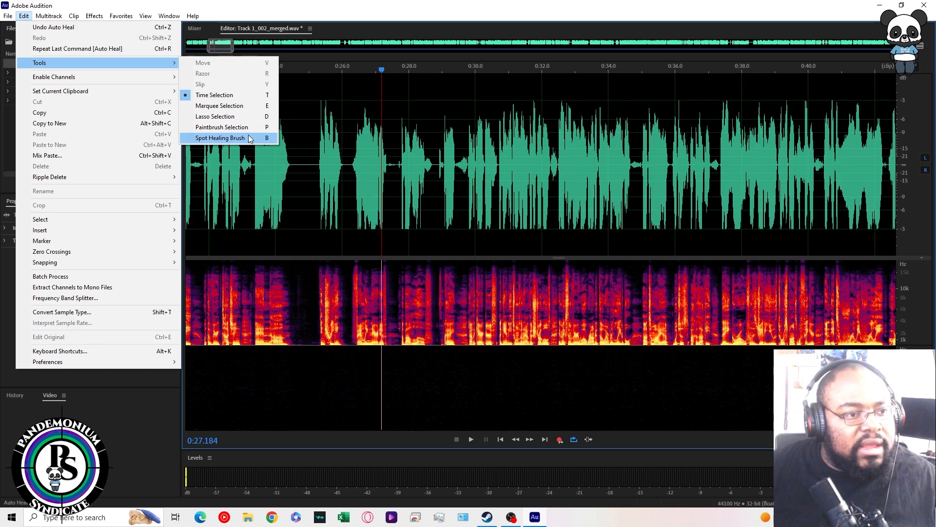
{"action": "left_click", "coordinate": [220, 138]}
{"action": "left_click", "coordinate": [296, 283]}
{"action": "mouse_move", "coordinate": [299, 326]}
{"action": "left_mouse_down"}
{"action": "mouse_move", "coordinate": [305, 312]}
{"action": "mouse_move", "coordinate": [304, 336]}
{"action": "mouse_move", "coordinate": [310, 317]}
{"action": "mouse_move", "coordinate": [314, 336]}
{"action": "left_mouse_up"}
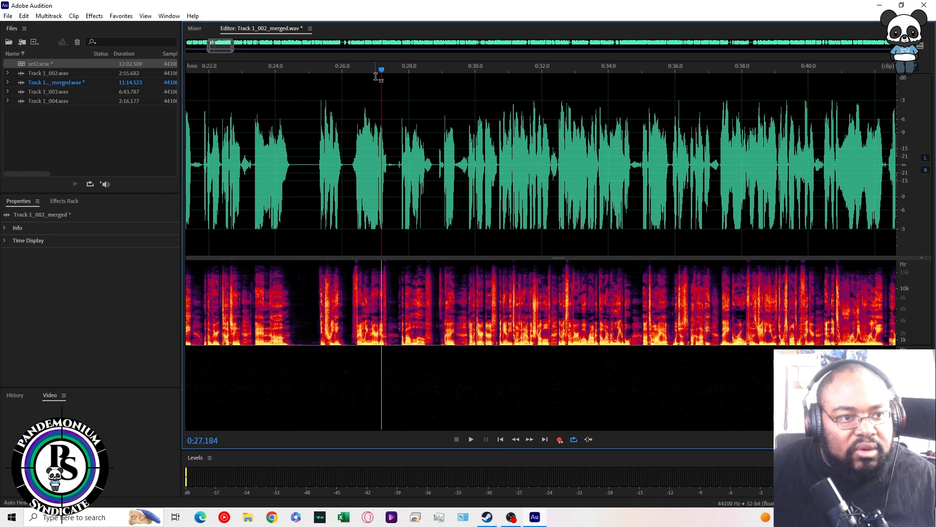
- Select the short pause between about 0:27.3 and 0:27.8 and play it back to hear the leftover noise
{"action": "left_click_drag", "start_coordinate": [381, 74], "coordinate": [390, 76]}
{"action": "mouse_move", "coordinate": [398, 77]}
{"action": "left_mouse_down"}
{"action": "mouse_move", "coordinate": [384, 79]}
{"action": "mouse_move", "coordinate": [403, 91]}
{"action": "left_mouse_up"}
{"action": "key", "text": "space"}
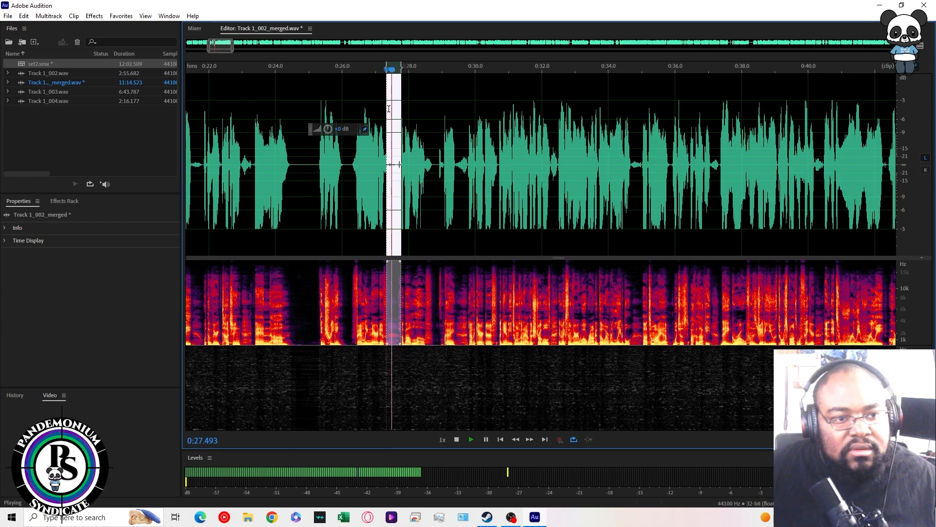
{"action": "key", "text": "space"}
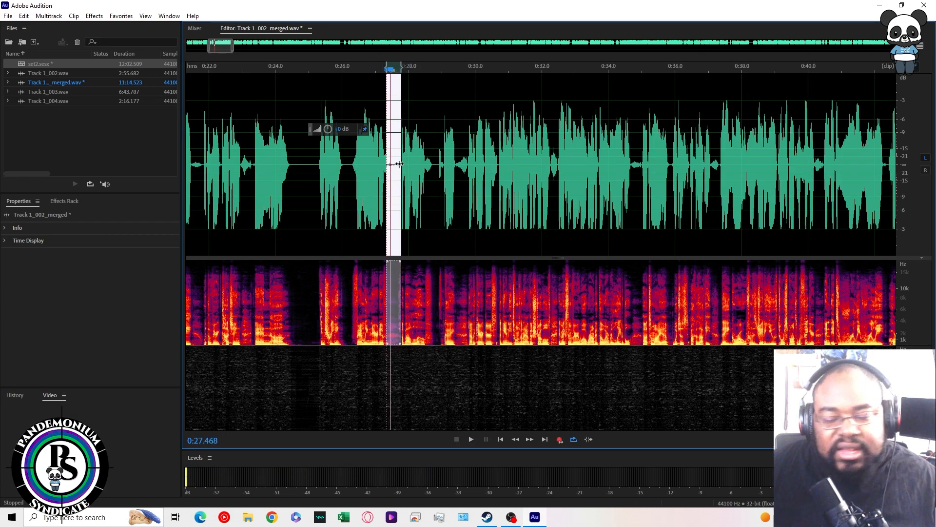
{"action": "key", "text": "space"}
{"action": "key", "text": "space"}
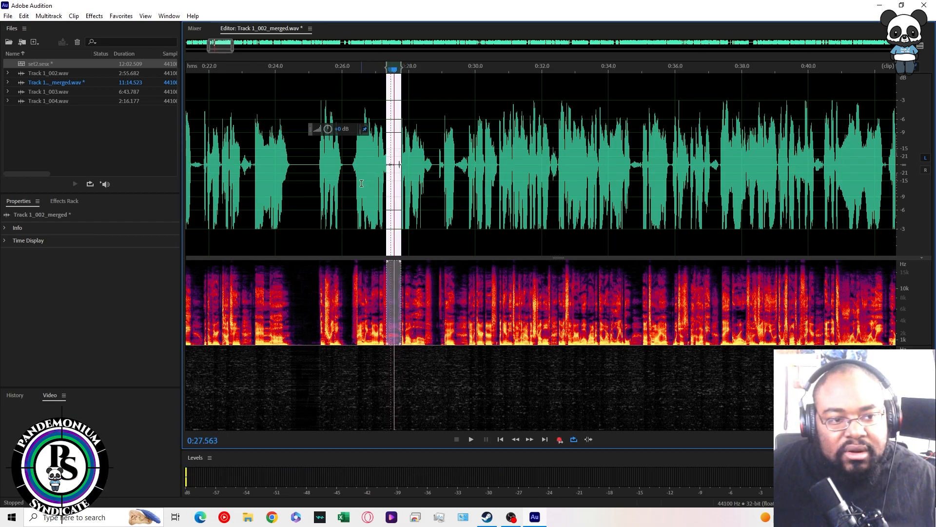
- Paint over the pause from about 0:27.2 to 0:28 in the spectrogram with the Spot Healing Brush
{"action": "left_click", "coordinate": [49, 16]}
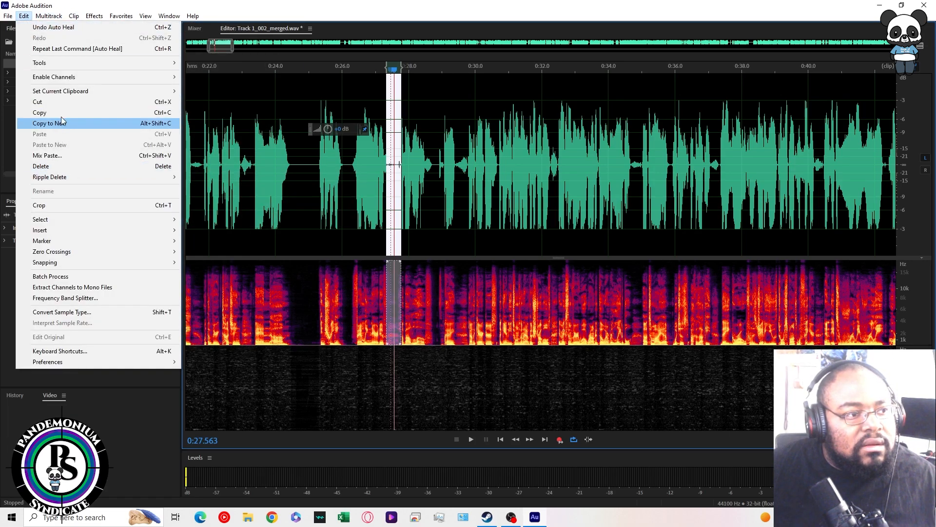
{"action": "mouse_move", "coordinate": [81, 95]}
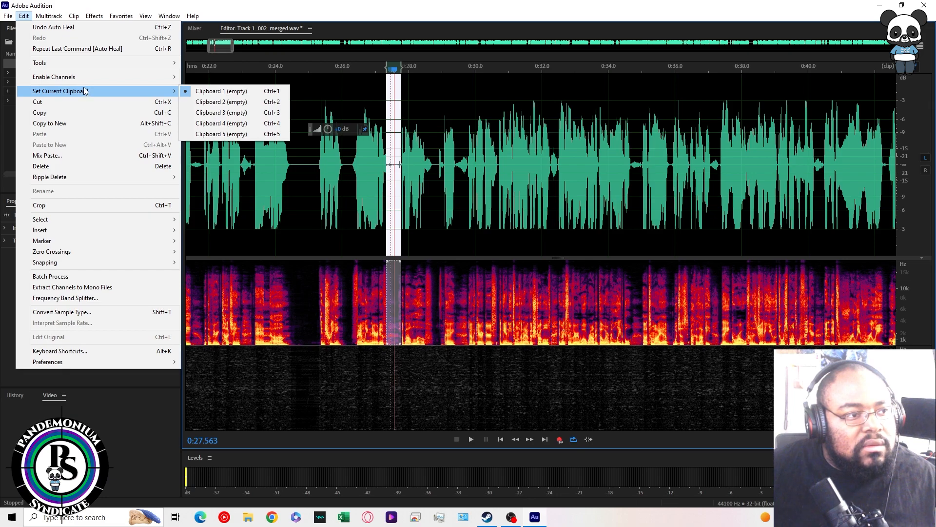
{"action": "mouse_move", "coordinate": [84, 66]}
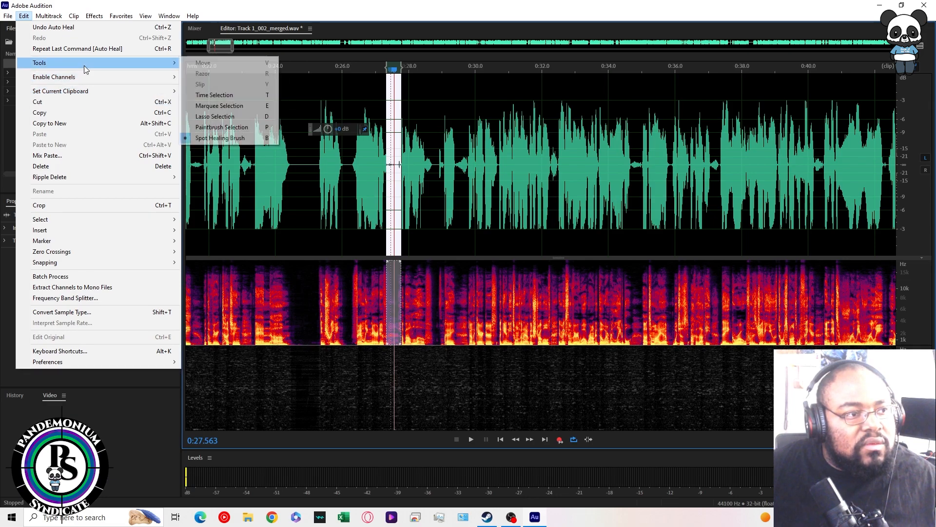
{"action": "left_click", "coordinate": [221, 138]}
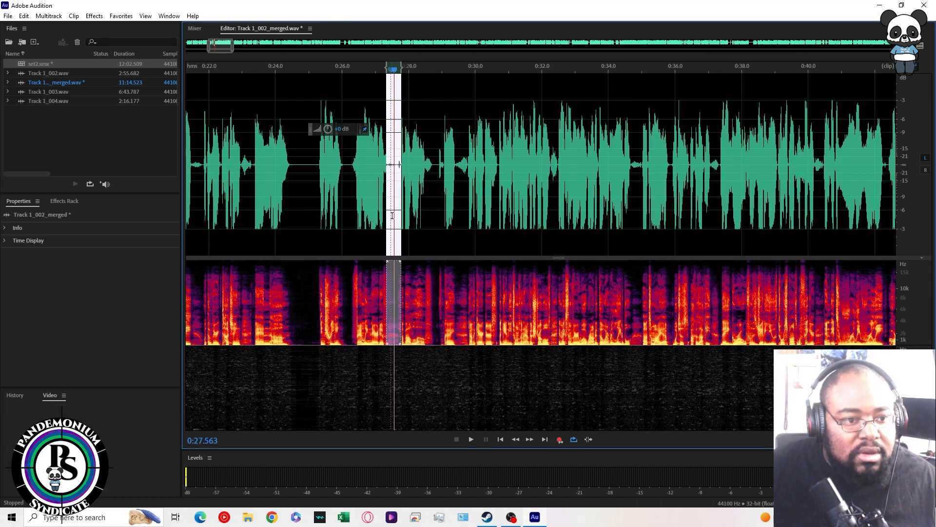
{"action": "left_click", "coordinate": [378, 180]}
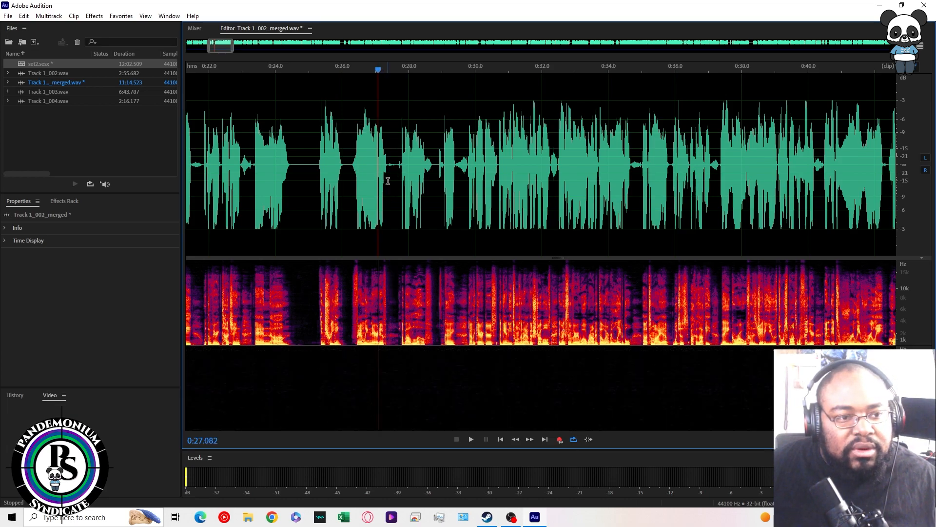
{"action": "mouse_move", "coordinate": [390, 278]}
{"action": "left_mouse_down"}
{"action": "mouse_move", "coordinate": [391, 419]}
{"action": "mouse_move", "coordinate": [399, 276]}
{"action": "mouse_move", "coordinate": [389, 331]}
{"action": "left_mouse_up"}
{"action": "mouse_move", "coordinate": [387, 292]}
{"action": "left_mouse_down"}
{"action": "mouse_move", "coordinate": [394, 266]}
{"action": "mouse_move", "coordinate": [401, 273]}
{"action": "mouse_move", "coordinate": [385, 266]}
{"action": "mouse_move", "coordinate": [384, 299]}
{"action": "left_mouse_up"}
{"action": "mouse_move", "coordinate": [390, 345]}
{"action": "left_mouse_down"}
{"action": "mouse_move", "coordinate": [406, 337]}
{"action": "mouse_move", "coordinate": [406, 271]}
{"action": "mouse_move", "coordinate": [394, 263]}
{"action": "mouse_move", "coordinate": [394, 272]}
{"action": "left_mouse_up"}
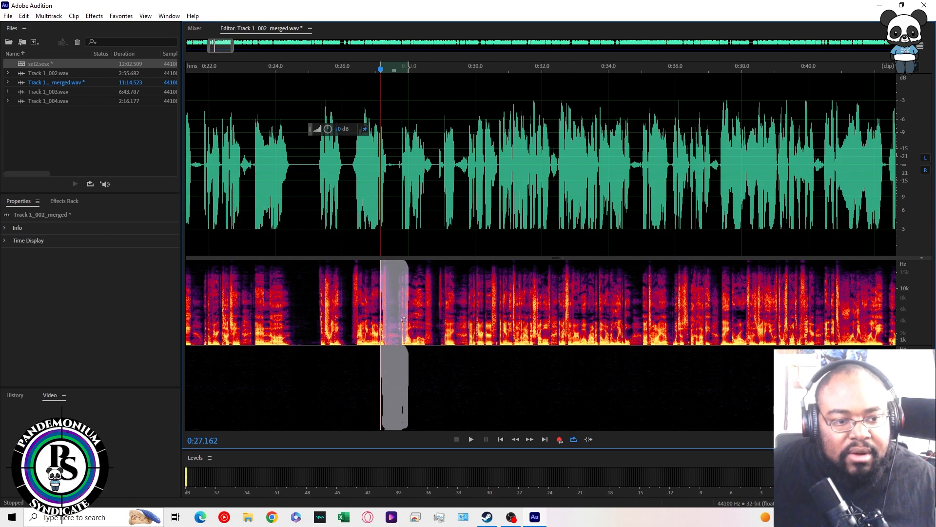
- Finish healing the pause near 0:27.5 with the Spot Healing Brush and play back from about 0:27 to check it
{"action": "left_click_drag", "start_coordinate": [399, 336], "coordinate": [386, 344]}
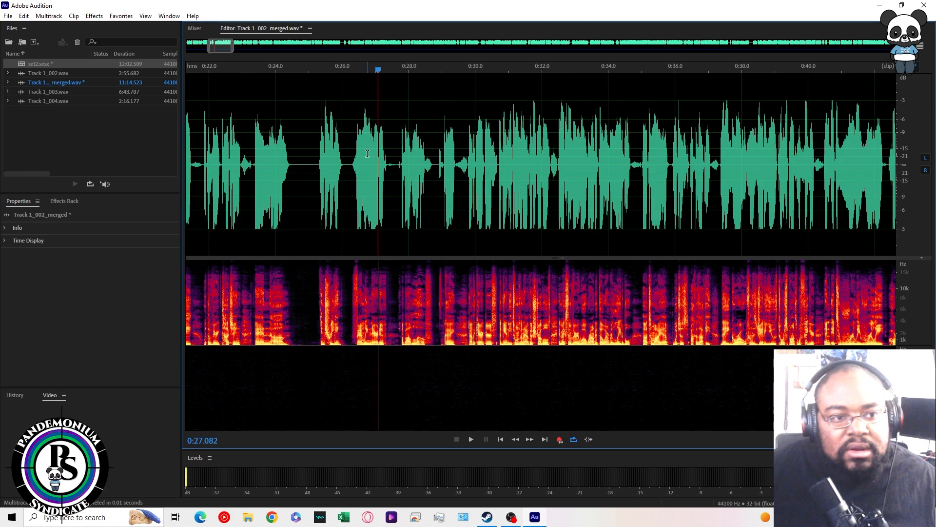
{"action": "key", "text": "space"}
{"action": "key", "text": "space"}
{"action": "key", "text": "space"}
{"action": "left_click", "coordinate": [375, 69]}
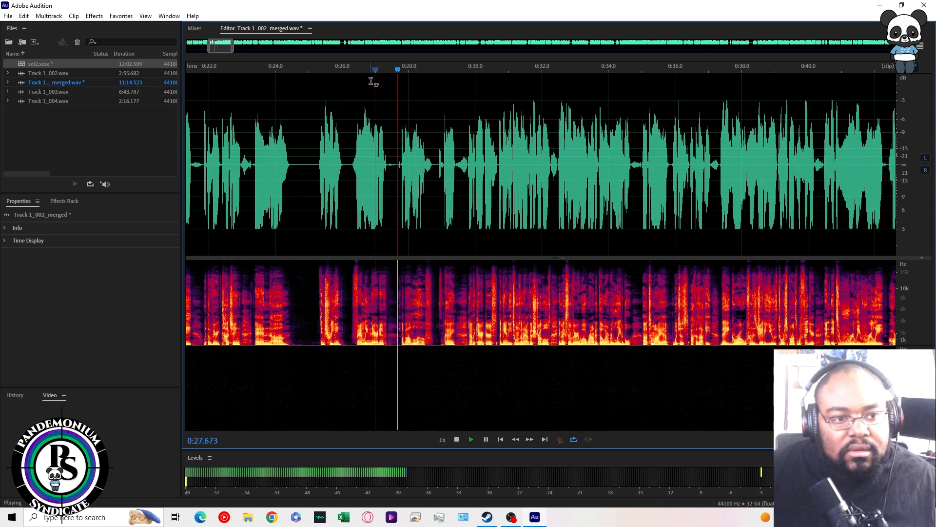
{"action": "key", "text": "space"}
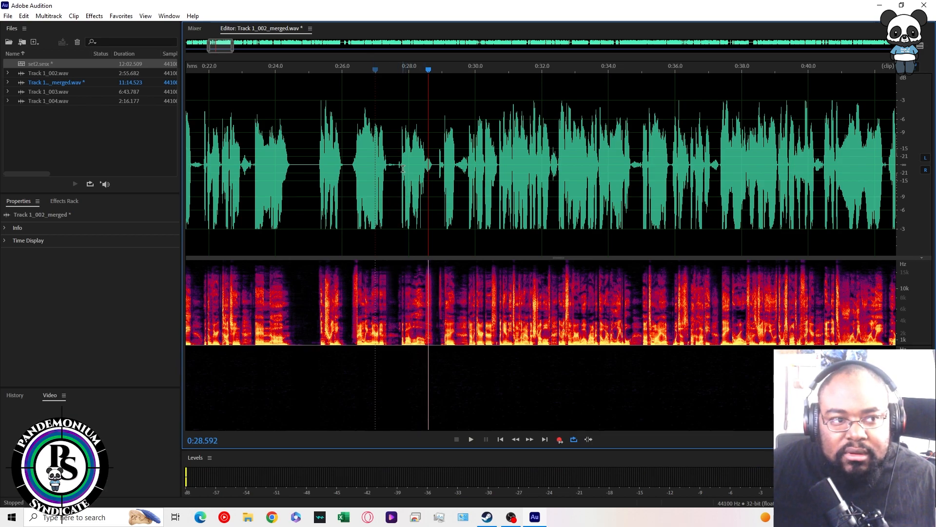
- Select the pause between about 0:27.3 and 0:27.7 and auto-heal the selection
{"action": "left_click", "coordinate": [95, 16]}
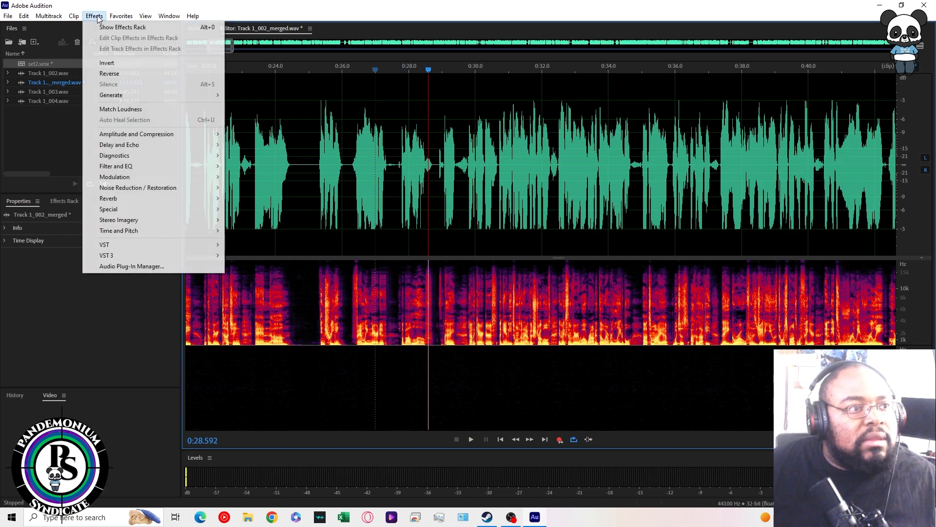
{"action": "mouse_move", "coordinate": [75, 18]}
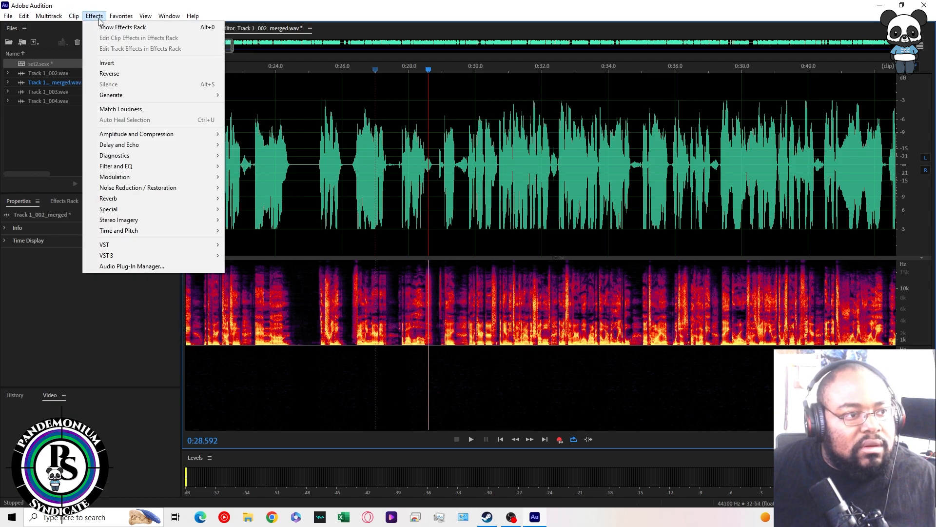
{"action": "mouse_move", "coordinate": [135, 97]}
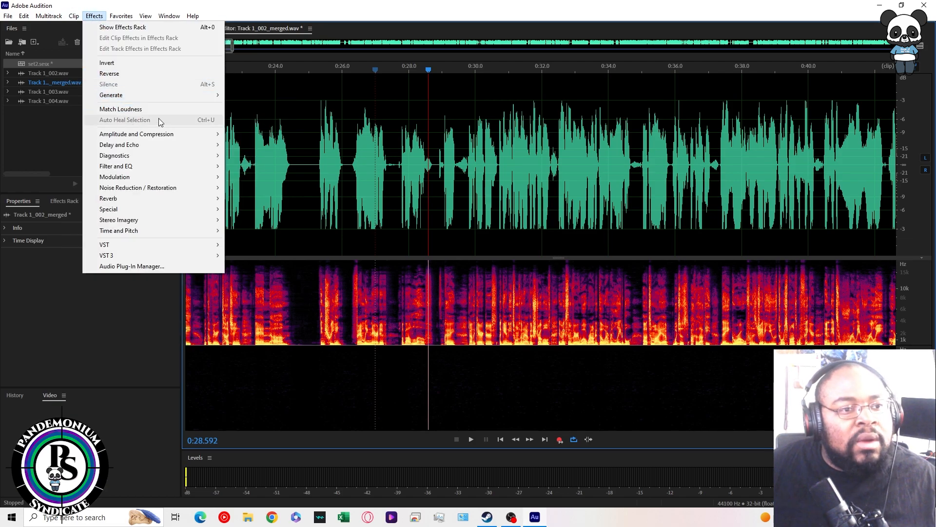
{"action": "left_click", "coordinate": [386, 191]}
{"action": "left_click_drag", "start_coordinate": [386, 163], "coordinate": [399, 165]}
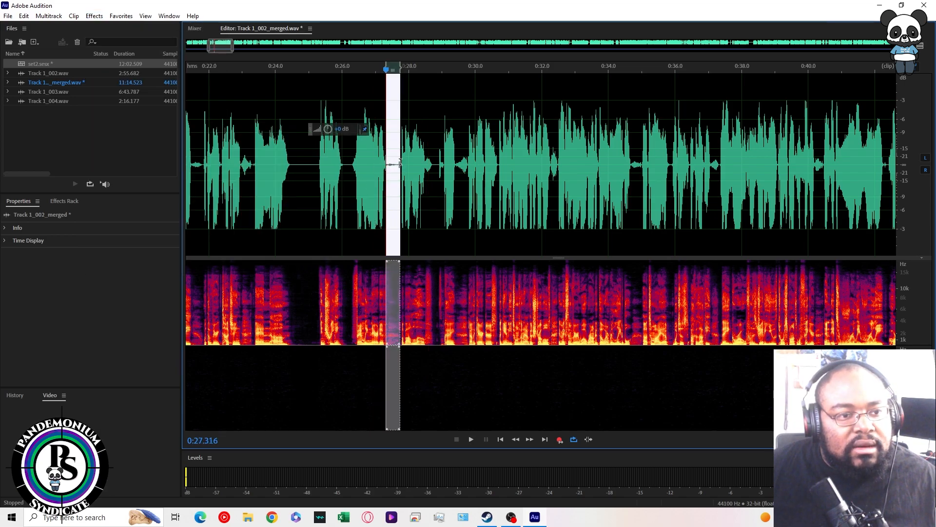
{"action": "left_click", "coordinate": [94, 16]}
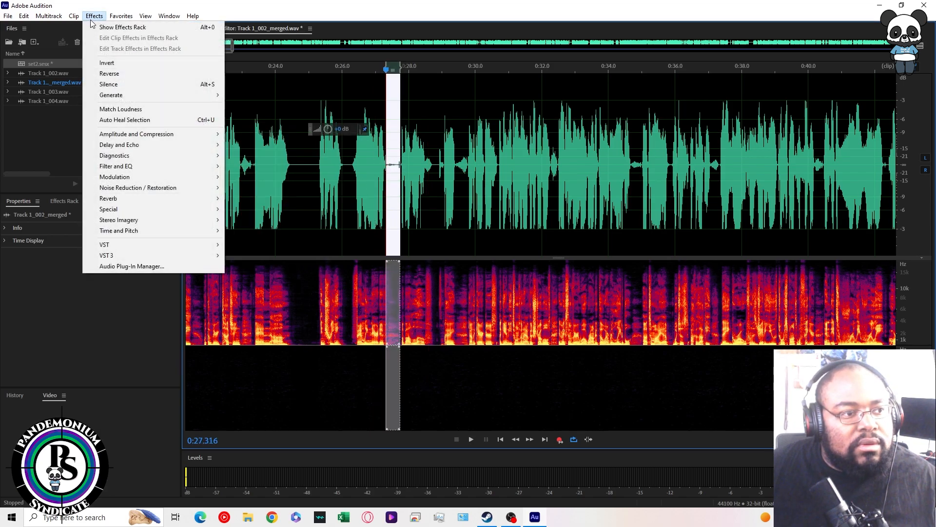
{"action": "left_click", "coordinate": [132, 121]}
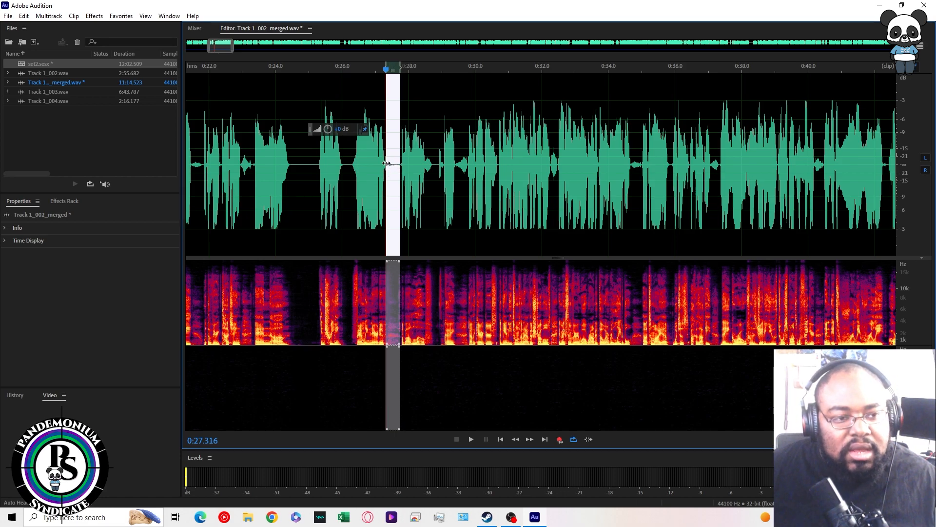
- Play back the healed pause, and listen to the passage from about 0:27.2 to 0:28.7
{"action": "key", "text": "space"}
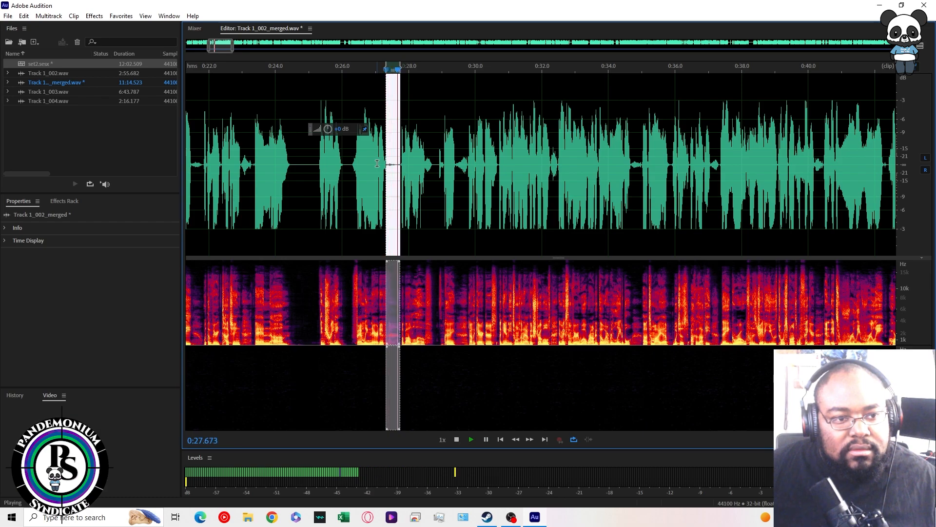
{"action": "left_click", "coordinate": [378, 156]}
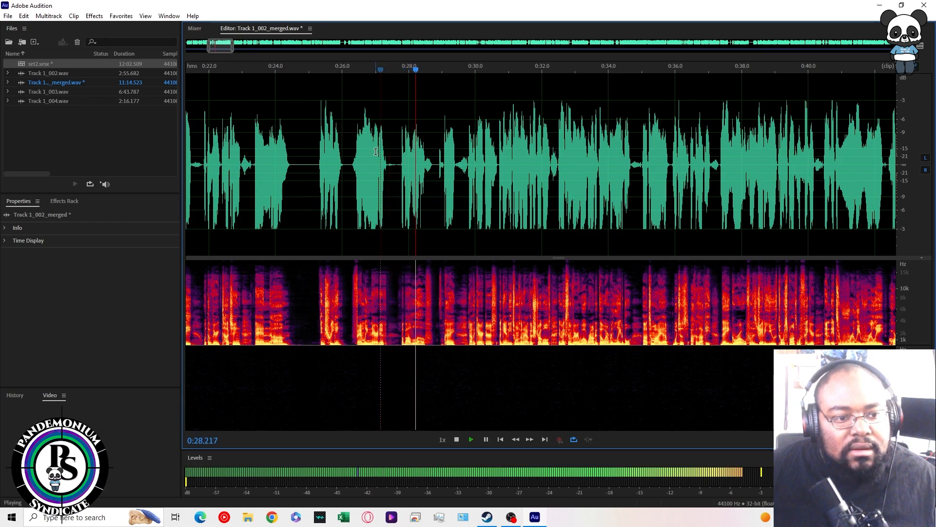
{"action": "key", "text": "space"}
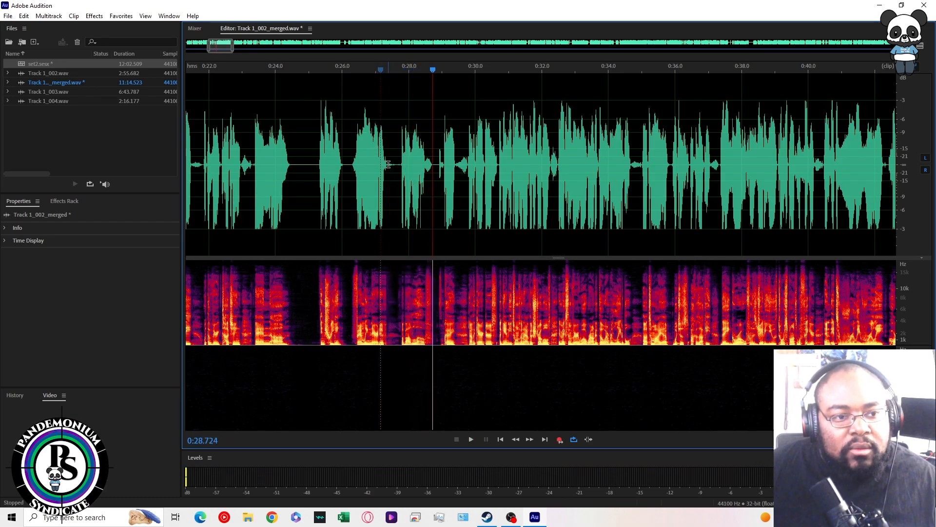
- Lower the volume of the pause between about 0:27.3 and 0:27.8 and play back from about 0:26.4 to check it
{"action": "left_click_drag", "start_coordinate": [387, 165], "coordinate": [401, 167]}
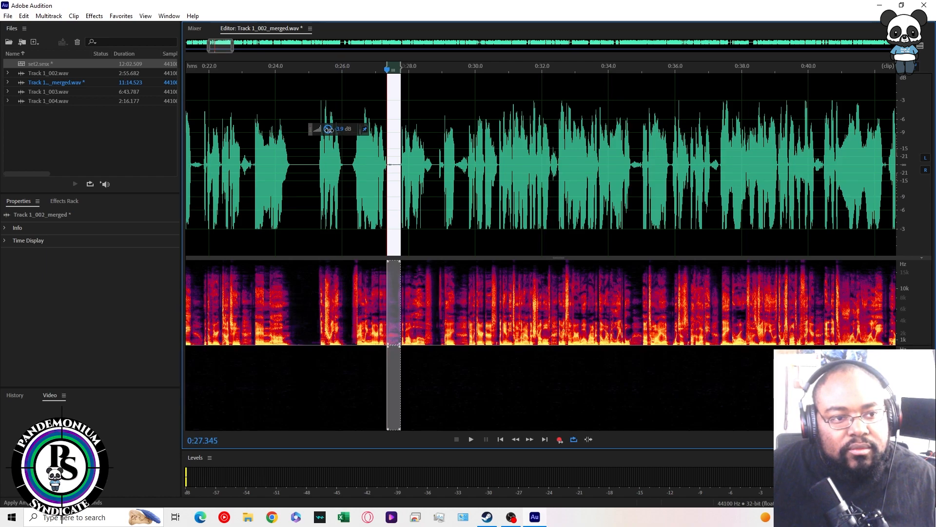
{"action": "left_click_drag", "start_coordinate": [320, 129], "coordinate": [323, 146]}
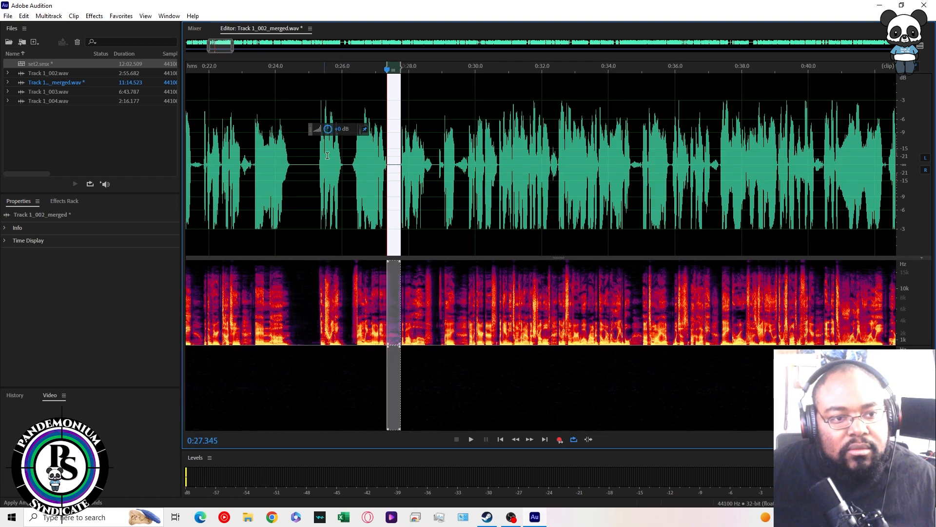
{"action": "left_click", "coordinate": [355, 158]}
{"action": "key", "text": "space"}
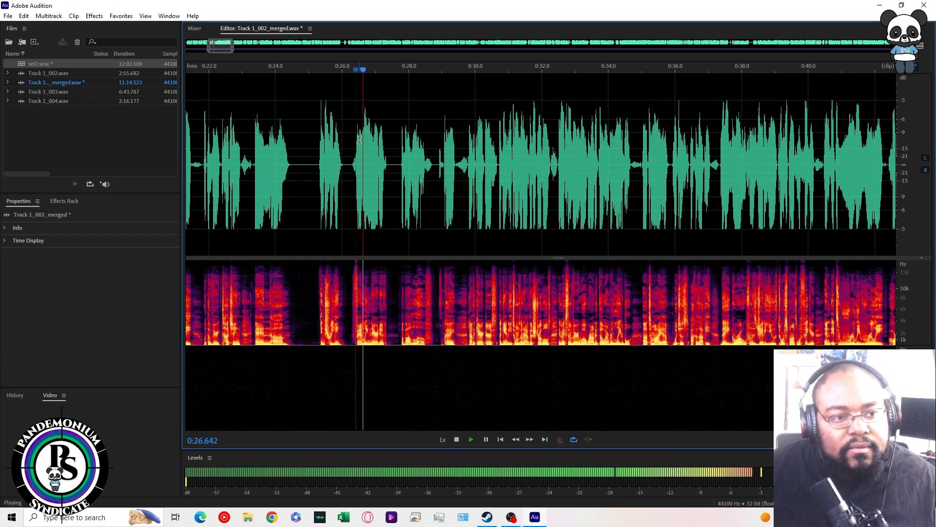
{"action": "key", "text": "space"}
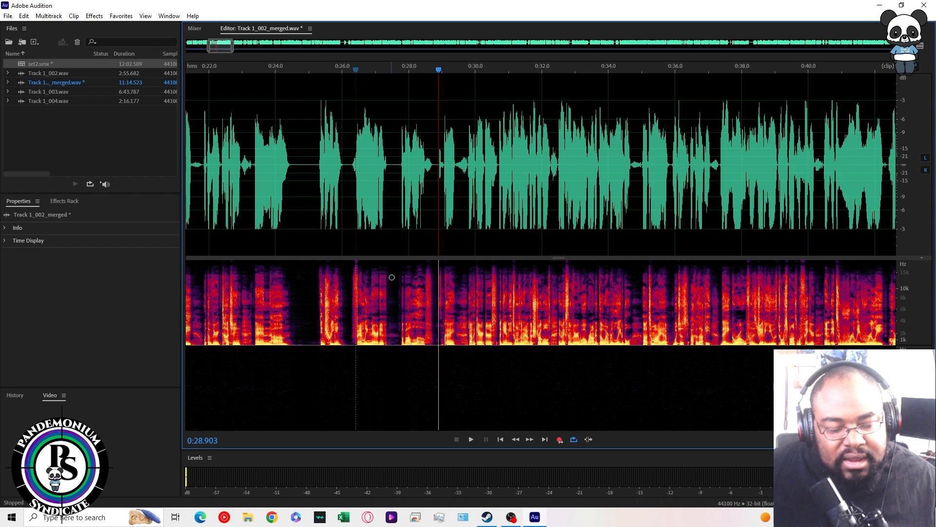
- Reduce the pause between about 0:27.3 and 0:27.8 by about 40 dB and auto-heal a small spot near 0:28.4
{"action": "left_click_drag", "start_coordinate": [386, 164], "coordinate": [401, 165]}
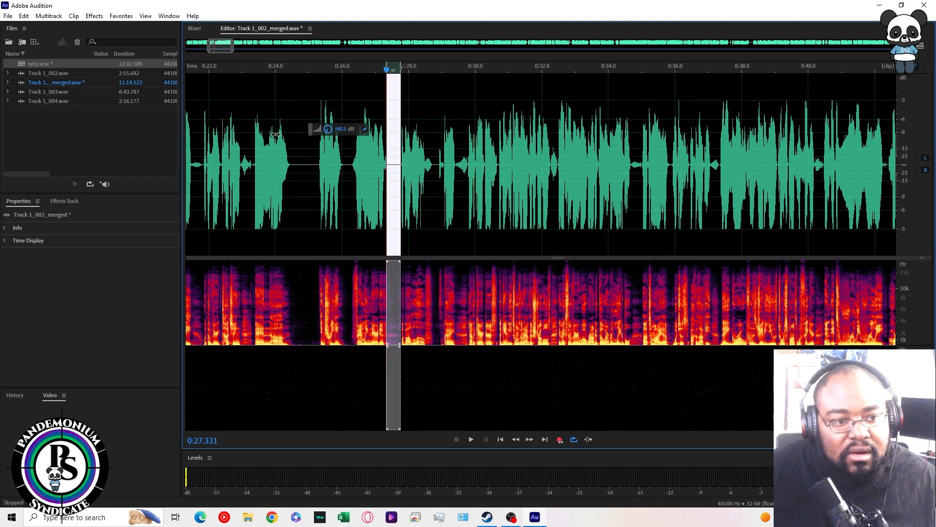
{"action": "key", "text": "ctrl+u"}
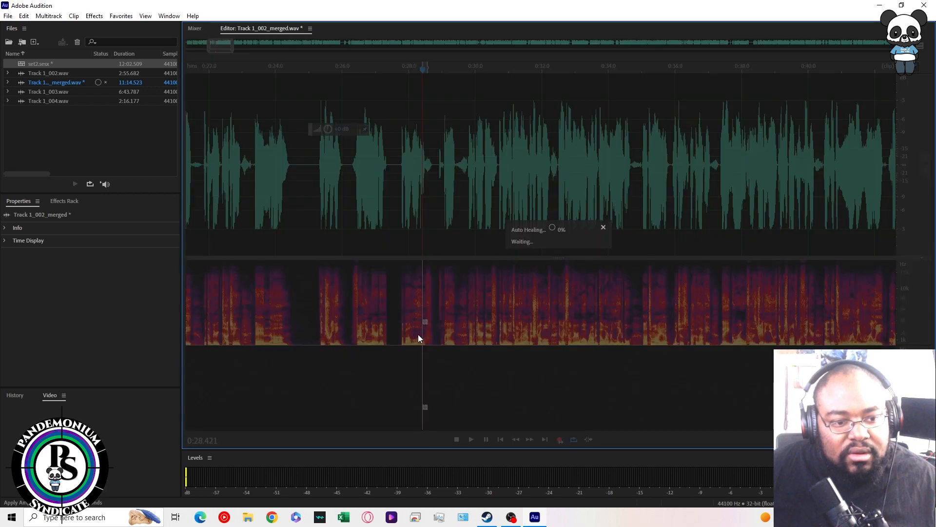
{"action": "left_click", "coordinate": [342, 335]}
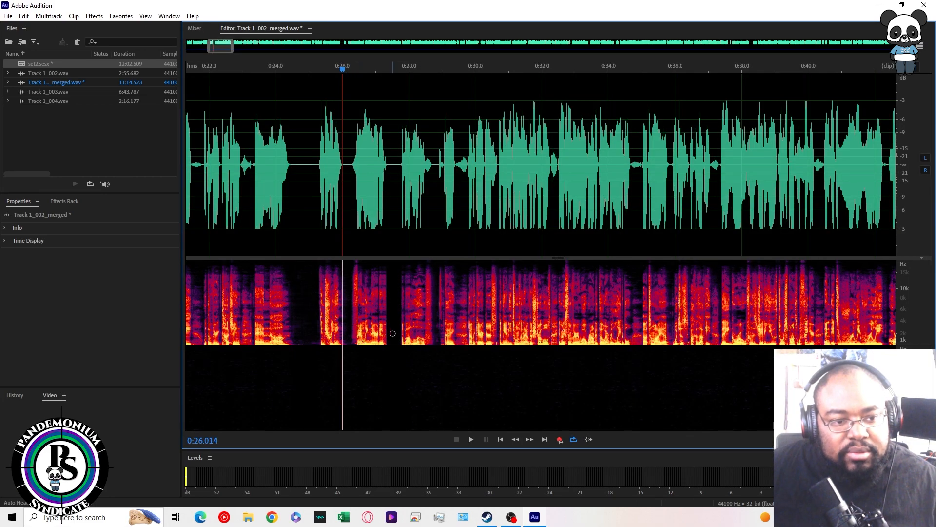
- Play back the passage from 0:26 to about 0:29.3 to listen for remaining noise in the pauses
{"action": "key", "text": "space"}
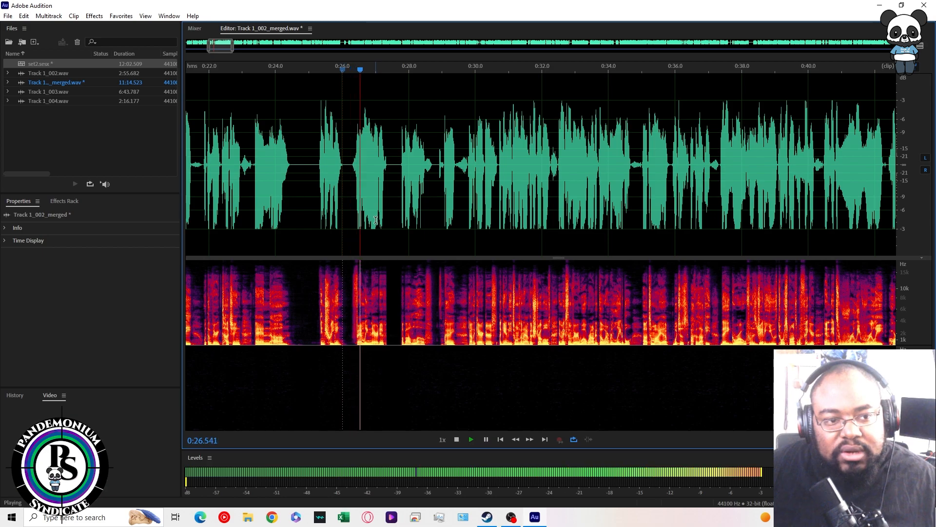
{"action": "key", "text": "space"}
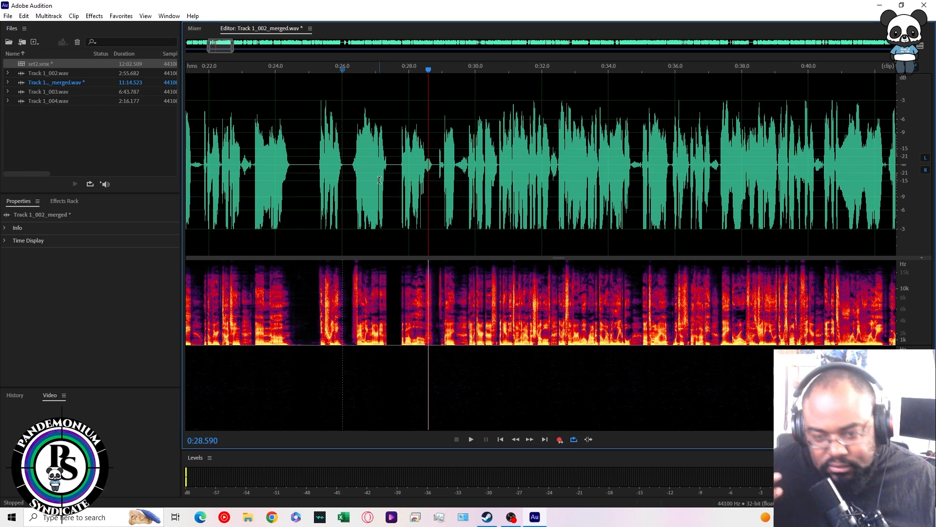
{"action": "key", "text": "space"}
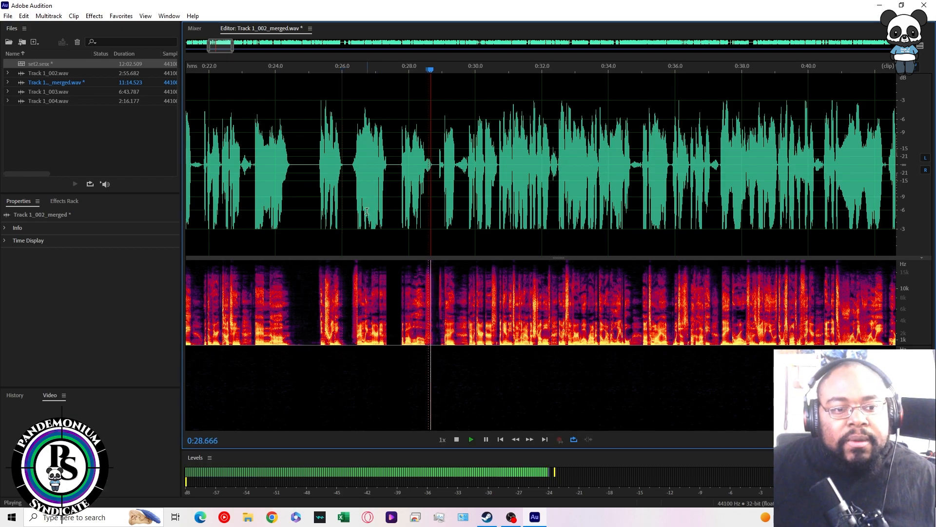
{"action": "key", "text": "space"}
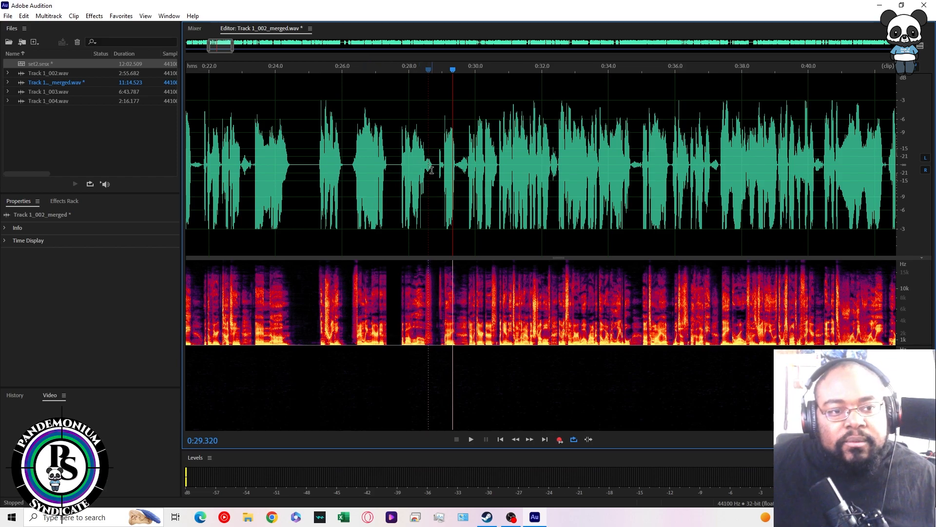
- Auto-heal the leftover sound between about 0:28.7 and 0:29.05, play it back, and clear the time selection
{"action": "left_click_drag", "start_coordinate": [432, 170], "coordinate": [443, 168]}
{"action": "key", "text": "space"}
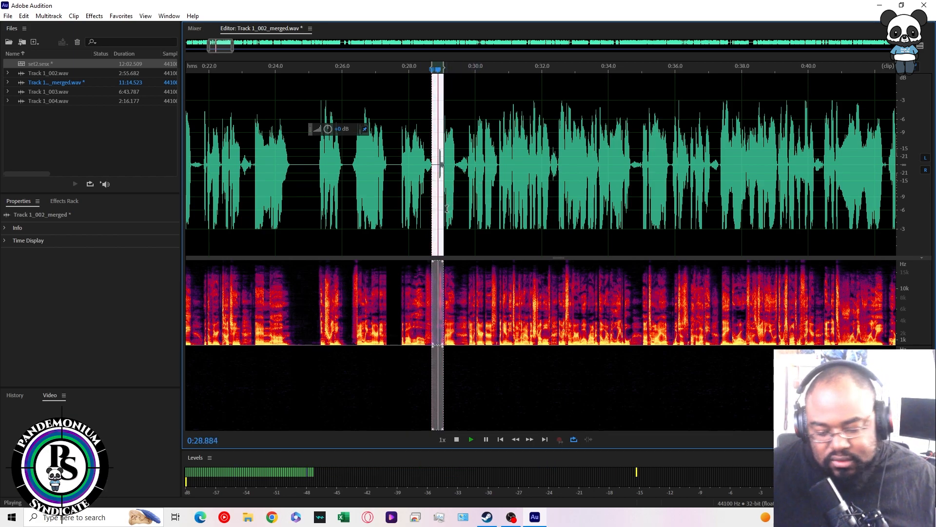
{"action": "key", "text": "ctrl+u"}
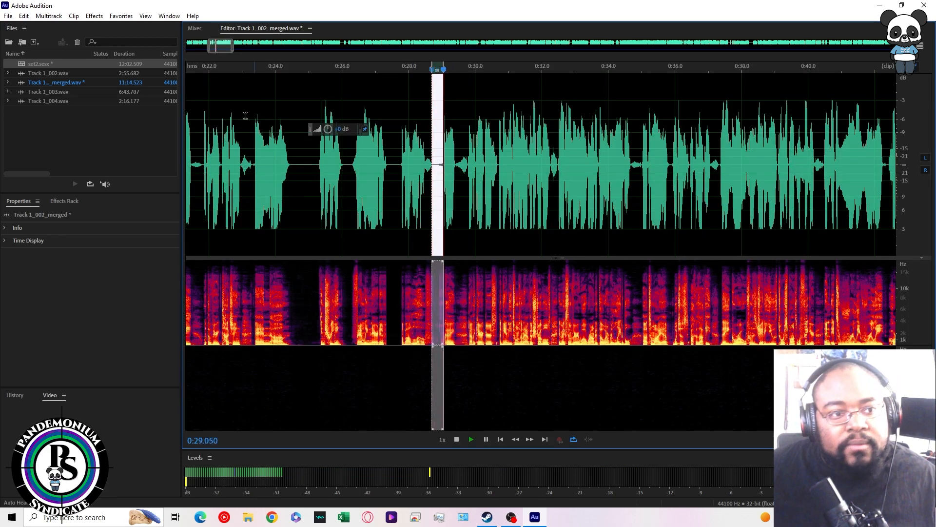
{"action": "key", "text": "space"}
{"action": "left_click", "coordinate": [454, 194]}
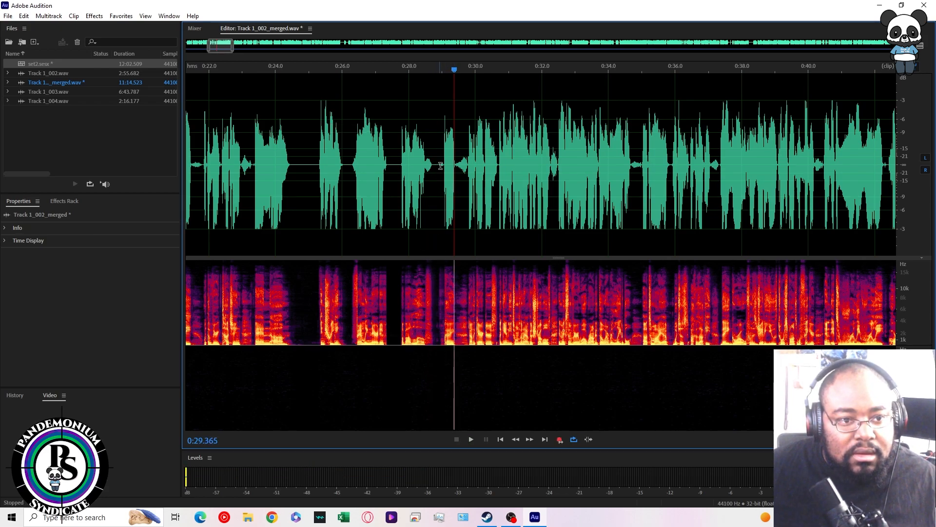
- Paint over the gap near 0:28.9 with the Spot Healing Brush and lower the volume between about 0:28.8 and 0:29.1
{"action": "left_click_drag", "start_coordinate": [439, 273], "coordinate": [435, 338]}
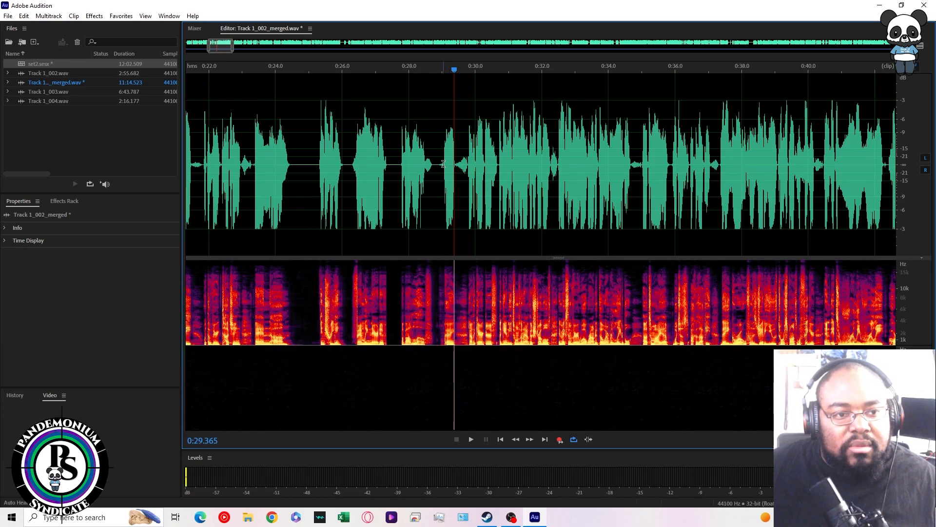
{"action": "left_click_drag", "start_coordinate": [444, 164], "coordinate": [436, 164]}
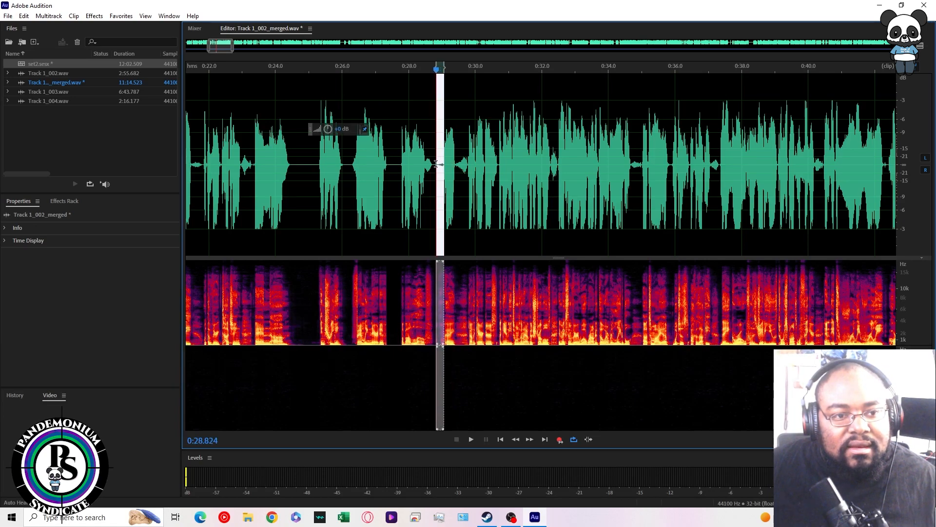
{"action": "left_click_drag", "start_coordinate": [341, 129], "coordinate": [322, 129]}
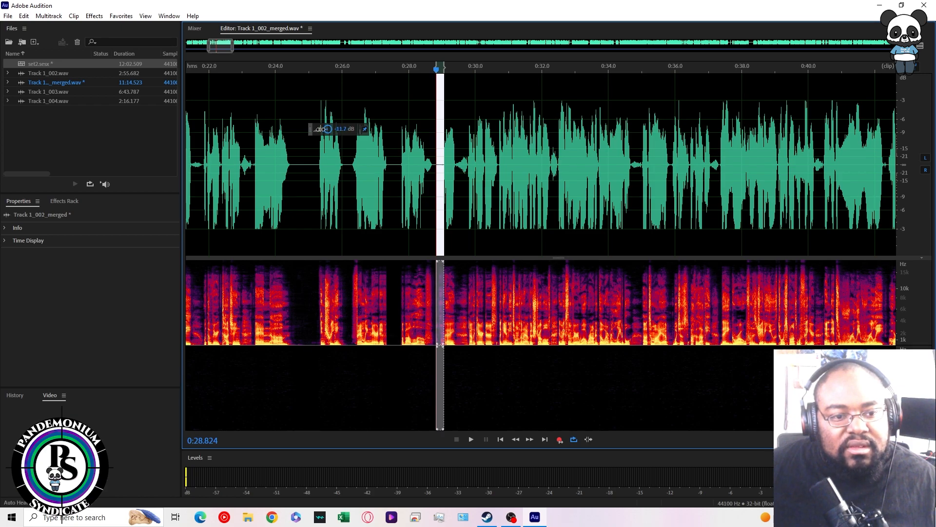
- Play back the cleaned pauses from about 0:28.2, and again from about 0:27.6 through 0:30.4
{"action": "left_click", "coordinate": [401, 156]}
{"action": "key", "text": "space"}
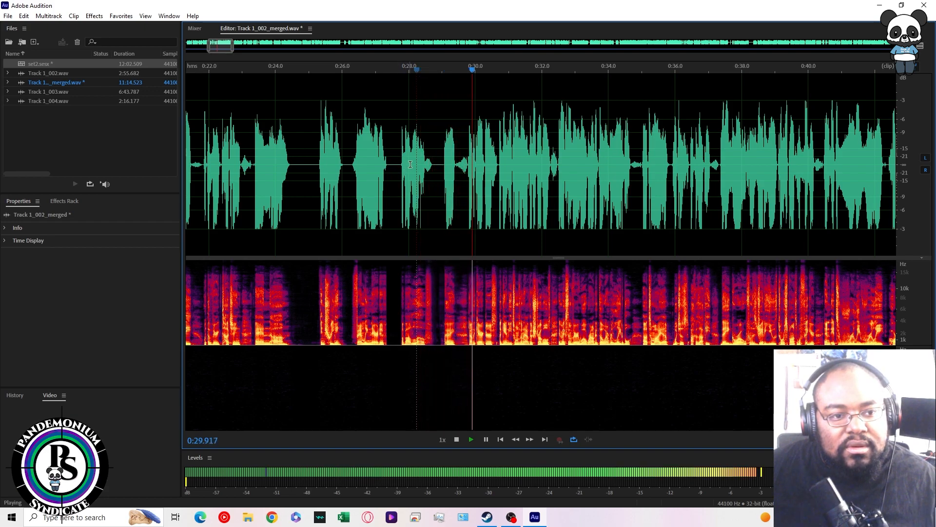
{"action": "left_click_drag", "start_coordinate": [412, 71], "coordinate": [396, 72]}
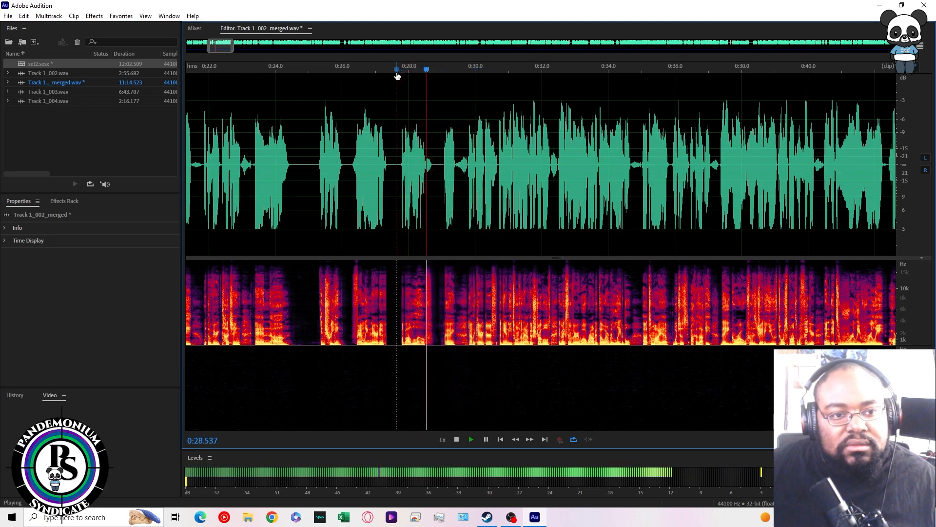
{"action": "key", "text": "space"}
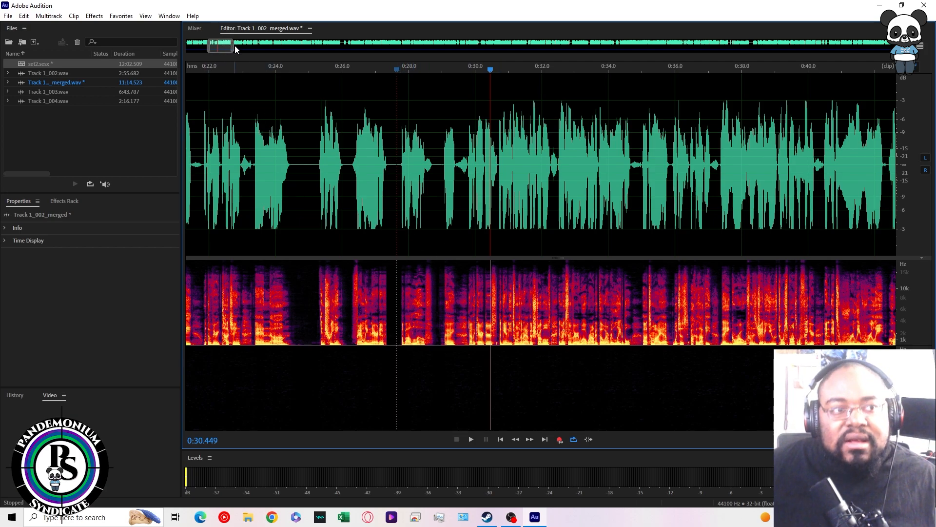
- Select the entire merged recording and open the Automatic Click Remover effect for it
{"action": "left_click_drag", "start_coordinate": [233, 46], "coordinate": [243, 92]}
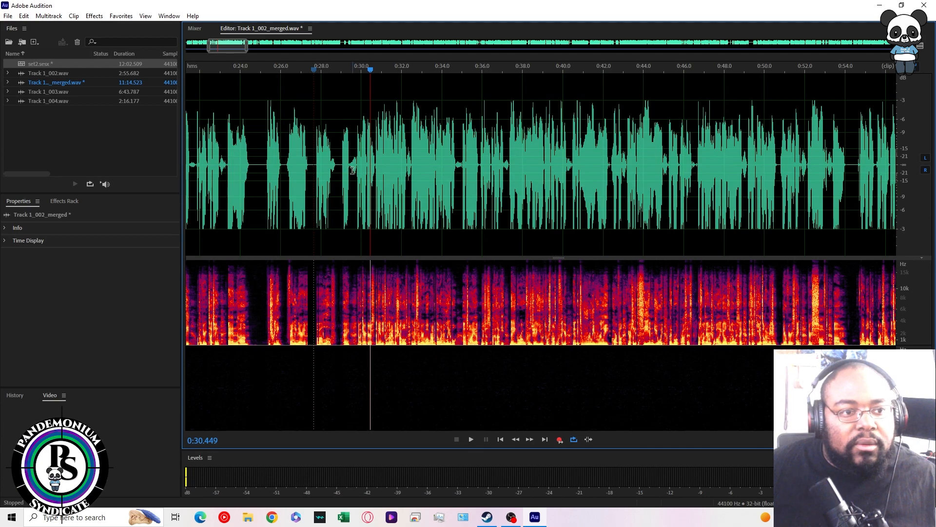
{"action": "key", "text": "ctrl+a"}
{"action": "left_click", "coordinate": [94, 15]}
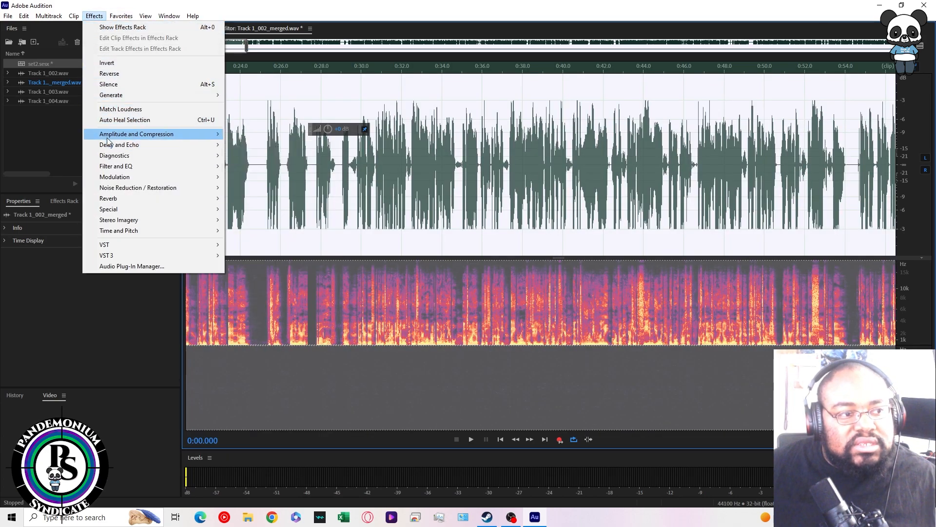
{"action": "mouse_move", "coordinate": [116, 155]}
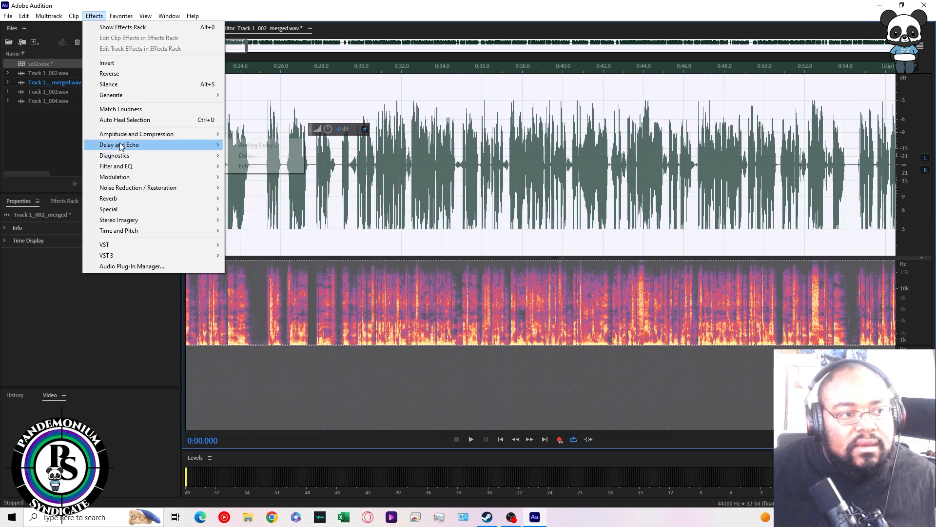
{"action": "mouse_move", "coordinate": [122, 189]}
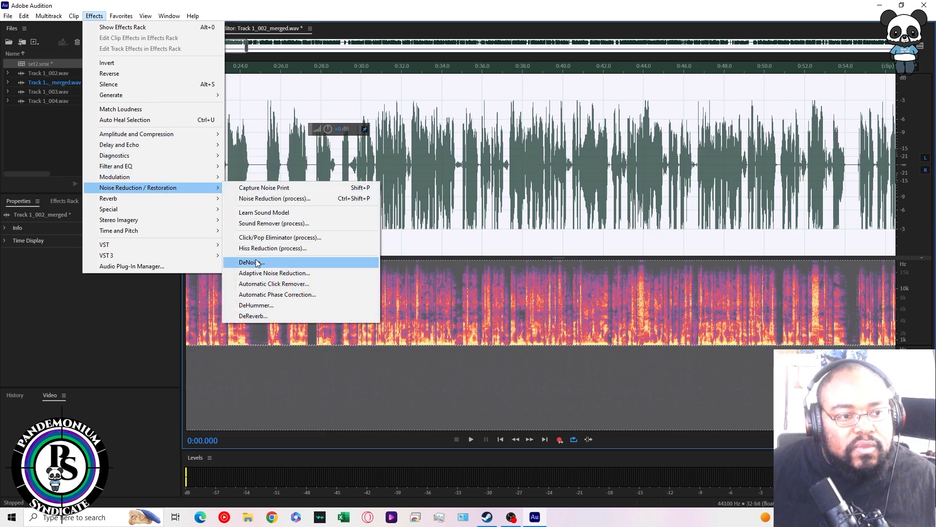
{"action": "left_click", "coordinate": [274, 284]}
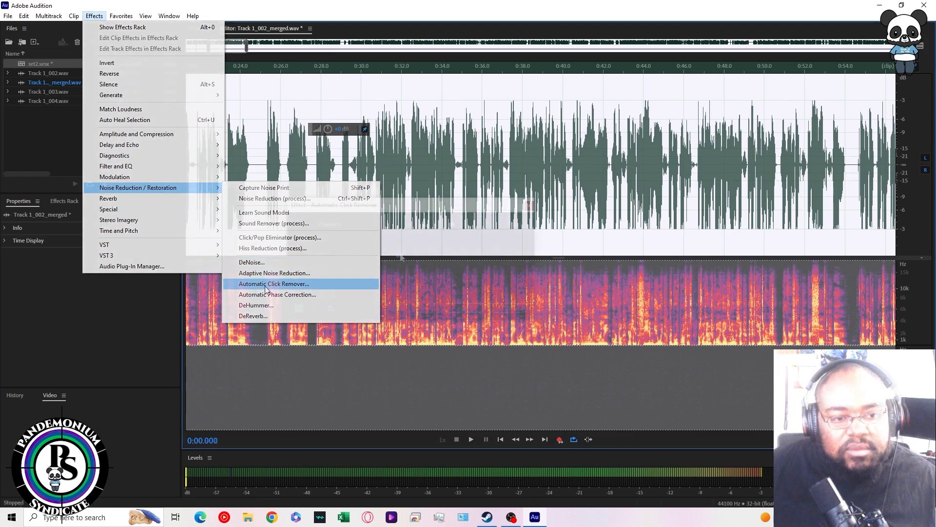
- Try click-removal thresholds of 13.10 and 78.07, the Heavy Reduction preset, and Light Reduction with threshold 9.70 during the preview
{"action": "left_click_drag", "start_coordinate": [377, 254], "coordinate": [357, 256]}
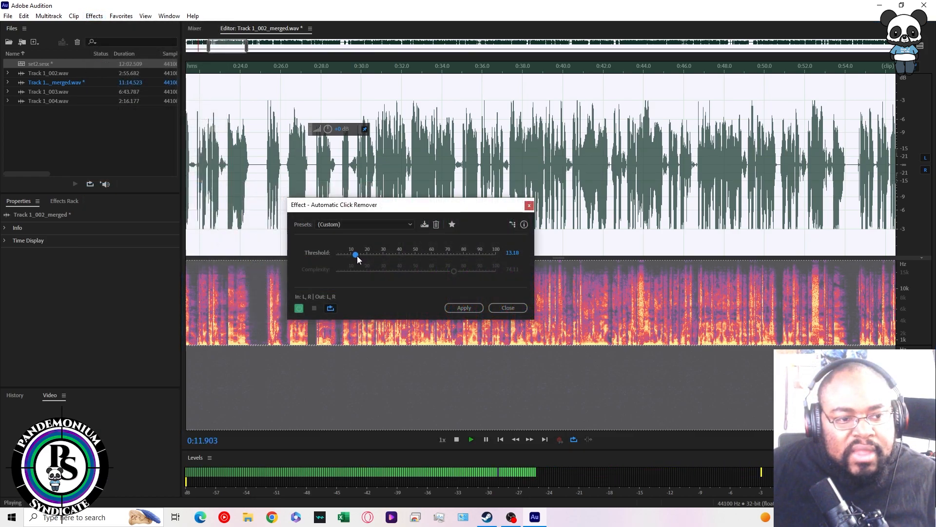
{"action": "left_click_drag", "start_coordinate": [419, 256], "coordinate": [461, 258]}
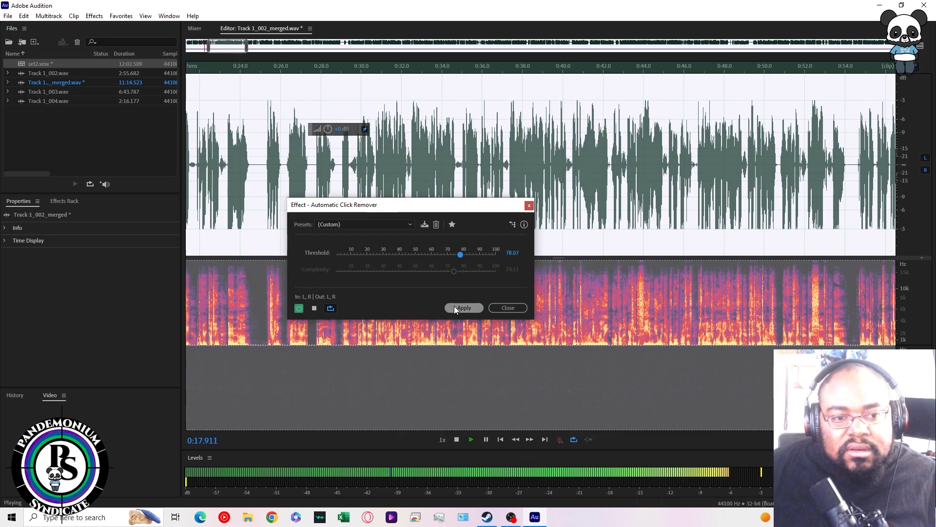
{"action": "left_click", "coordinate": [410, 224]}
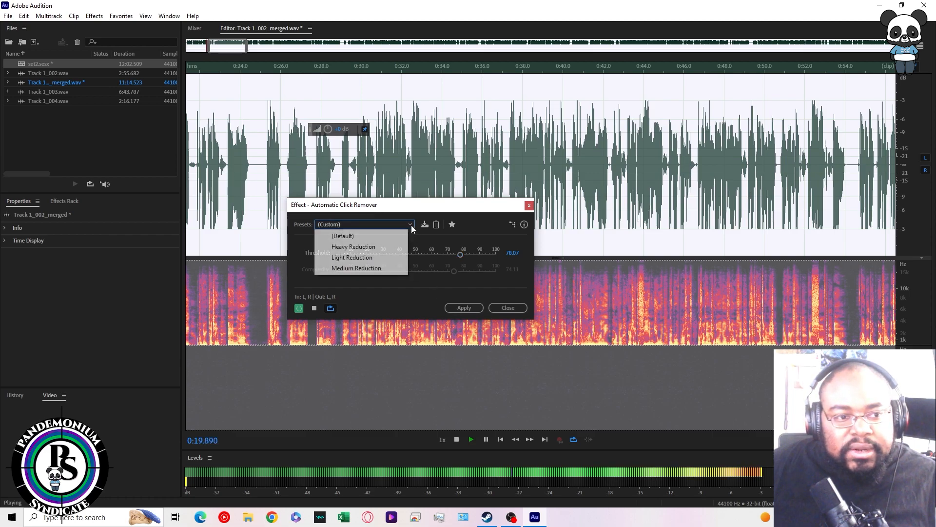
{"action": "left_click", "coordinate": [353, 247]}
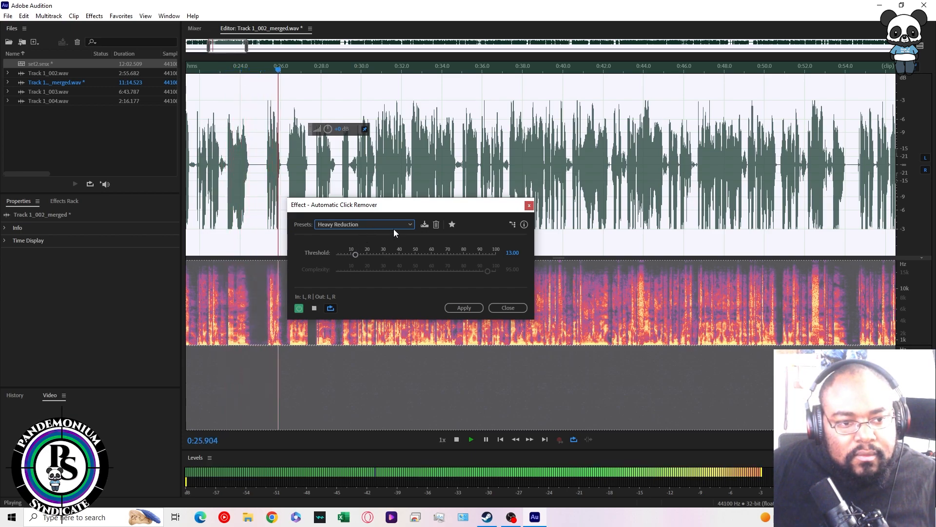
{"action": "left_click", "coordinate": [396, 223]}
{"action": "left_click", "coordinate": [343, 257]}
{"action": "mouse_move", "coordinate": [344, 255]}
{"action": "left_mouse_down"}
{"action": "mouse_move", "coordinate": [484, 253]}
{"action": "mouse_move", "coordinate": [349, 257]}
{"action": "left_mouse_up"}
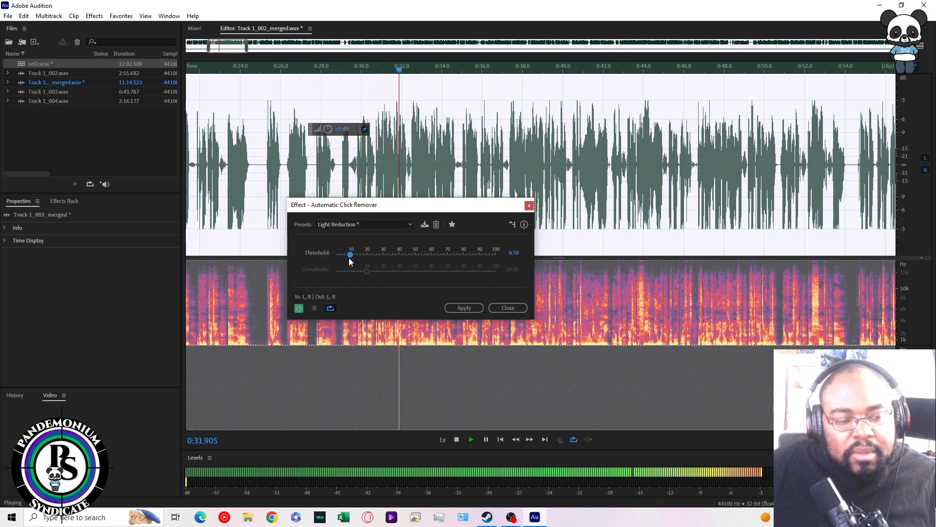
- Choose the Heavy Reduction preset, toggle the effect's power state during the preview, and apply the Automatic Click Remover to the whole recording
{"action": "left_click", "coordinate": [396, 226]}
{"action": "left_click", "coordinate": [344, 246]}
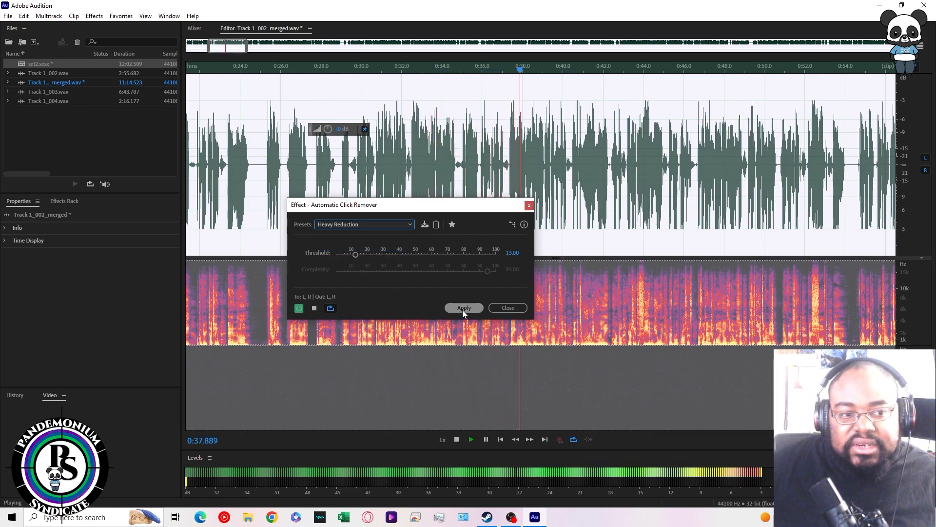
{"action": "left_click", "coordinate": [299, 308]}
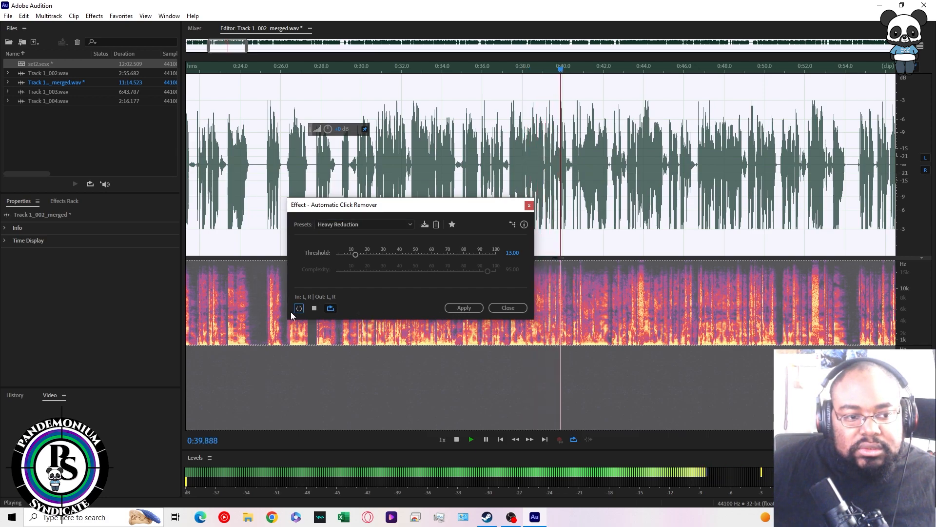
{"action": "left_click", "coordinate": [465, 308]}
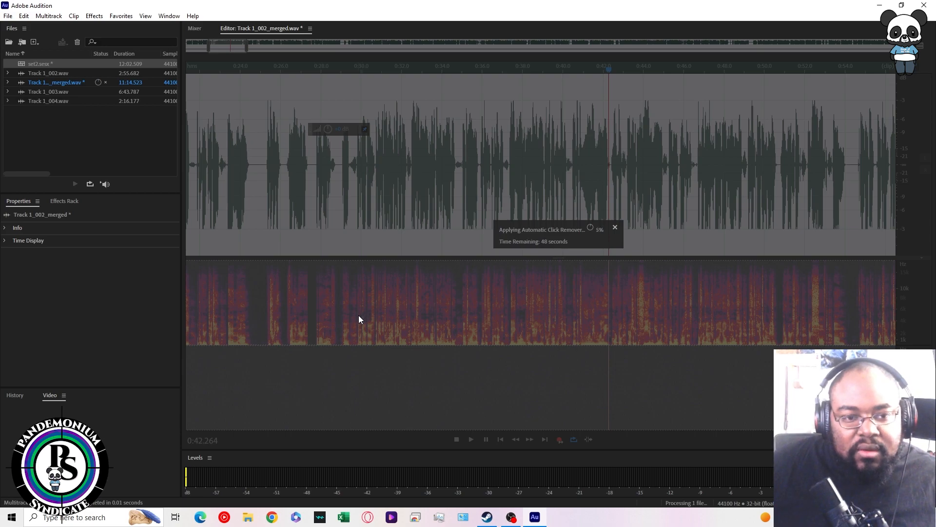
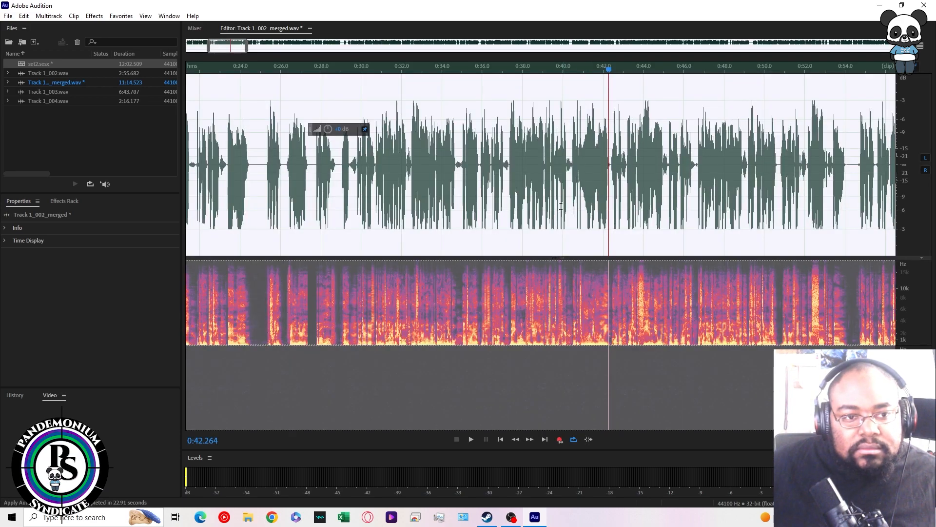
- Play back the processed recording from about 0:29.9 to 0:44.2, clearing the full selection along the way
{"action": "left_click", "coordinate": [359, 71]}
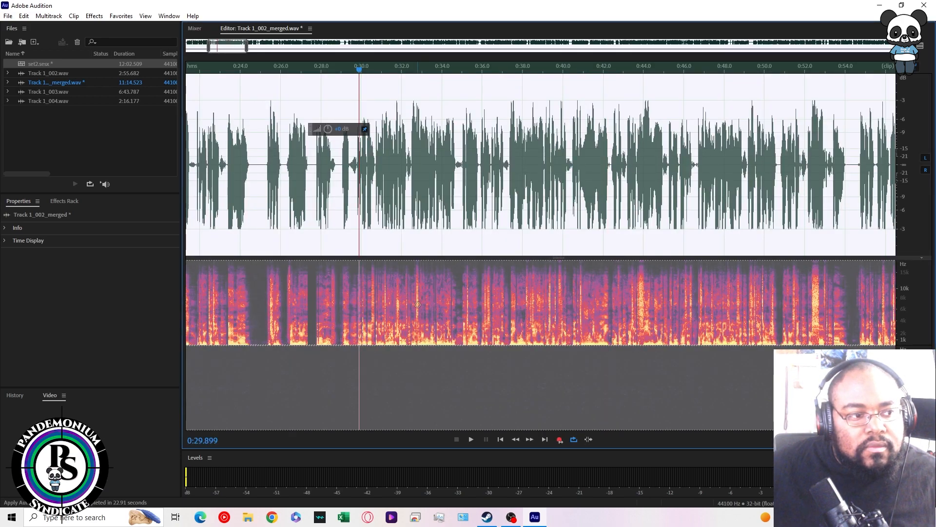
{"action": "key", "text": "space"}
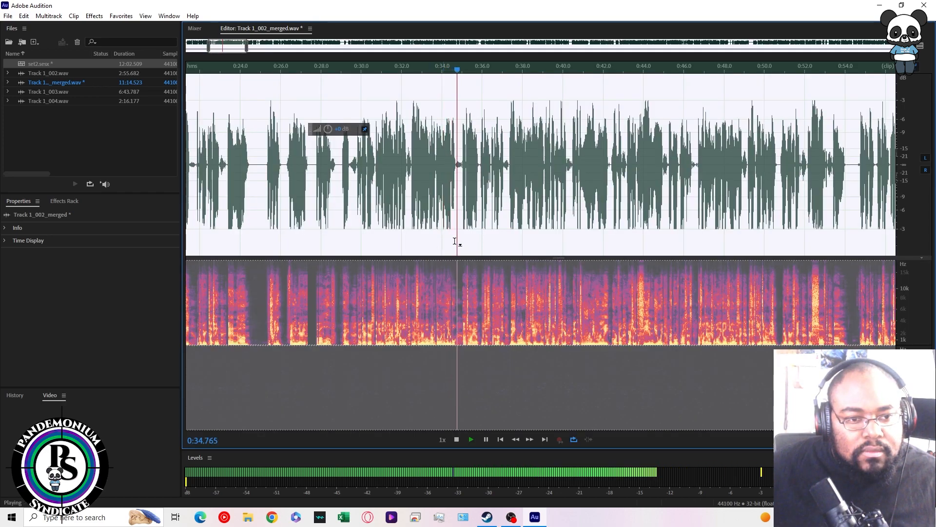
{"action": "left_click", "coordinate": [486, 221]}
{"action": "scroll", "coordinate": [487, 221], "scroll_direction": "up", "scroll_amount": 3}
{"action": "scroll", "coordinate": [486, 222], "scroll_direction": "up", "scroll_amount": 4}
{"action": "scroll", "coordinate": [548, 241], "scroll_direction": "down", "scroll_amount": 3}
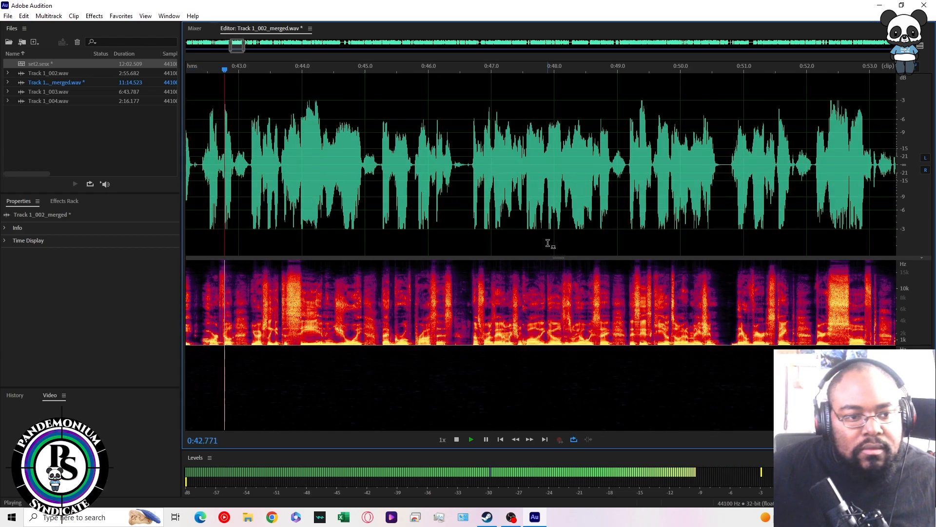
{"action": "key", "text": "space"}
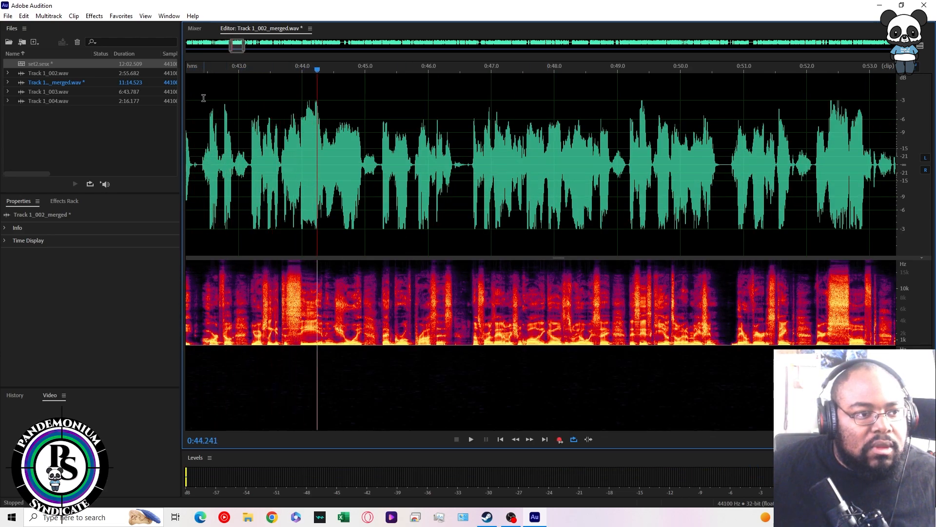
- Move back to about 0:40 and play the speech through to about 0:42.5
{"action": "left_click_drag", "start_coordinate": [188, 68], "coordinate": [361, 106]}
{"action": "key", "text": "space"}
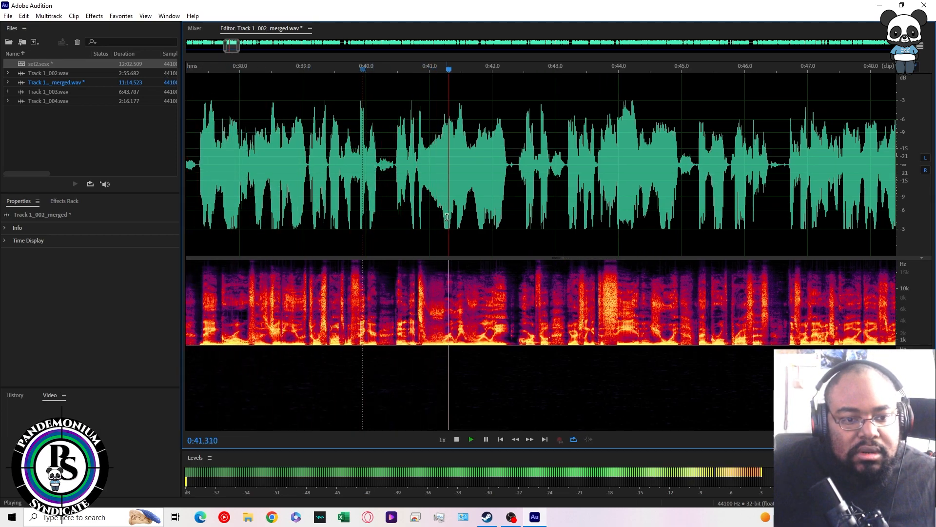
{"action": "key", "text": "space"}
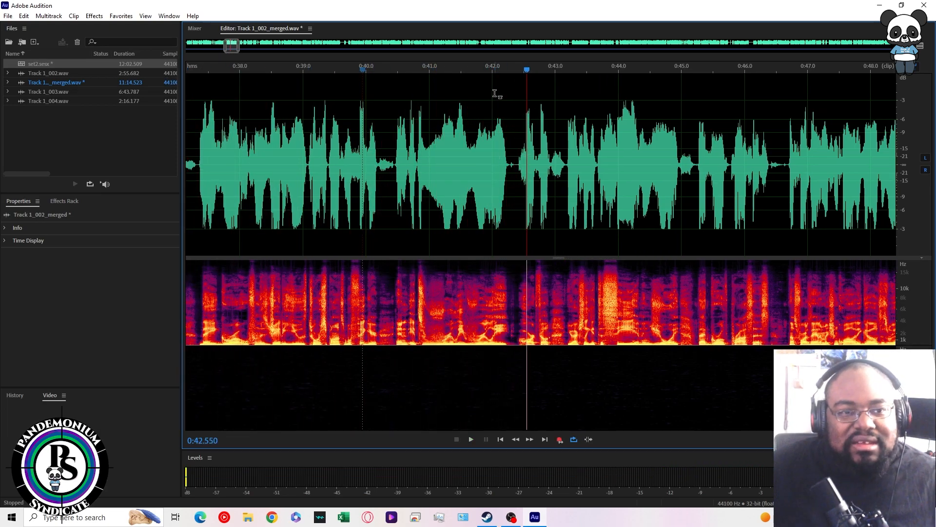
- Play back from about 0:42.1, select and audition the short pause between about 0:42.2 and 0:42.4, and clear the selection
{"action": "left_click", "coordinate": [498, 68]}
{"action": "key", "text": "space"}
{"action": "key", "text": "space"}
{"action": "left_click_drag", "start_coordinate": [508, 165], "coordinate": [516, 171]}
{"action": "key", "text": "space"}
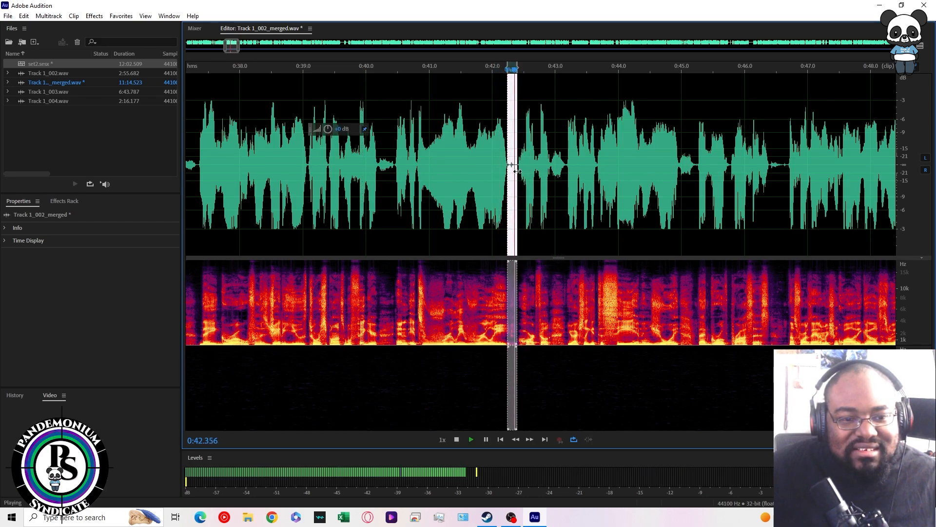
{"action": "left_click", "coordinate": [489, 89]}
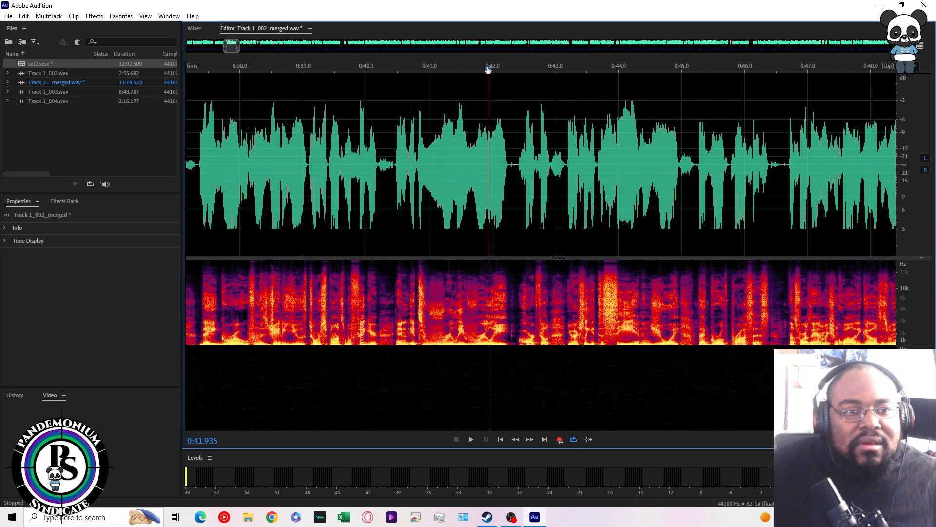
- Undo the last change and play back from about 0:34.1 to 0:39
{"action": "key", "text": "ctrl+z"}
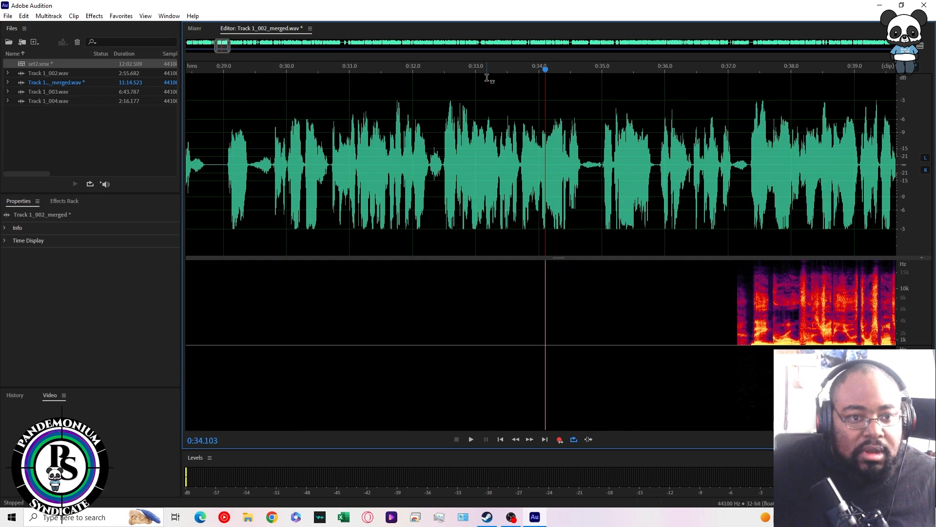
{"action": "key", "text": "space"}
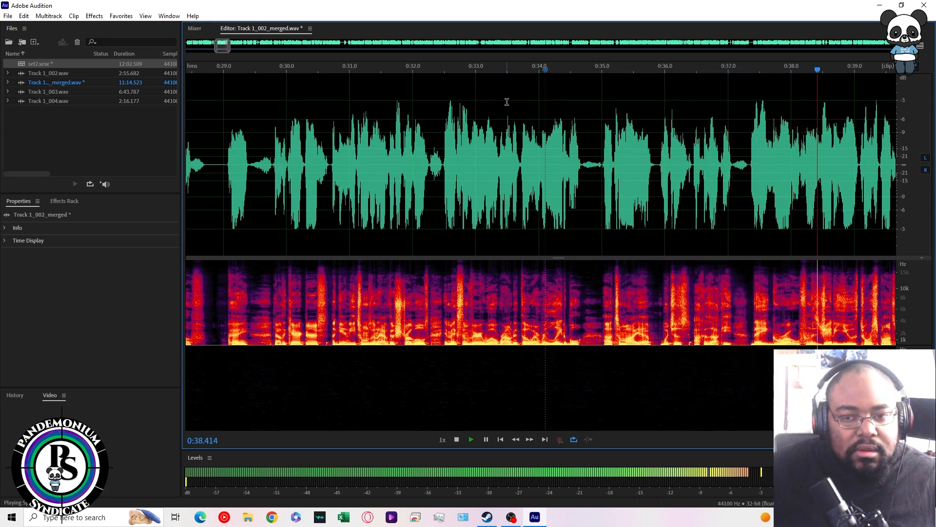
{"action": "key", "text": "space"}
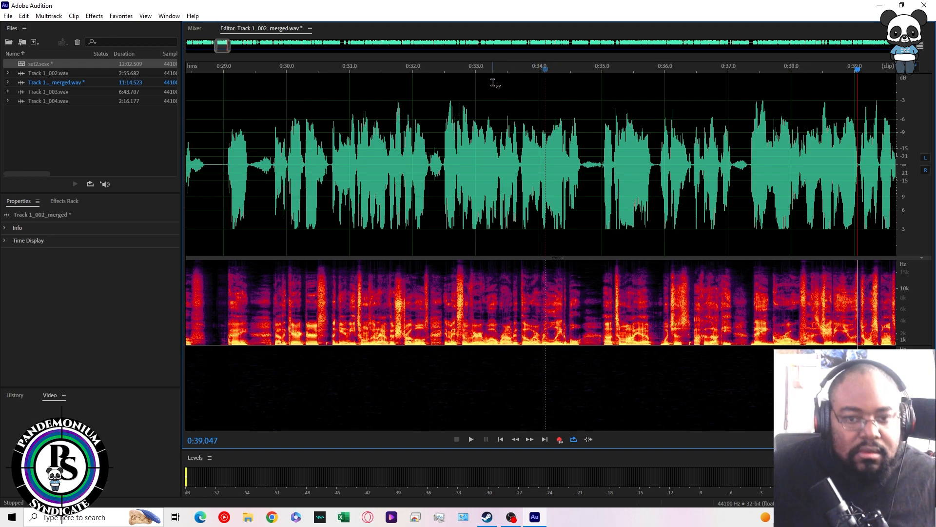
- Select the whole recording, clear the selection at about 0:32.8, and play back from there to about 0:37.8
{"action": "key", "text": "ctrl+a"}
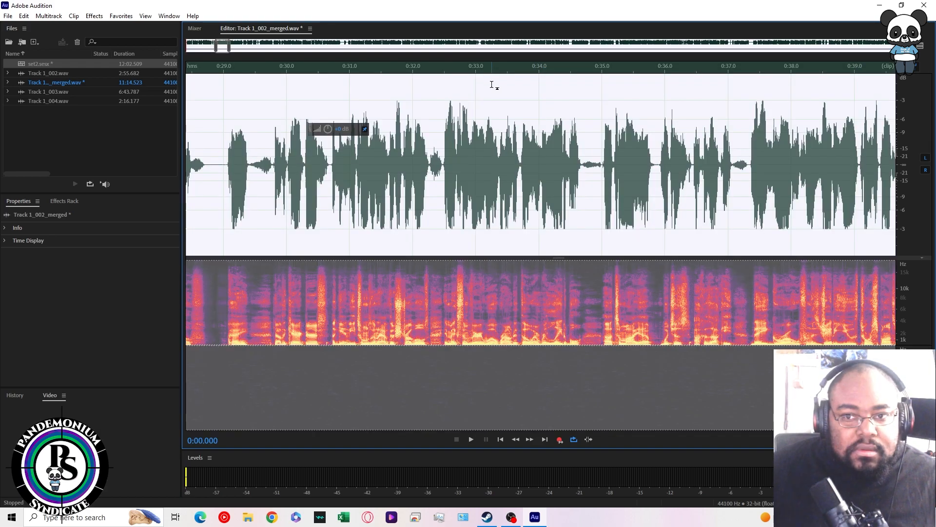
{"action": "left_click", "coordinate": [463, 117]}
{"action": "scroll", "coordinate": [458, 195], "scroll_direction": "up", "scroll_amount": 3}
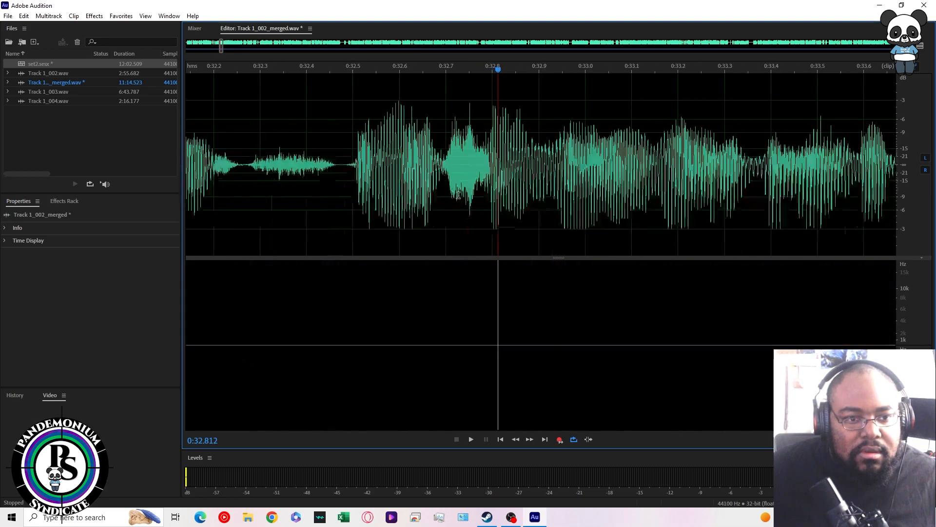
{"action": "key", "text": "space"}
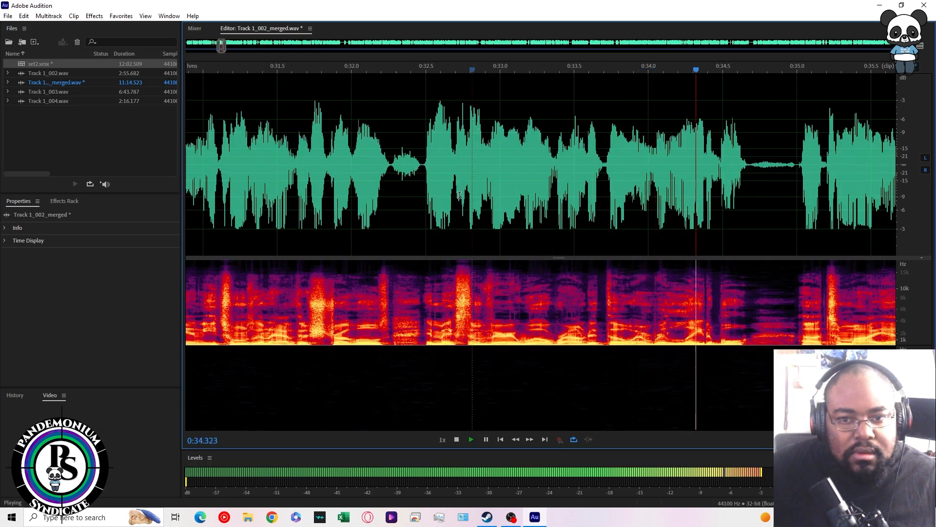
{"action": "scroll", "coordinate": [459, 195], "scroll_direction": "down", "scroll_amount": 2}
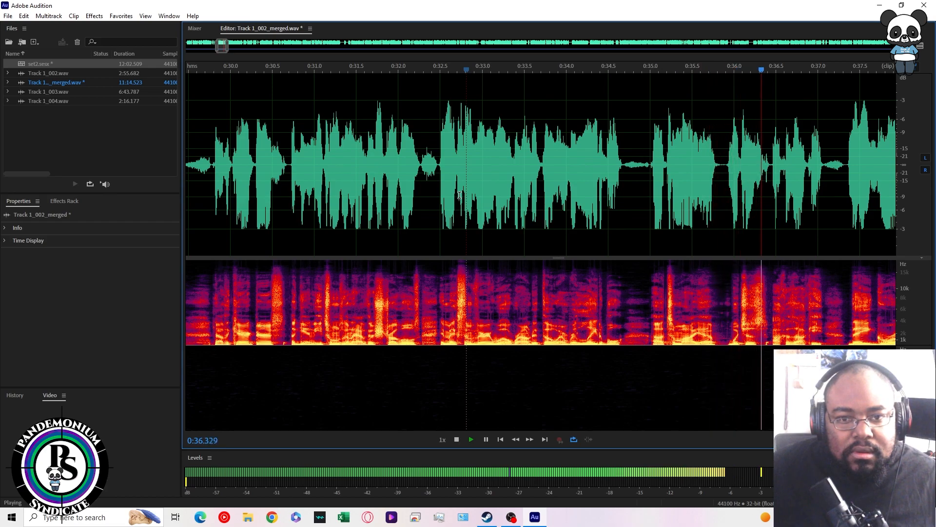
{"action": "key", "text": "space"}
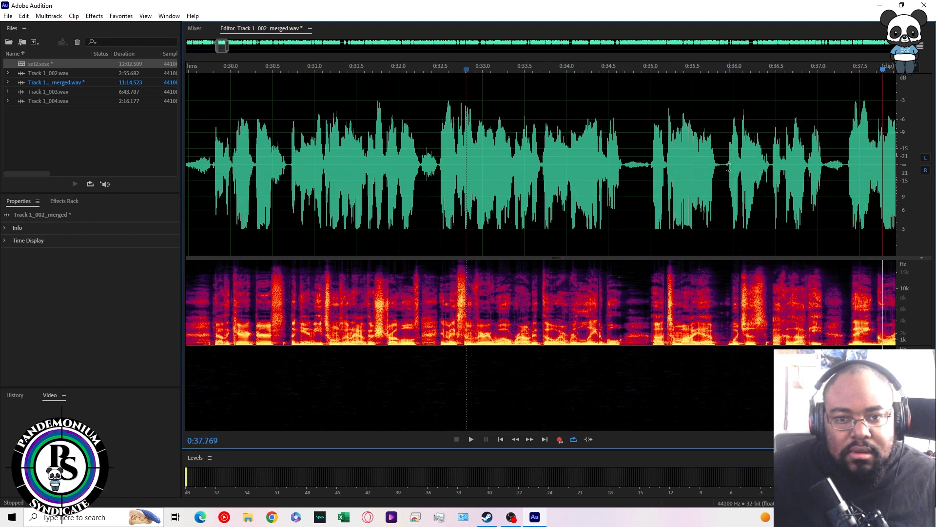
- Continue playback from about 0:37.8 to 0:42.7 and look closely at the pause near 0:42.3
{"action": "scroll", "coordinate": [726, 169], "scroll_direction": "up", "scroll_amount": 2}
{"action": "scroll", "coordinate": [722, 171], "scroll_direction": "down", "scroll_amount": 3}
{"action": "key", "text": "space"}
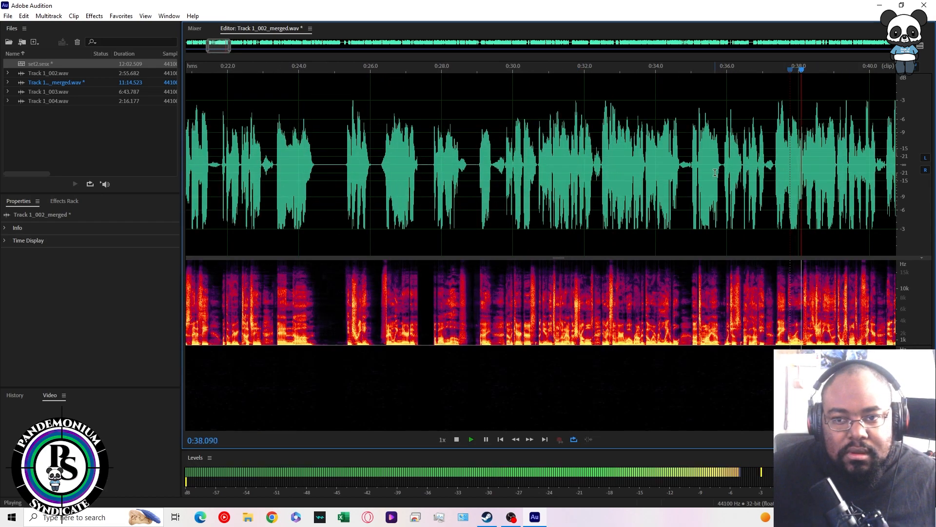
{"action": "scroll", "coordinate": [712, 173], "scroll_direction": "down", "scroll_amount": 2}
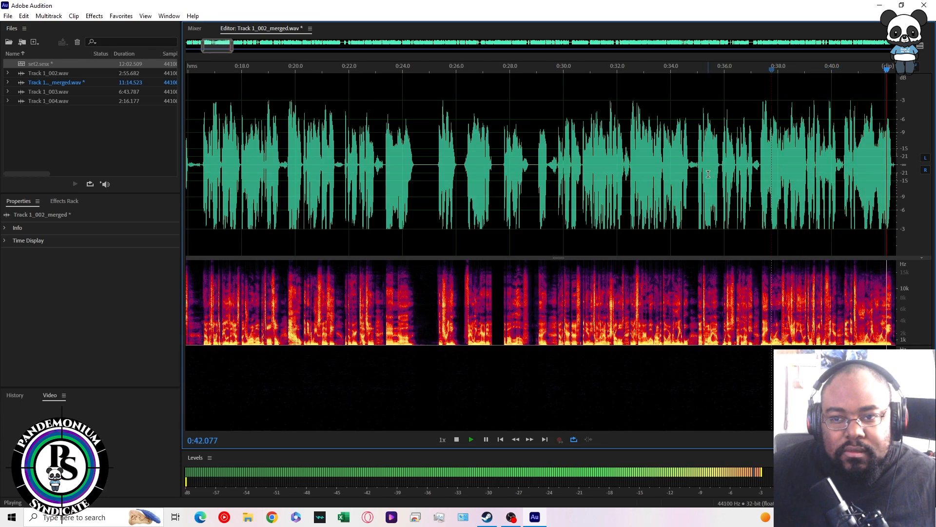
{"action": "key", "text": "space"}
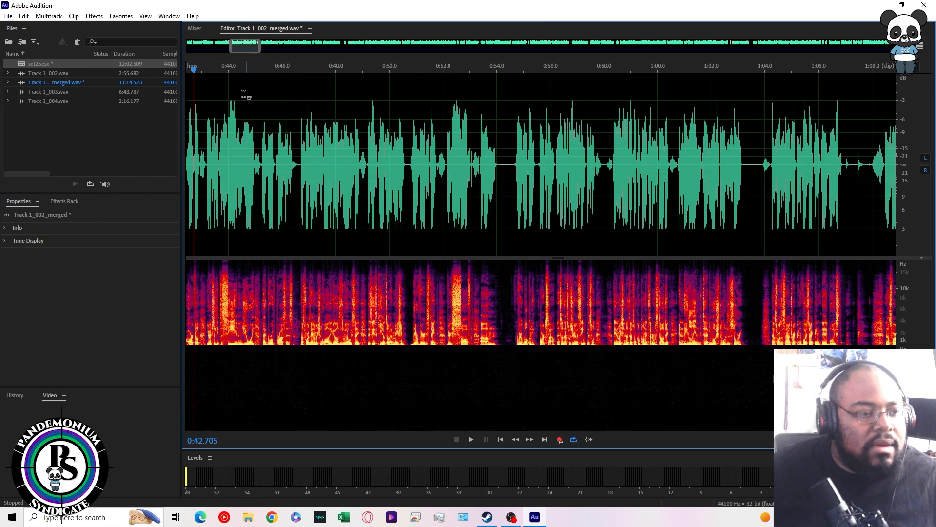
{"action": "left_click_drag", "start_coordinate": [235, 47], "coordinate": [232, 47]}
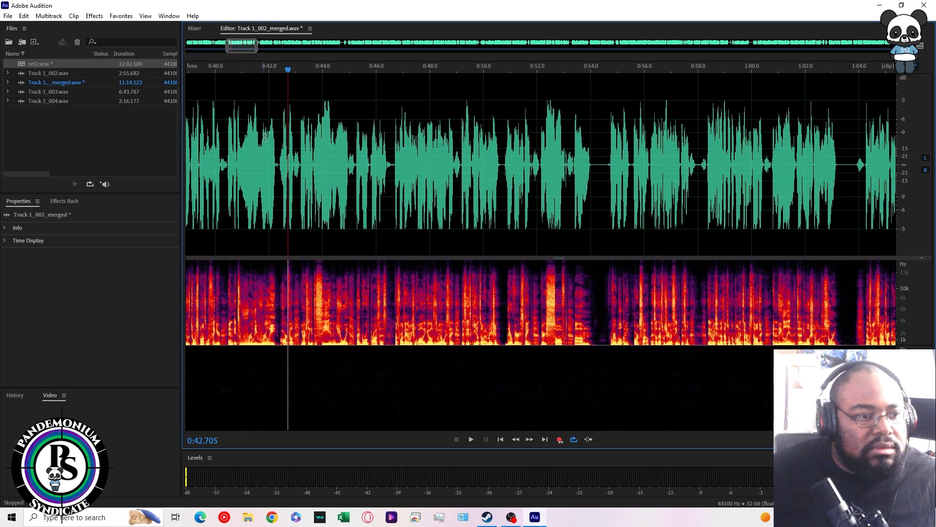
{"action": "scroll", "coordinate": [276, 81], "scroll_direction": "up", "scroll_amount": 8}
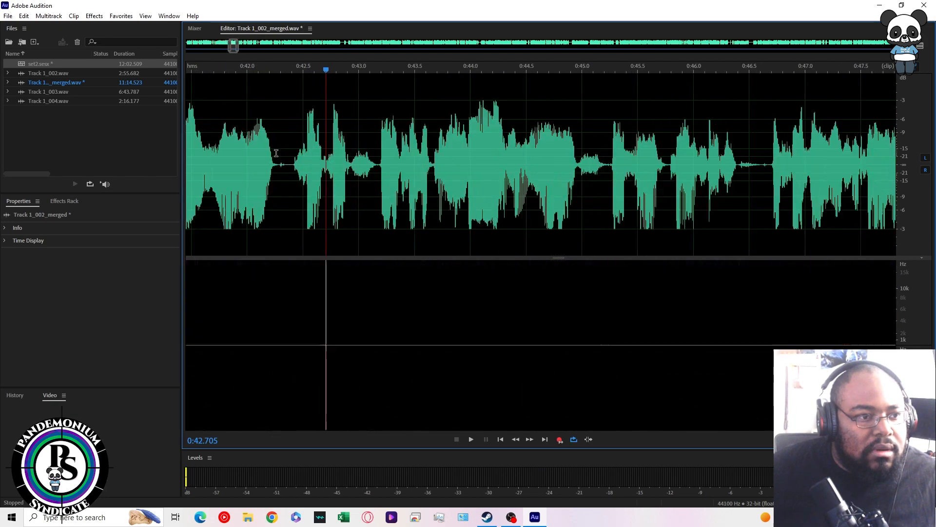
- Select the short pause between about 0:42.26 and 0:42.38 and try Automatic Click Remover on it with the Heavy Reduction preset
{"action": "left_click", "coordinate": [267, 69]}
{"action": "key", "text": "space"}
{"action": "key", "text": "space"}
{"action": "left_click_drag", "start_coordinate": [276, 78], "coordinate": [299, 83]}
{"action": "left_click", "coordinate": [23, 16]}
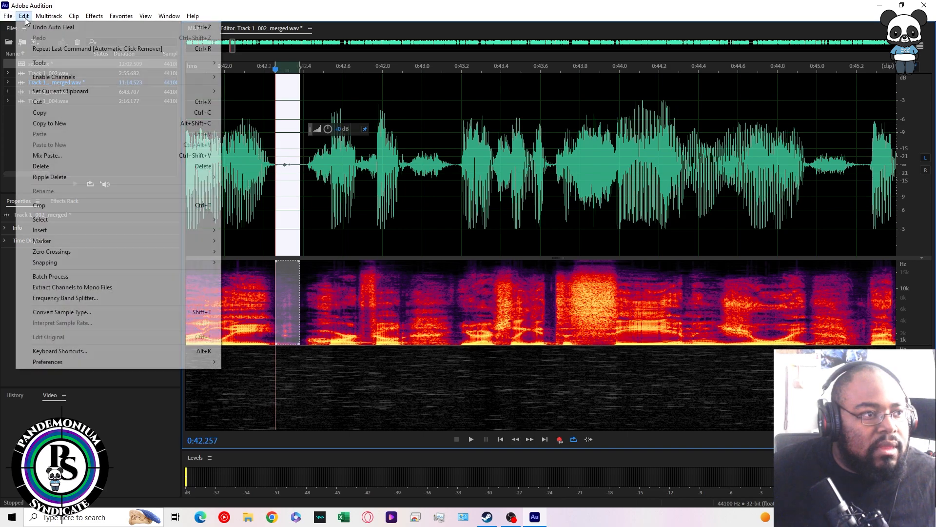
{"action": "left_click", "coordinate": [39, 51]}
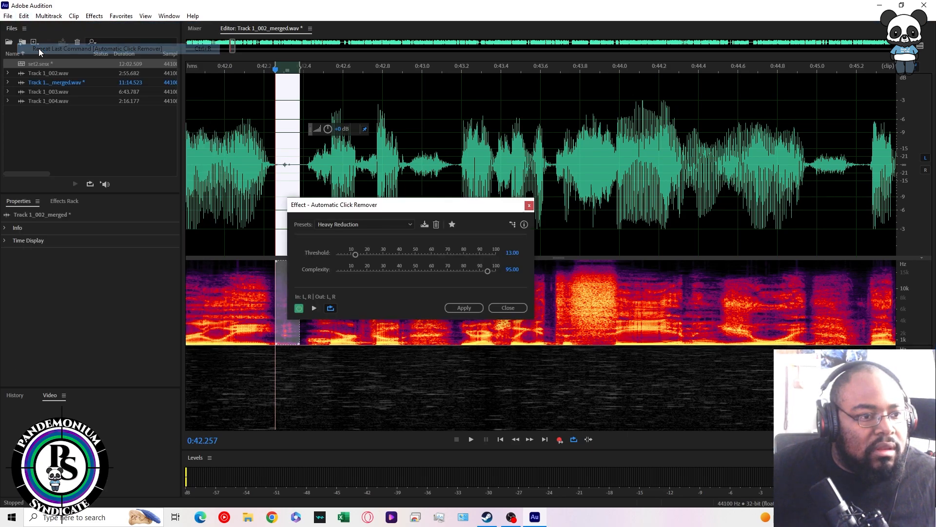
{"action": "left_click", "coordinate": [461, 307]}
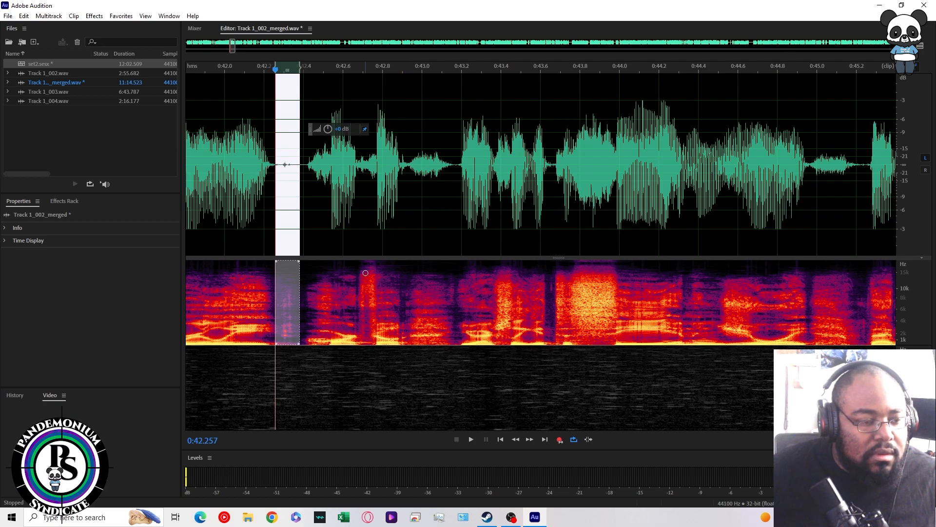
- Undo the last Auto Heal, then select and audition the short pause between about 0:42.2 and 0:42.4
{"action": "left_click", "coordinate": [23, 16]}
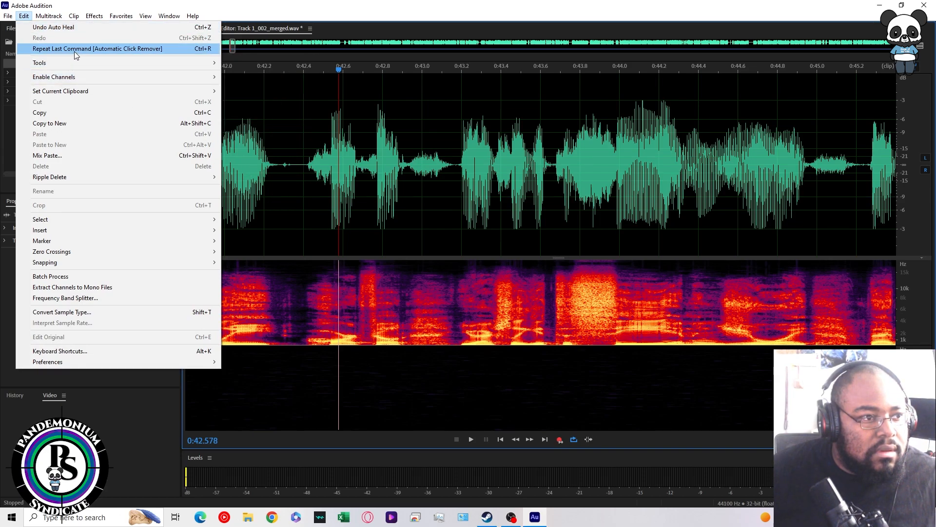
{"action": "left_click", "coordinate": [71, 28]}
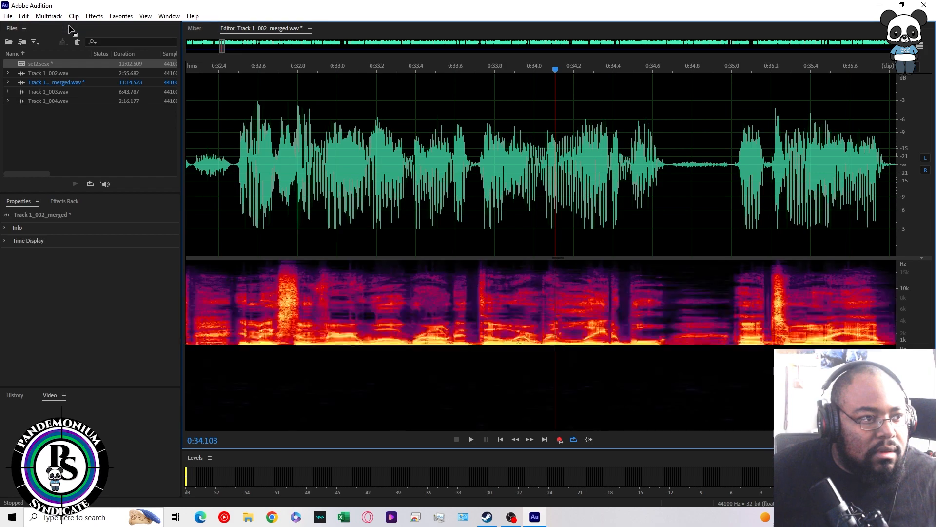
{"action": "left_click_drag", "start_coordinate": [555, 73], "coordinate": [914, 75]}
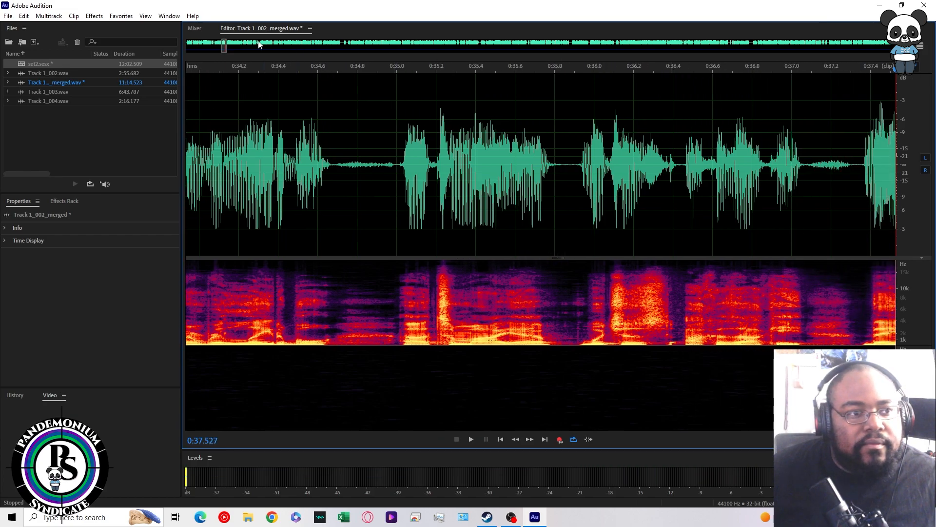
{"action": "left_click_drag", "start_coordinate": [224, 44], "coordinate": [237, 46]}
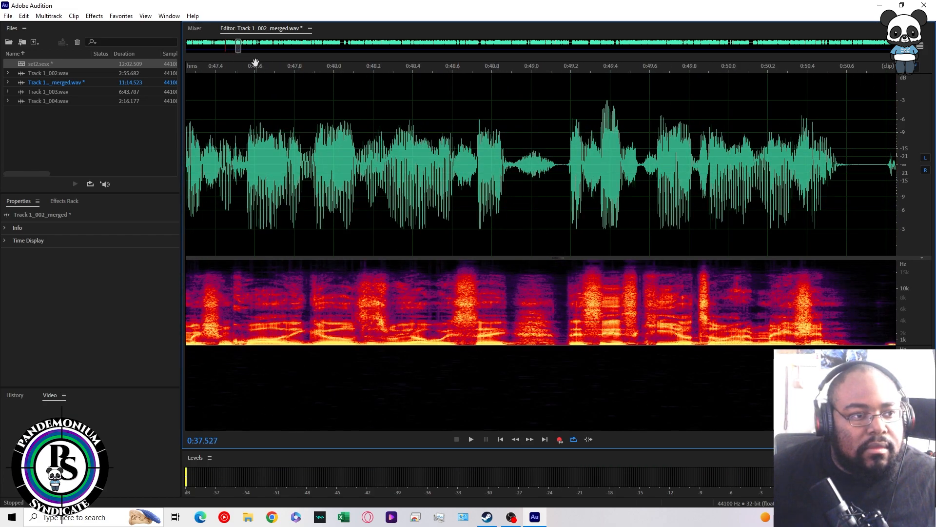
{"action": "left_click_drag", "start_coordinate": [237, 46], "coordinate": [226, 47]}
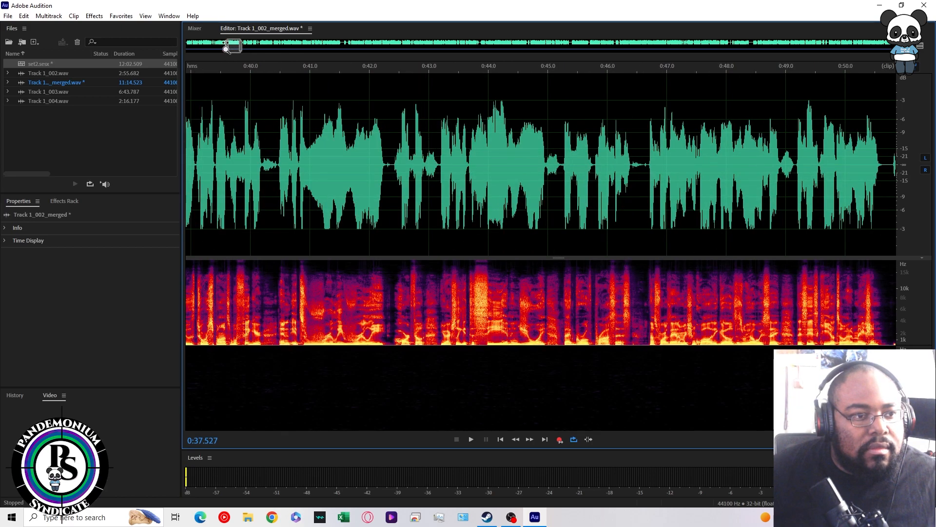
{"action": "key", "text": "space"}
{"action": "key", "text": "space"}
{"action": "left_click_drag", "start_coordinate": [383, 161], "coordinate": [393, 161]}
{"action": "key", "text": "space"}
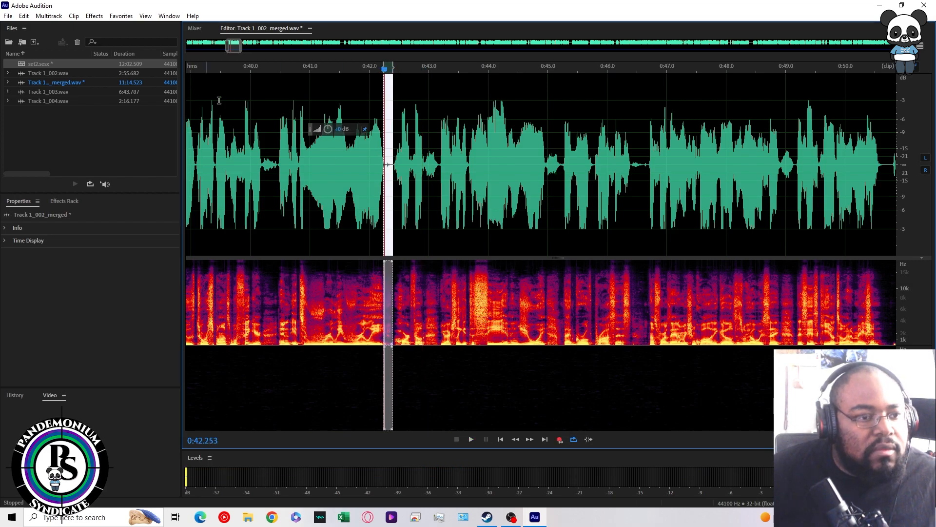
- Undo the Automatic Click Remover and play back from about 0:42.3 to 0:42.9
{"action": "left_click", "coordinate": [24, 16]}
{"action": "left_click", "coordinate": [24, 16]}
{"action": "left_click", "coordinate": [24, 16]}
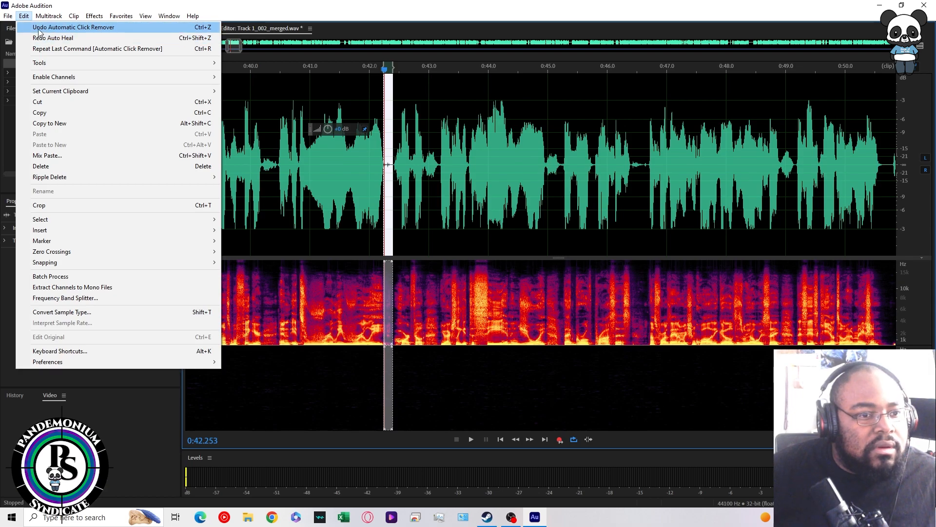
{"action": "left_click", "coordinate": [39, 28]}
{"action": "key", "text": "space"}
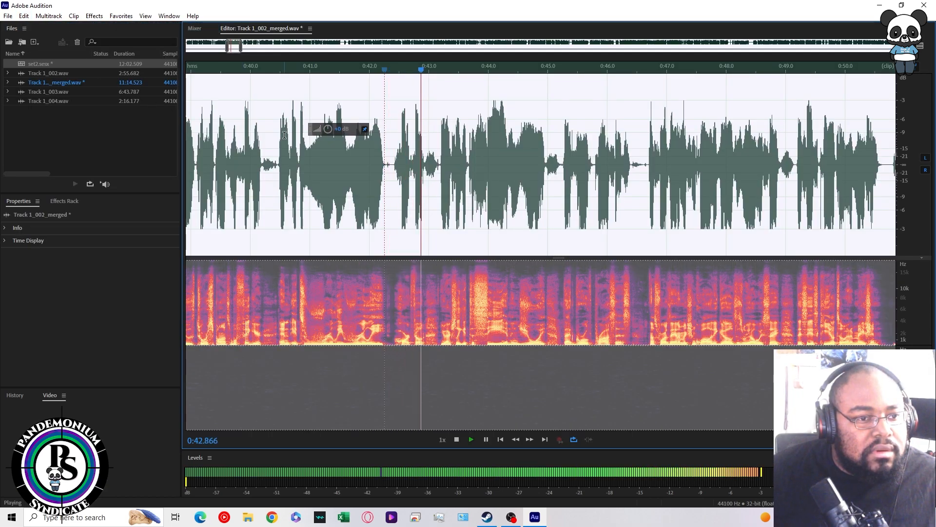
{"action": "key", "text": "space"}
- Select the short pause near 0:42.3, look at it closely, and audition it from about 0:42.24 to 0:42.4
{"action": "left_click", "coordinate": [395, 160]}
{"action": "left_click_drag", "start_coordinate": [385, 165], "coordinate": [391, 164]}
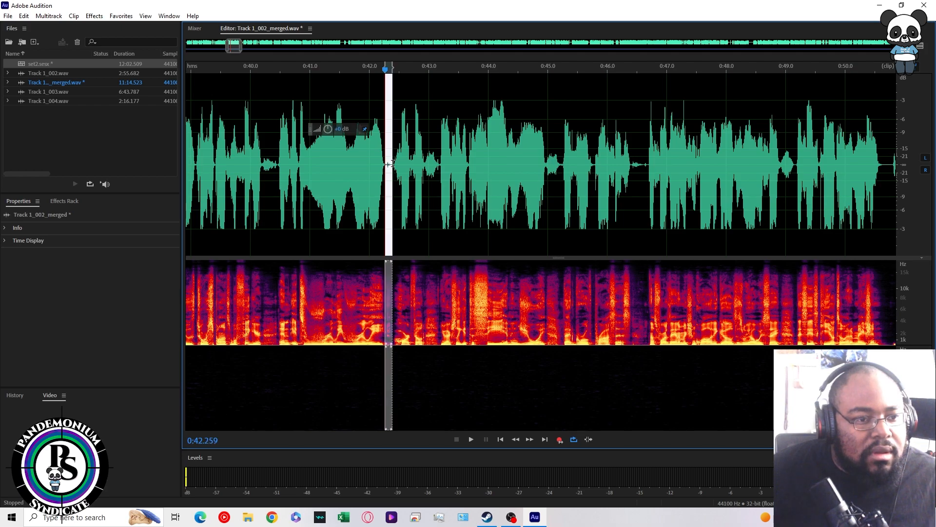
{"action": "key", "text": "space"}
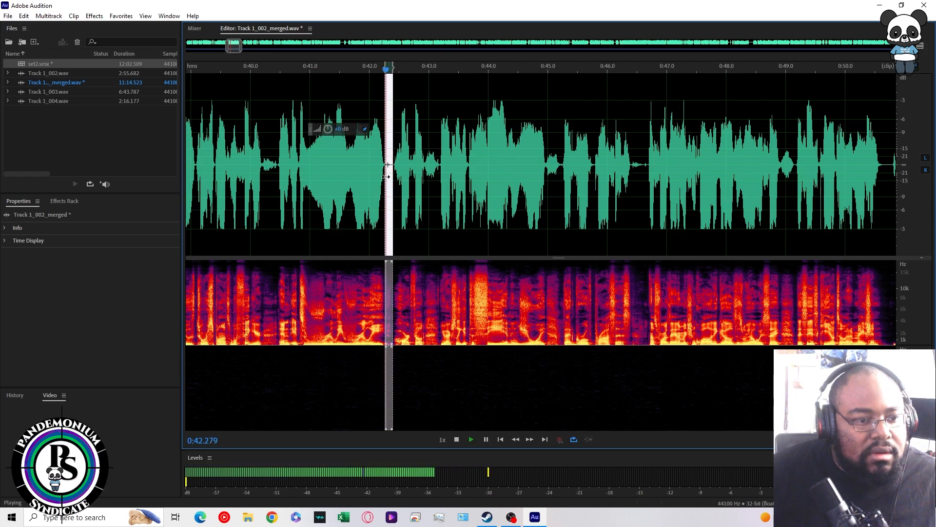
{"action": "scroll", "coordinate": [387, 170], "scroll_direction": "up", "scroll_amount": 3}
{"action": "scroll", "coordinate": [387, 176], "scroll_direction": "up", "scroll_amount": 2}
{"action": "key", "text": "space"}
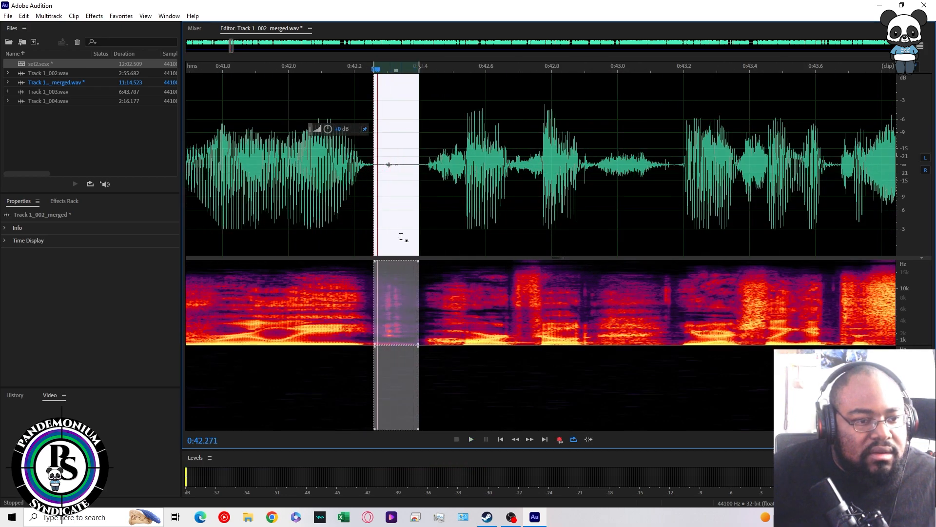
{"action": "left_click", "coordinate": [448, 307]}
{"action": "left_click_drag", "start_coordinate": [369, 162], "coordinate": [425, 175]}
{"action": "key", "text": "space"}
{"action": "key", "text": "space"}
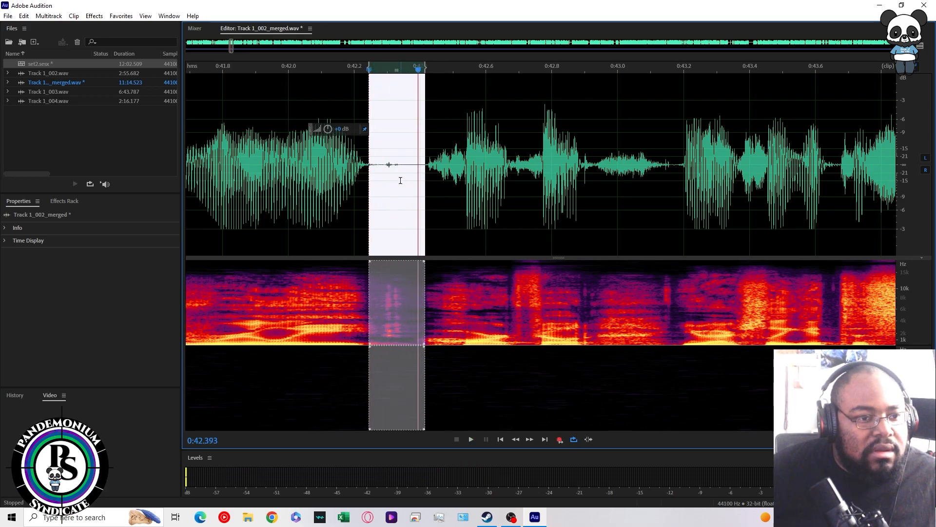
- Redo the Automatic Click Remover, then reselect and audition the pause between about 0:42.24 and 0:42.4
{"action": "left_click", "coordinate": [24, 15]}
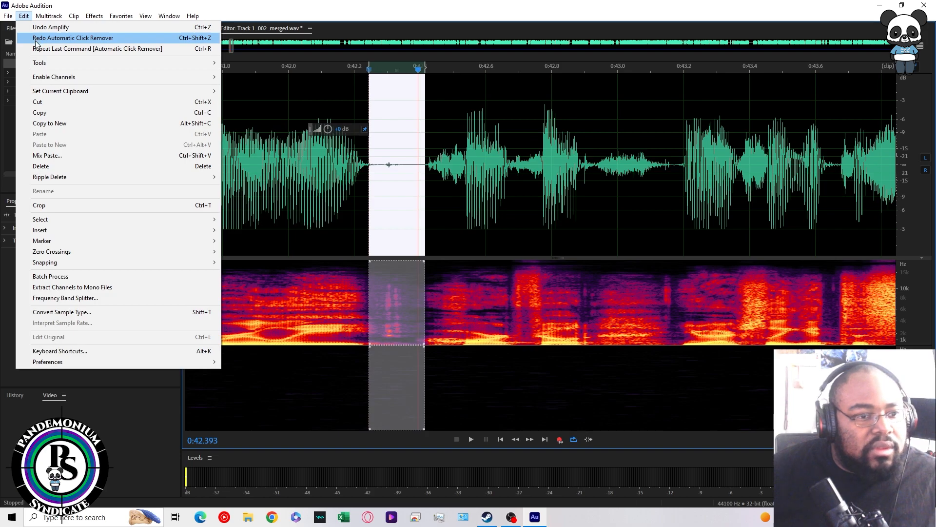
{"action": "left_click", "coordinate": [36, 39]}
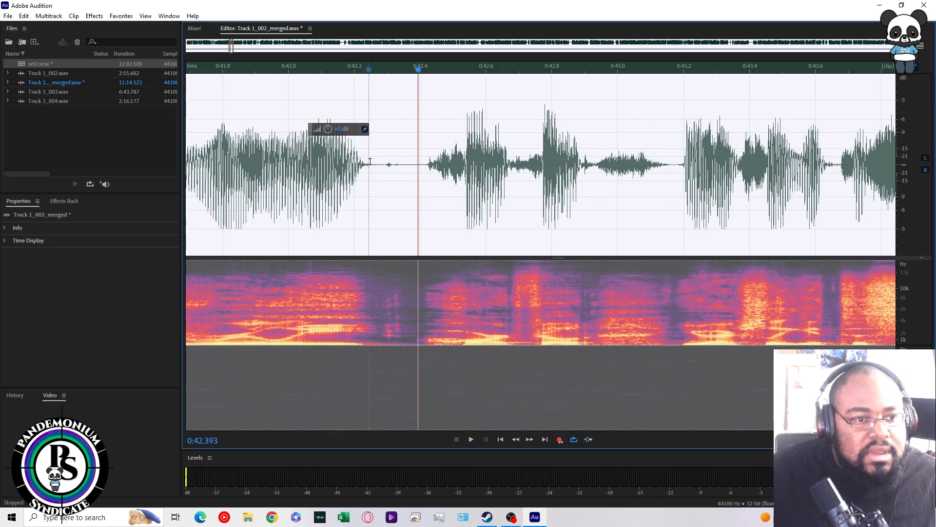
{"action": "left_click", "coordinate": [365, 186]}
{"action": "left_click_drag", "start_coordinate": [368, 168], "coordinate": [425, 168]}
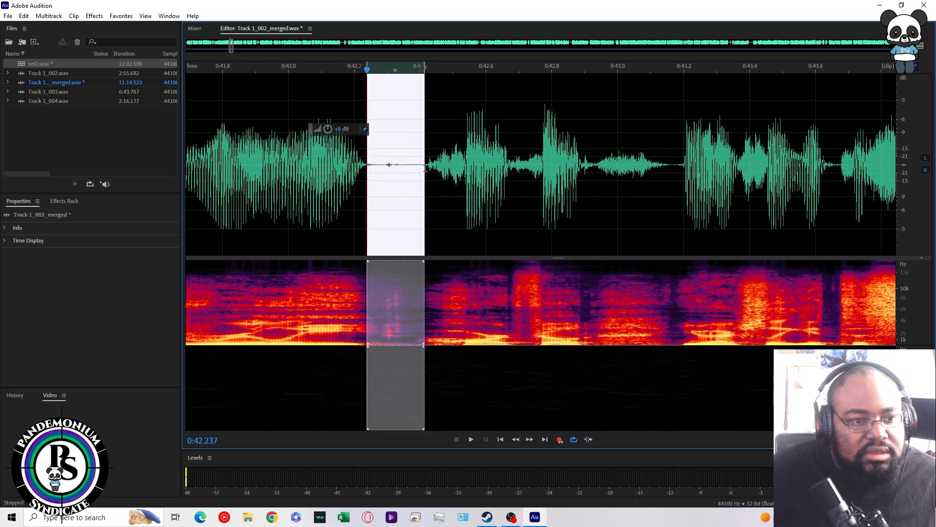
{"action": "key", "text": "space"}
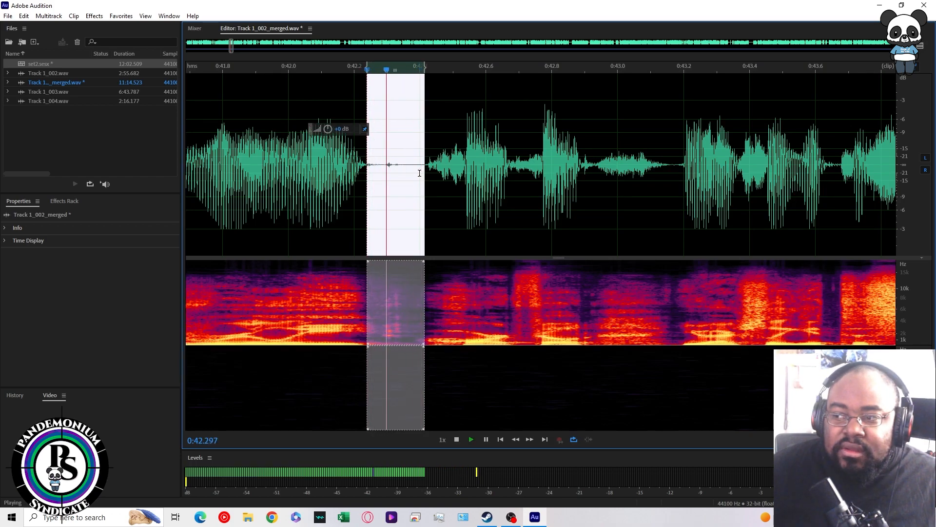
{"action": "key", "text": "space"}
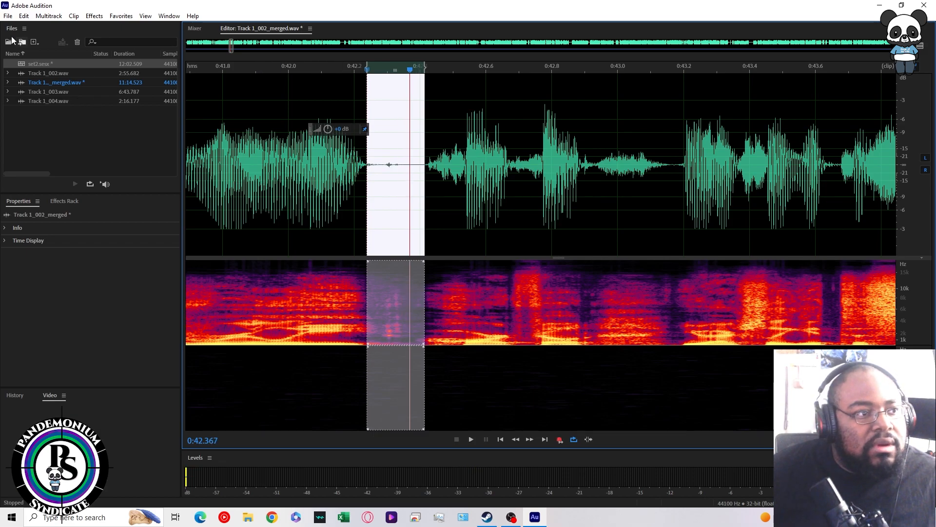
- Redo the Auto Heal and clear the selection at about 0:42.27
{"action": "left_click", "coordinate": [24, 16]}
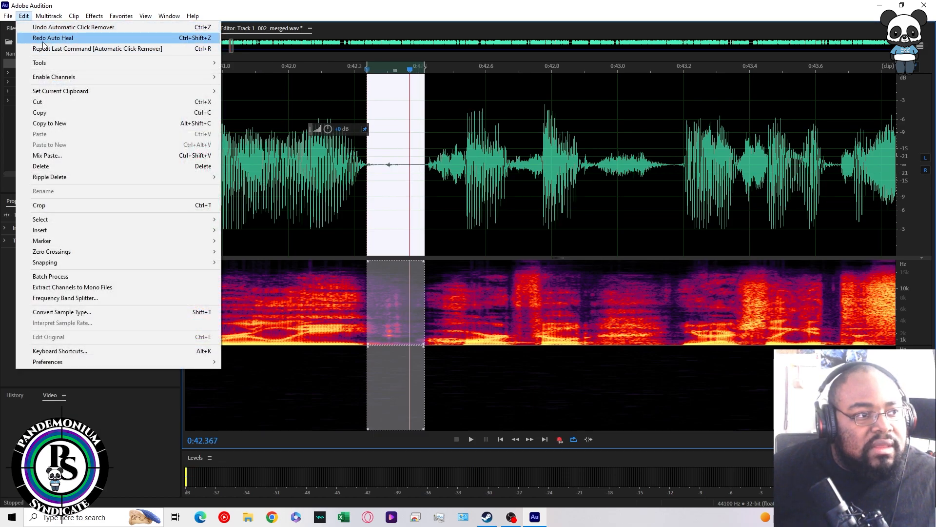
{"action": "left_click", "coordinate": [43, 41]}
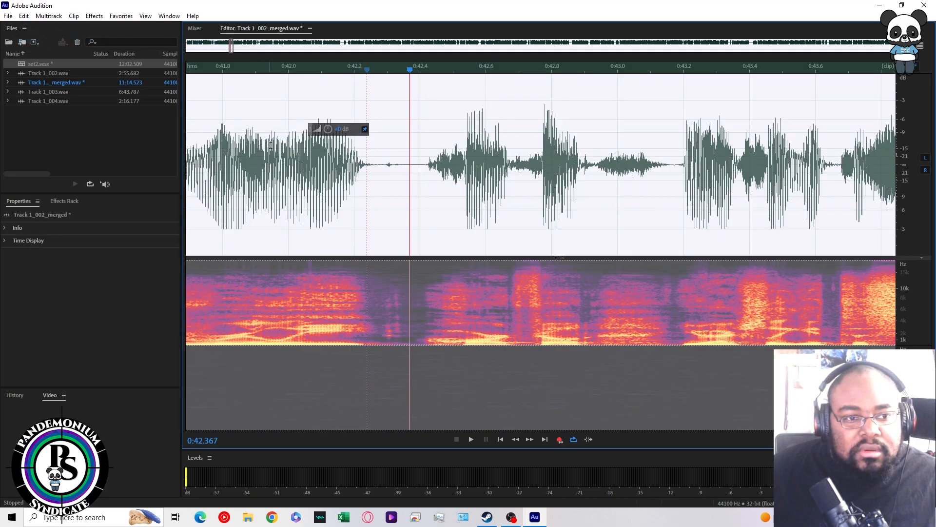
{"action": "left_click", "coordinate": [368, 185]}
{"action": "left_click", "coordinate": [23, 16]}
{"action": "left_click", "coordinate": [378, 169]}
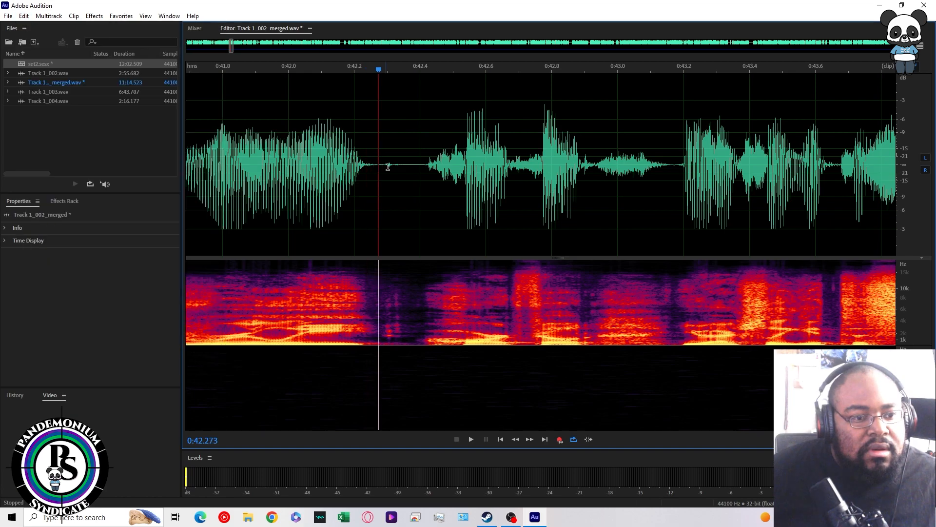
- Paint healing brush strokes in the spectrogram over the leftover sound in the pause near 0:42.3
{"action": "scroll", "coordinate": [381, 178], "scroll_direction": "down", "scroll_amount": 5}
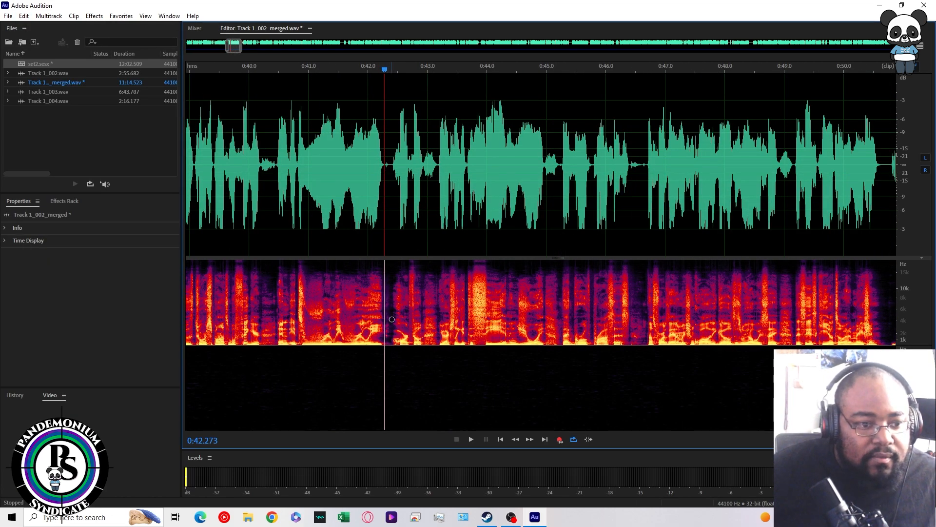
{"action": "left_click", "coordinate": [383, 295]}
{"action": "left_click_drag", "start_coordinate": [387, 294], "coordinate": [385, 343]}
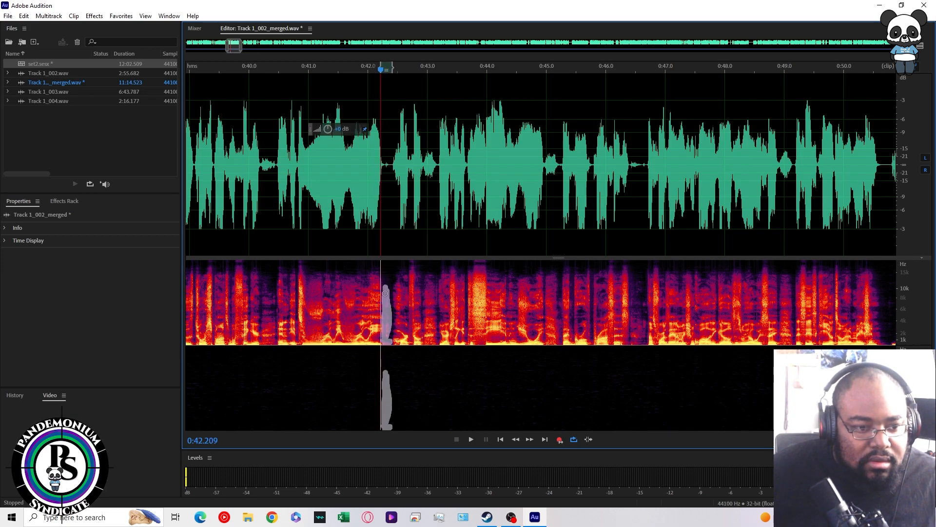
{"action": "left_click_drag", "start_coordinate": [387, 284], "coordinate": [392, 354]}
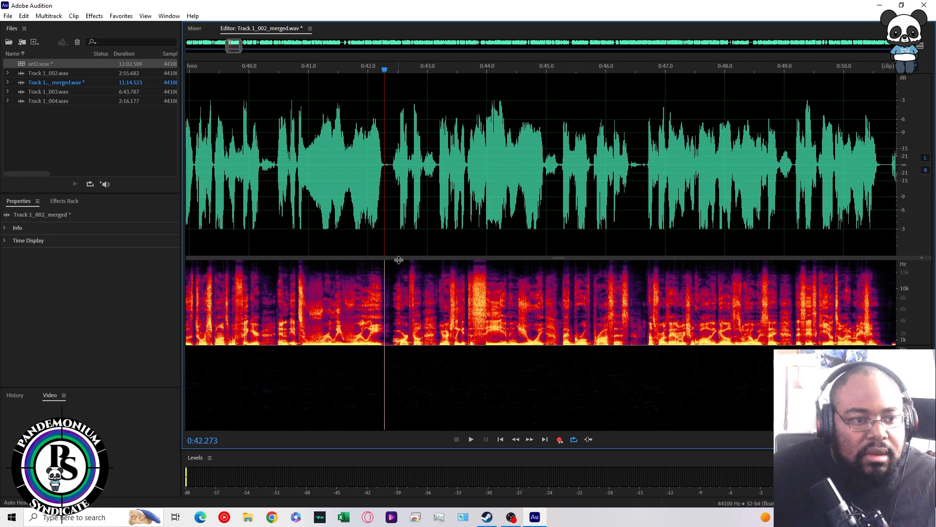
- Play back the recording around the healed pause near 0:42.3 and from about 0:44.7 to 0:45.1
{"action": "key", "text": "space"}
{"action": "key", "text": "alt+space"}
{"action": "key", "text": "Escape"}
{"action": "key", "text": "space"}
{"action": "key", "text": "space"}
{"action": "key", "text": "space"}
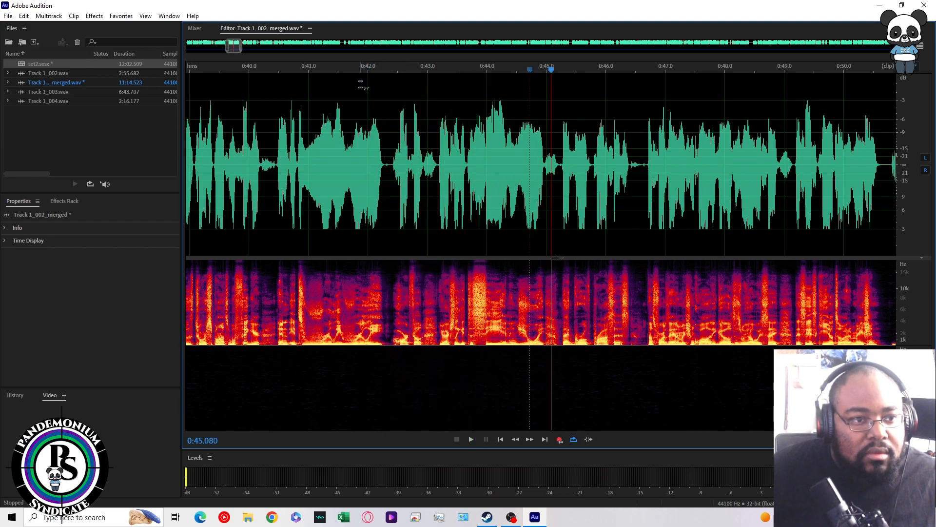
{"action": "key", "text": "space"}
{"action": "key", "text": "space"}
- Select, audition and auto-heal the pause near 0:42.3, and check it by playback from about 0:41.7 to 0:43
{"action": "left_click_drag", "start_coordinate": [384, 164], "coordinate": [391, 167]}
{"action": "key", "text": "space"}
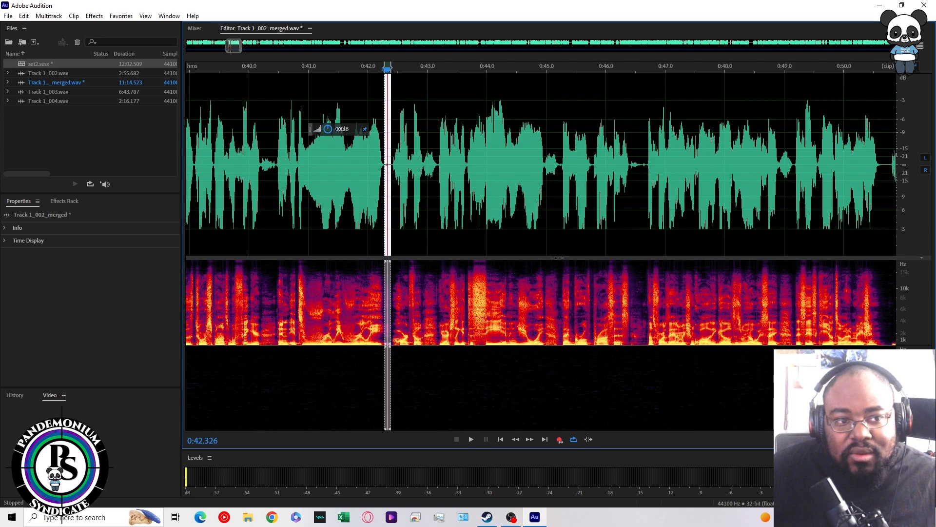
{"action": "key", "text": "ctrl+u"}
{"action": "left_click", "coordinate": [350, 201]}
{"action": "key", "text": "space"}
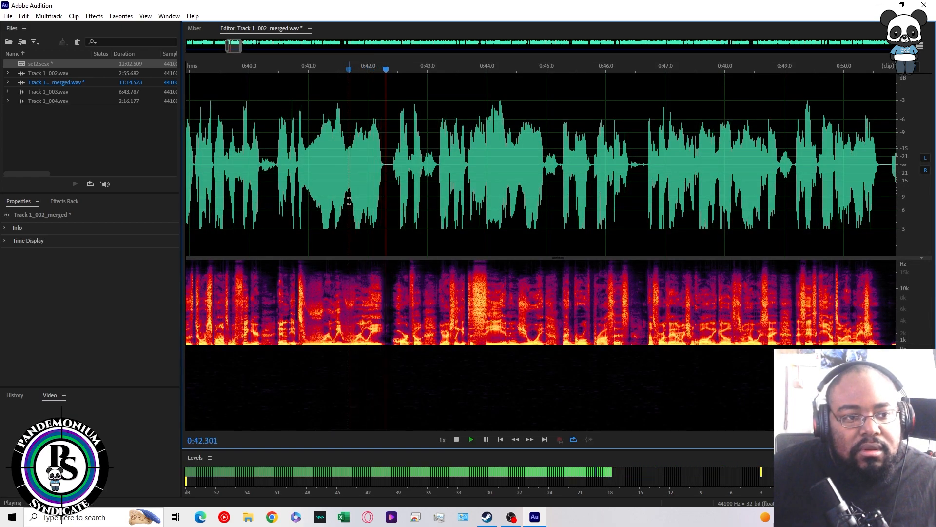
{"action": "key", "text": "space"}
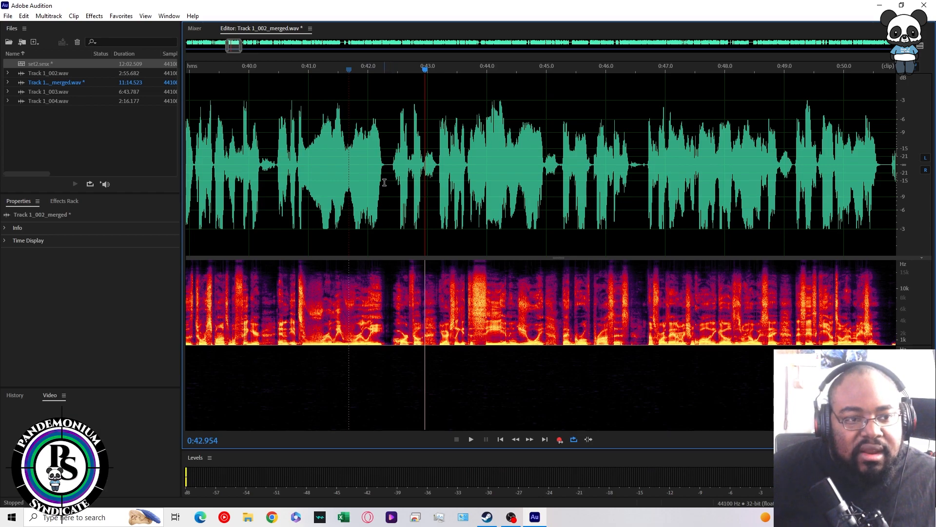
- Heal the remaining faint sound in the pause near 0:42.3 with brush strokes in the spectrogram, and play it back
{"action": "left_click_drag", "start_coordinate": [383, 167], "coordinate": [391, 166]}
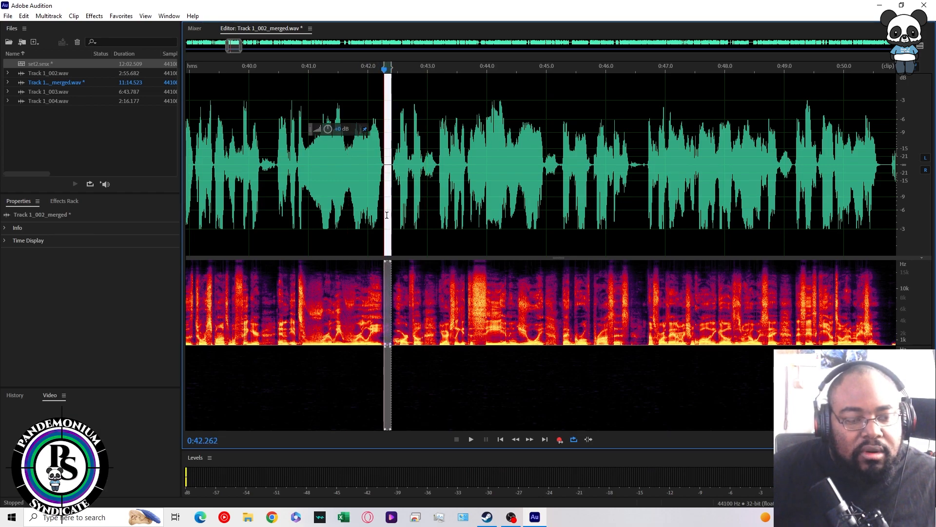
{"action": "scroll", "coordinate": [384, 229], "scroll_direction": "up", "scroll_amount": 3}
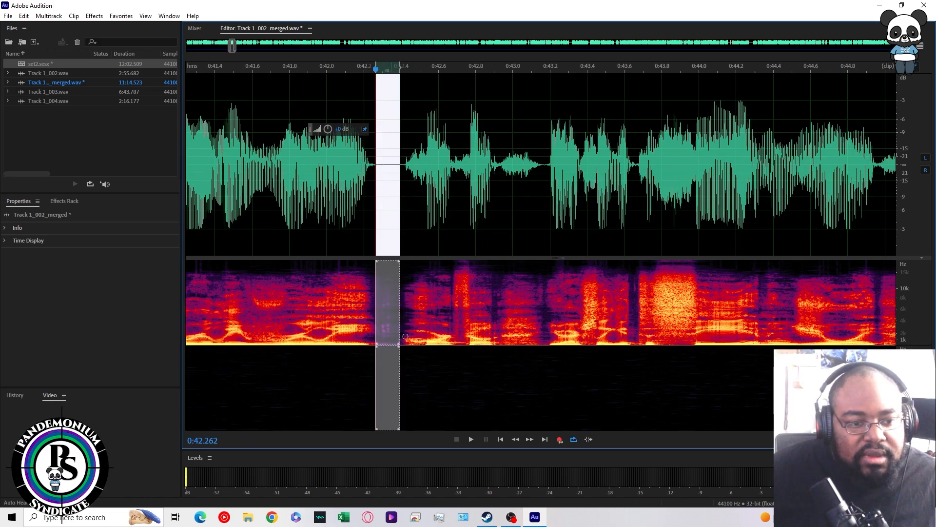
{"action": "left_click", "coordinate": [434, 239]}
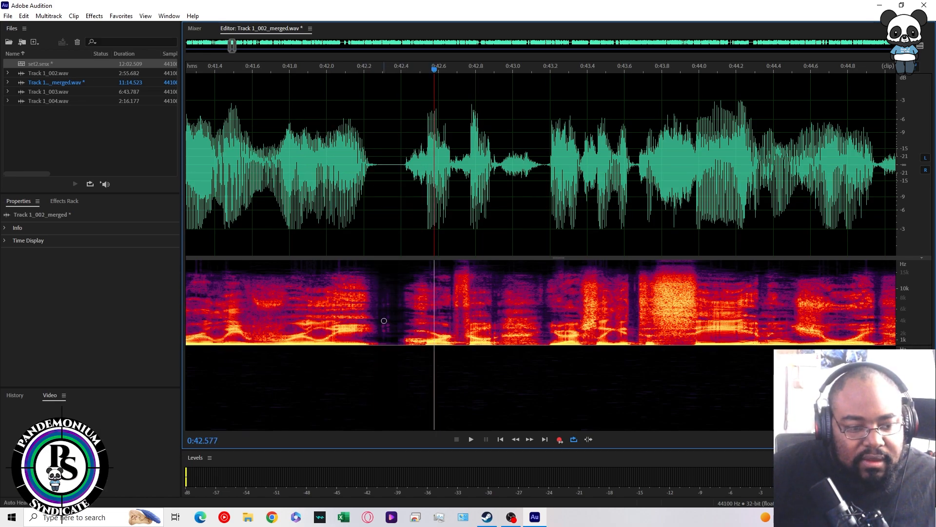
{"action": "left_click_drag", "start_coordinate": [387, 335], "coordinate": [383, 288]}
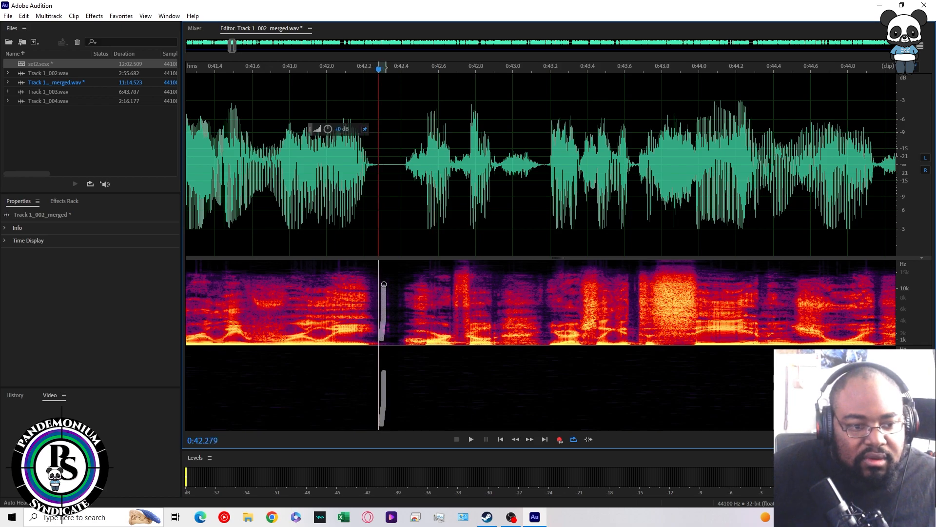
{"action": "mouse_move", "coordinate": [383, 336]}
{"action": "left_mouse_down"}
{"action": "mouse_move", "coordinate": [393, 292]}
{"action": "mouse_move", "coordinate": [385, 366]}
{"action": "left_mouse_up"}
{"action": "key", "text": "space"}
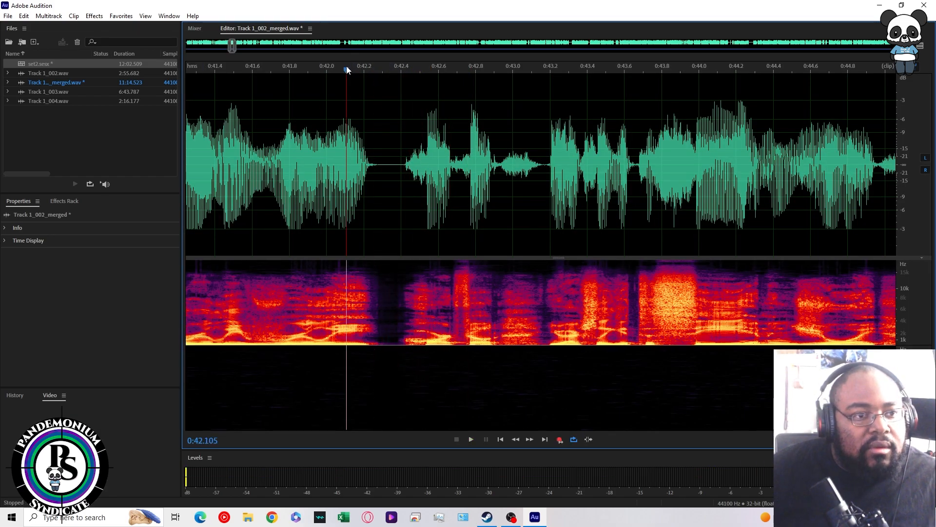
- Adjust the level of the pause from about 0:42.25 to 0:42.4, playing the recording from about 0:42.1 to check it
{"action": "key", "text": "space"}
{"action": "key", "text": "space"}
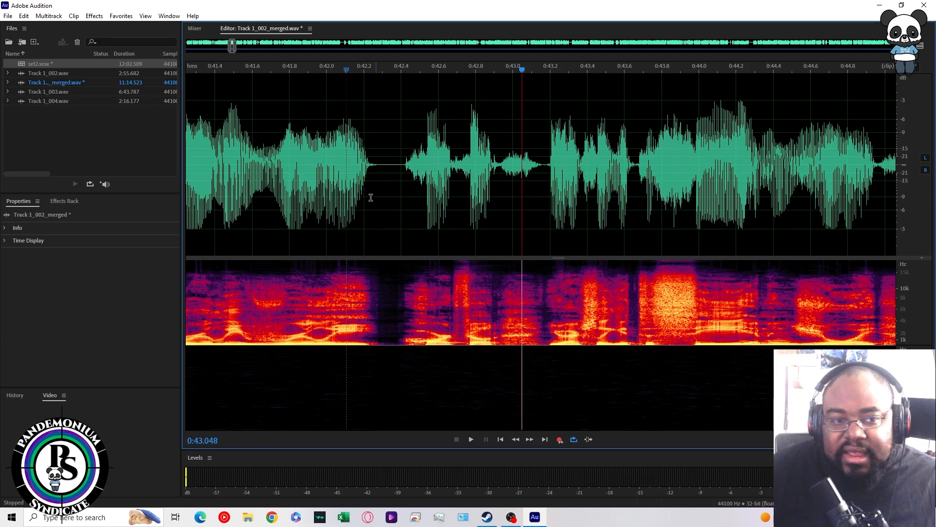
{"action": "left_click_drag", "start_coordinate": [377, 163], "coordinate": [406, 164]}
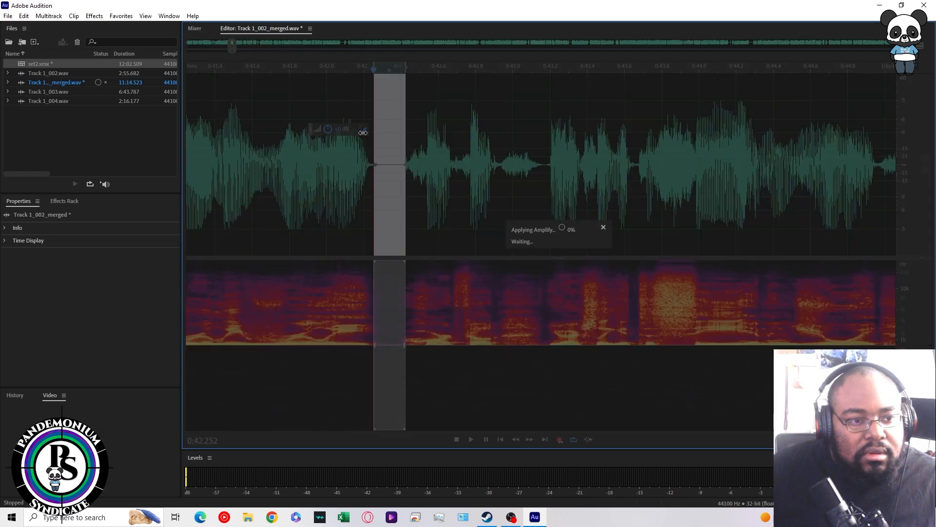
{"action": "left_click", "coordinate": [352, 187]}
{"action": "key", "text": "space"}
{"action": "key", "text": "space"}
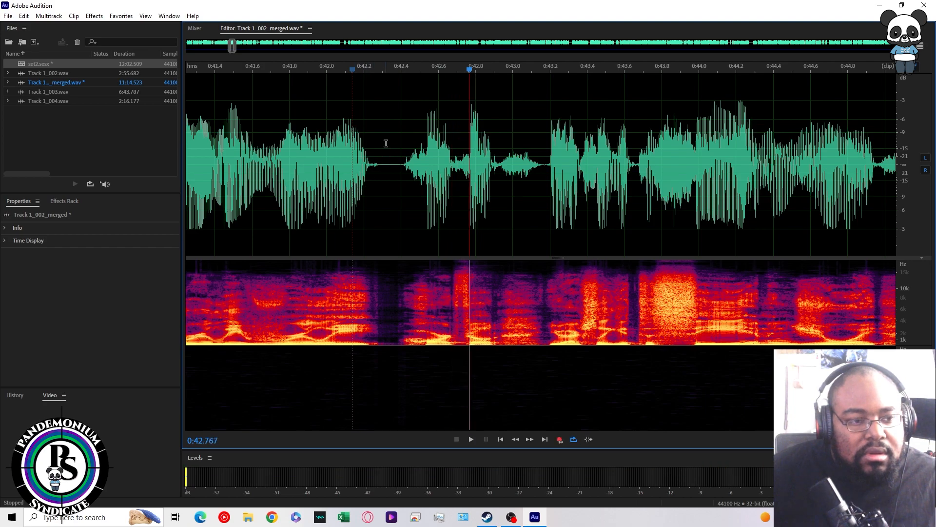
- Change the level of the looped pause near 0:42.3 by about 5.4 dB and check it by playback from about 0:42.2
{"action": "left_click_drag", "start_coordinate": [373, 163], "coordinate": [403, 165]}
{"action": "key", "text": "space"}
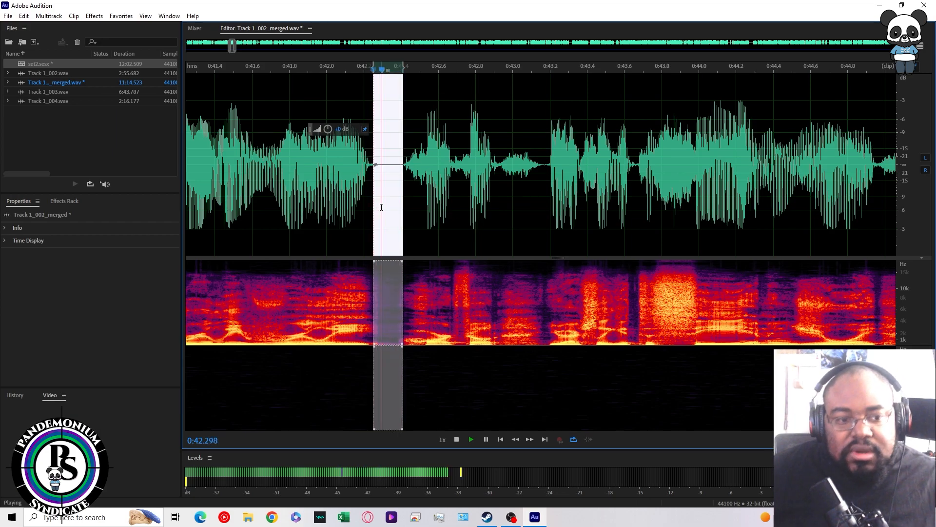
{"action": "left_click_drag", "start_coordinate": [339, 134], "coordinate": [327, 129]}
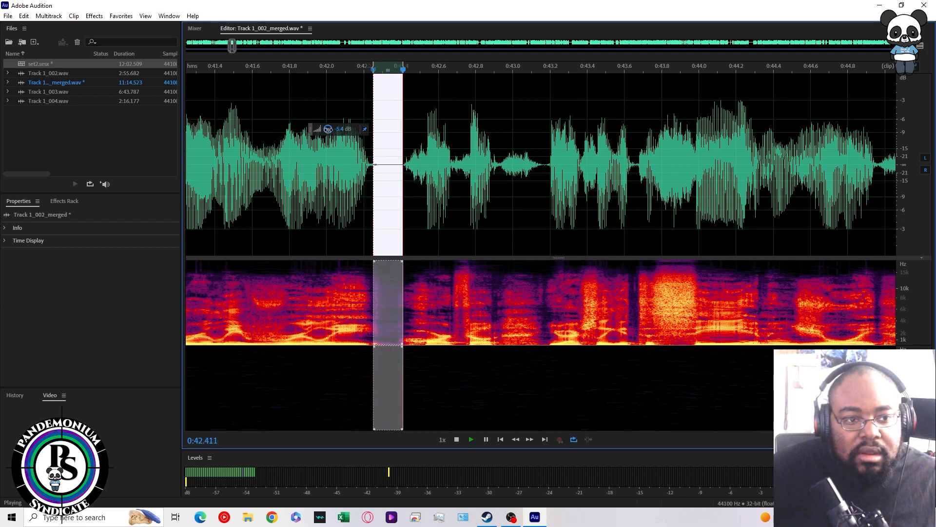
{"action": "left_click", "coordinate": [404, 178]}
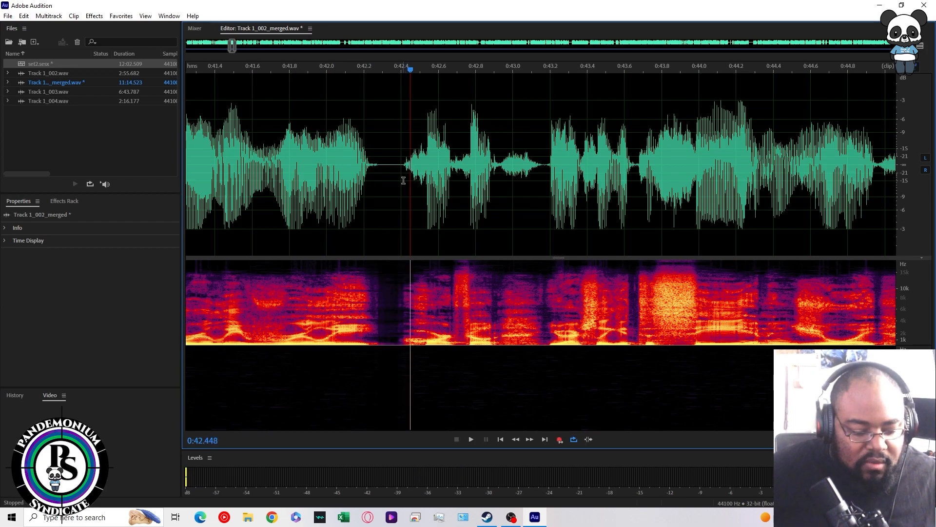
{"action": "left_click_drag", "start_coordinate": [404, 181], "coordinate": [374, 180]}
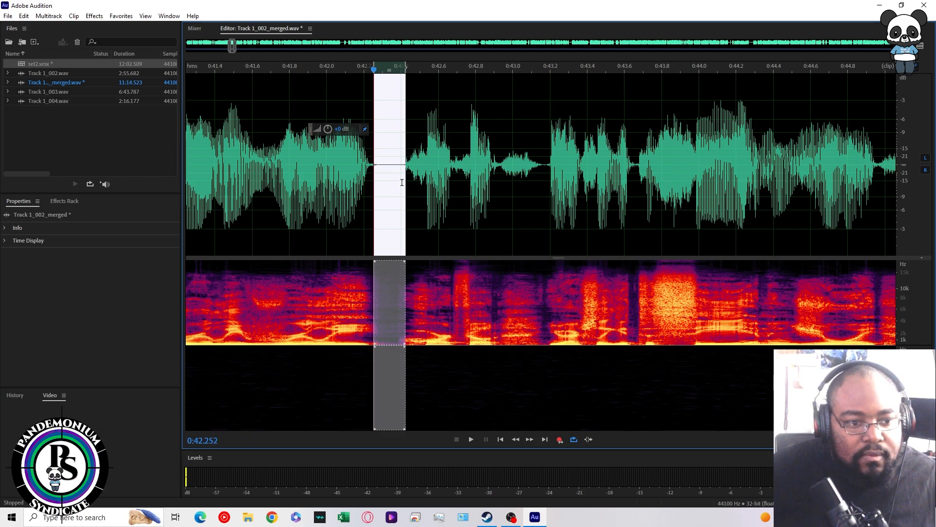
{"action": "left_click", "coordinate": [383, 183]}
{"action": "key", "text": "space"}
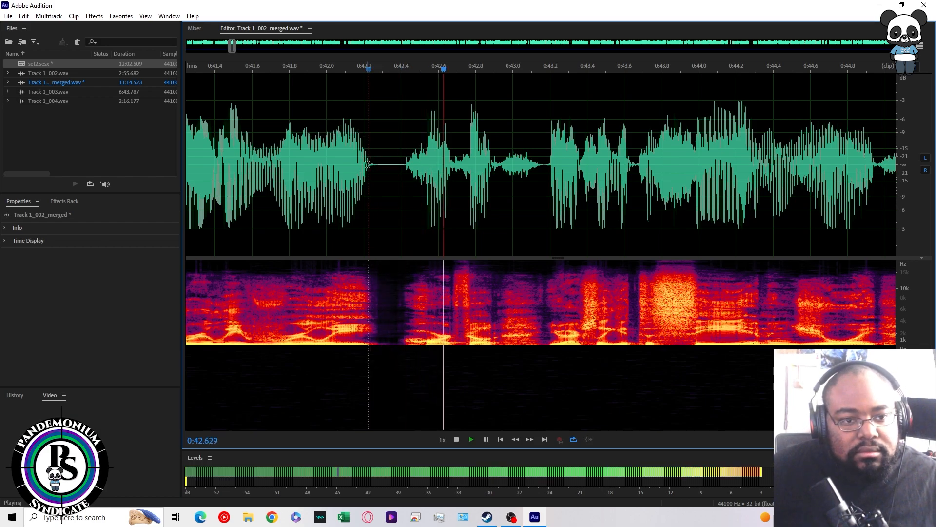
{"action": "key", "text": "space"}
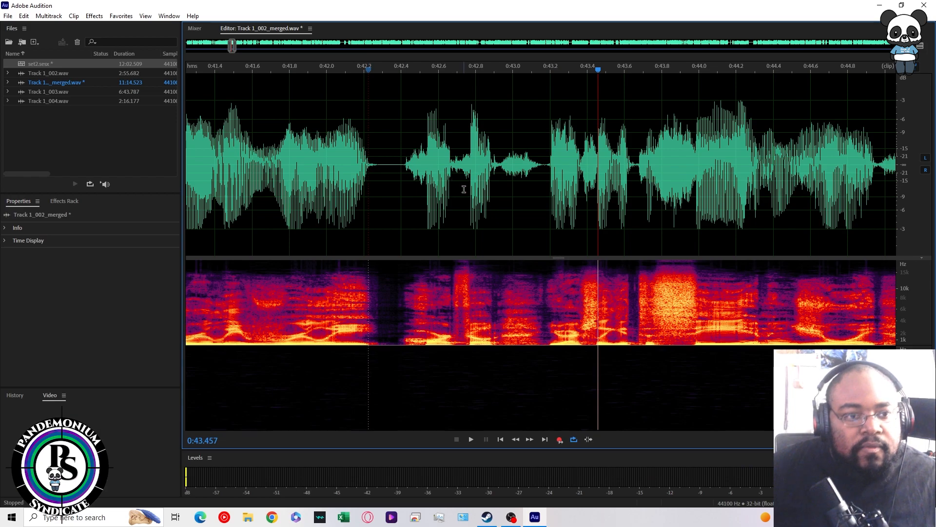
- Select the entire merged recording and open the Mastering effect for a preview, moving its window clear of the file list
{"action": "scroll", "coordinate": [463, 189], "scroll_direction": "down", "scroll_amount": 10}
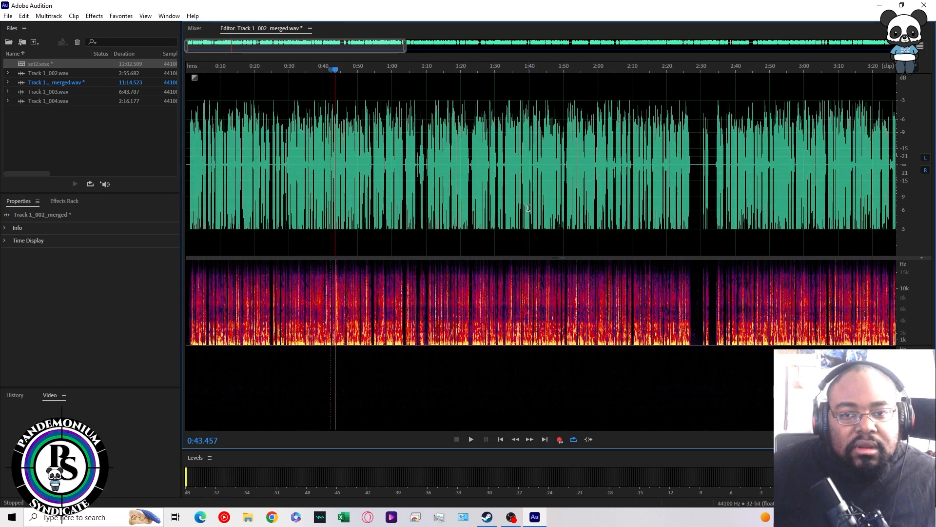
{"action": "scroll", "coordinate": [528, 208], "scroll_direction": "down", "scroll_amount": 5}
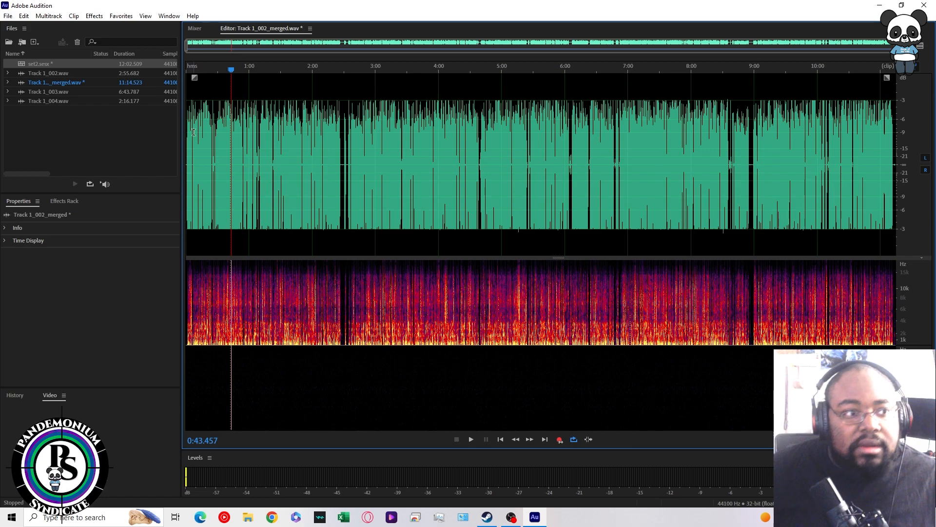
{"action": "left_click", "coordinate": [117, 18]}
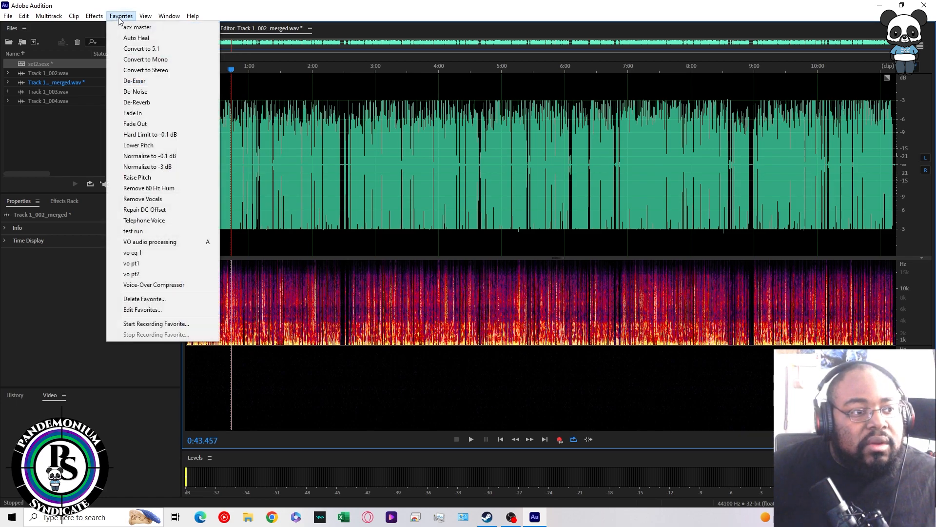
{"action": "double_click", "coordinate": [250, 189]}
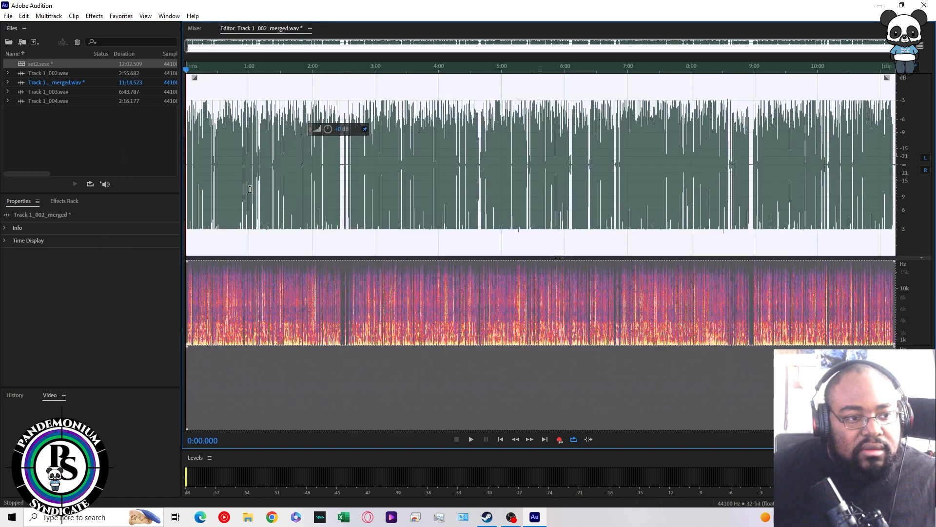
{"action": "left_click", "coordinate": [121, 16]}
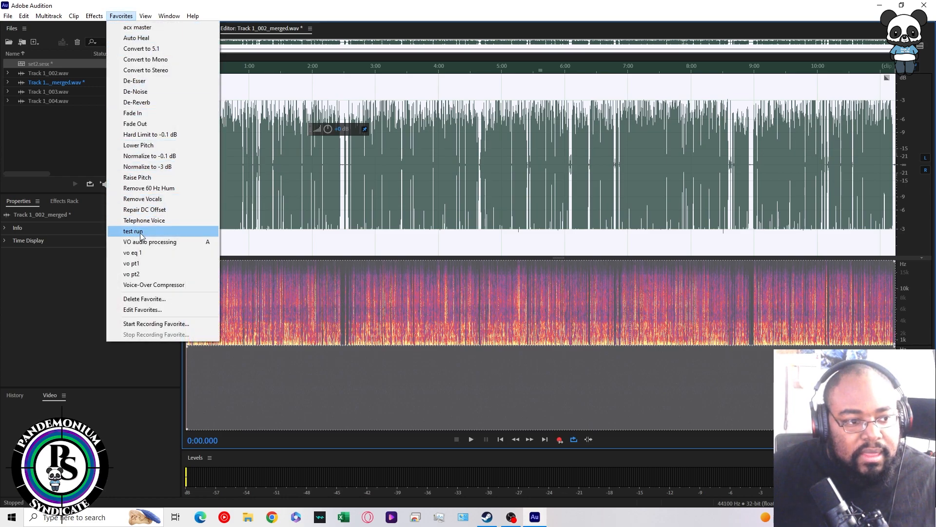
{"action": "left_click", "coordinate": [94, 16]}
{"action": "mouse_move", "coordinate": [121, 209]}
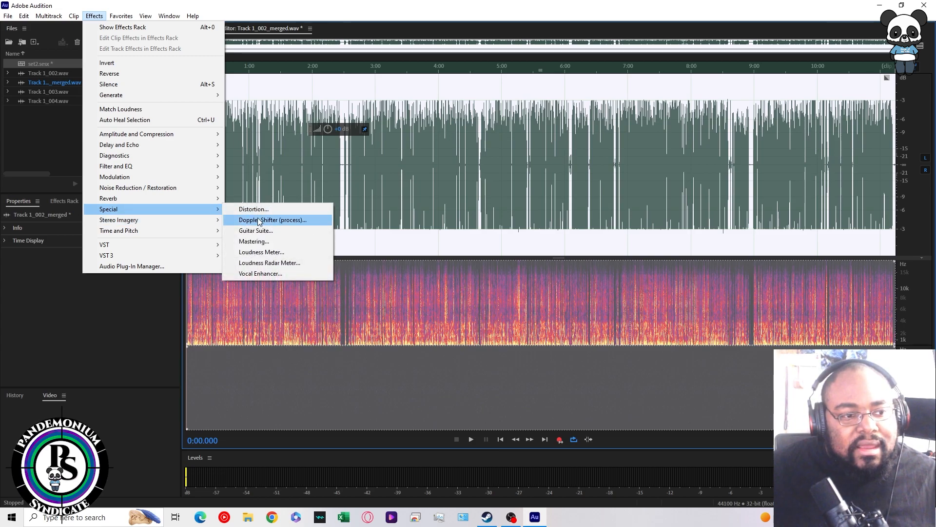
{"action": "left_click", "coordinate": [254, 241]}
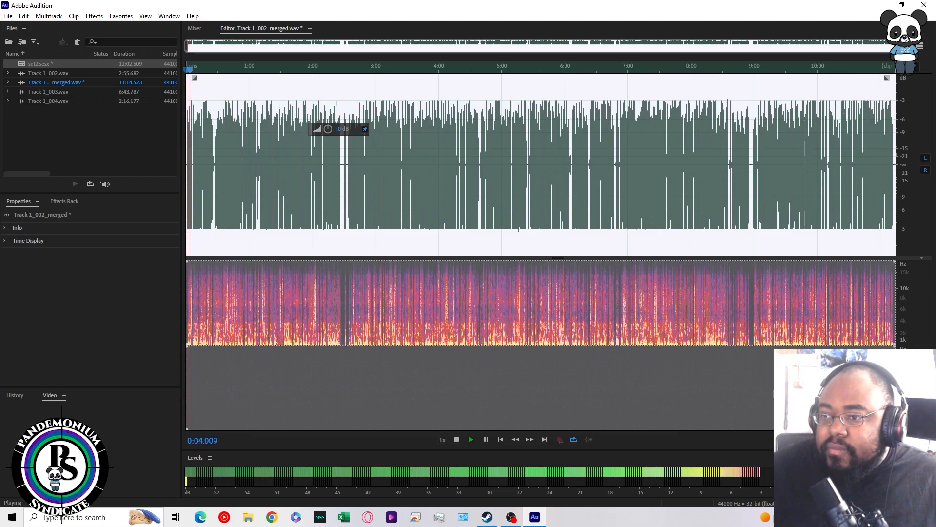
{"action": "left_click_drag", "start_coordinate": [922, 174], "coordinate": [739, 66]}
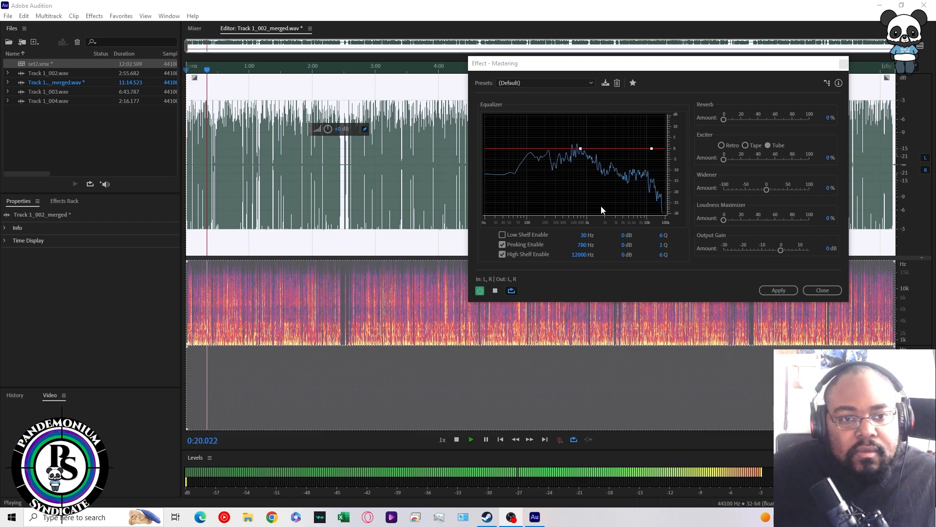
- Audition the Mastering presets Make Room For Vocals, Warm Concert Hall and Subtle Clarity on the playing recording
{"action": "left_click", "coordinate": [573, 83]}
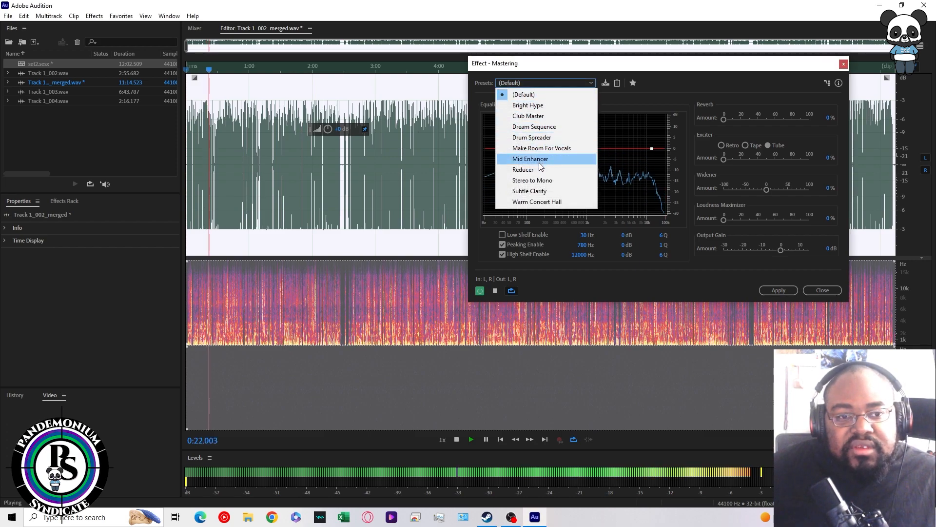
{"action": "left_click", "coordinate": [532, 147]}
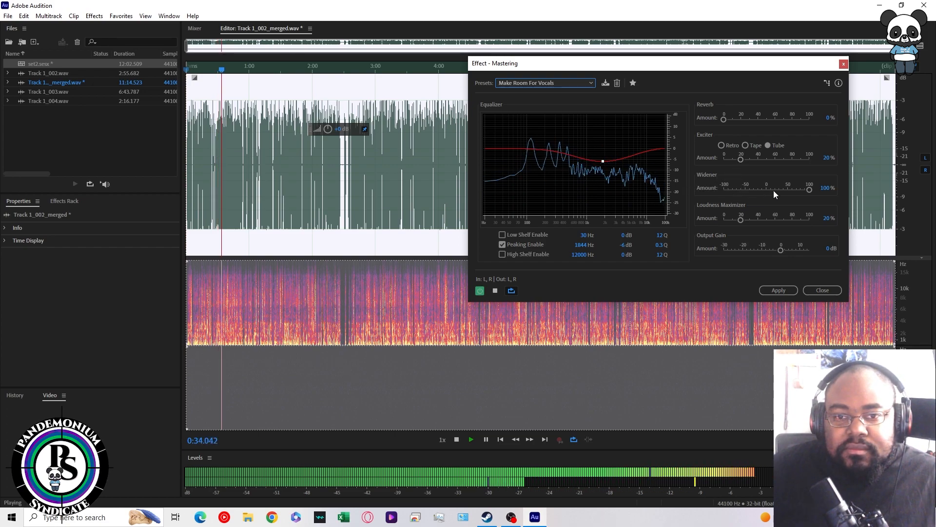
{"action": "left_click", "coordinate": [558, 84]}
{"action": "left_click", "coordinate": [525, 200]}
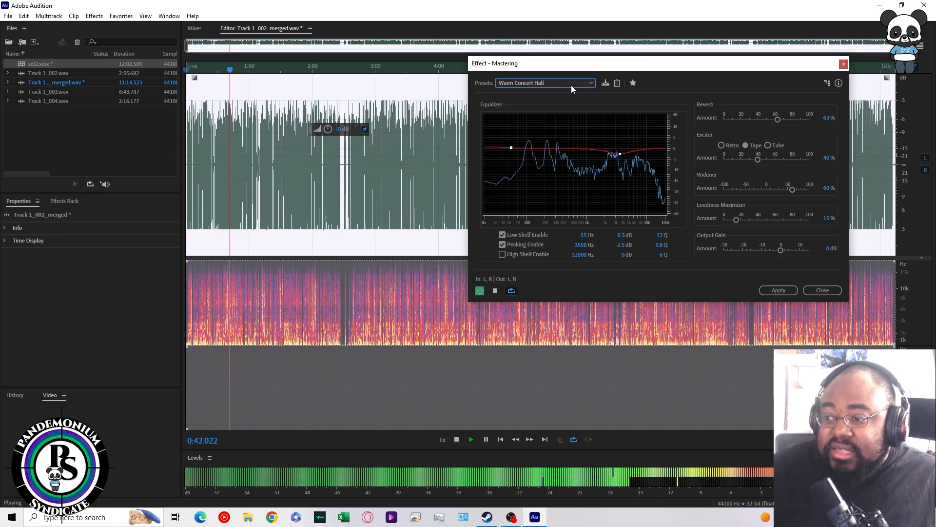
{"action": "left_click", "coordinate": [571, 83]}
{"action": "left_click", "coordinate": [532, 191]}
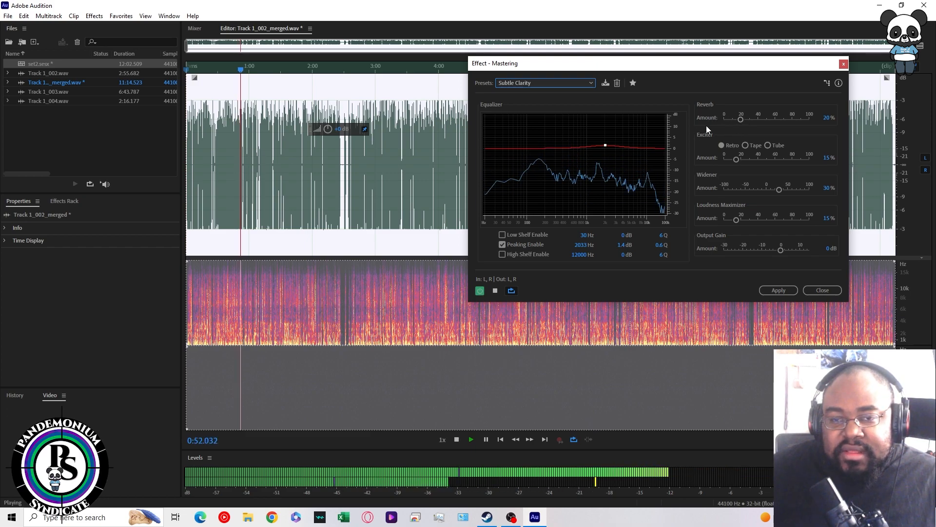
- Compare Mastering reverb amounts of 0% and 77% with the Subtle Clarity settings, and close the effect without applying it
{"action": "left_click_drag", "start_coordinate": [742, 118], "coordinate": [722, 119]}
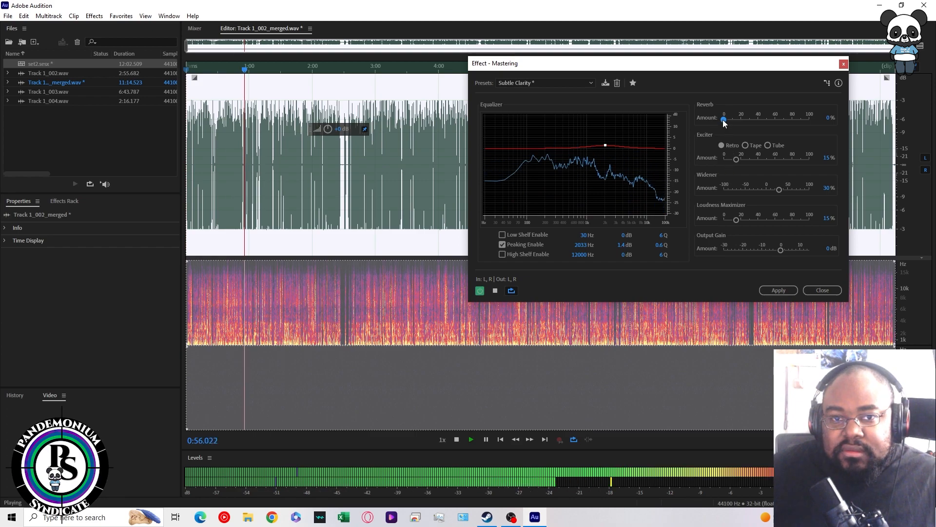
{"action": "left_click_drag", "start_coordinate": [724, 120], "coordinate": [790, 120]}
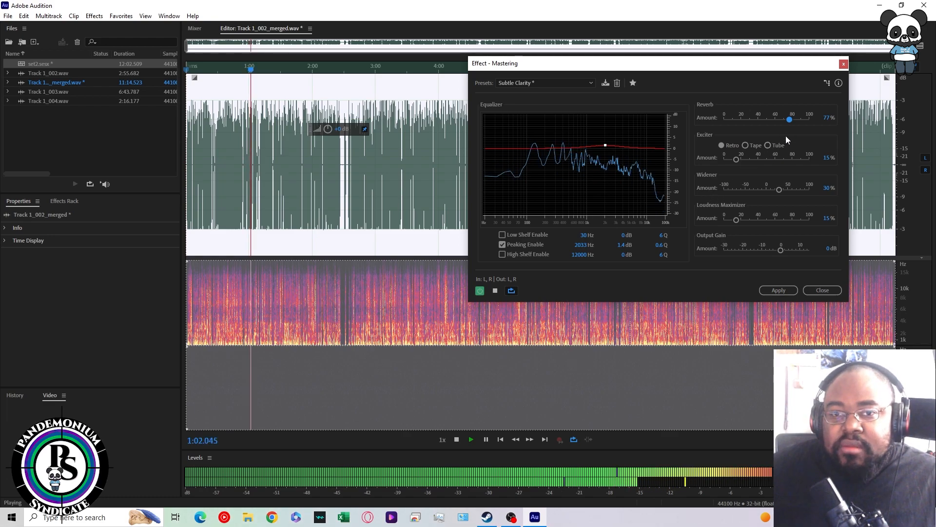
{"action": "left_click", "coordinate": [534, 84]}
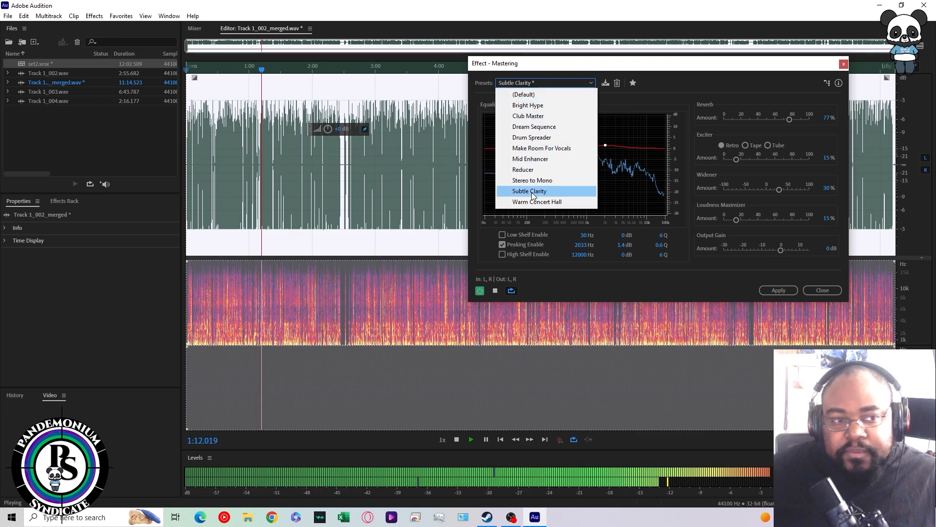
{"action": "left_click", "coordinate": [818, 291]}
{"action": "left_click", "coordinate": [818, 291]}
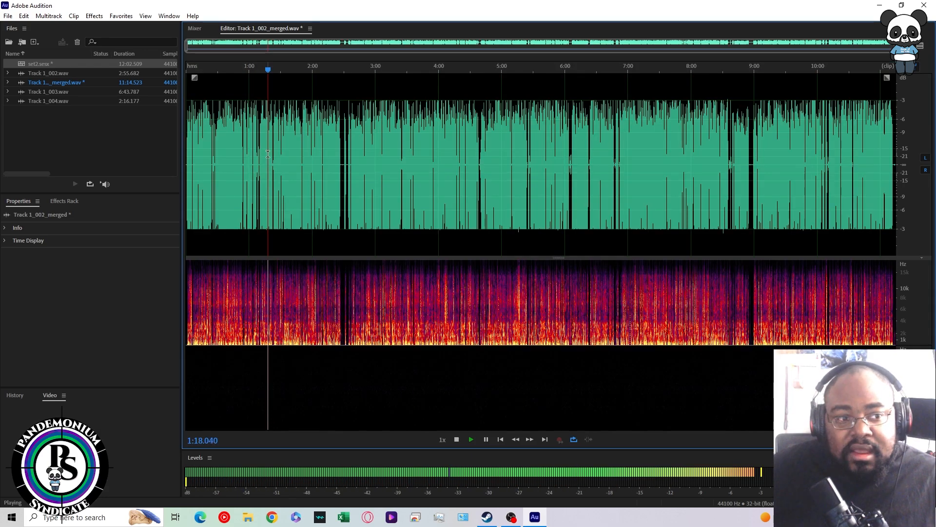
- Play back short passages from about 1:18, 1:10.5 and 1:07 to locate the section that needs cutting
{"action": "scroll", "coordinate": [266, 154], "scroll_direction": "up", "scroll_amount": 10}
{"action": "key", "text": "space"}
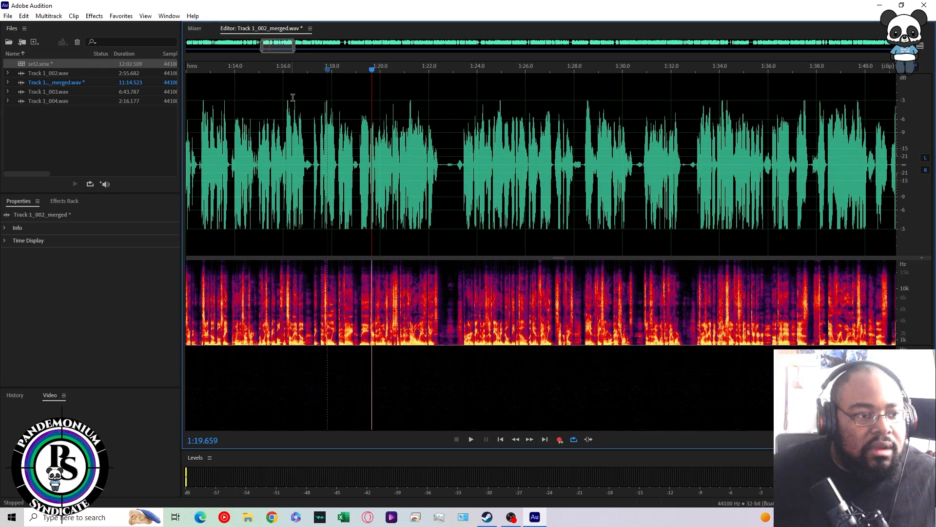
{"action": "left_click_drag", "start_coordinate": [166, 95], "coordinate": [244, 116]}
{"action": "key", "text": "space"}
{"action": "key", "text": "space"}
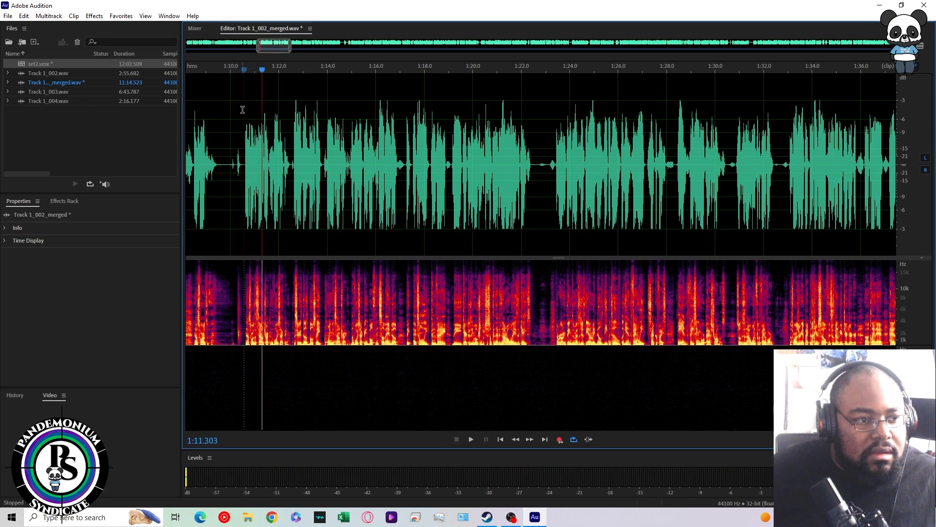
{"action": "left_click_drag", "start_coordinate": [247, 75], "coordinate": [320, 96]}
{"action": "key", "text": "space"}
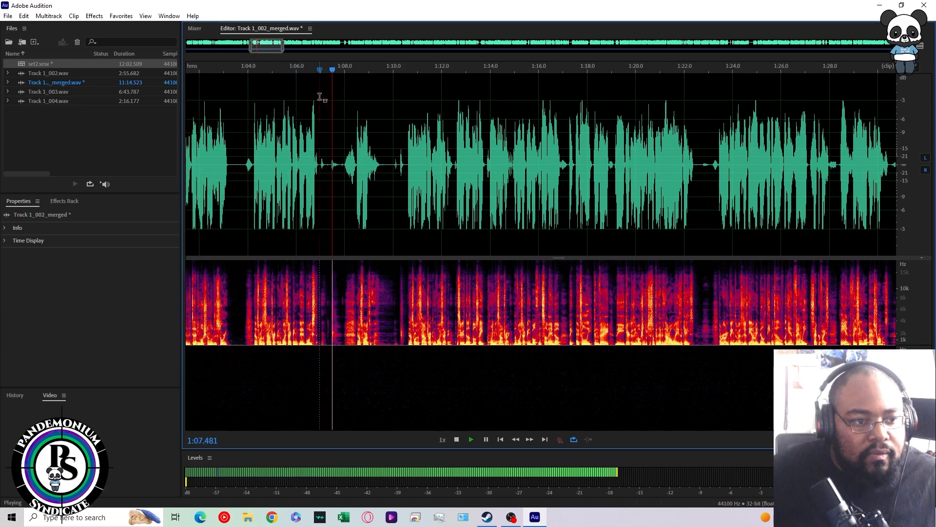
{"action": "key", "text": "space"}
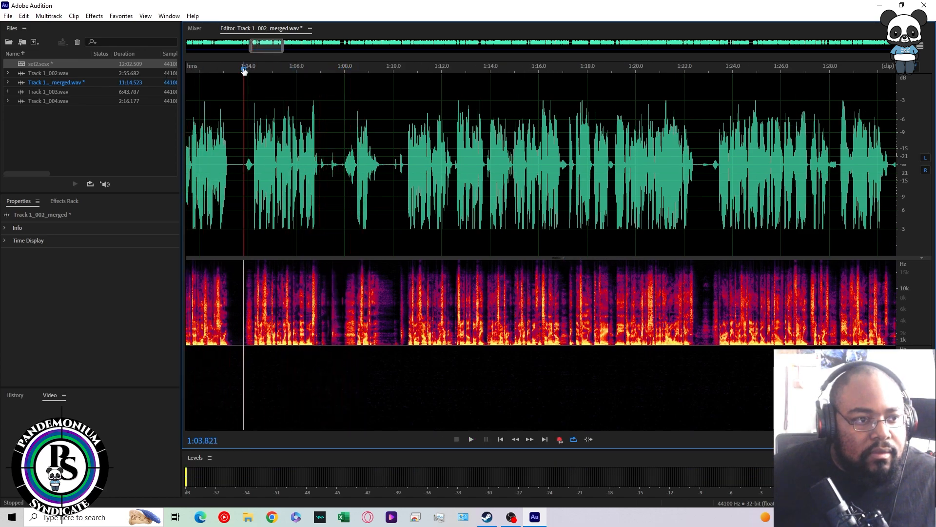
- Play the recording from about 1:03.8 and delete the passage from there to about 1:10.5
{"action": "key", "text": "space"}
{"action": "key", "text": "space"}
{"action": "left_click_drag", "start_coordinate": [243, 161], "coordinate": [405, 159]}
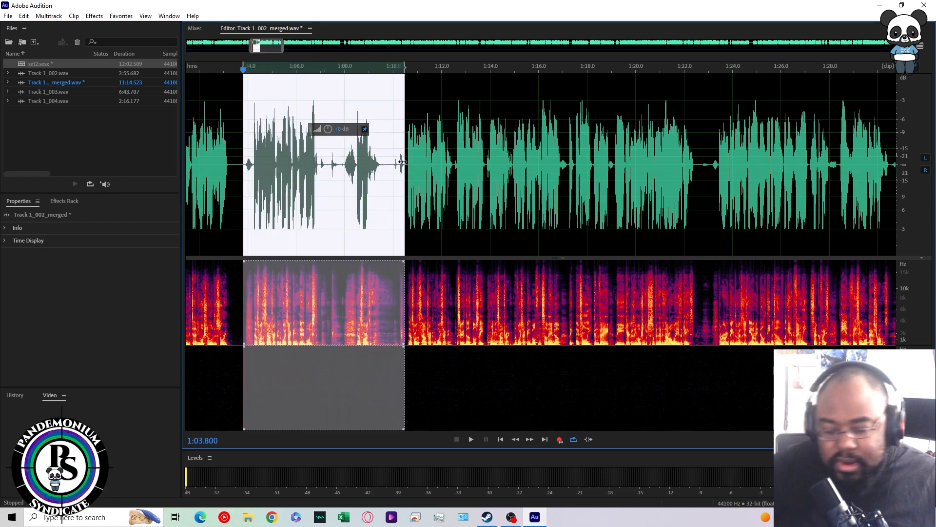
{"action": "key", "text": "Delete"}
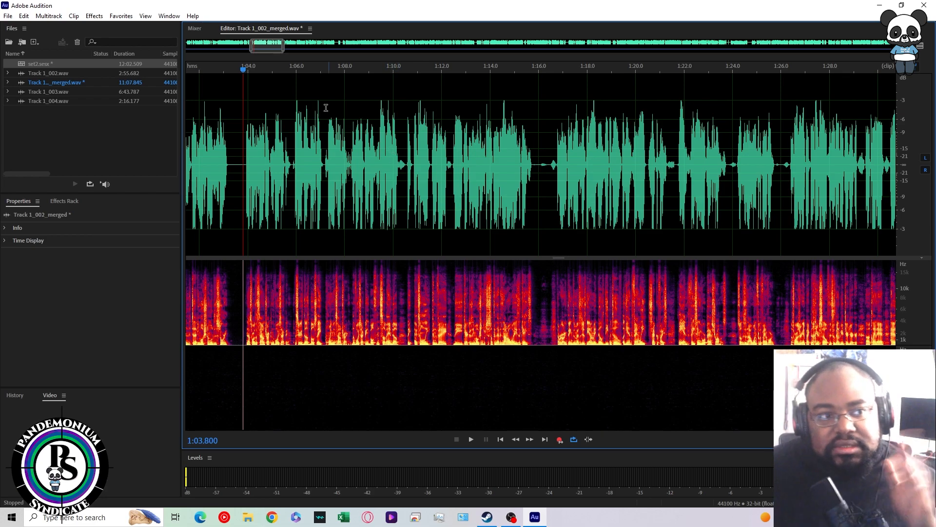
- Play the recording from about 1:03.8 through the Mastering effect and audition the Make Room For Vocals and Mid Enhancer presets
{"action": "left_click", "coordinate": [98, 17]}
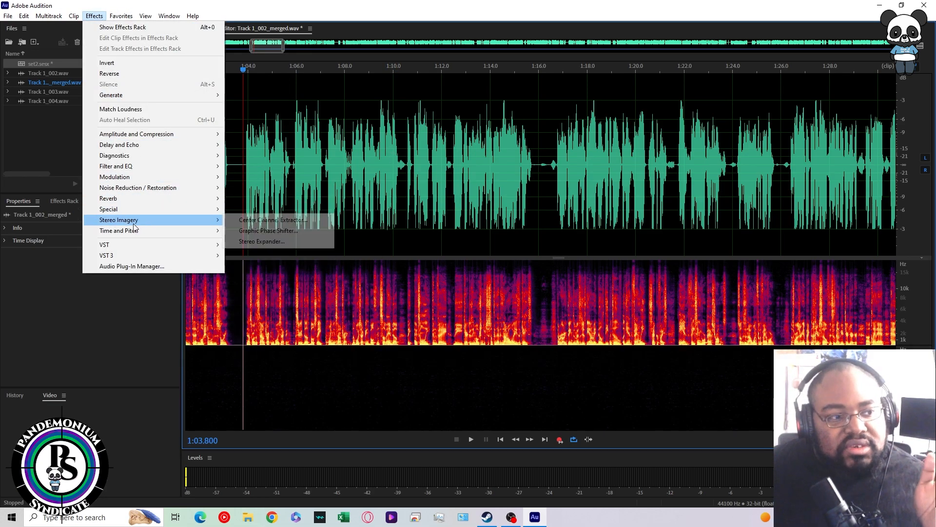
{"action": "mouse_move", "coordinate": [143, 209]}
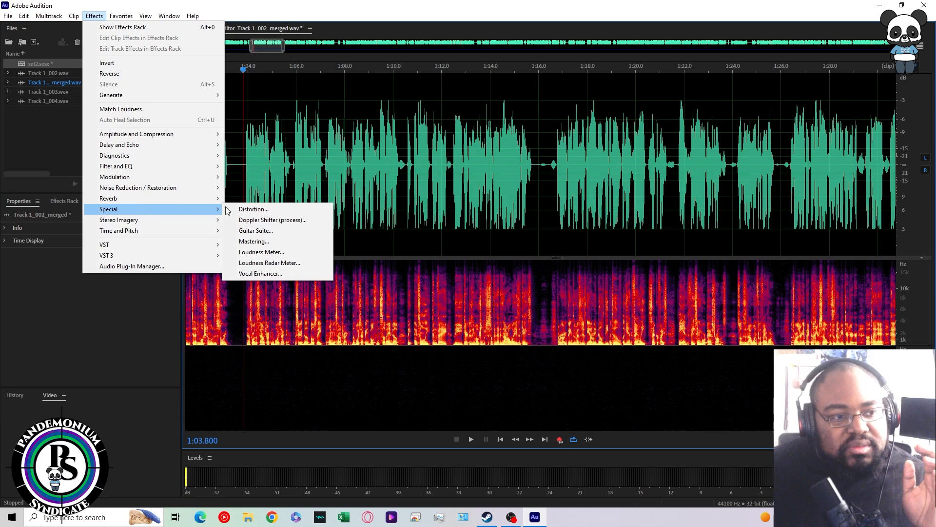
{"action": "left_click", "coordinate": [273, 241]}
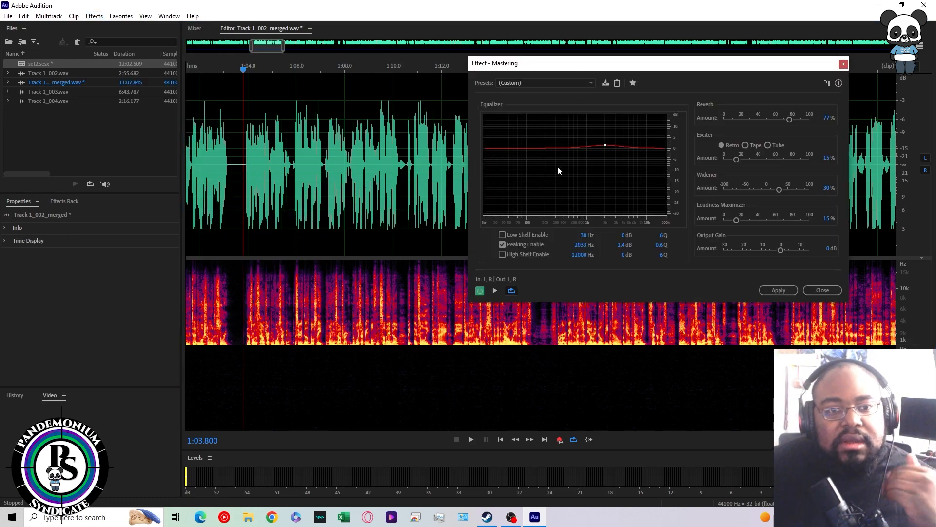
{"action": "left_click", "coordinate": [495, 290]}
{"action": "left_click", "coordinate": [567, 84]}
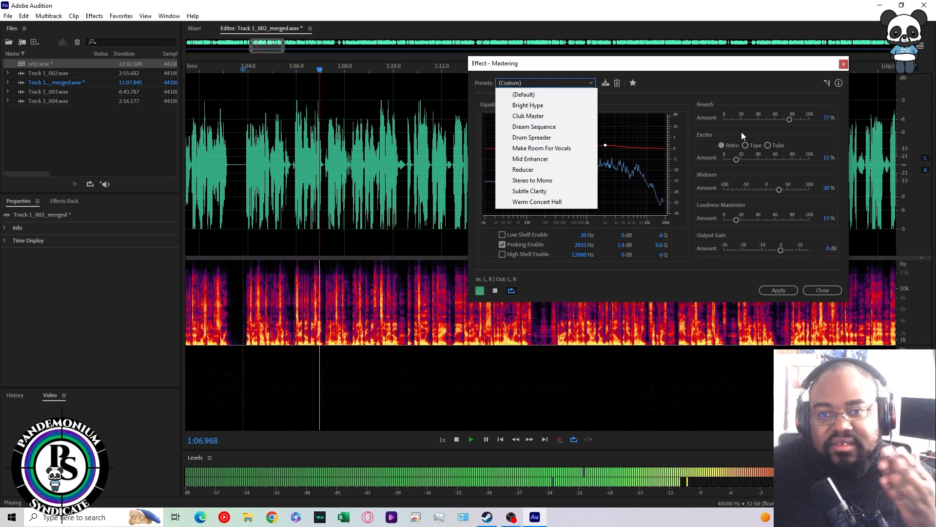
{"action": "left_click", "coordinate": [539, 148]}
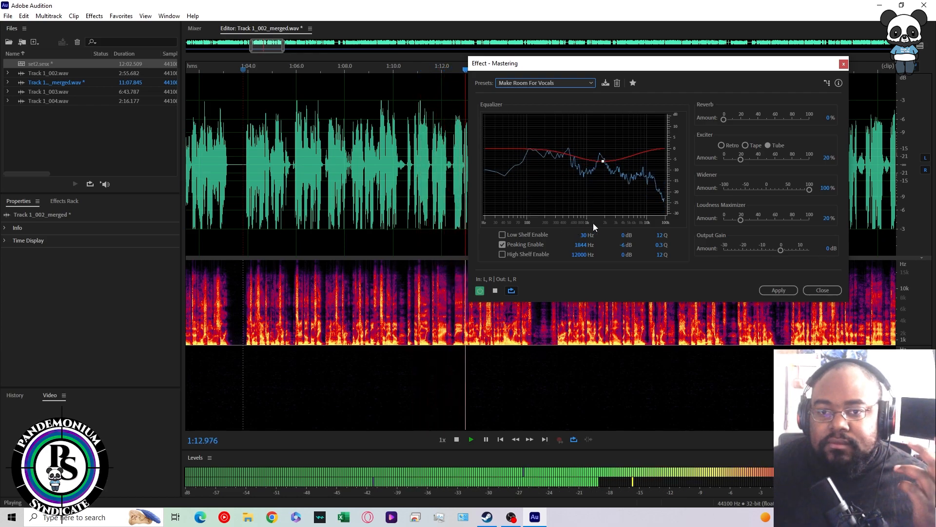
{"action": "left_click", "coordinate": [578, 84]}
{"action": "left_click", "coordinate": [526, 159]}
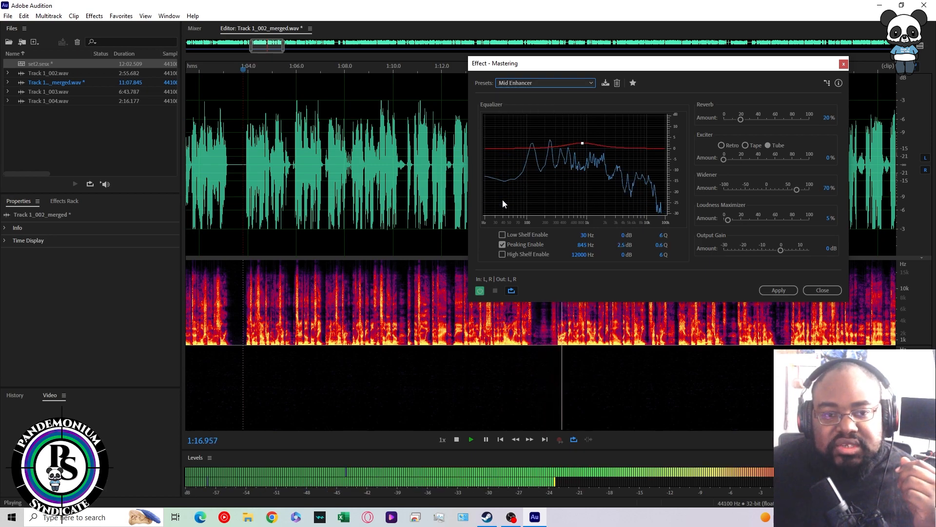
- Audition the Mastering presets Club Master, Dream Sequence and Bright Hype on the playing recording
{"action": "left_click", "coordinate": [544, 84]}
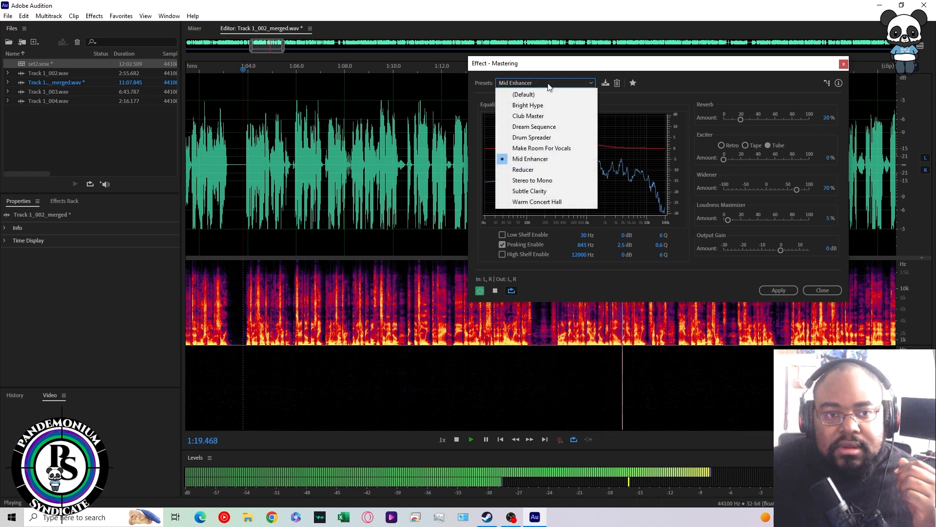
{"action": "left_click", "coordinate": [538, 116]}
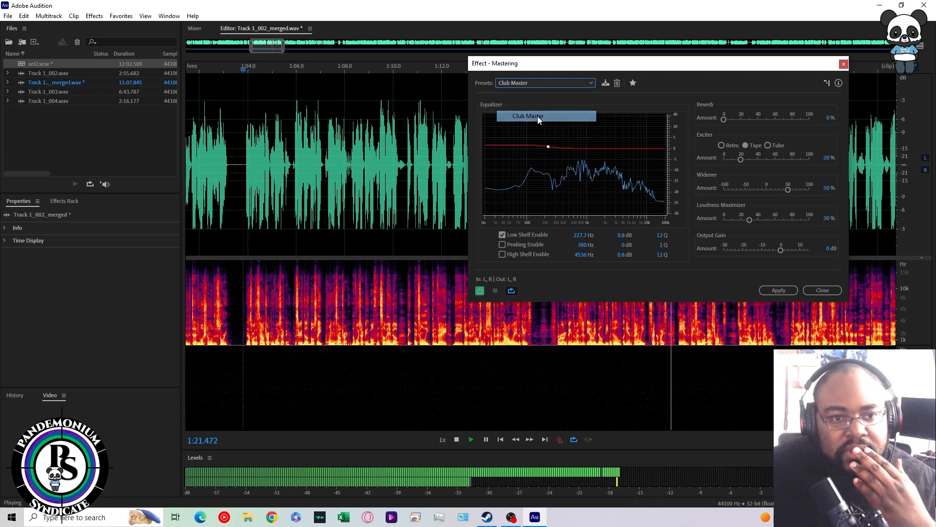
{"action": "left_click", "coordinate": [560, 82]}
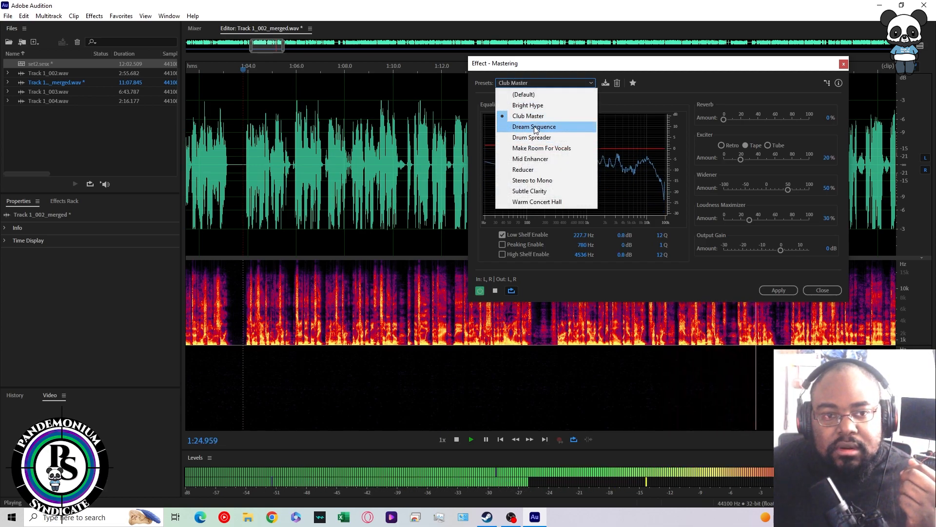
{"action": "left_click", "coordinate": [534, 127]}
{"action": "left_click", "coordinate": [554, 80]}
{"action": "left_click", "coordinate": [536, 106]}
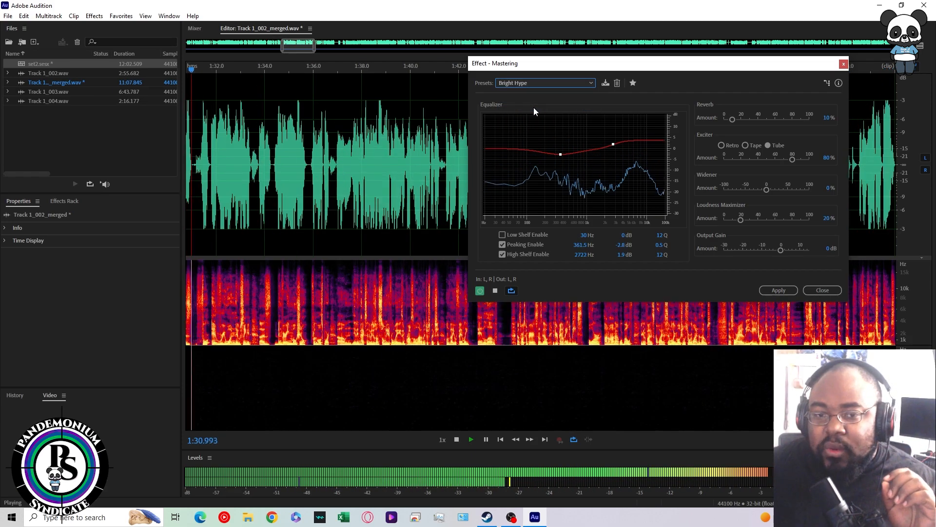
- Audition the Mastering preset Reducer during playback, and return the effect to its Default preset
{"action": "left_click", "coordinate": [553, 83]}
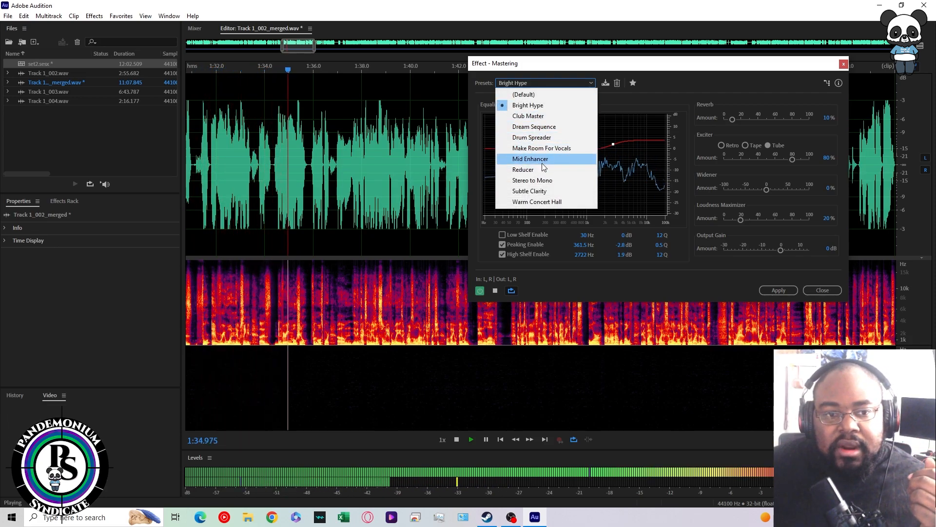
{"action": "left_click", "coordinate": [524, 169]}
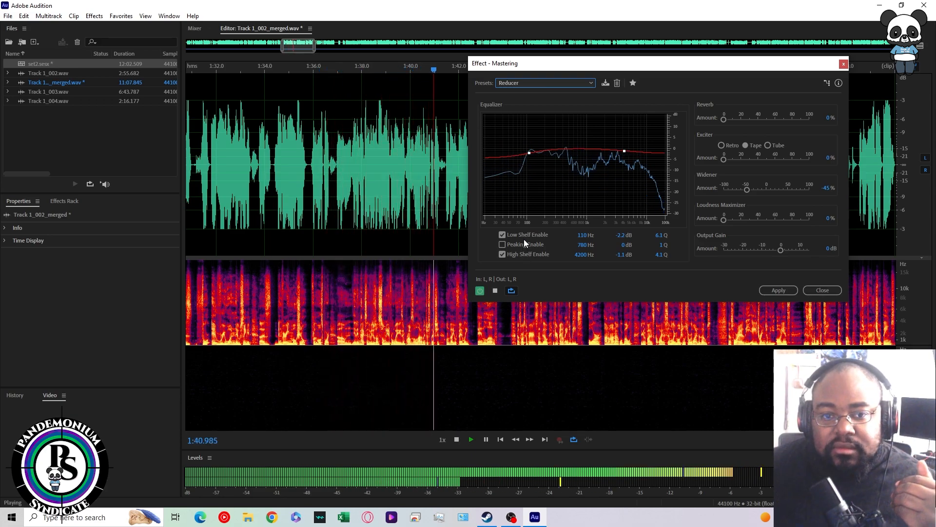
{"action": "left_click", "coordinate": [567, 83]}
{"action": "left_click", "coordinate": [556, 95]}
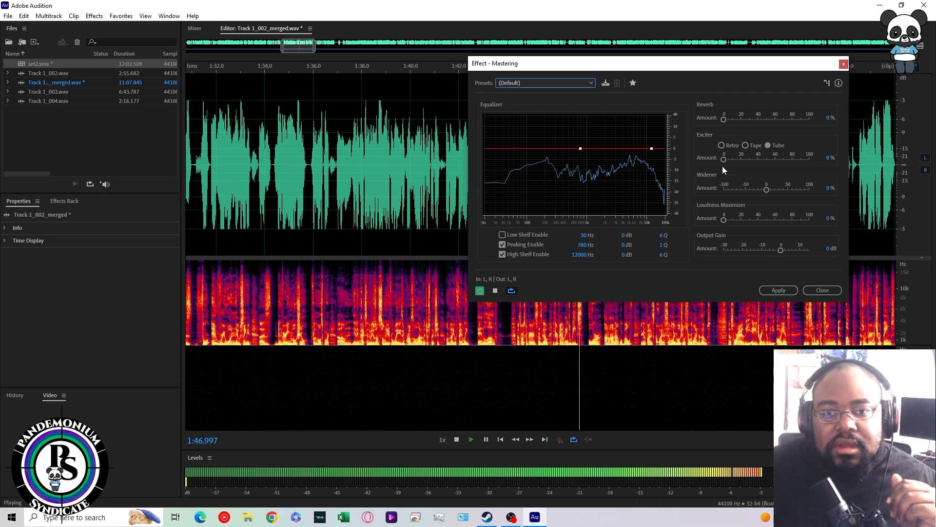
- Try a Mastering exciter amount of 45% and compare widener amounts of -100% and 1% during playback
{"action": "left_click_drag", "start_coordinate": [723, 159], "coordinate": [763, 165]}
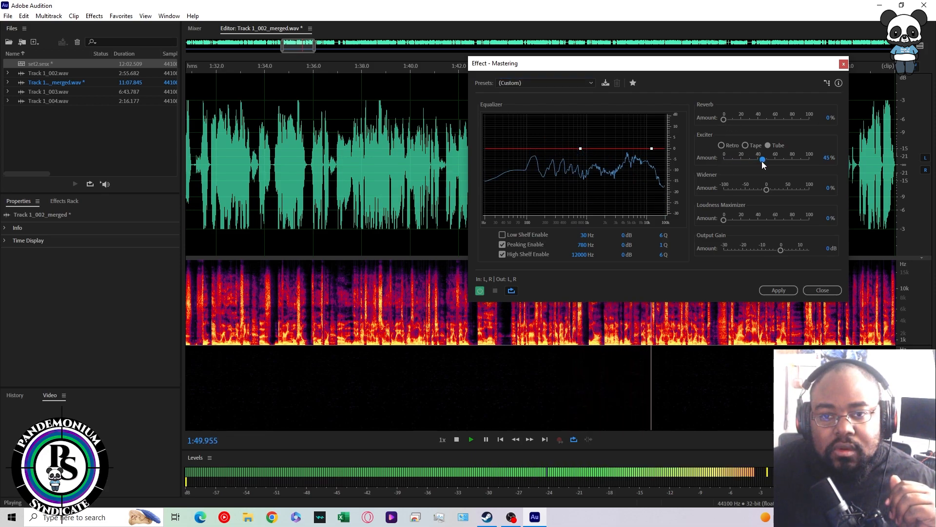
{"action": "left_click", "coordinate": [545, 83]}
{"action": "left_click", "coordinate": [768, 189]}
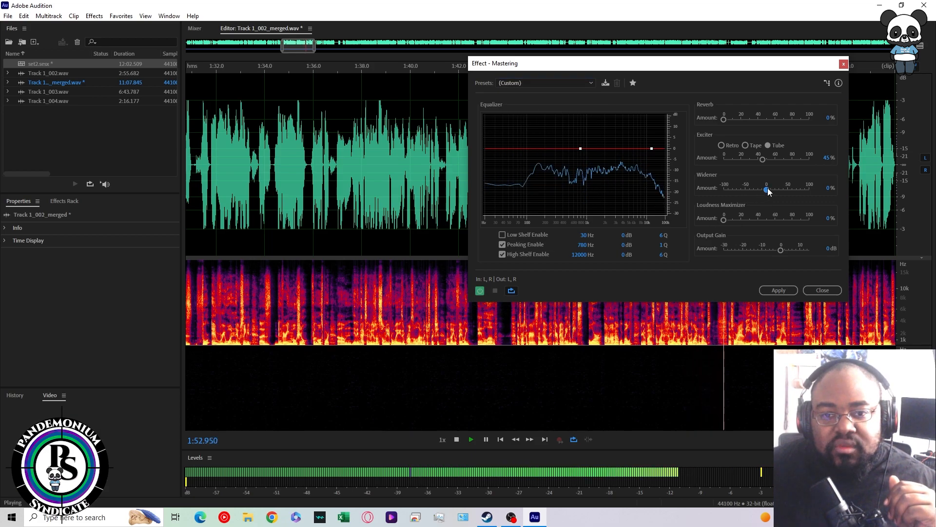
{"action": "left_click_drag", "start_coordinate": [767, 190], "coordinate": [725, 195]}
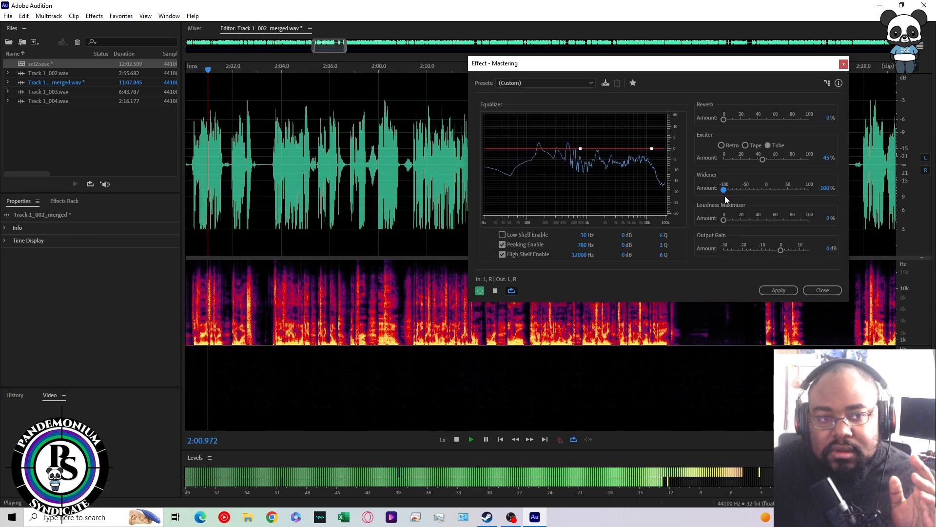
{"action": "left_click_drag", "start_coordinate": [725, 195], "coordinate": [768, 194]}
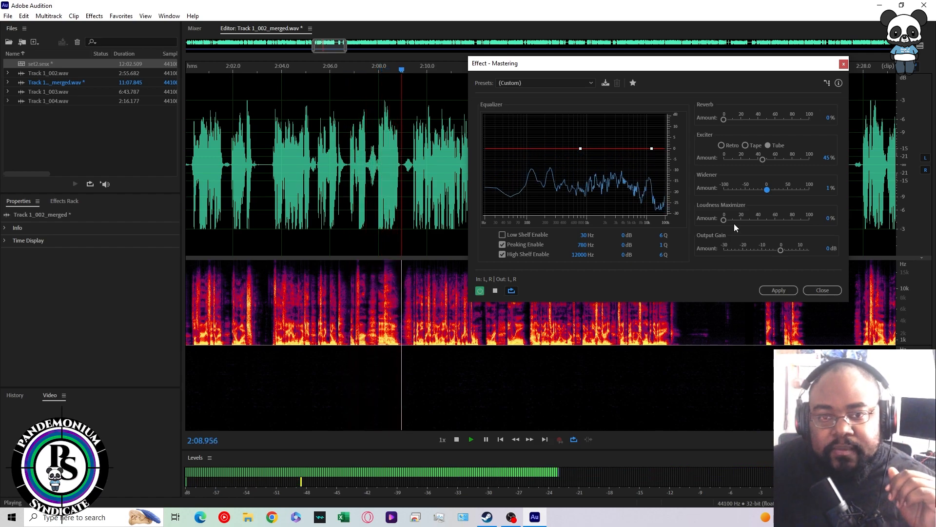
- Try Mastering output gains of 0.8 dB and 3.6 dB, reset the gain to 0 dB, close the effect without applying it and pause playback
{"action": "mouse_move", "coordinate": [727, 223]}
{"action": "left_mouse_down"}
{"action": "mouse_move", "coordinate": [812, 222]}
{"action": "mouse_move", "coordinate": [715, 226]}
{"action": "left_mouse_up"}
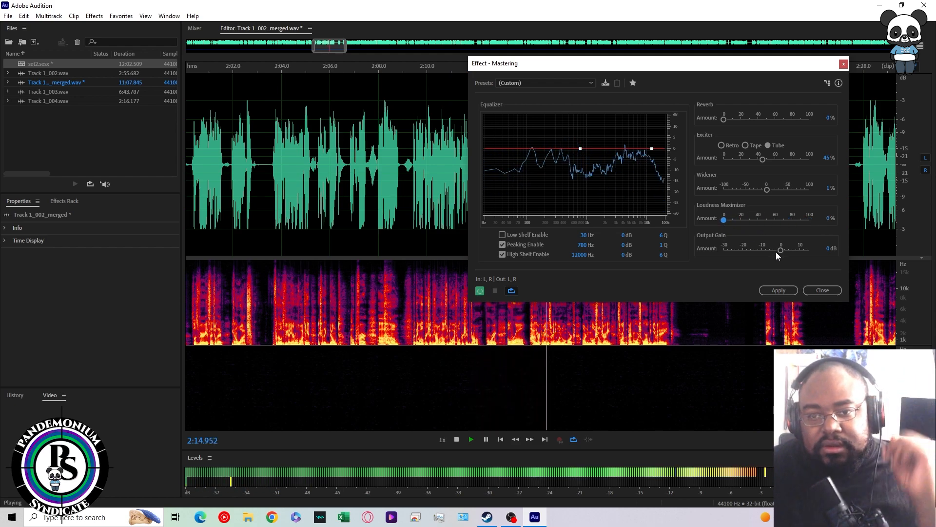
{"action": "mouse_move", "coordinate": [781, 252]}
{"action": "left_mouse_down"}
{"action": "mouse_move", "coordinate": [753, 254]}
{"action": "mouse_move", "coordinate": [802, 255]}
{"action": "mouse_move", "coordinate": [782, 255]}
{"action": "left_mouse_up"}
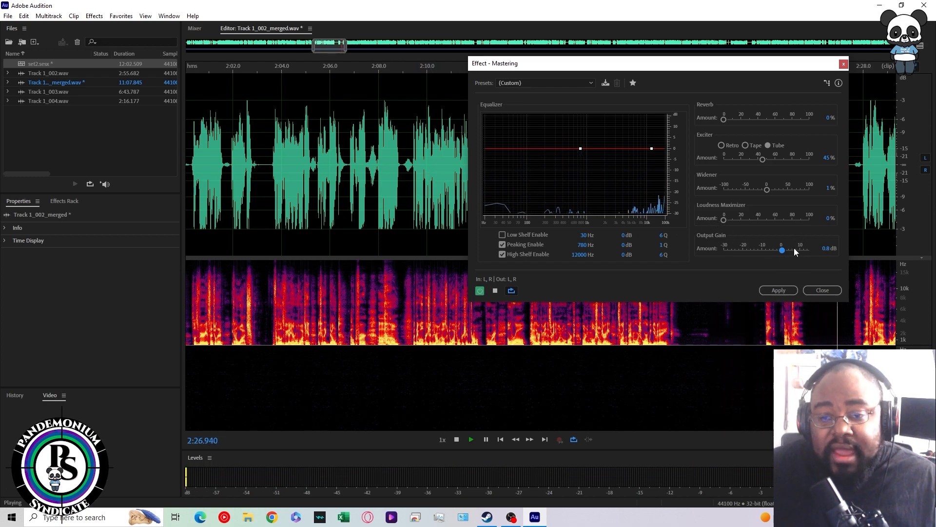
{"action": "left_click_drag", "start_coordinate": [782, 250], "coordinate": [786, 252]}
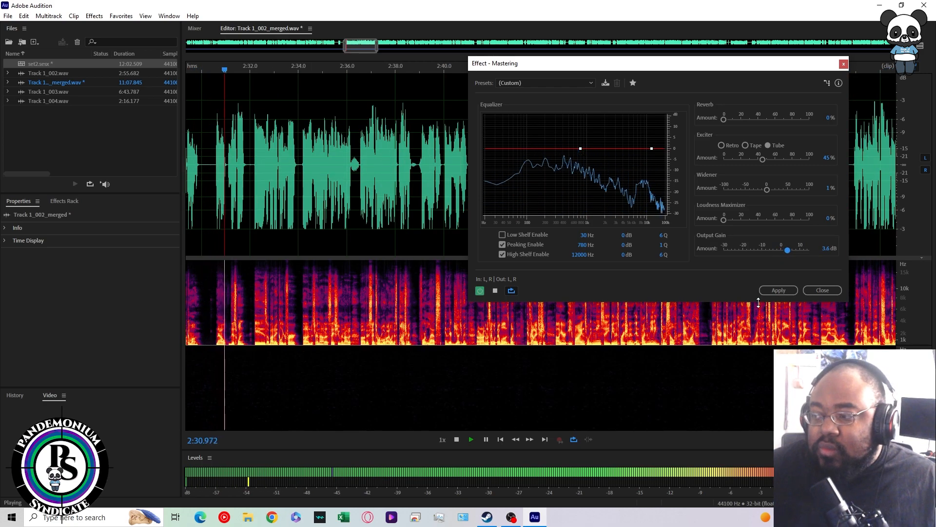
{"action": "left_click_drag", "start_coordinate": [788, 248], "coordinate": [782, 250]}
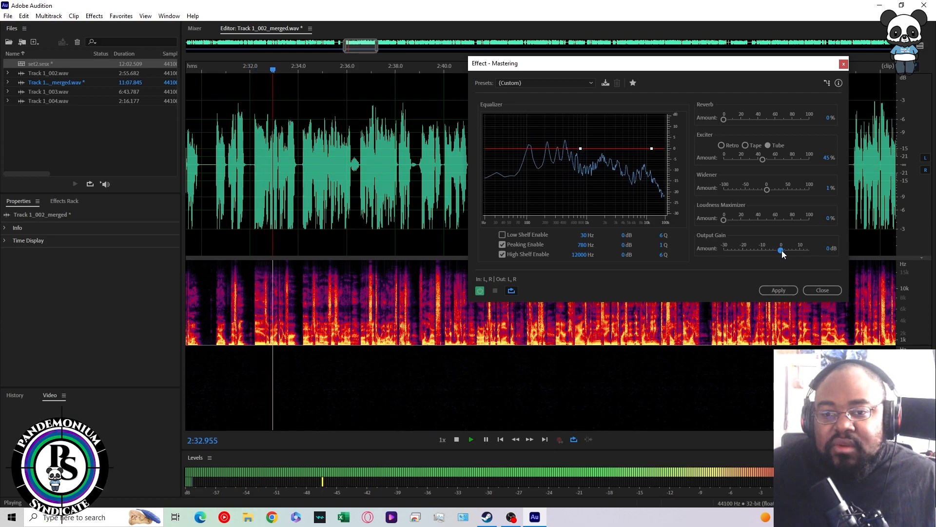
{"action": "left_click", "coordinate": [818, 290]}
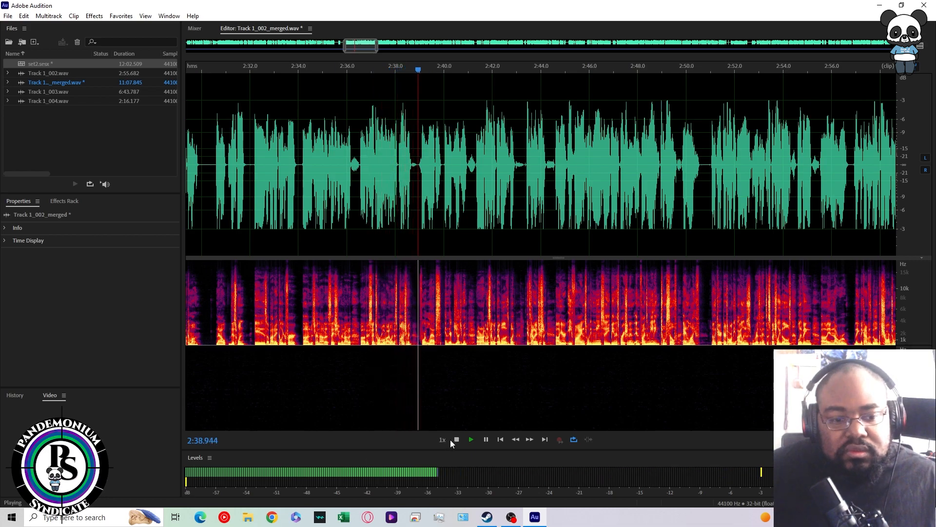
{"action": "left_click", "coordinate": [487, 440]}
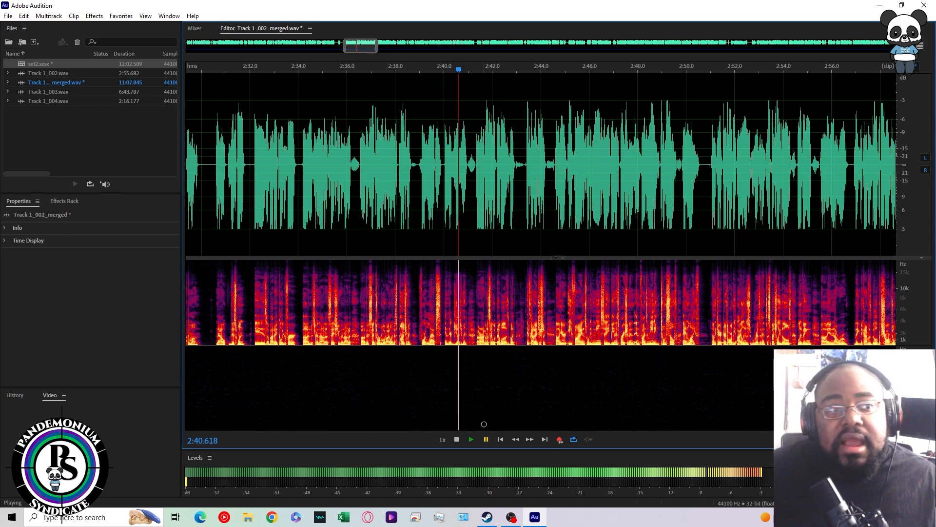
- Measure the recording's loudness during playback with the Loudness Meter, using the ATSC A/85 LKFS and YouTube presets
{"action": "left_click", "coordinate": [117, 17]}
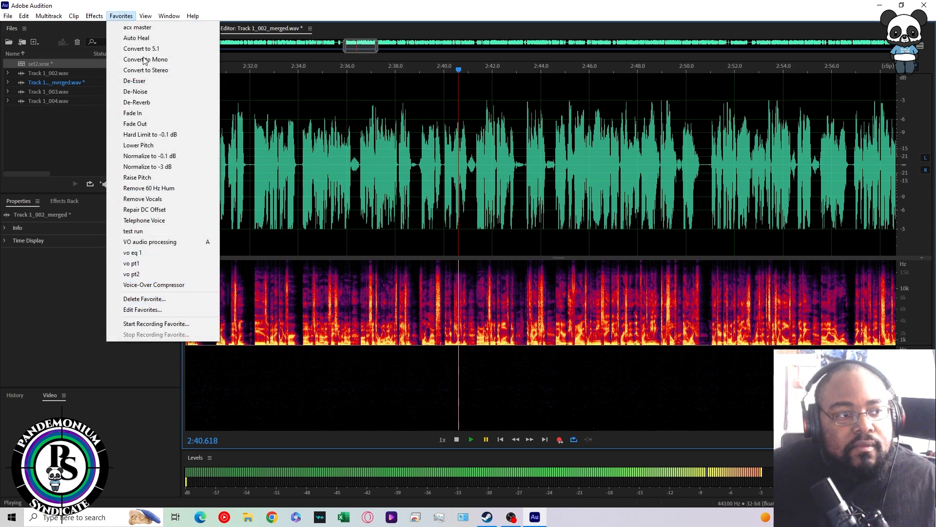
{"action": "mouse_move", "coordinate": [100, 17]}
{"action": "mouse_move", "coordinate": [103, 212]}
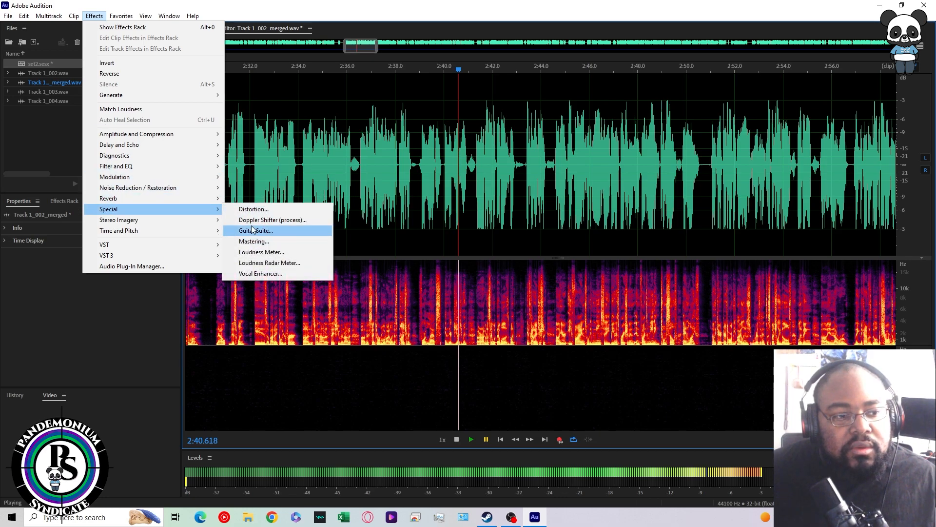
{"action": "left_click", "coordinate": [263, 253]}
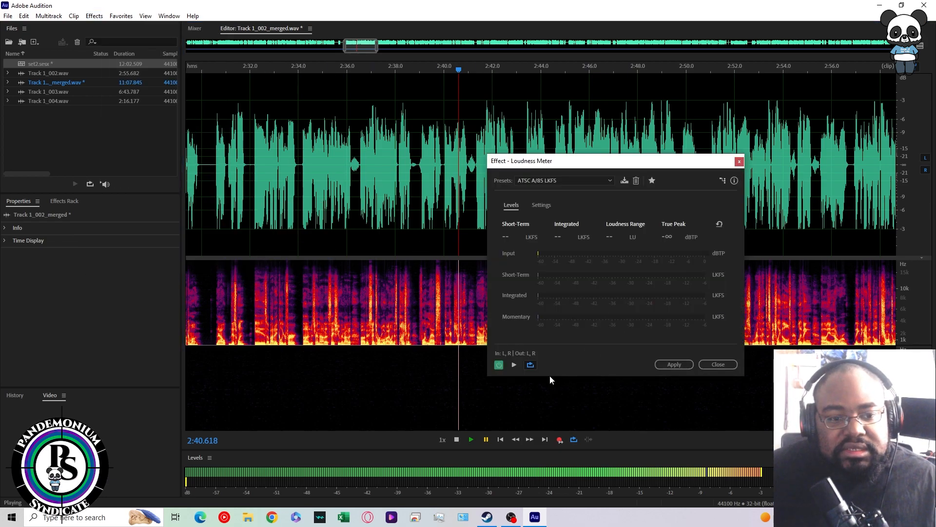
{"action": "left_click", "coordinate": [514, 364]}
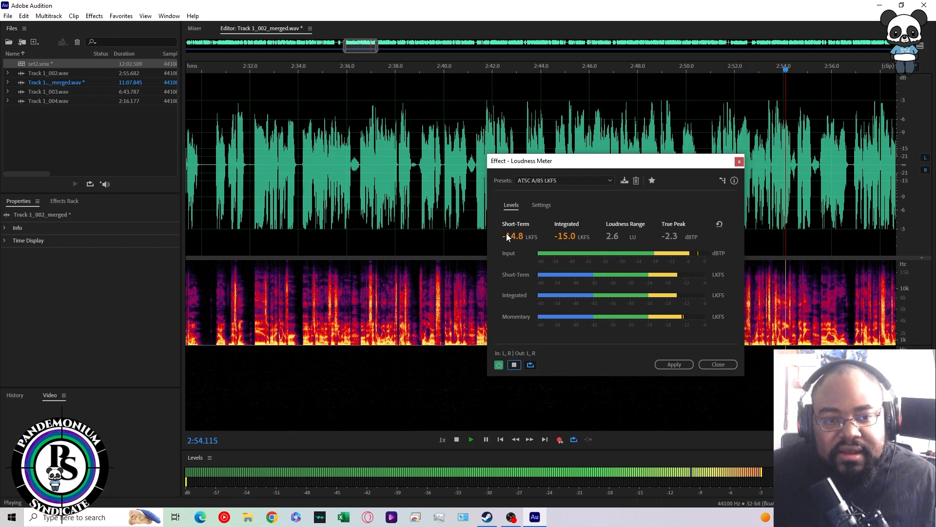
{"action": "left_click", "coordinate": [580, 182]}
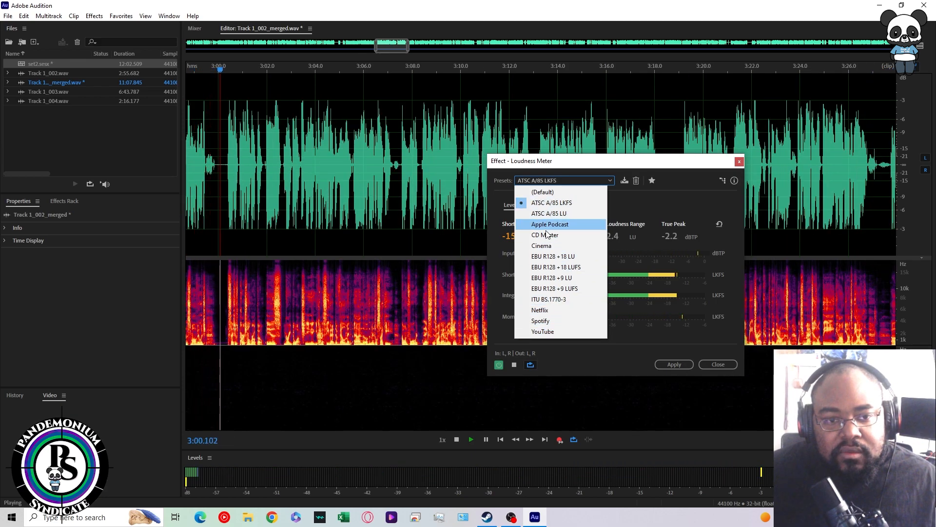
{"action": "left_click", "coordinate": [546, 332]}
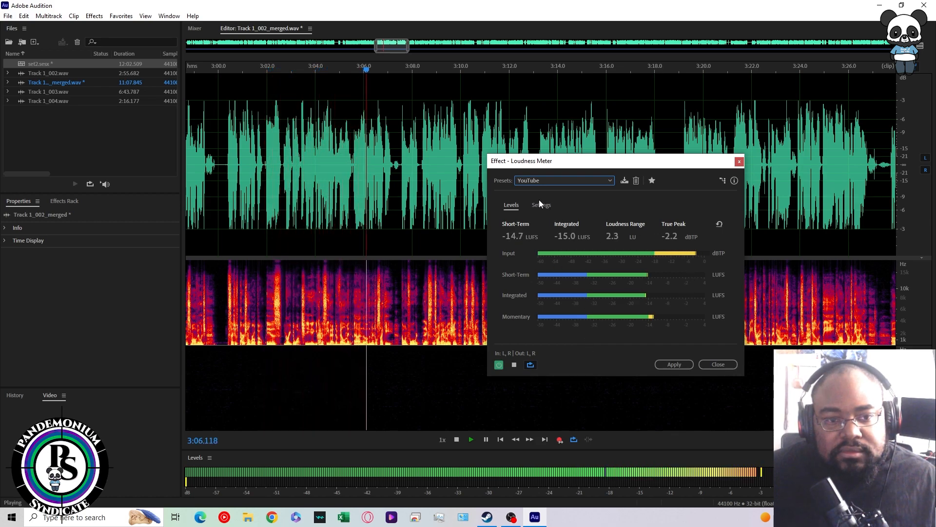
- Compare the playing recording's loudness against the Spotify, Netflix and CD Master presets of the Loudness Meter
{"action": "left_click", "coordinate": [560, 179]}
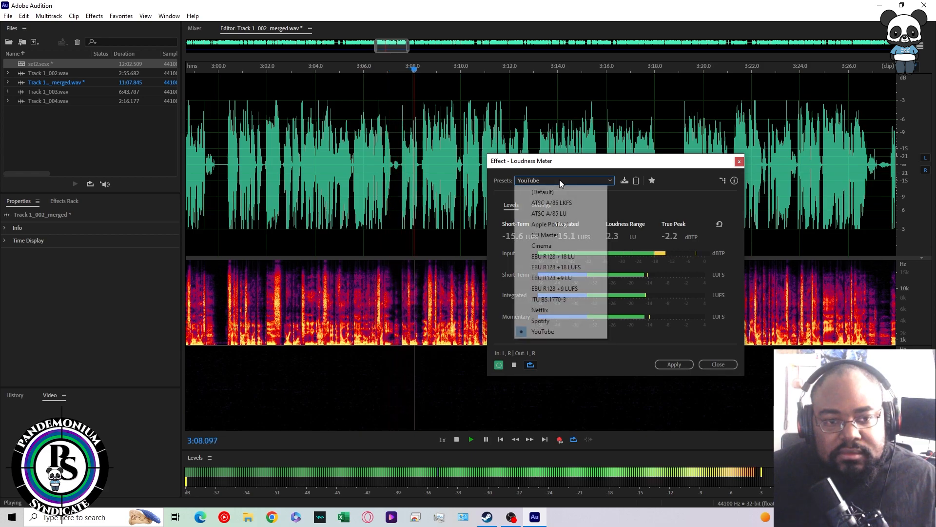
{"action": "left_click", "coordinate": [553, 318]}
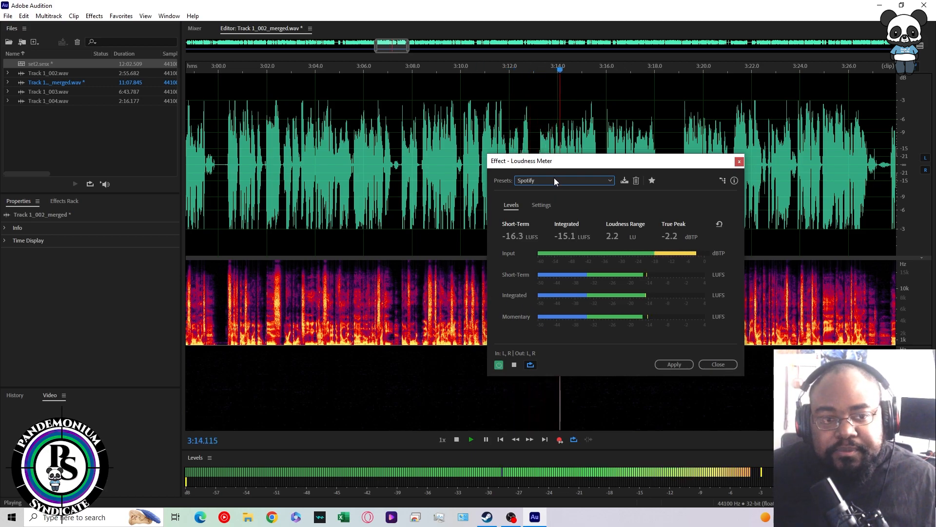
{"action": "left_click", "coordinate": [554, 179]}
{"action": "left_click", "coordinate": [545, 310]}
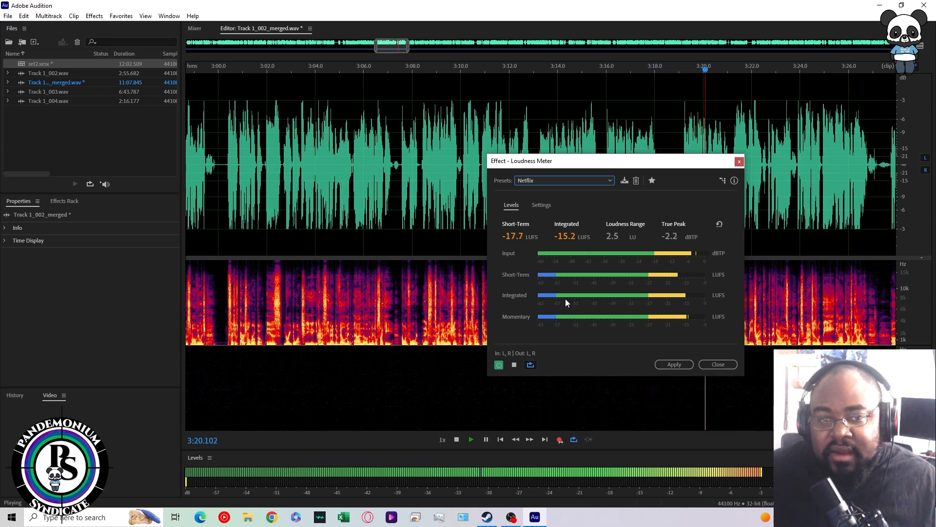
{"action": "left_click", "coordinate": [592, 181]}
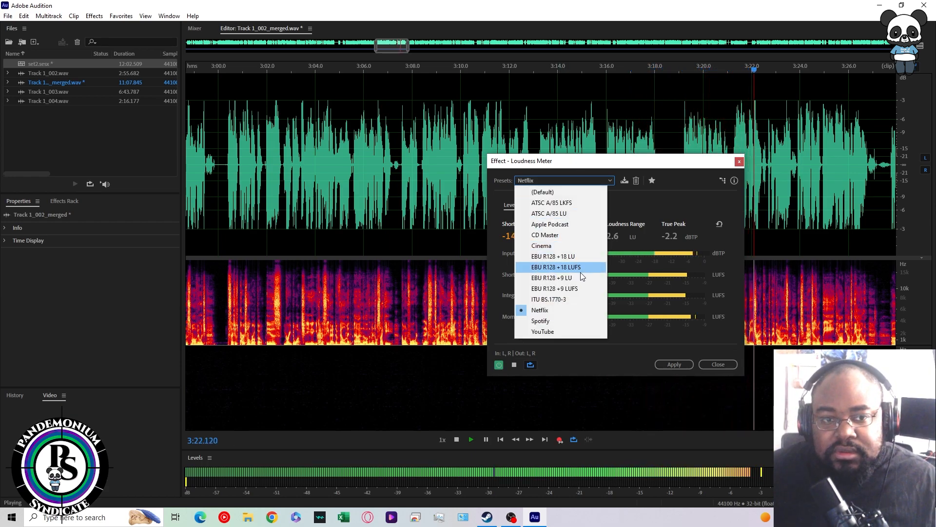
{"action": "left_click", "coordinate": [558, 235]}
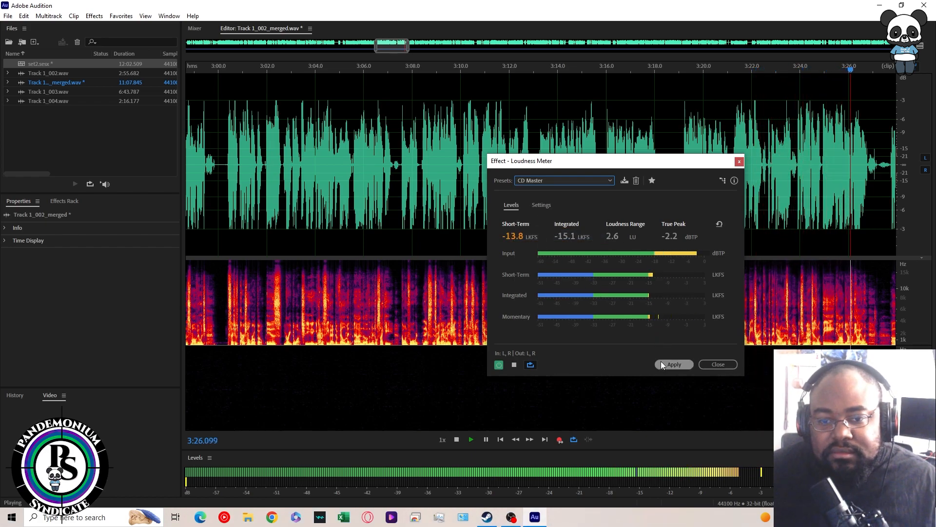
- Compare playback with the Loudness Meter switched off and on, stop playback, and close the effect without applying it
{"action": "left_click", "coordinate": [499, 365]}
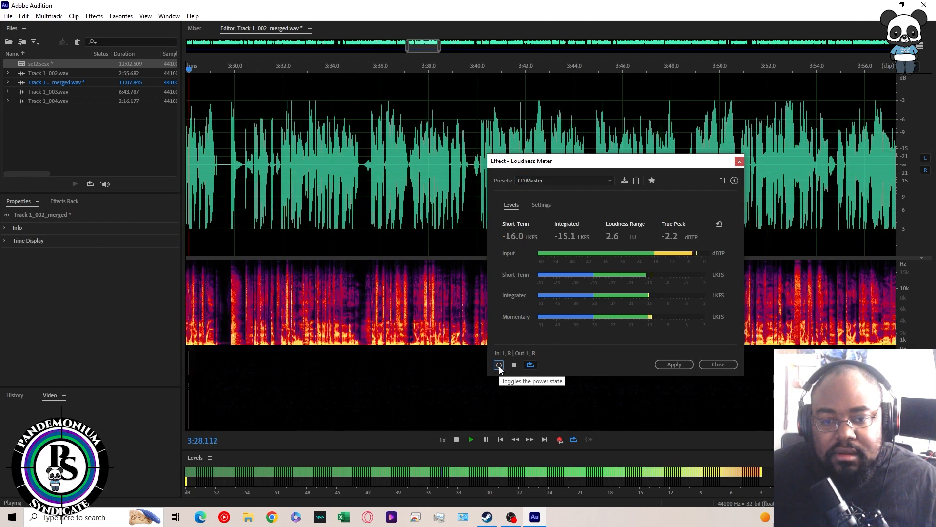
{"action": "left_click", "coordinate": [499, 365]}
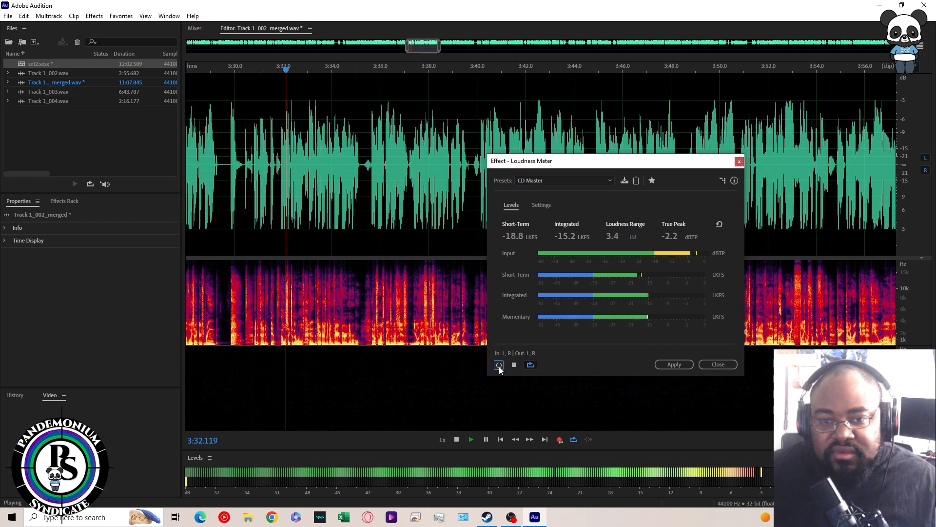
{"action": "left_click", "coordinate": [499, 367]}
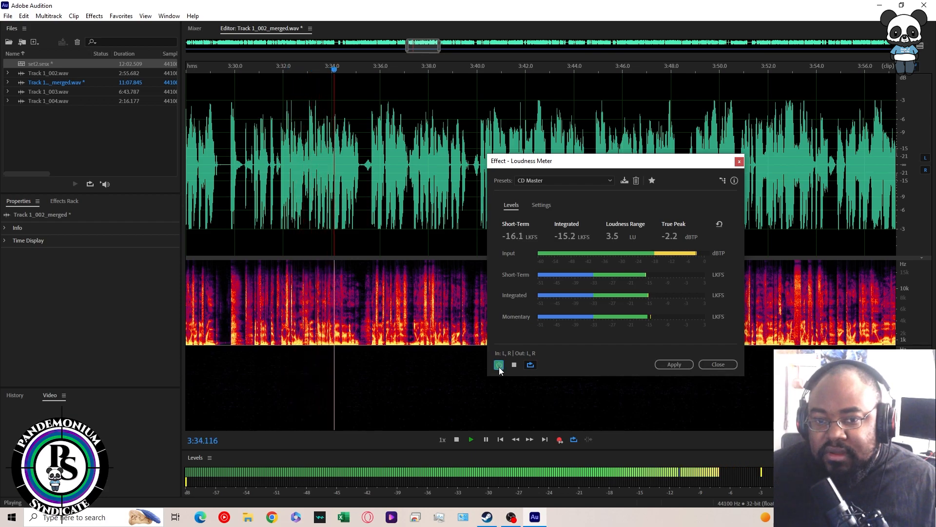
{"action": "left_click", "coordinate": [514, 365]}
{"action": "left_click", "coordinate": [552, 179]}
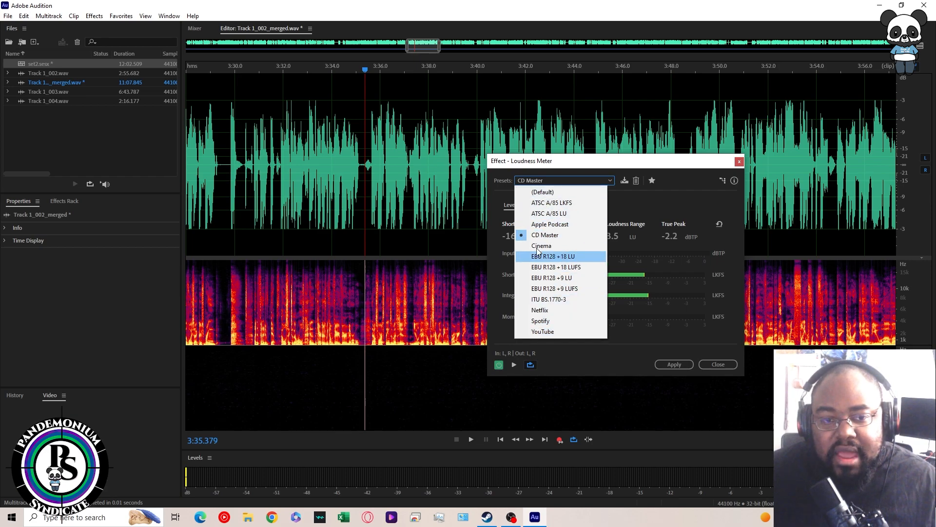
{"action": "left_click", "coordinate": [715, 364]}
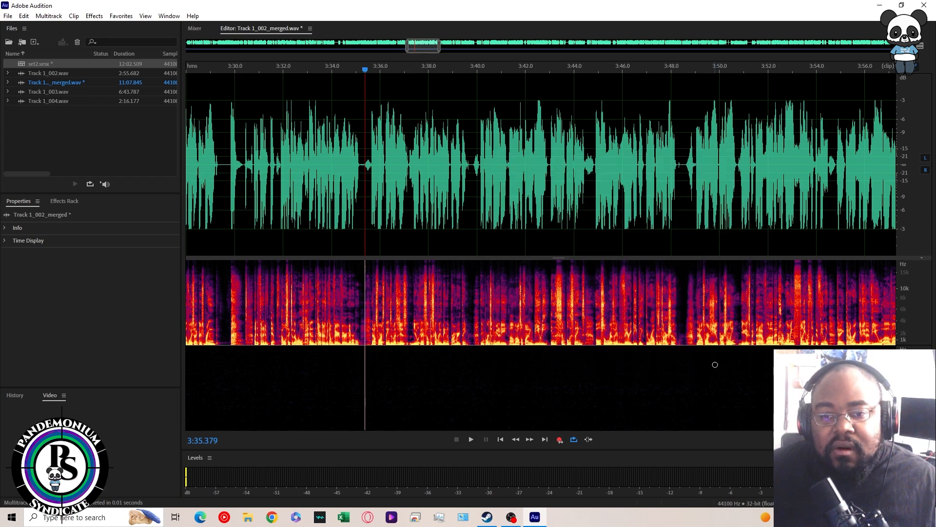